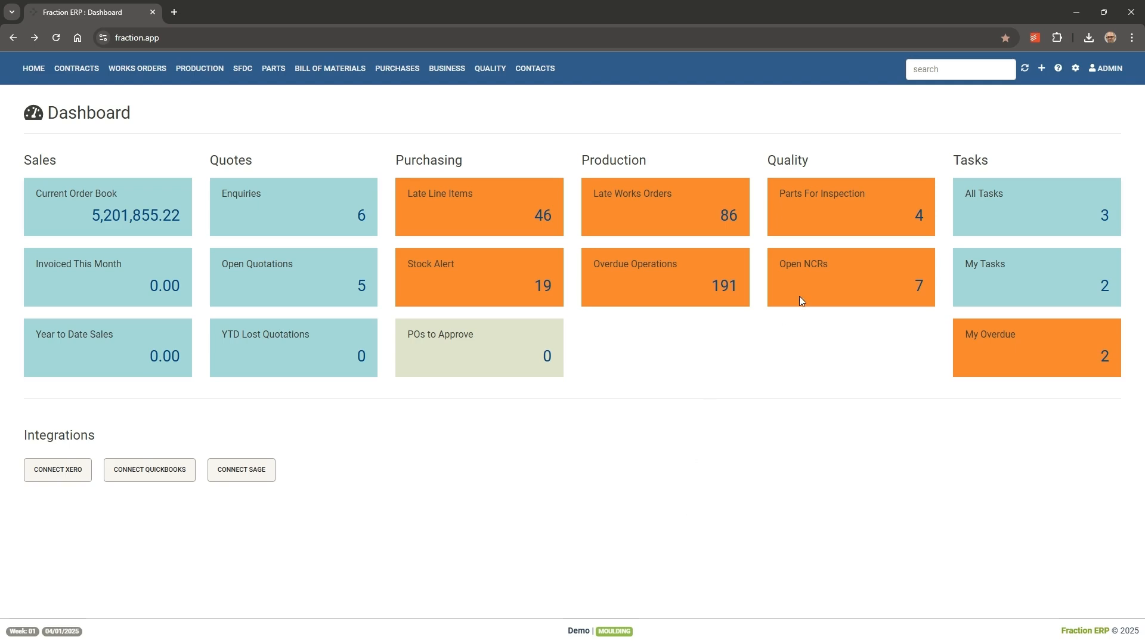
- Open the company profile page to review the company details used by the system
{"action": "left_click", "coordinate": [1077, 69]}
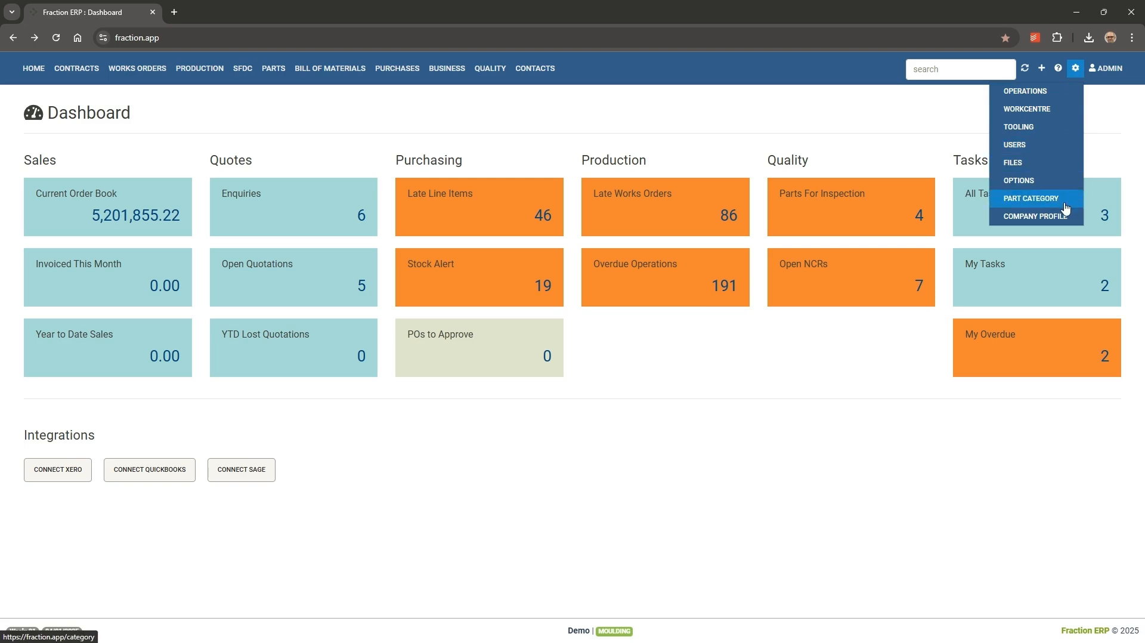
{"action": "left_click", "coordinate": [1074, 221]}
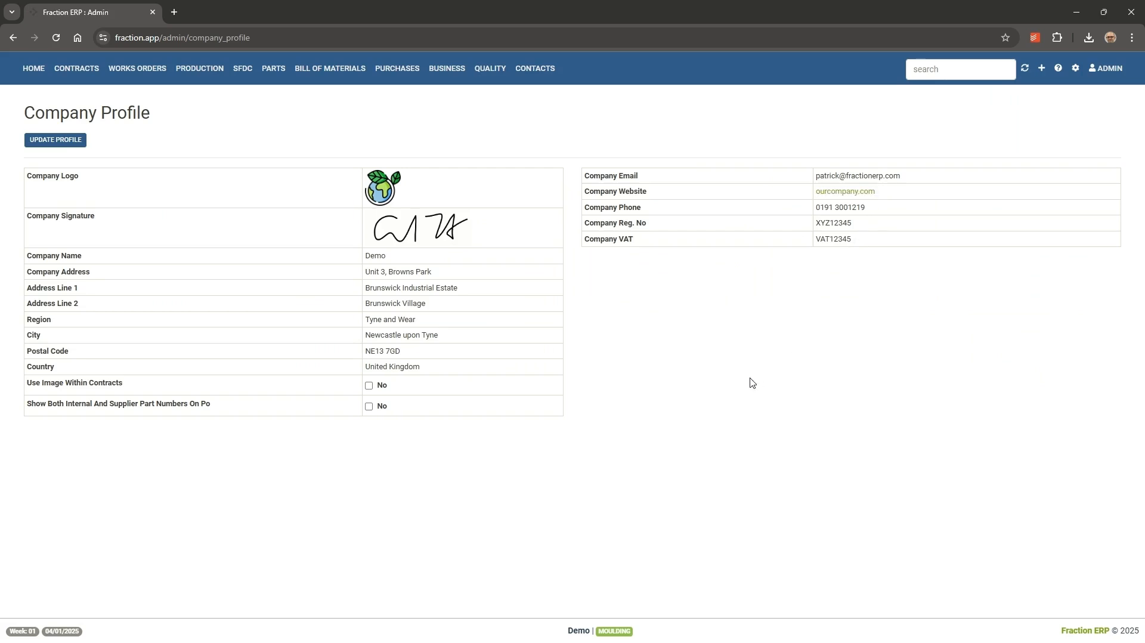
- Review the Admin user's roles, module access and approval limits in the user management list without saving changes
{"action": "left_click", "coordinate": [1077, 69]}
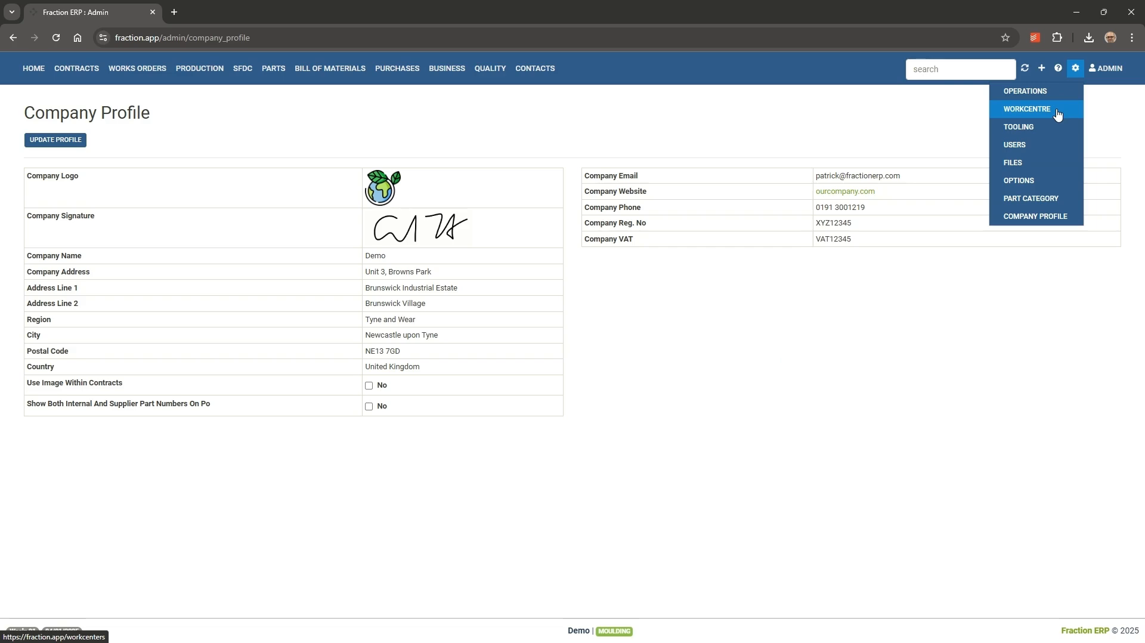
{"action": "left_click", "coordinate": [1067, 146]}
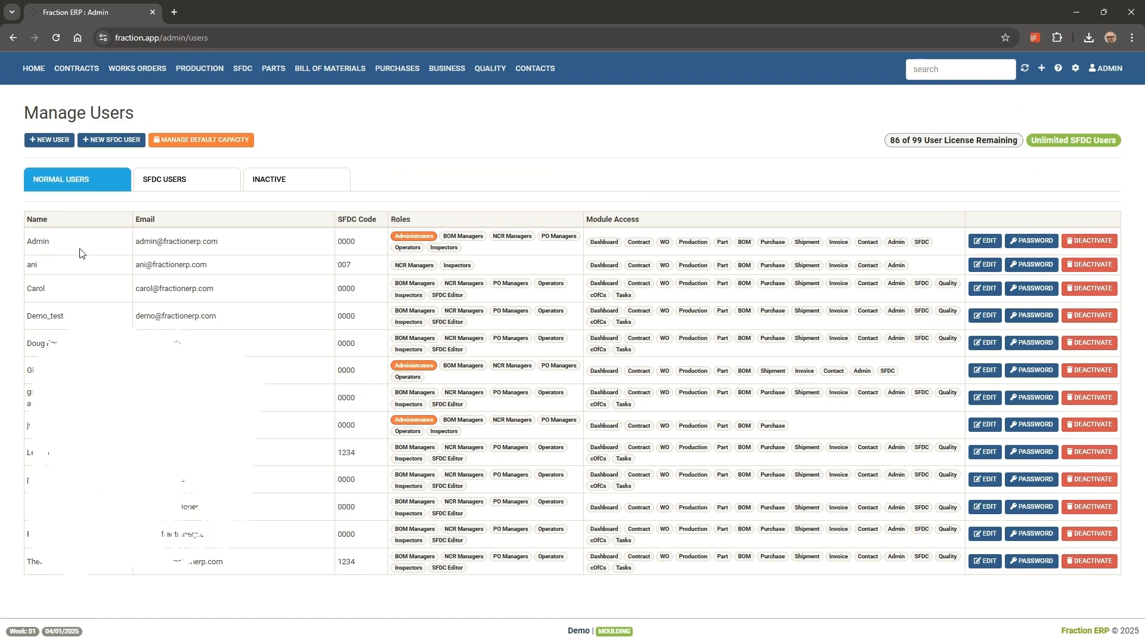
{"action": "left_click", "coordinate": [989, 242]}
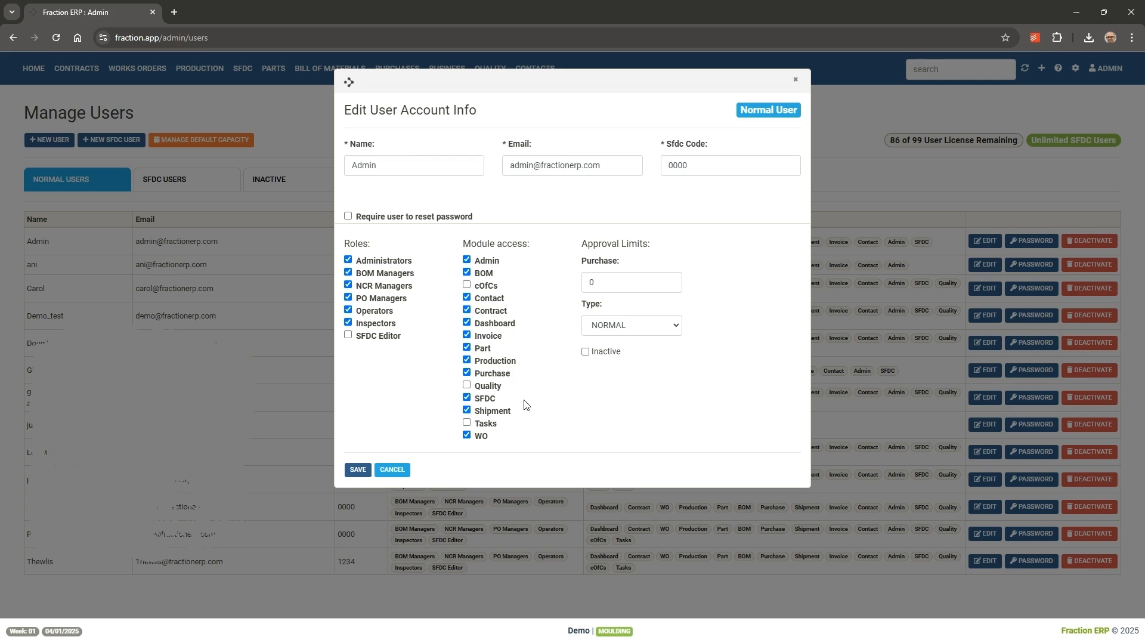
{"action": "left_click", "coordinate": [392, 470]}
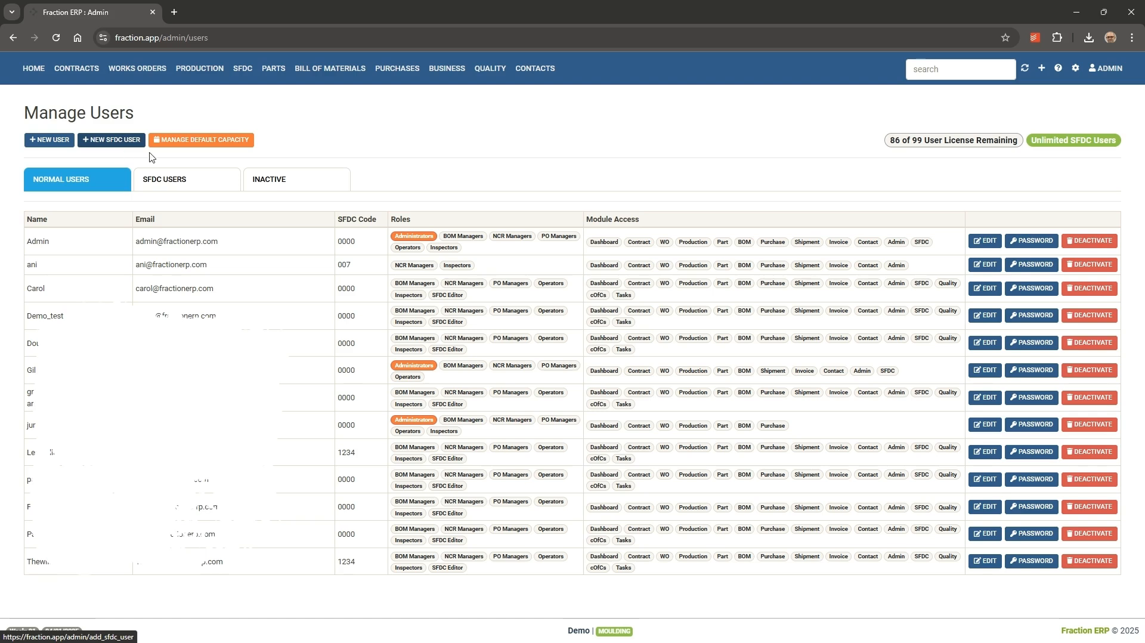
- Review the workcentres list with its daily working hours, and the full list of operations
{"action": "left_click", "coordinate": [1077, 74]}
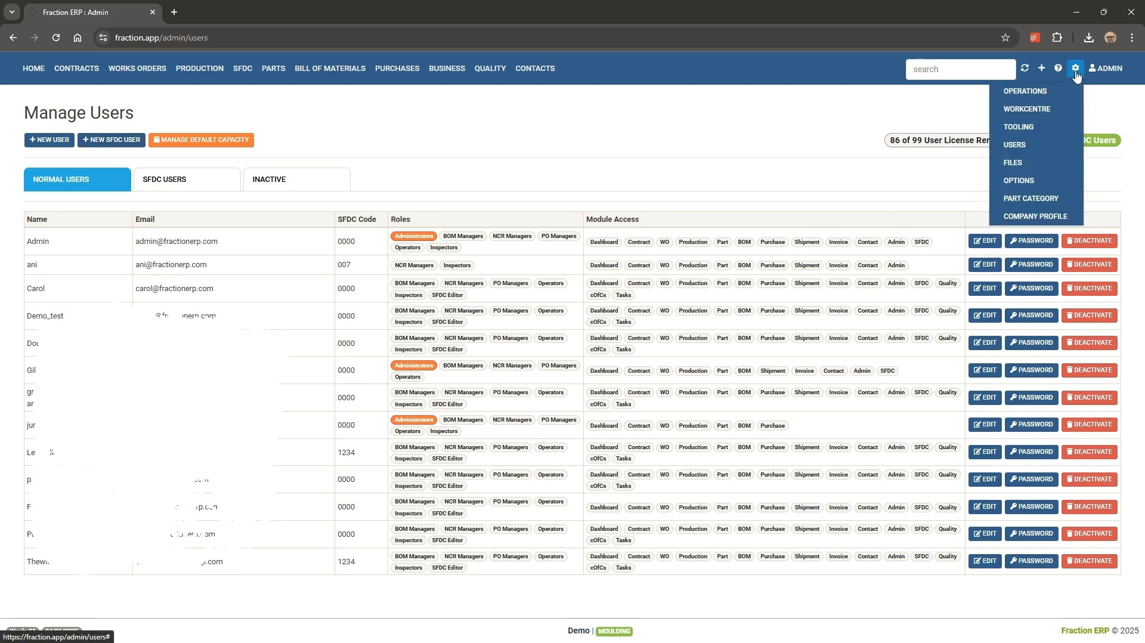
{"action": "left_click", "coordinate": [1068, 109]}
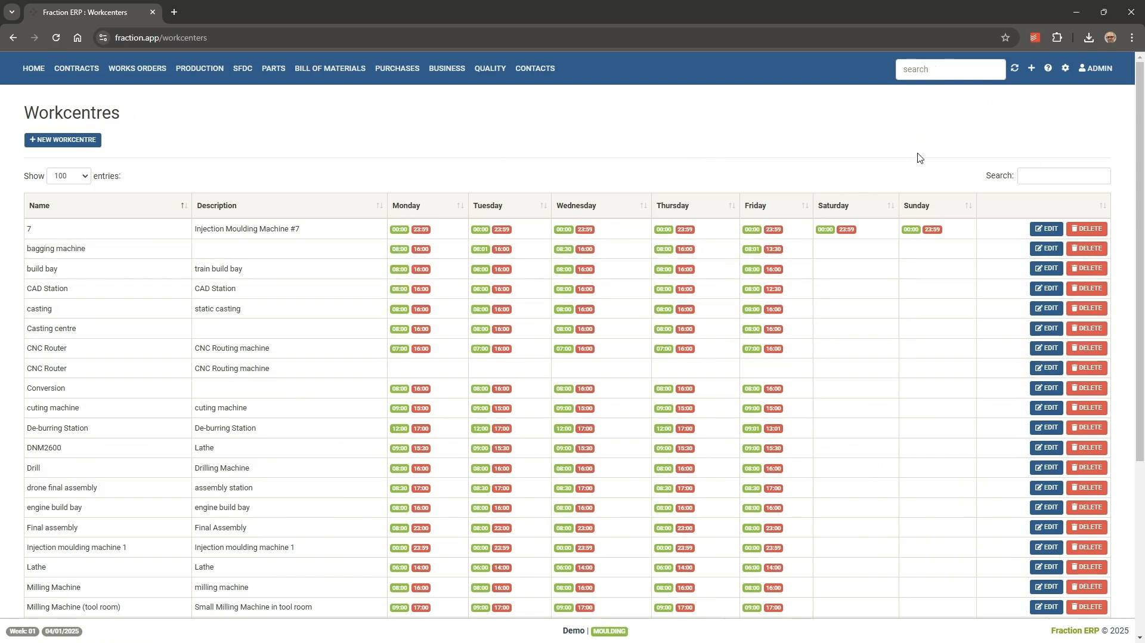
{"action": "left_click", "coordinate": [1066, 70]}
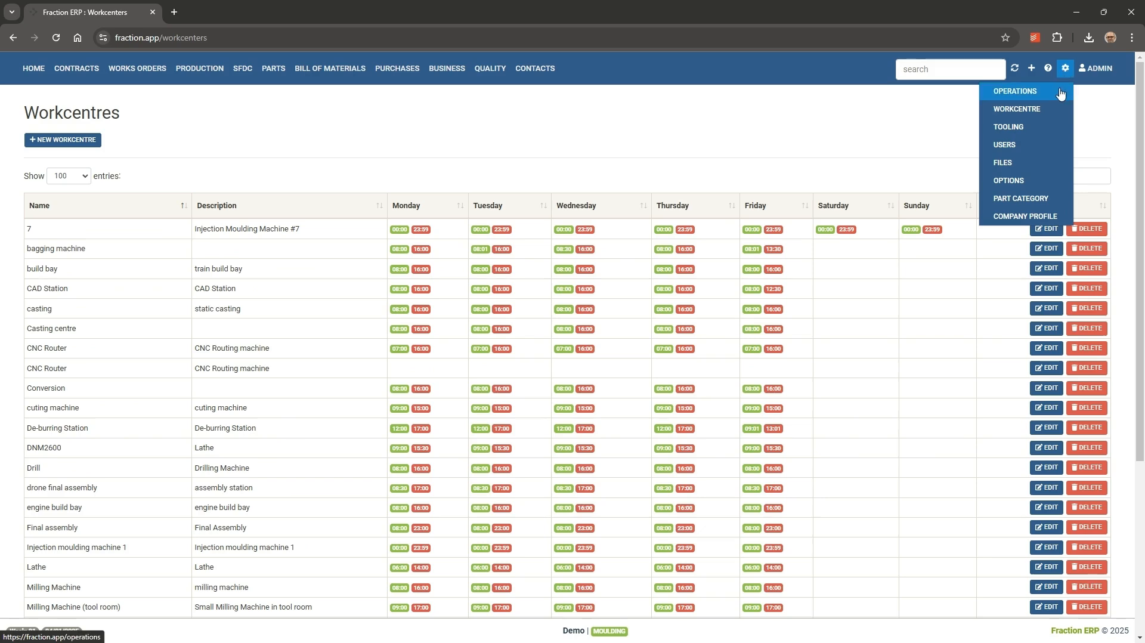
{"action": "left_click", "coordinate": [1060, 92]}
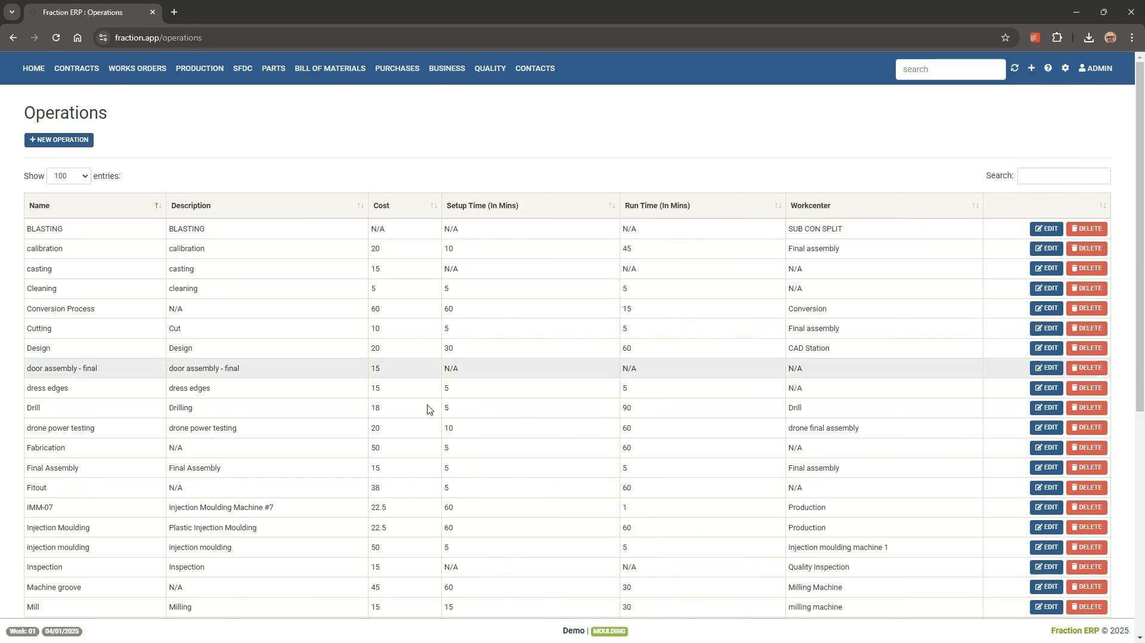
{"action": "scroll", "coordinate": [280, 498], "scroll_direction": "down", "scroll_amount": 4}
{"action": "scroll", "coordinate": [279, 499], "scroll_direction": "down", "scroll_amount": 2}
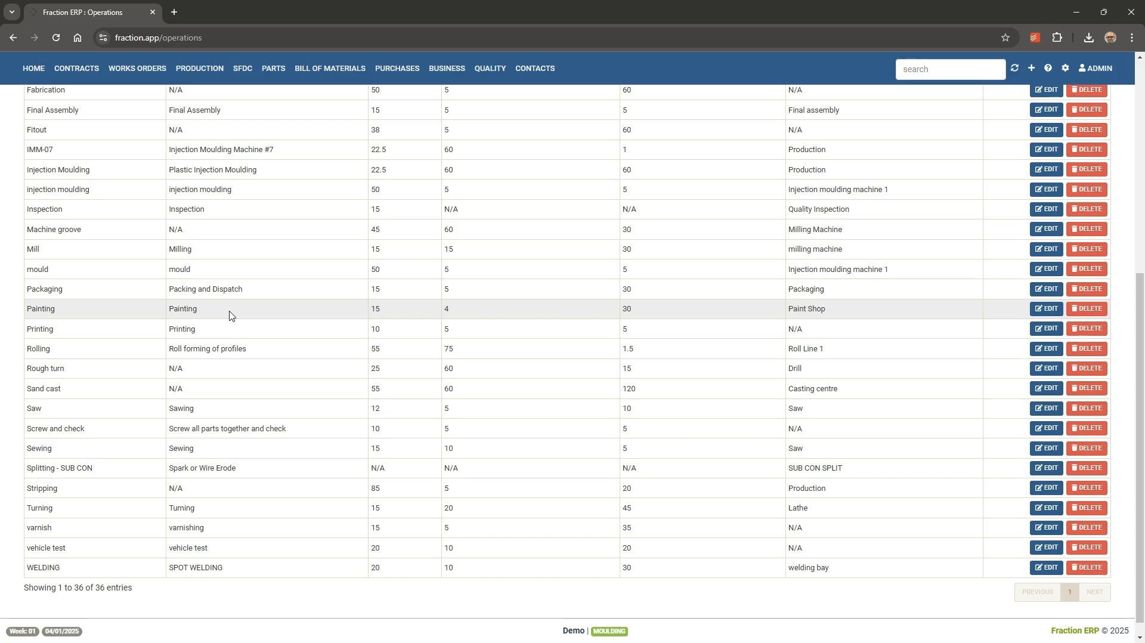
{"action": "scroll", "coordinate": [583, 331], "scroll_direction": "up", "scroll_amount": 6}
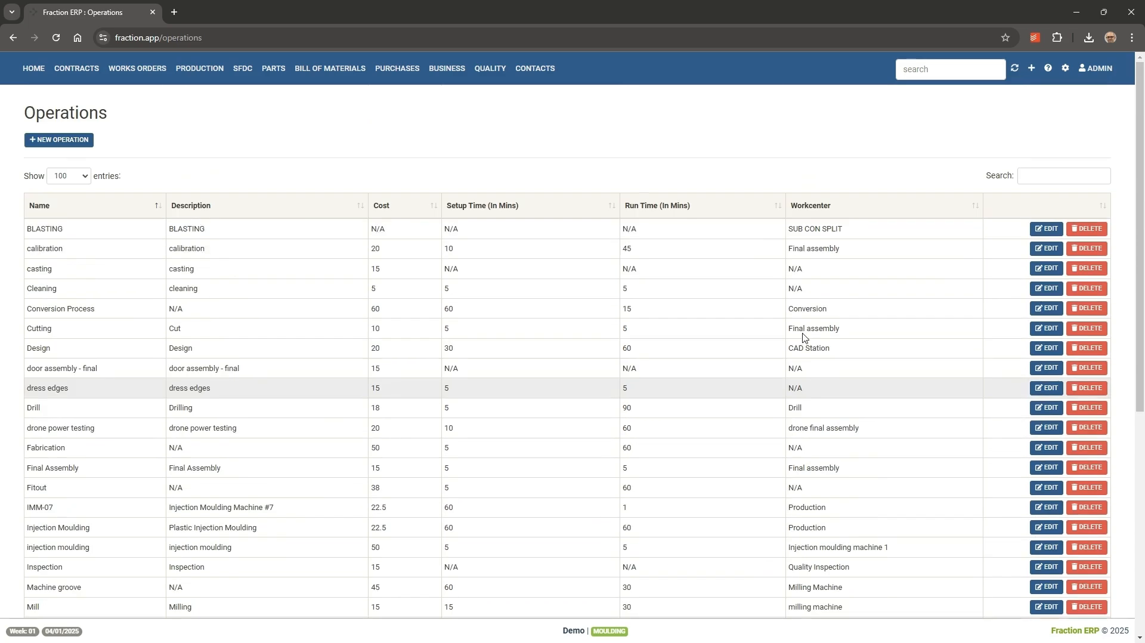
- Examine all sections of the system options page and open the task Categories options at the new option entry
{"action": "left_click", "coordinate": [1067, 70]}
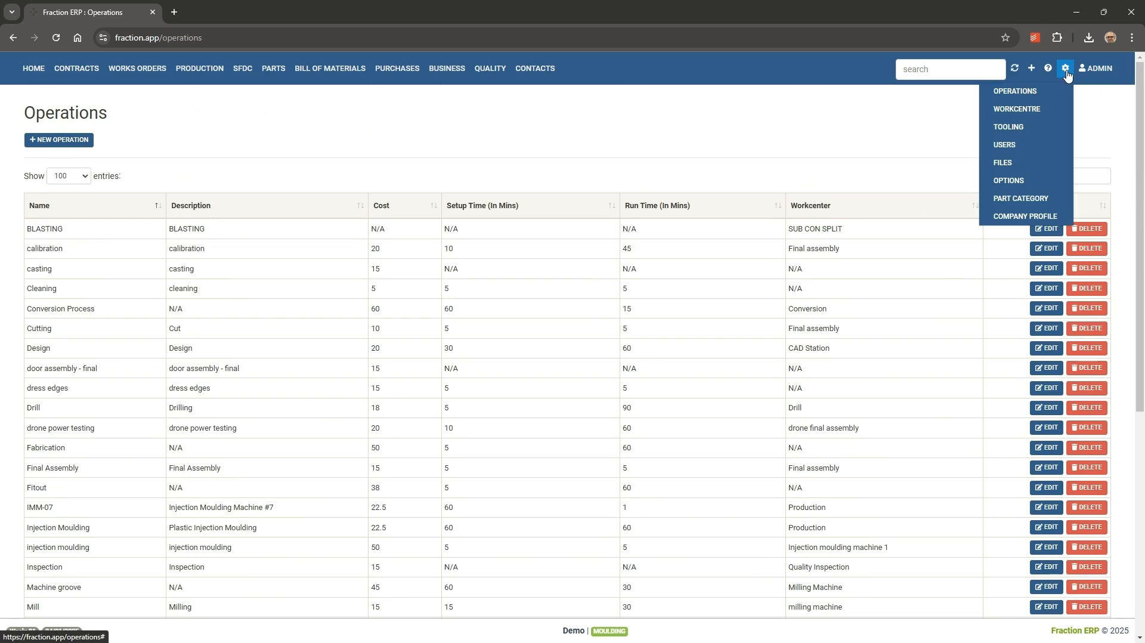
{"action": "left_click", "coordinate": [1053, 181]}
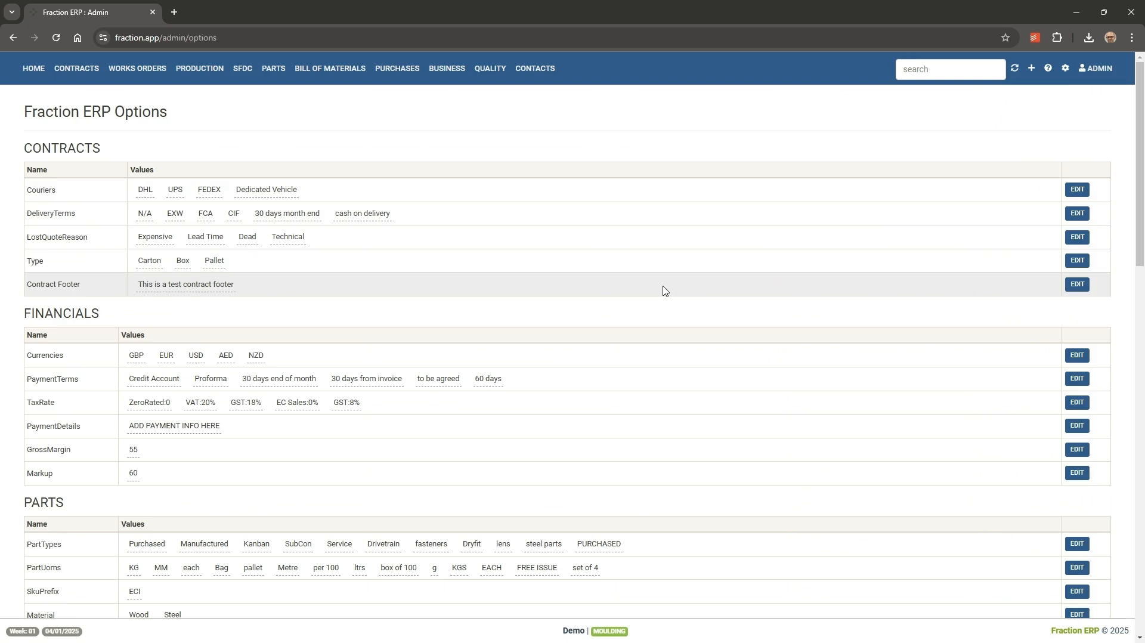
{"action": "scroll", "coordinate": [664, 291], "scroll_direction": "down", "scroll_amount": 1}
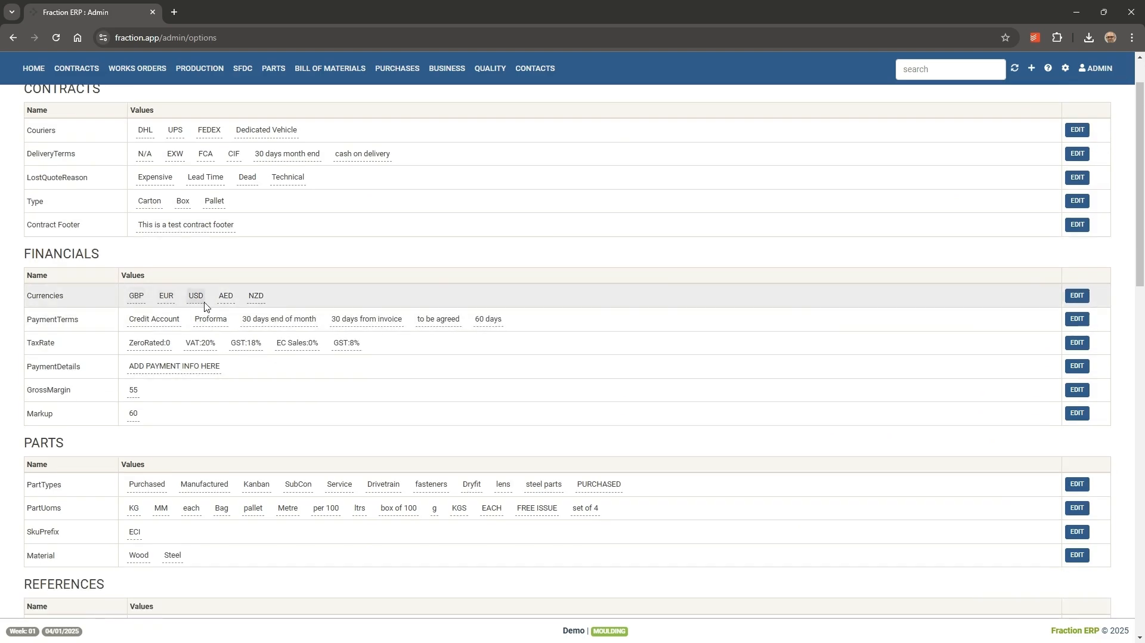
{"action": "scroll", "coordinate": [335, 409], "scroll_direction": "down", "scroll_amount": 7}
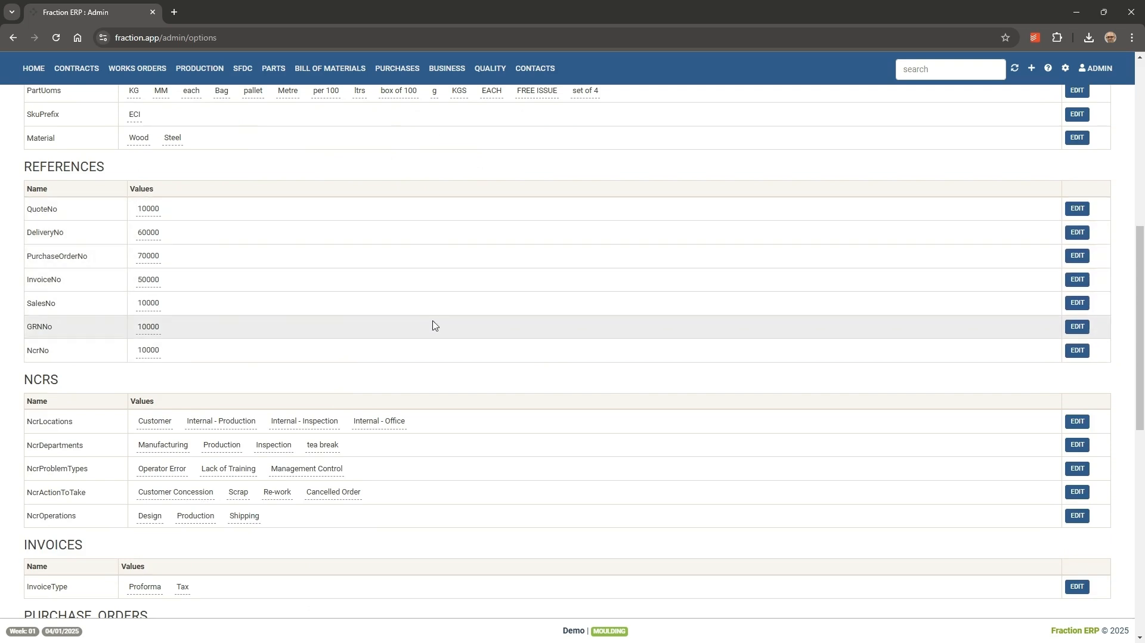
{"action": "scroll", "coordinate": [472, 374], "scroll_direction": "down", "scroll_amount": 6}
{"action": "scroll", "coordinate": [471, 374], "scroll_direction": "down", "scroll_amount": 2}
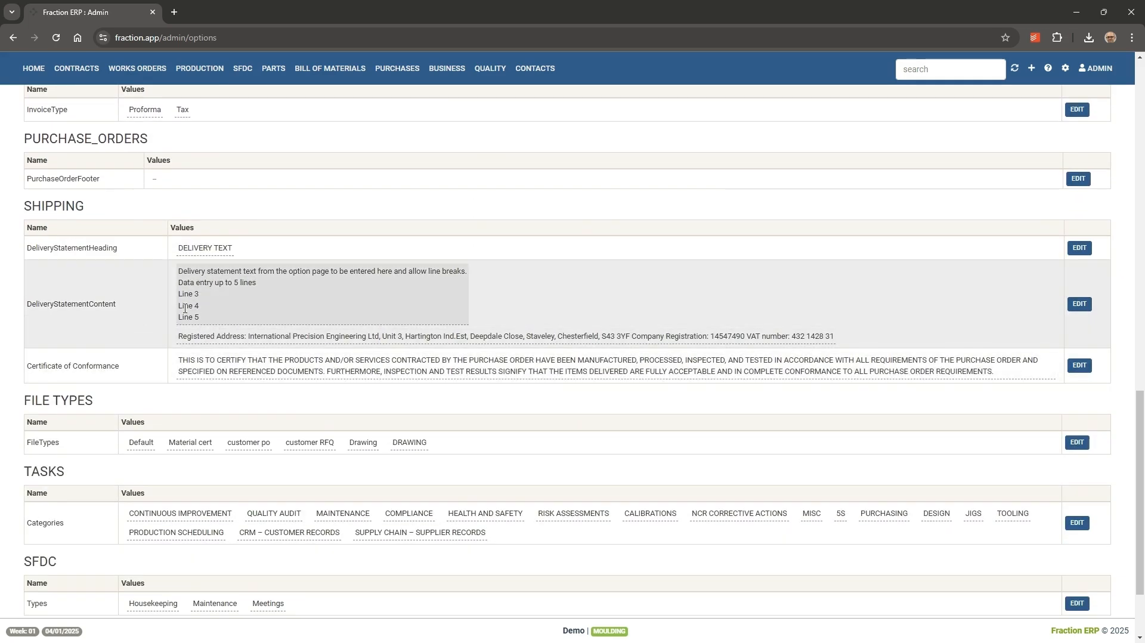
{"action": "scroll", "coordinate": [409, 210], "scroll_direction": "down", "scroll_amount": 2}
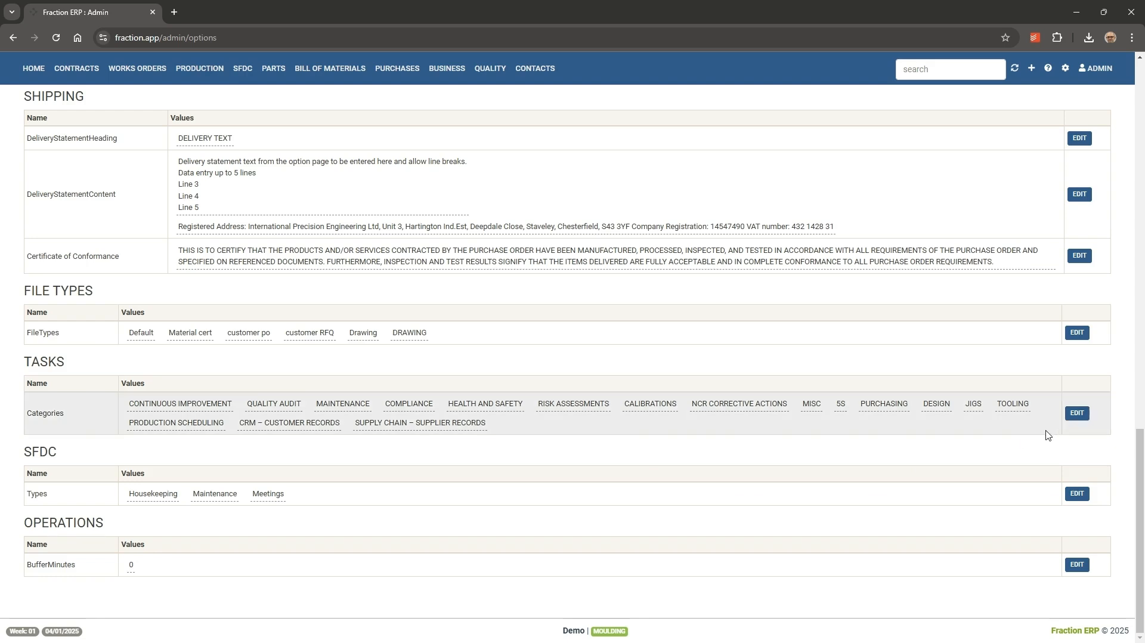
{"action": "left_click", "coordinate": [1077, 414]}
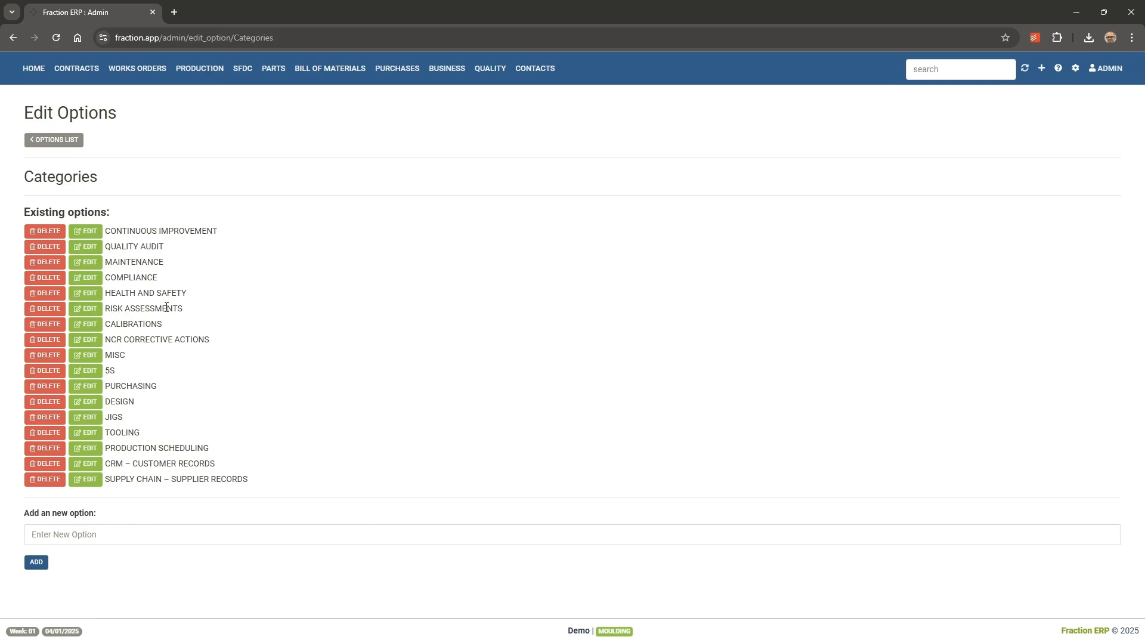
{"action": "left_click", "coordinate": [102, 537]}
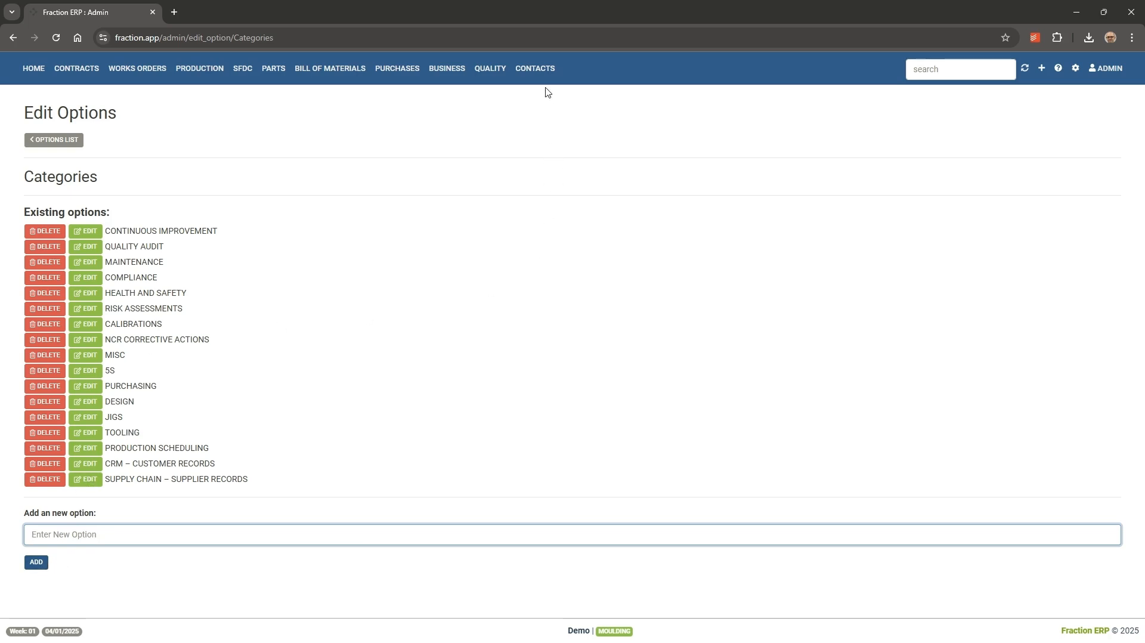
- Open the customers list to review the customer records and their import and export options
{"action": "left_click", "coordinate": [543, 70]}
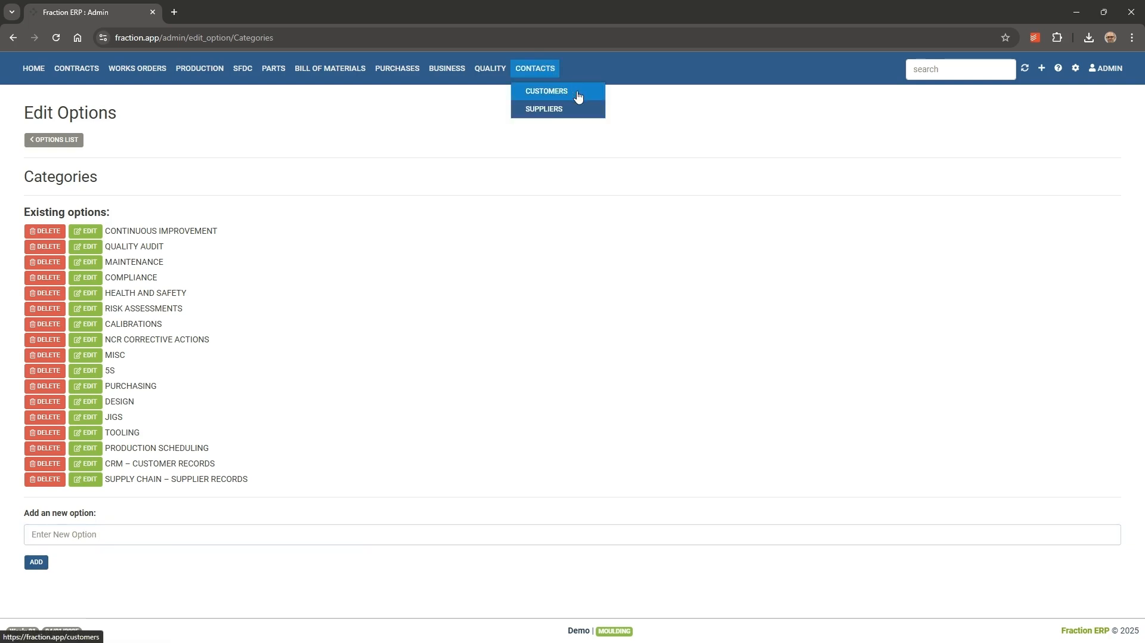
{"action": "left_click", "coordinate": [578, 96]}
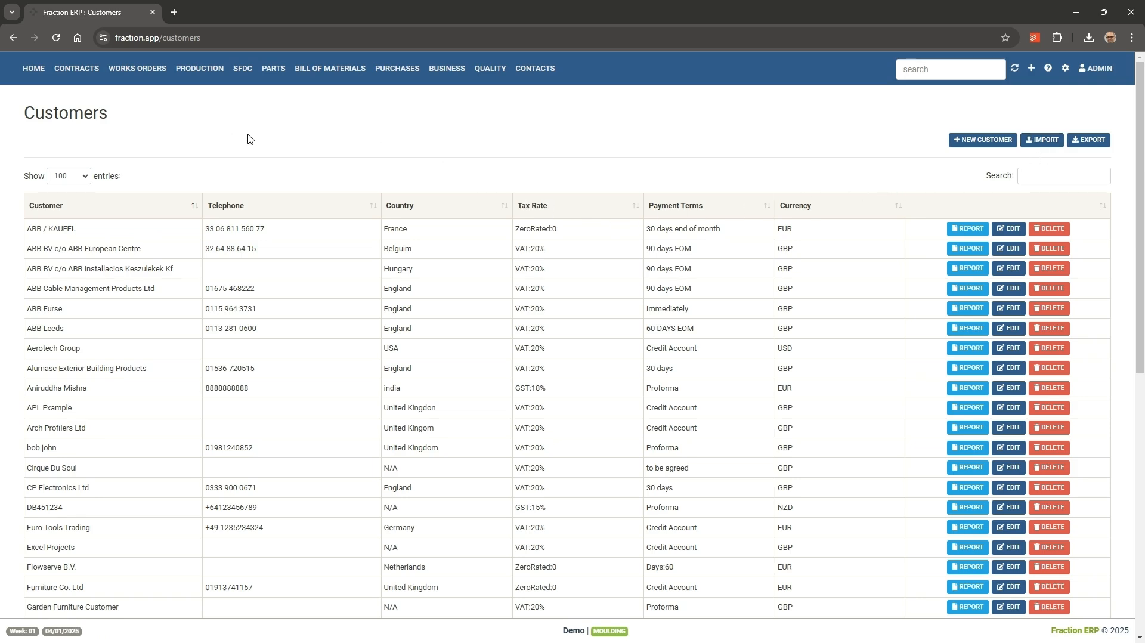
{"action": "left_click", "coordinate": [549, 68]}
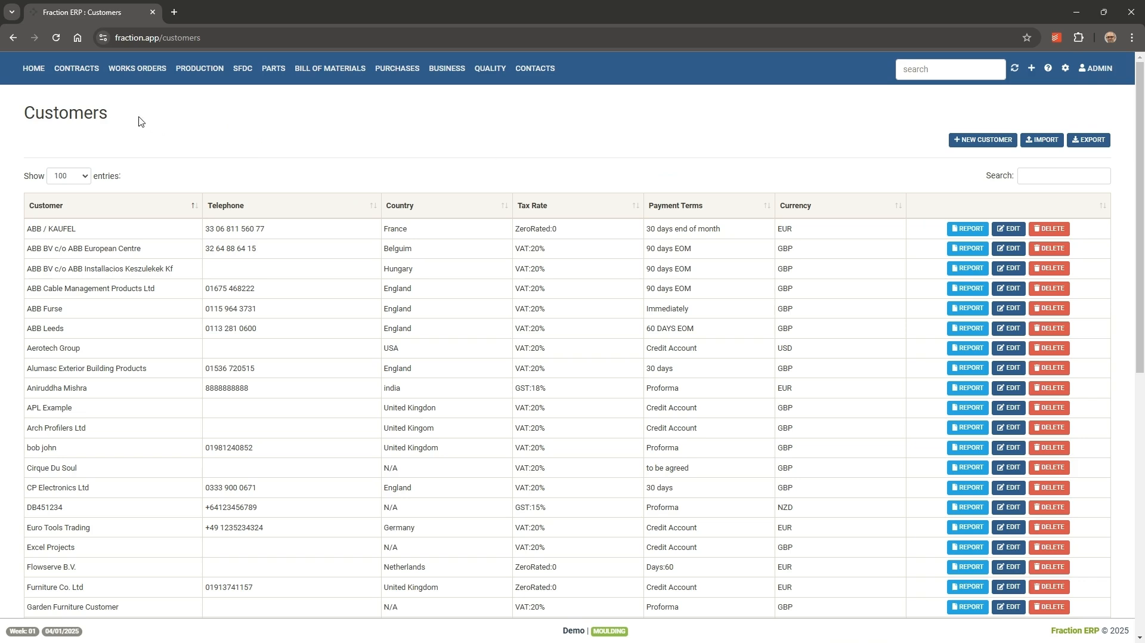
- Start the Xero integration from the dashboard and log in to Xero with the account e-mail and password
{"action": "left_click", "coordinate": [54, 91]}
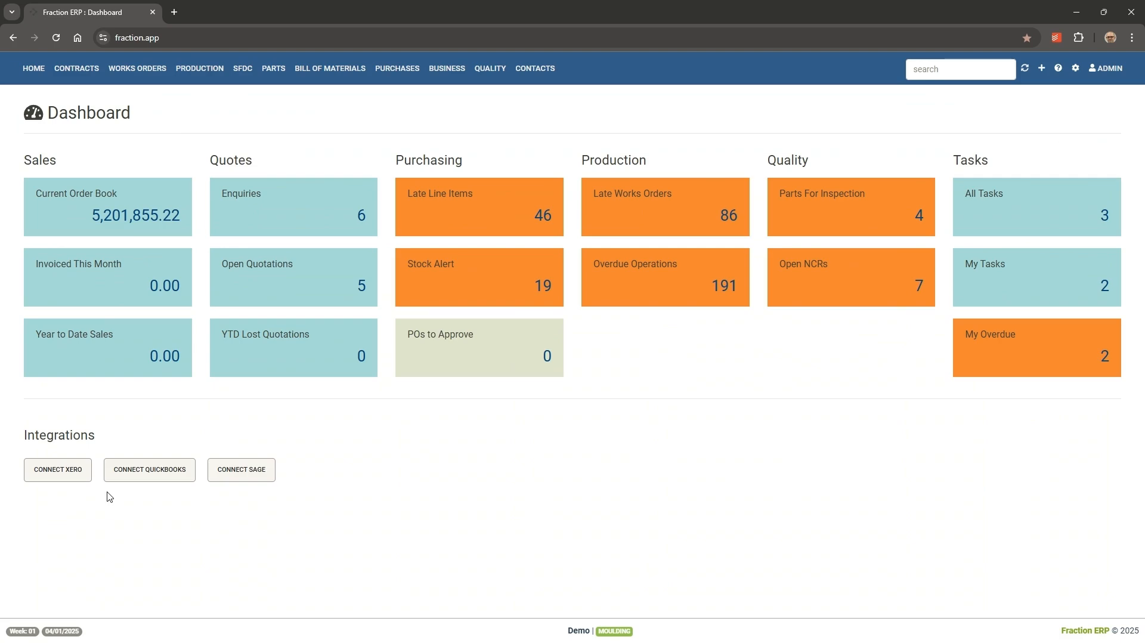
{"action": "left_click", "coordinate": [80, 478]}
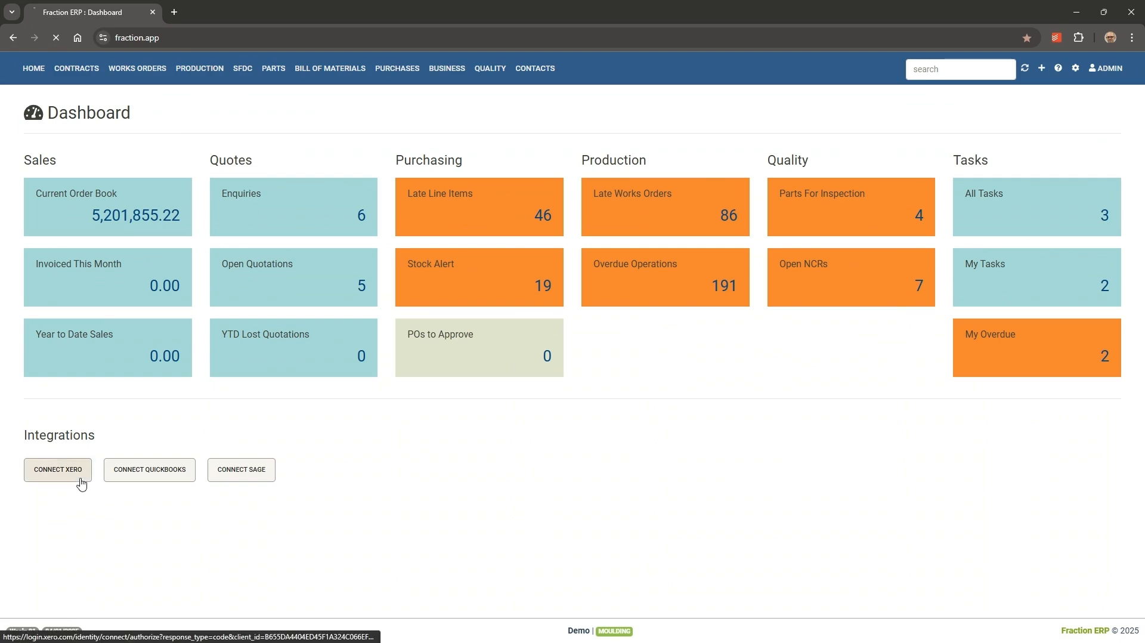
{"action": "left_click", "coordinate": [522, 248]}
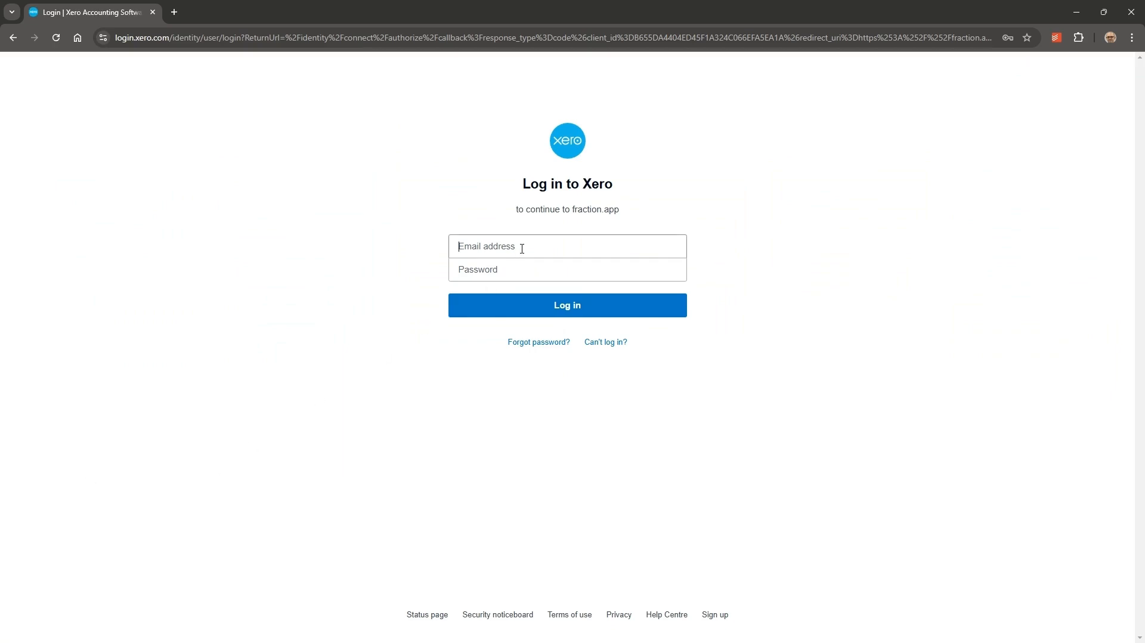
{"action": "left_click", "coordinate": [555, 283]}
{"action": "type", "text": "****"}
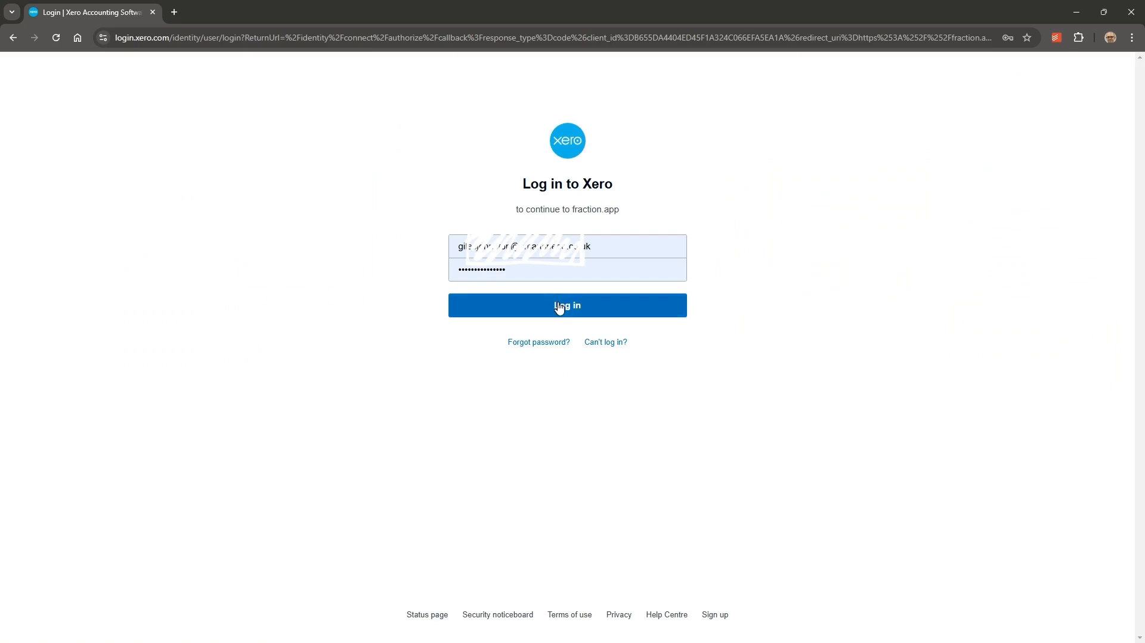
{"action": "left_click", "coordinate": [559, 307]}
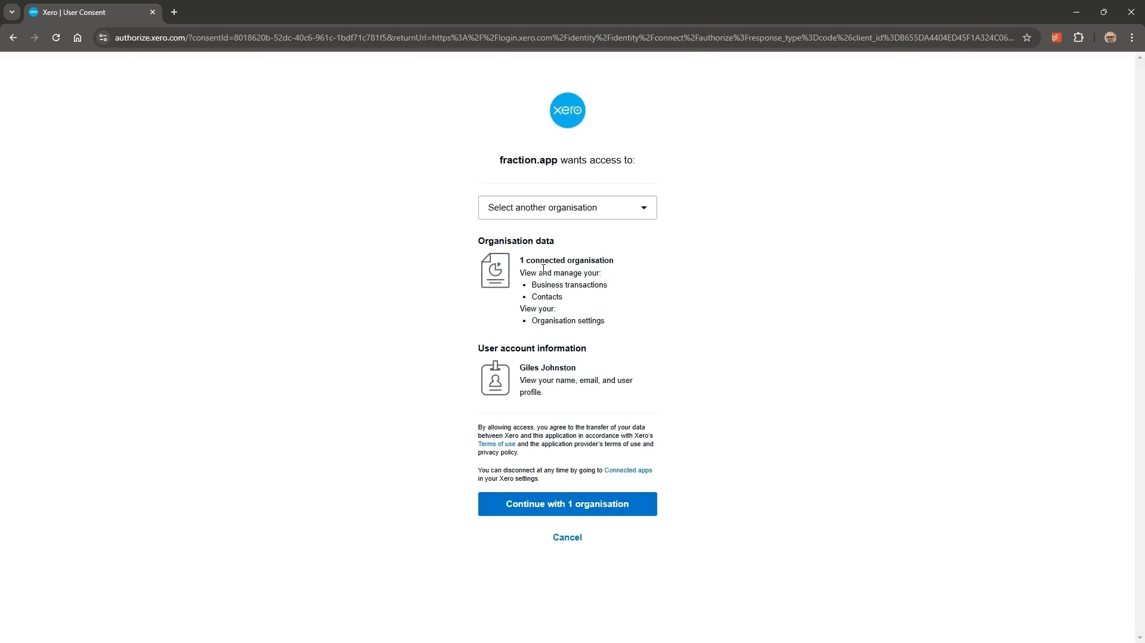
- Select Demo Company (UK) as the Xero organisation and allow fraction.app access to it
{"action": "left_click", "coordinate": [606, 217]}
{"action": "left_click", "coordinate": [575, 266]}
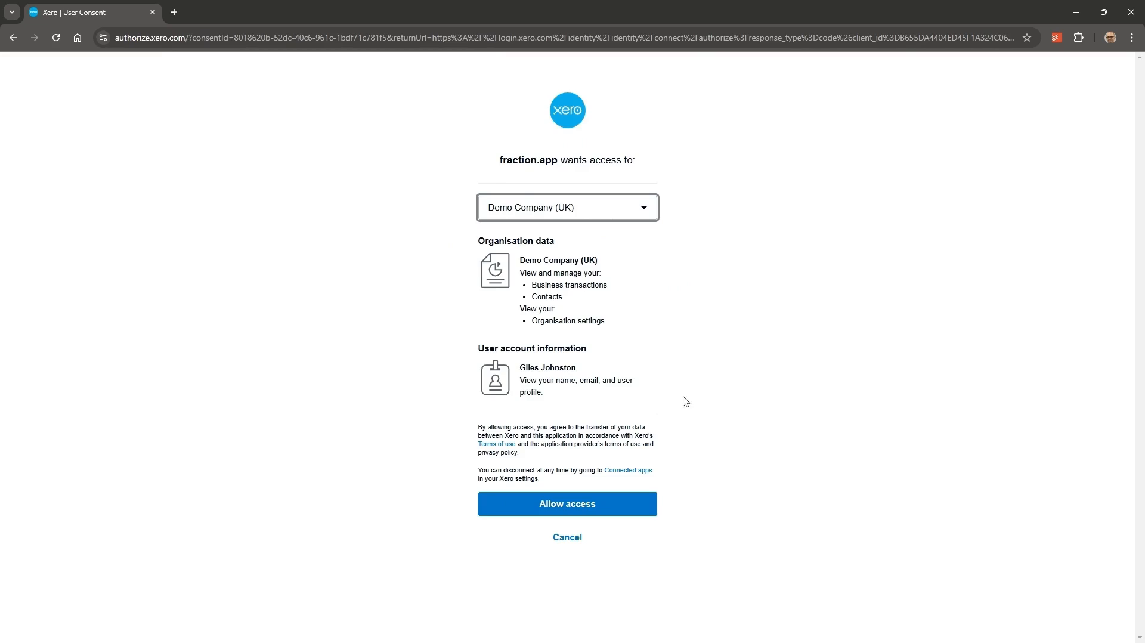
{"action": "left_click", "coordinate": [589, 498]}
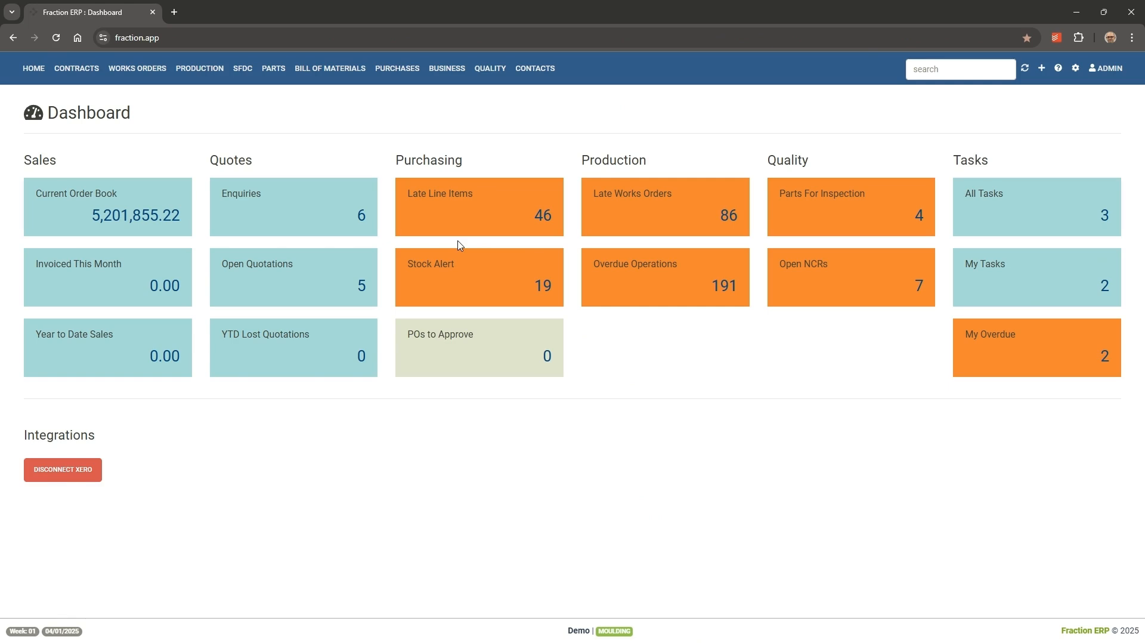
- Open the parts list and view the available part type filter choices
{"action": "left_click", "coordinate": [274, 69]}
{"action": "left_click", "coordinate": [285, 91]}
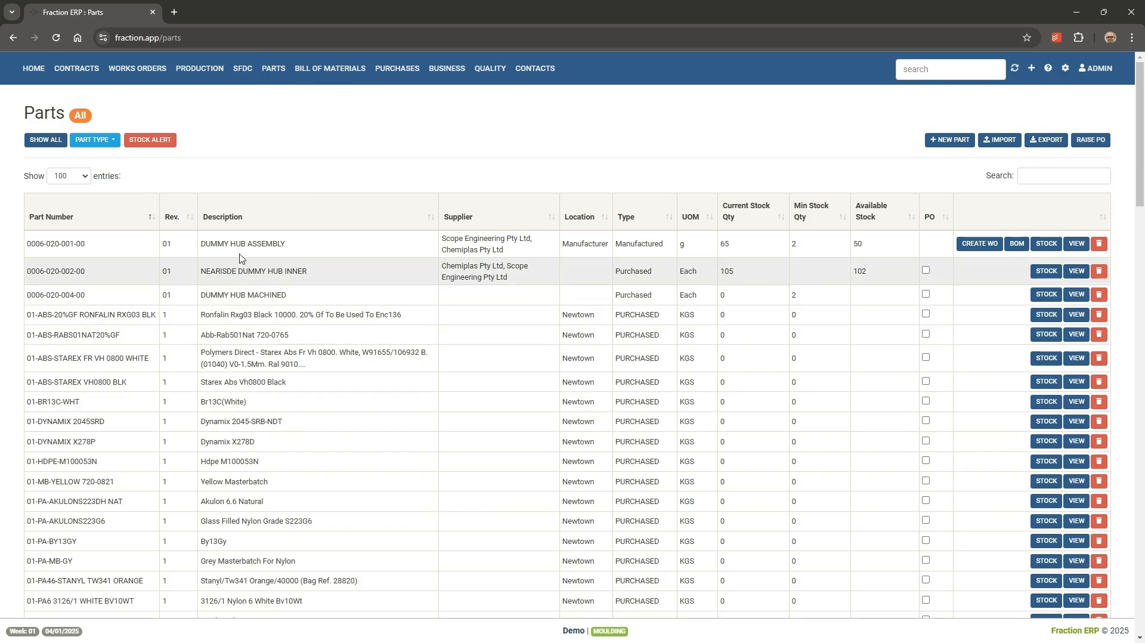
{"action": "left_click", "coordinate": [113, 143]}
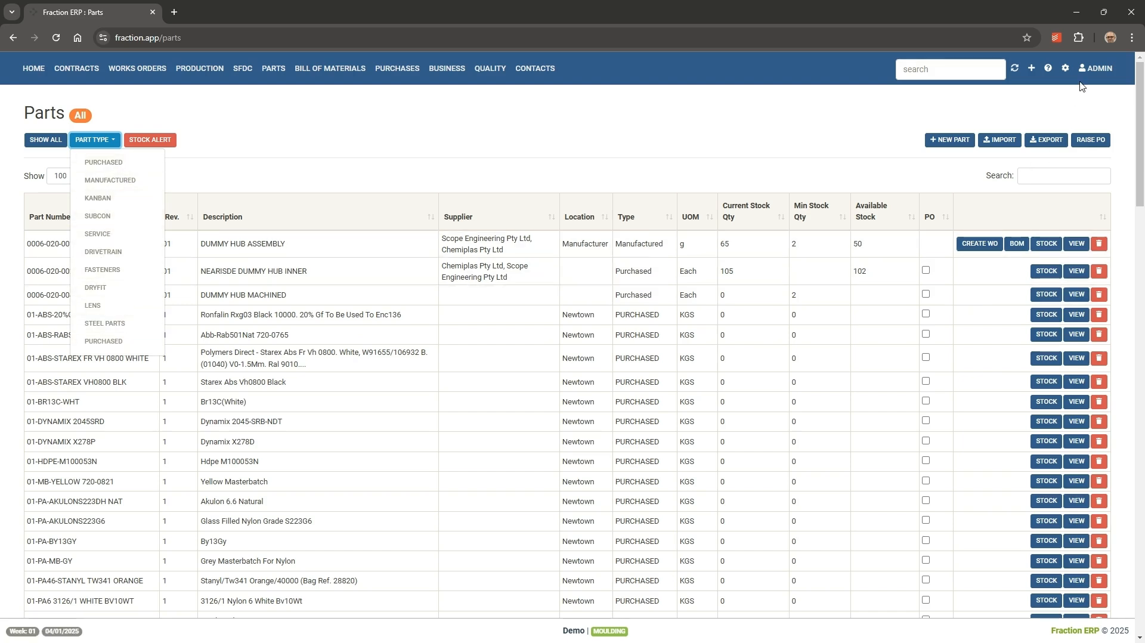
{"action": "left_click", "coordinate": [1065, 68]}
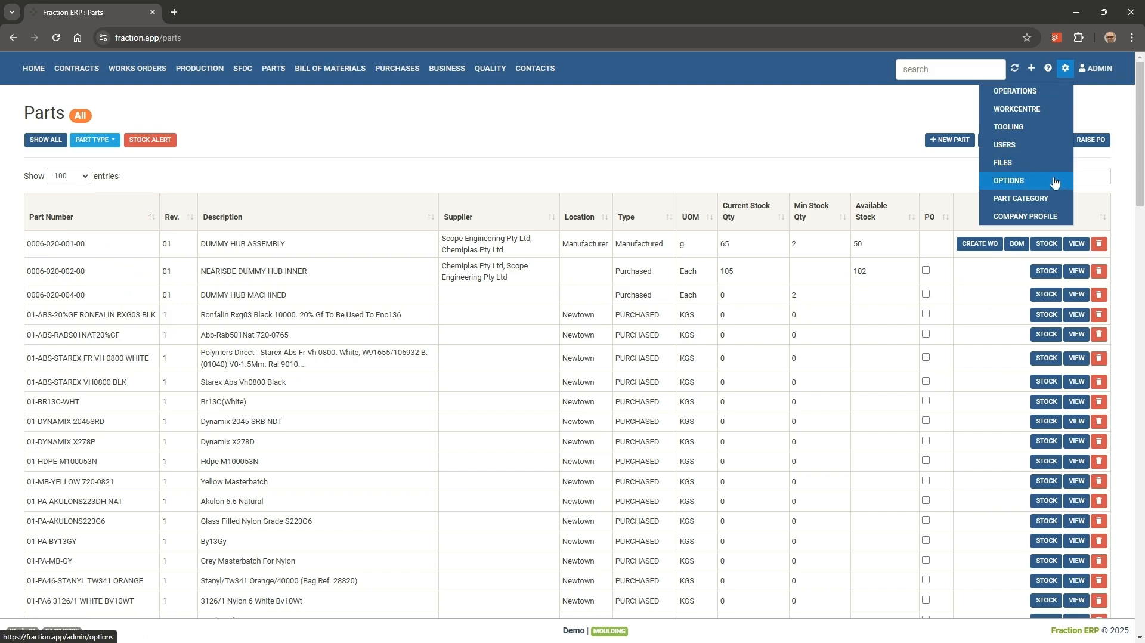
{"action": "left_click", "coordinate": [583, 157]}
- Search the parts list for p200
{"action": "left_click", "coordinate": [1033, 171]}
{"action": "type", "text": "p"}
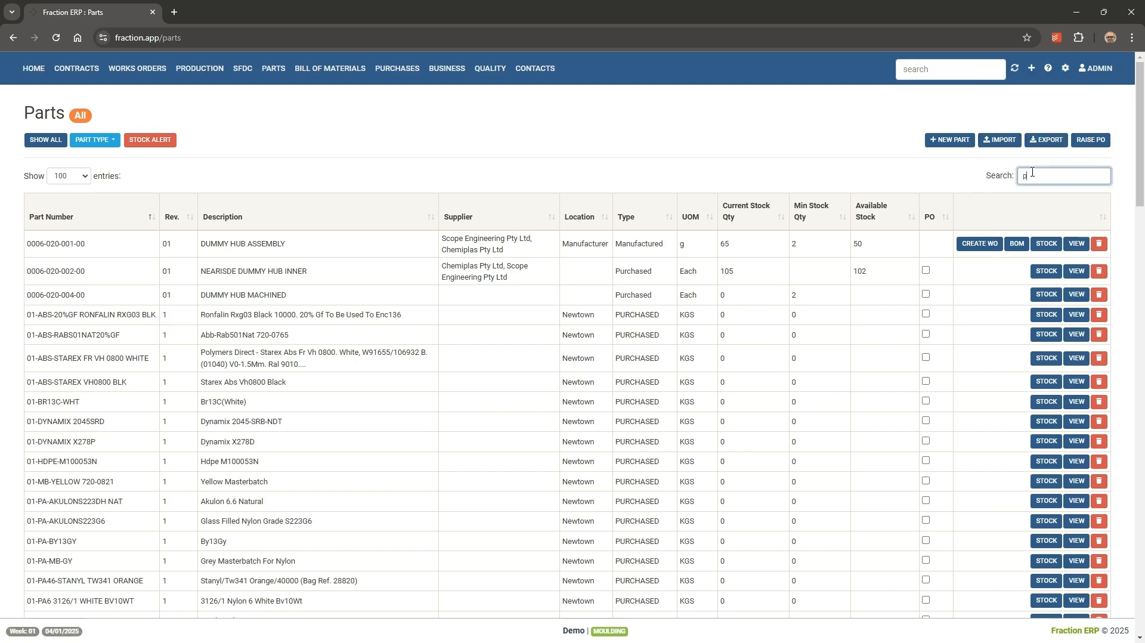
{"action": "type", "text": "200"}
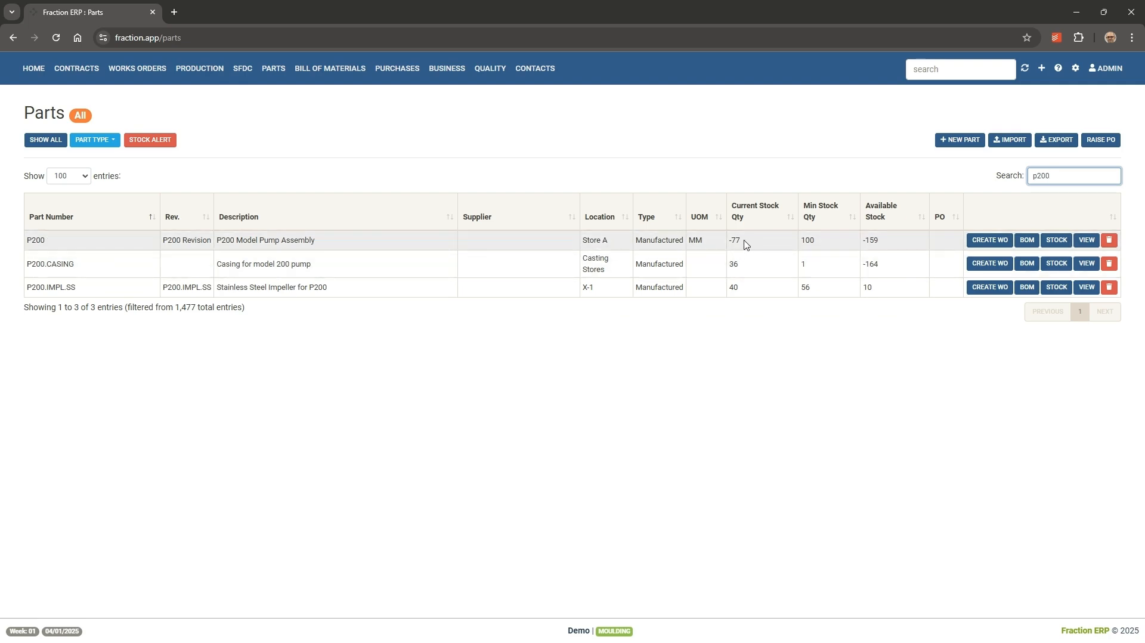
- Filter the parts list to stock alerts and clear the p200 search to review all the alerted parts
{"action": "double_click", "coordinate": [809, 240]}
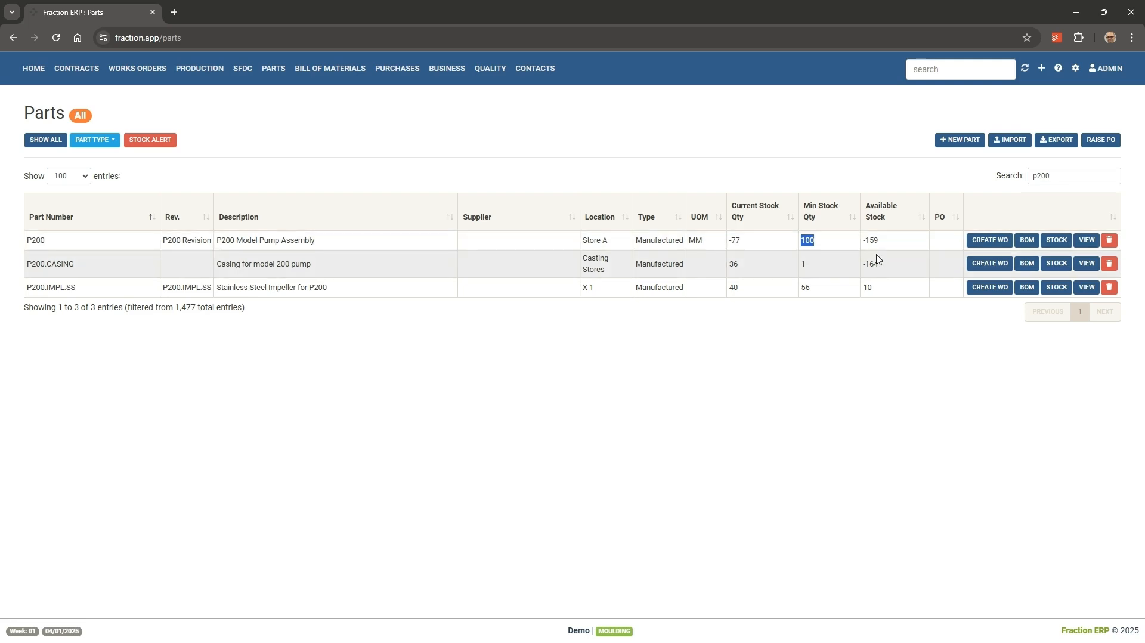
{"action": "left_click", "coordinate": [152, 141]}
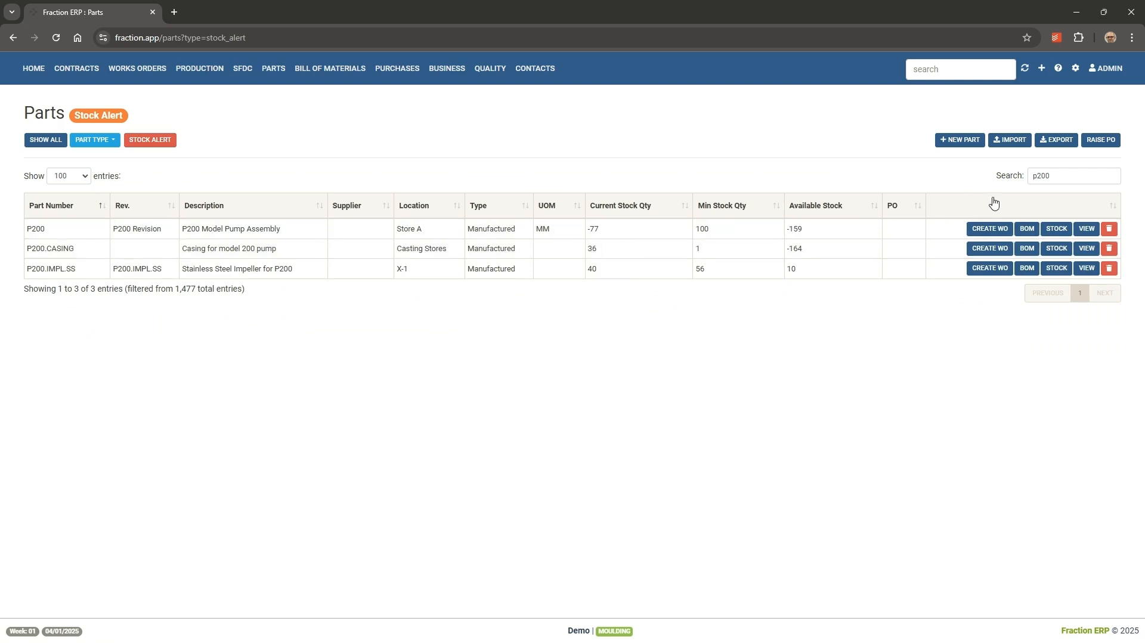
{"action": "left_click_drag", "start_coordinate": [1058, 179], "coordinate": [984, 177]}
{"action": "key", "text": "BackSpace"}
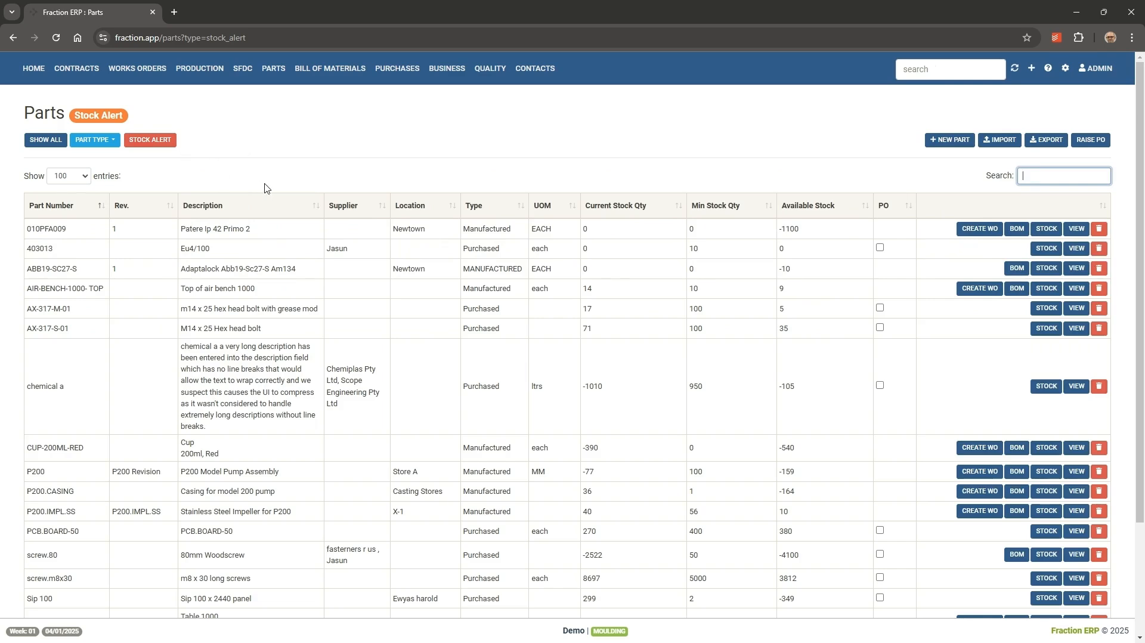
{"action": "scroll", "coordinate": [421, 310], "scroll_direction": "down", "scroll_amount": 3}
{"action": "scroll", "coordinate": [724, 235], "scroll_direction": "up", "scroll_amount": 3}
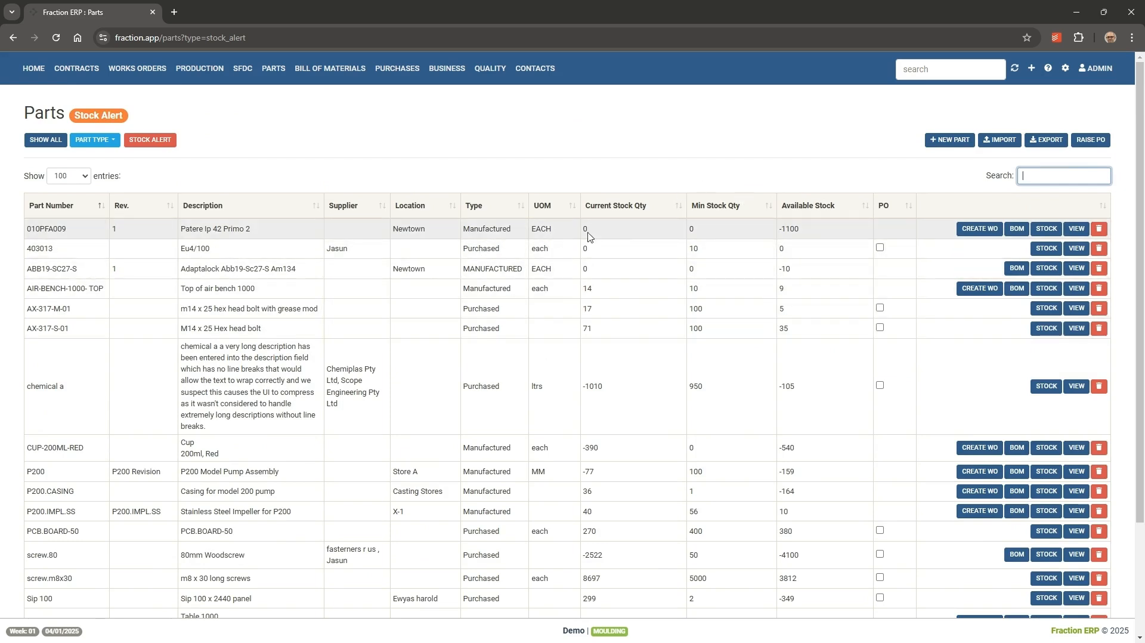
- Find P200 in the full parts list by searching p200, open its record and view the available part types
{"action": "left_click", "coordinate": [40, 142]}
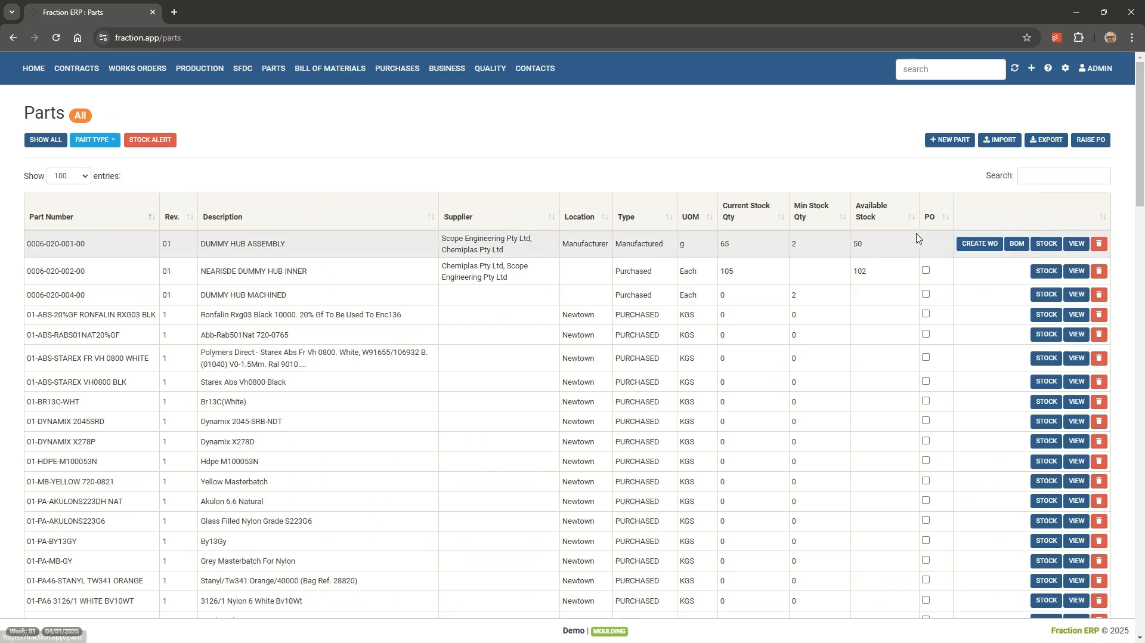
{"action": "left_click", "coordinate": [1039, 177]}
{"action": "type", "text": "p200"}
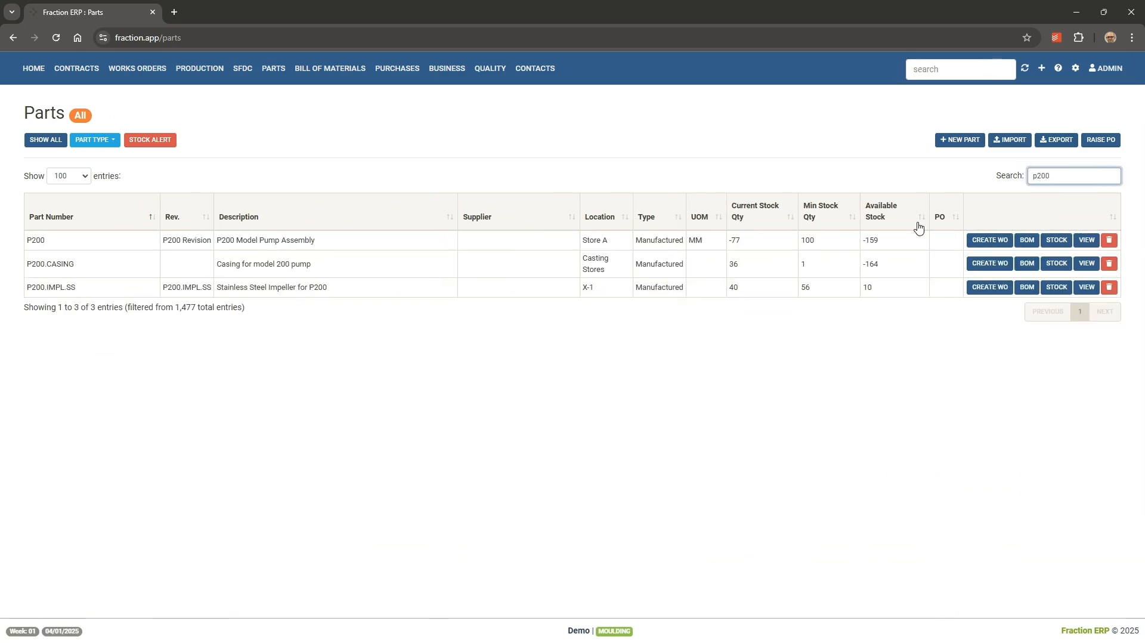
{"action": "left_click", "coordinate": [1086, 241]}
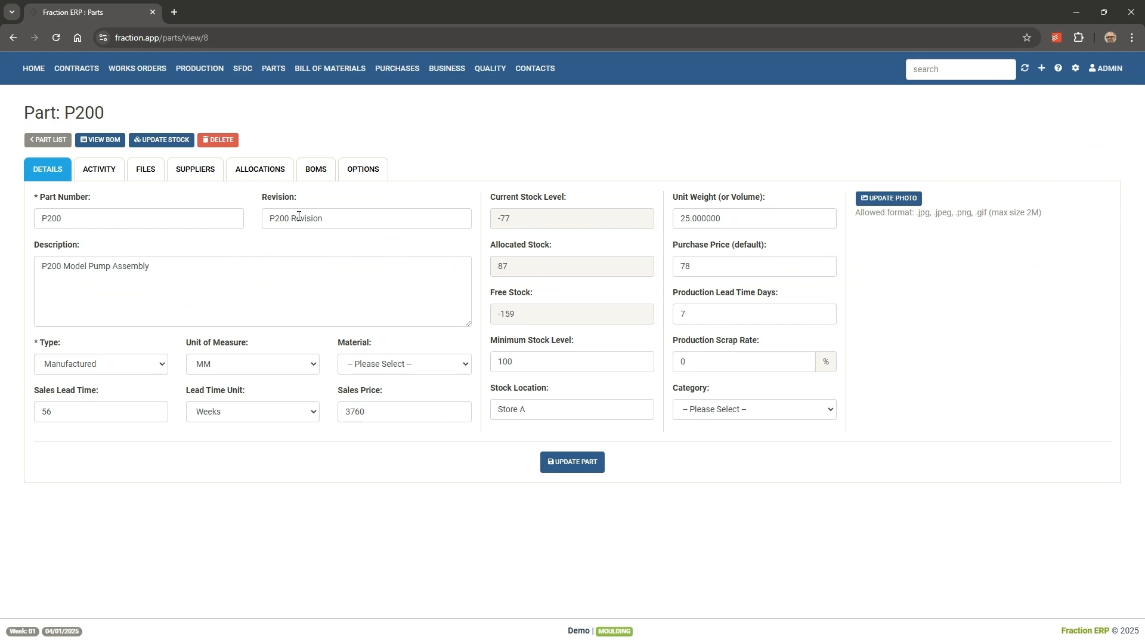
{"action": "left_click", "coordinate": [144, 365]}
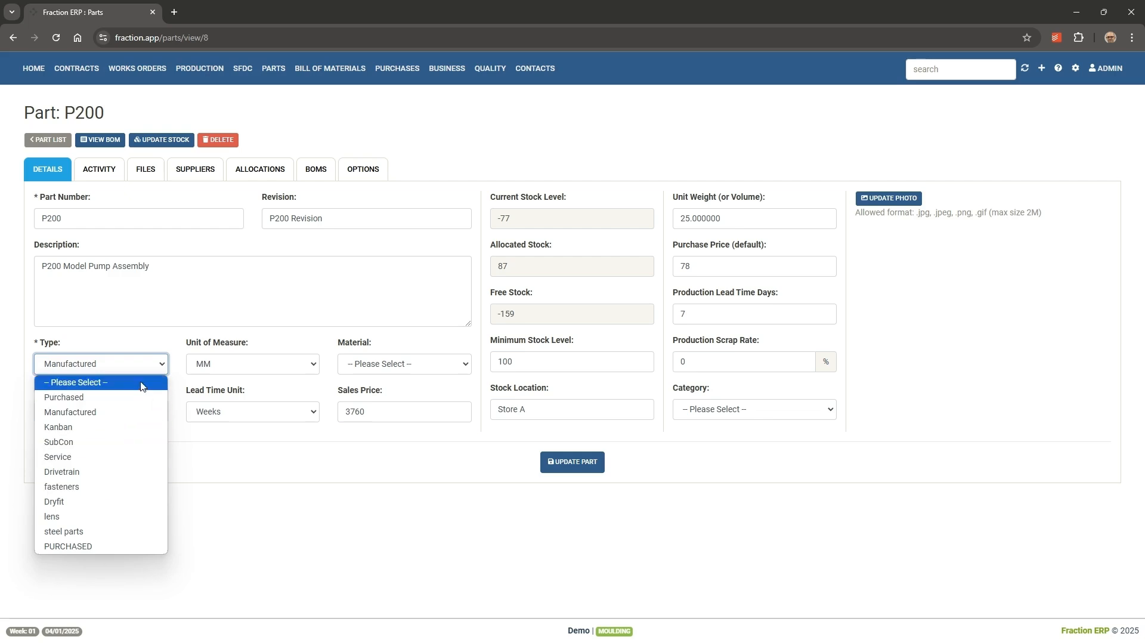
{"action": "left_click", "coordinate": [149, 347]}
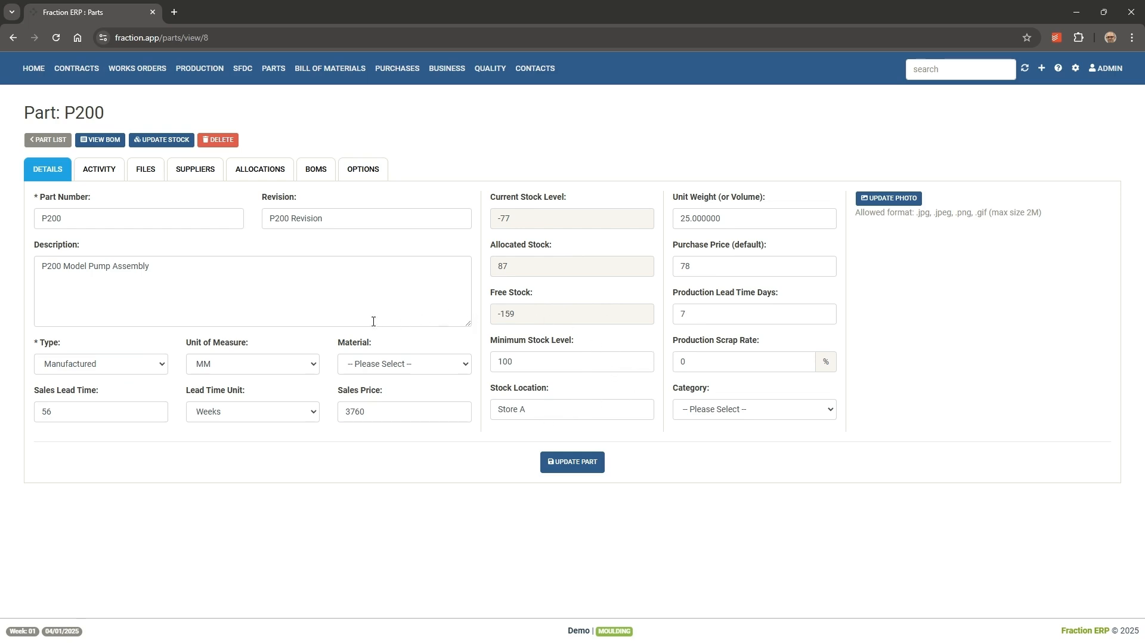
- Review the contracts, purchases and works orders in the P200 part's activity
{"action": "left_click", "coordinate": [104, 174]}
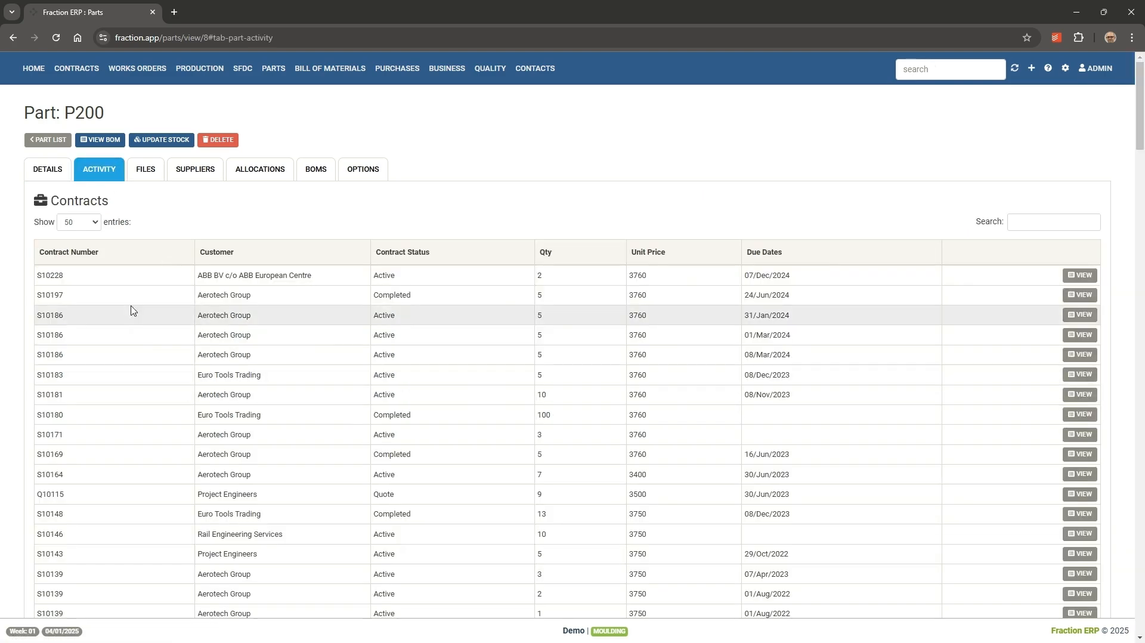
{"action": "scroll", "coordinate": [141, 370], "scroll_direction": "down", "scroll_amount": 7}
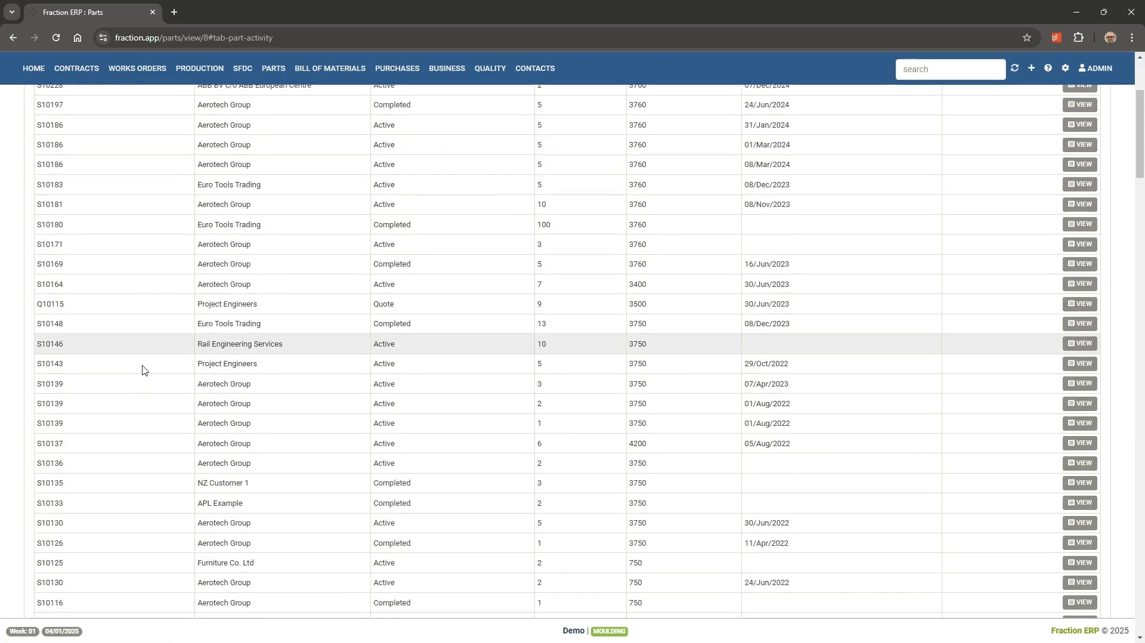
{"action": "scroll", "coordinate": [142, 371], "scroll_direction": "down", "scroll_amount": 12}
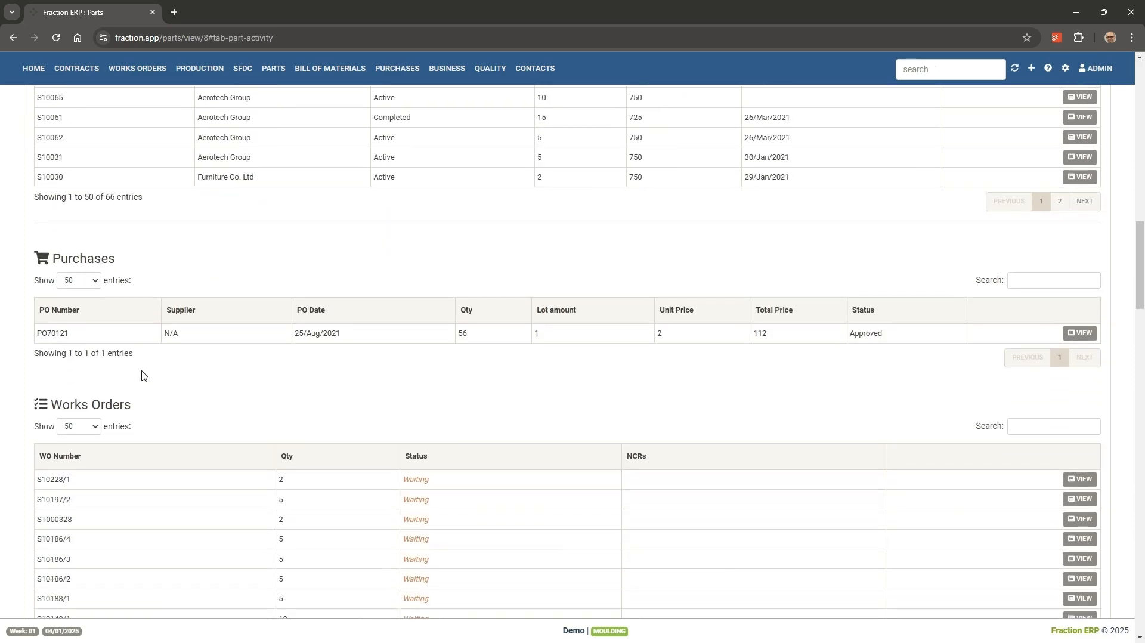
{"action": "scroll", "coordinate": [141, 376], "scroll_direction": "down", "scroll_amount": 3}
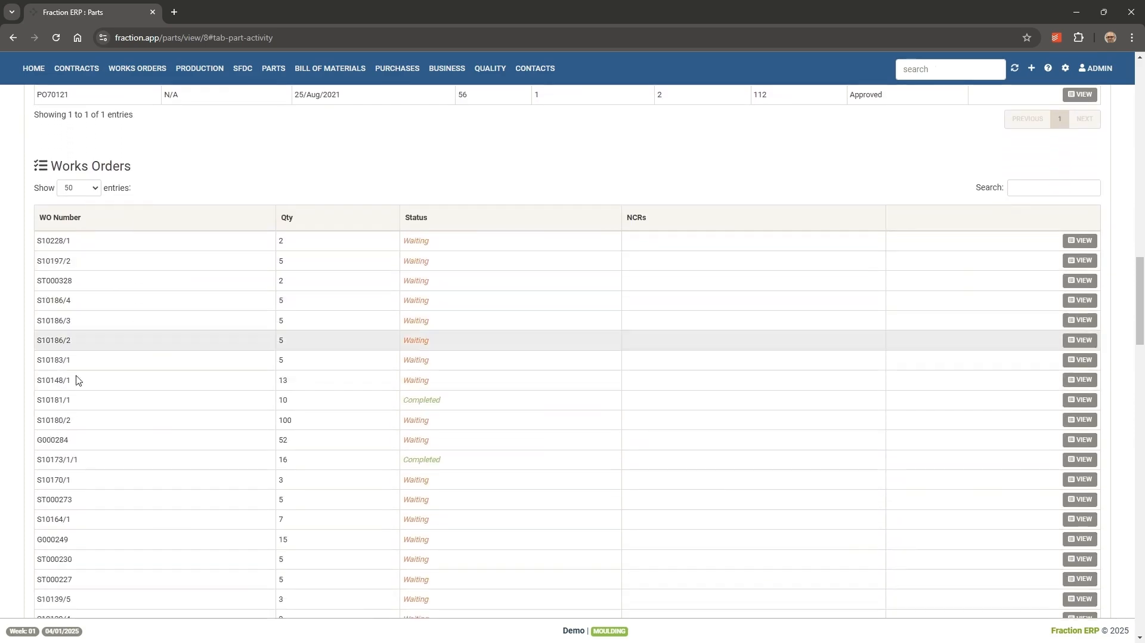
{"action": "scroll", "coordinate": [211, 530], "scroll_direction": "up", "scroll_amount": 10}
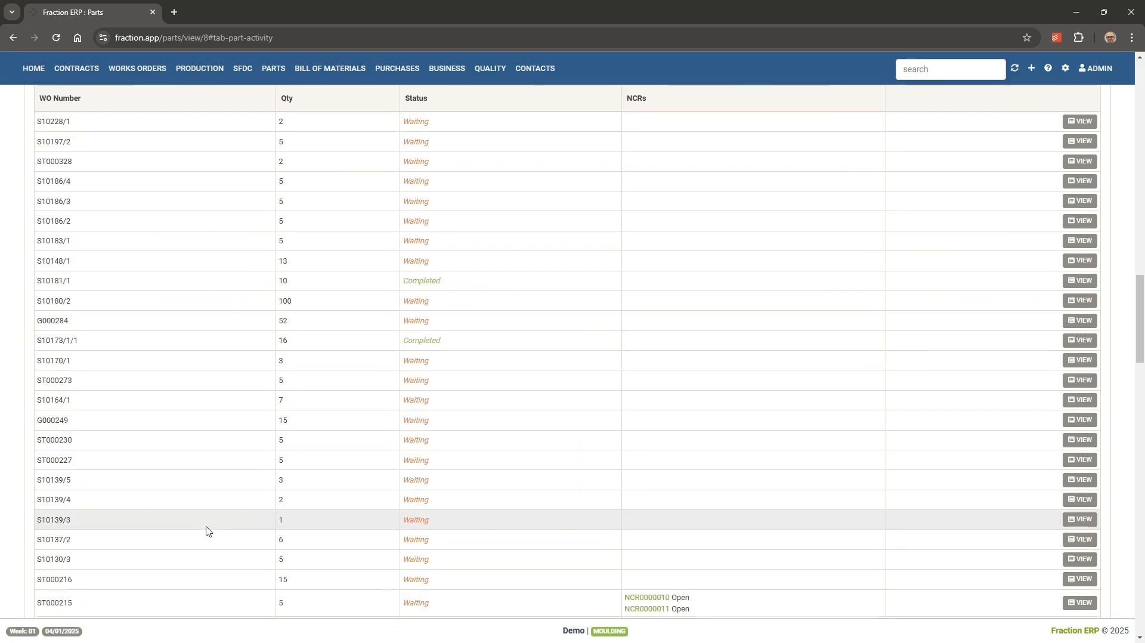
{"action": "scroll", "coordinate": [207, 525], "scroll_direction": "up", "scroll_amount": 15}
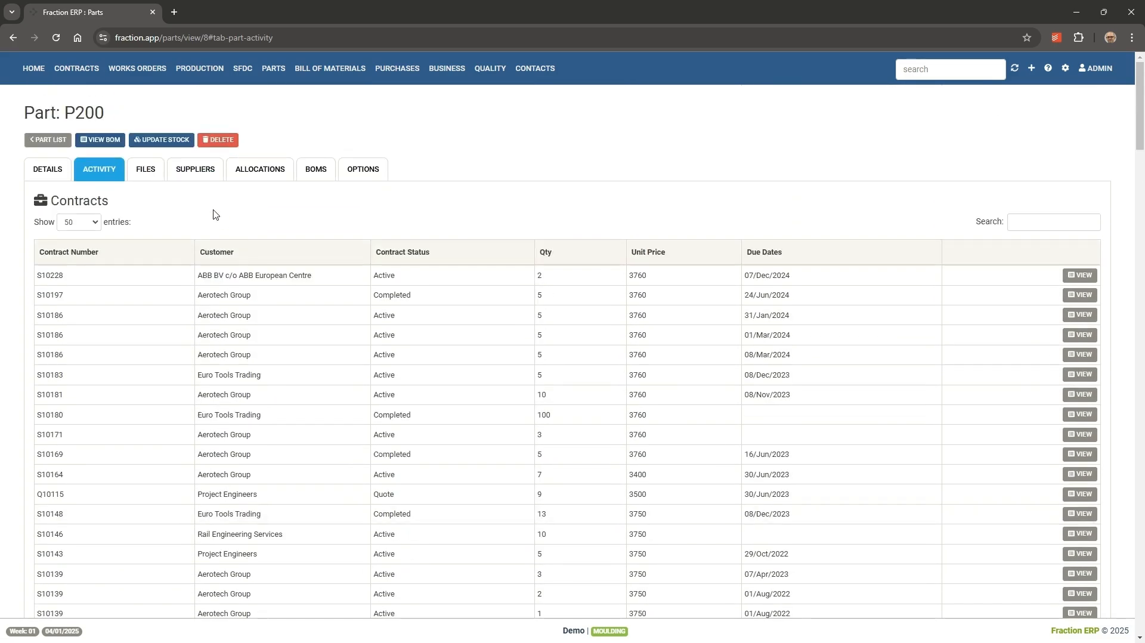
- Review the P200 part's files, suppliers, allocations, BOMs and options in turn
{"action": "left_click", "coordinate": [146, 179]}
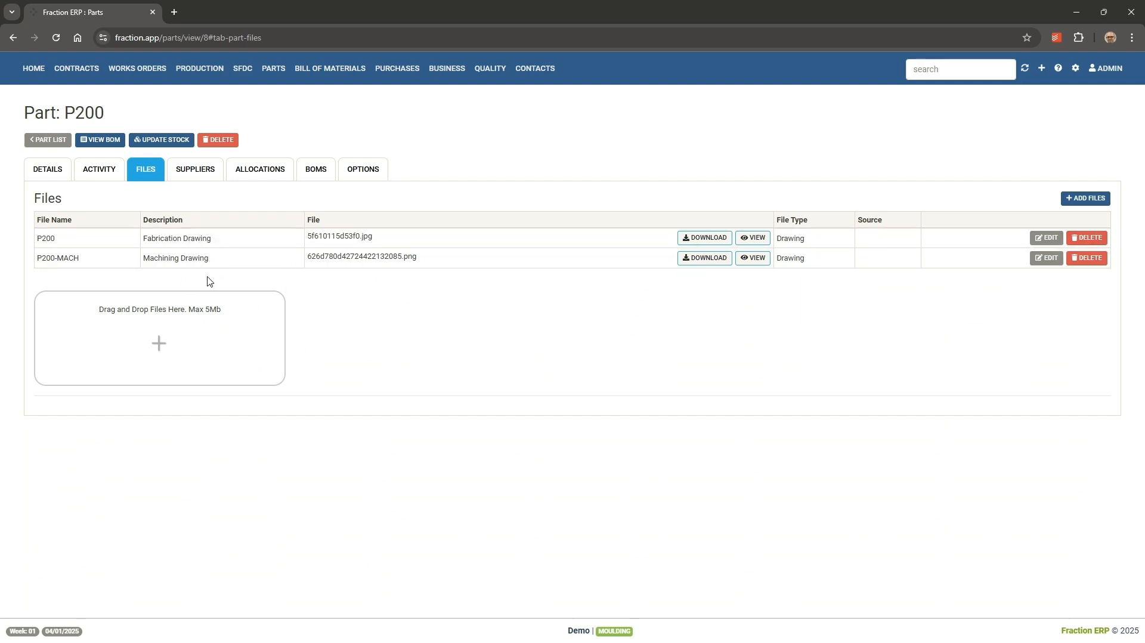
{"action": "left_click", "coordinate": [203, 172]}
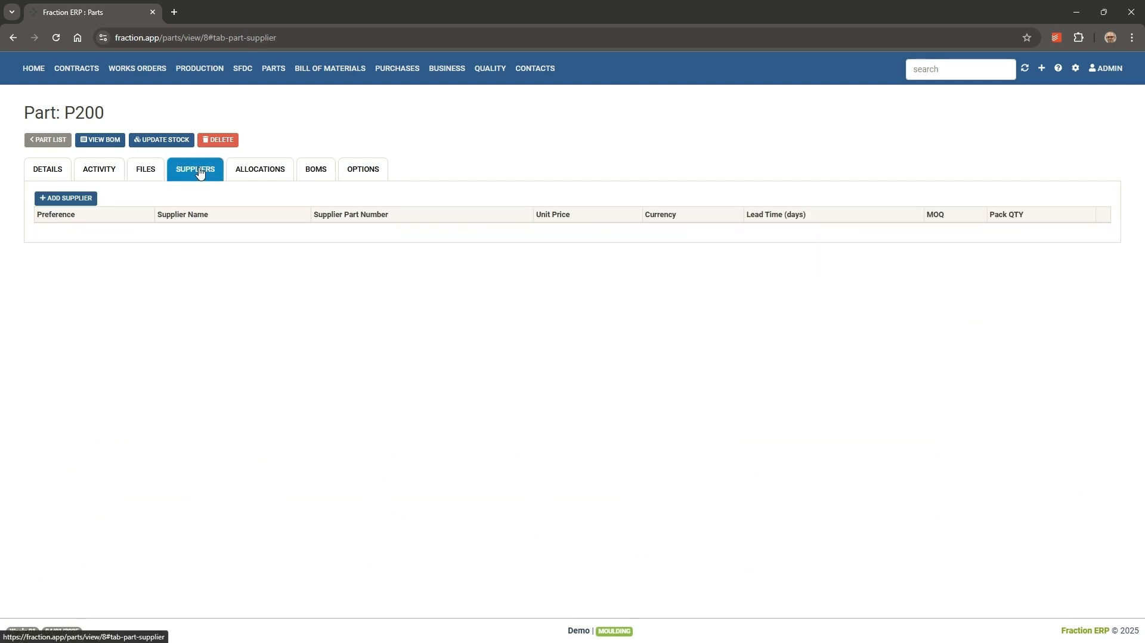
{"action": "left_click", "coordinate": [260, 174]}
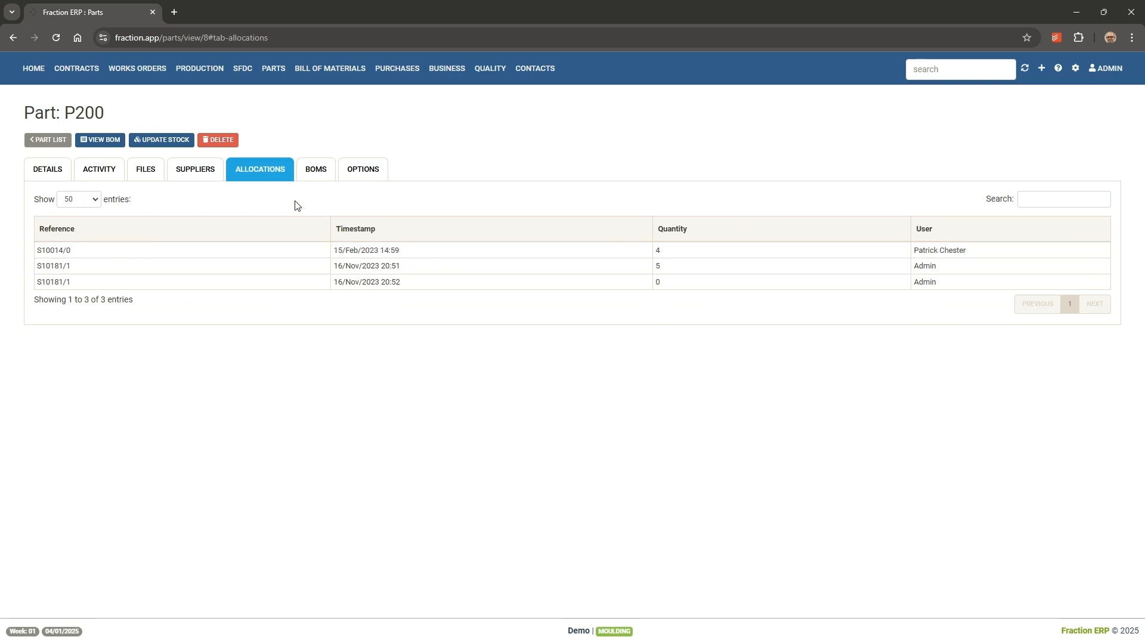
{"action": "left_click", "coordinate": [321, 175]}
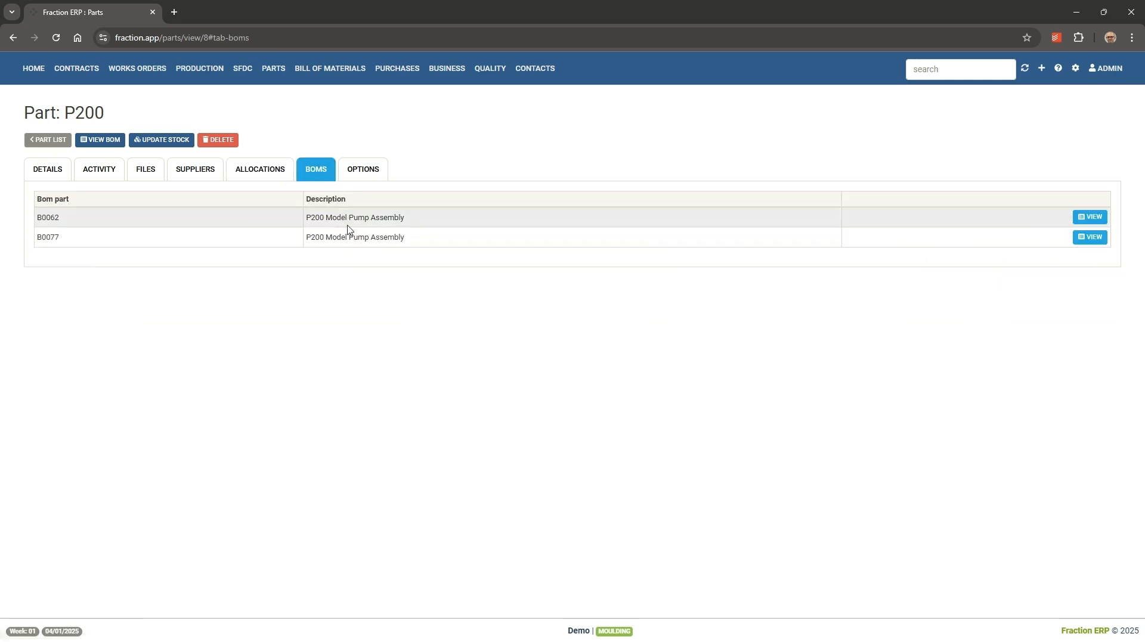
{"action": "left_click", "coordinate": [360, 174]}
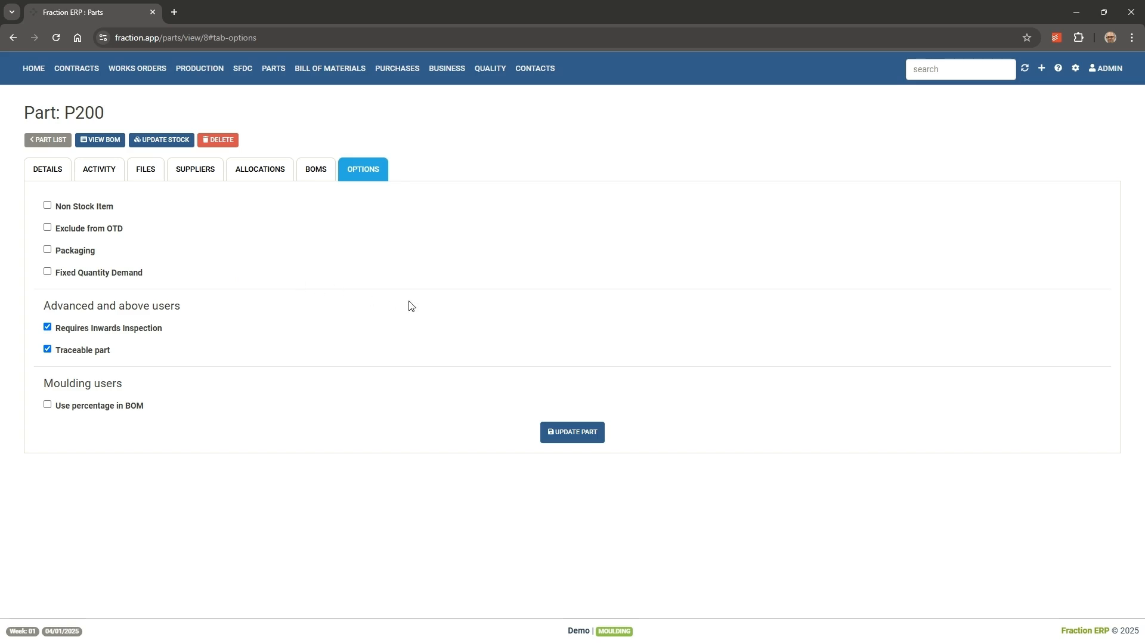
- Open the bill of materials list, search it for p200 and open the P200 Model Pump Assembly BOM's details
{"action": "left_click", "coordinate": [43, 140]}
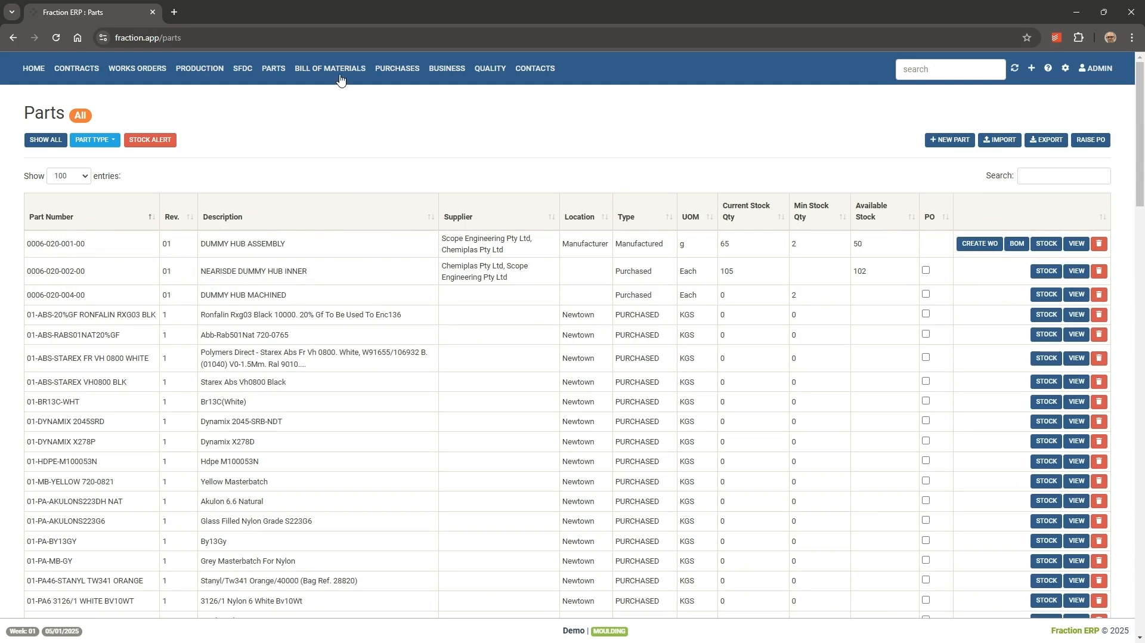
{"action": "mouse_move", "coordinate": [339, 73]}
{"action": "left_click", "coordinate": [358, 91]}
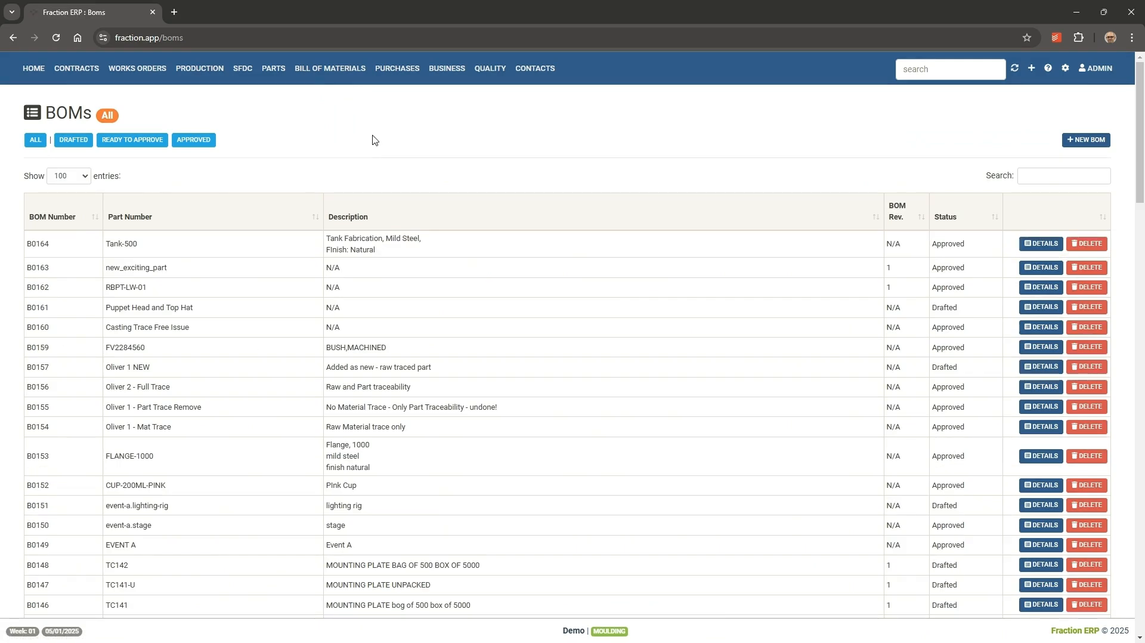
{"action": "left_click", "coordinate": [1038, 176]}
{"action": "type", "text": "p200"}
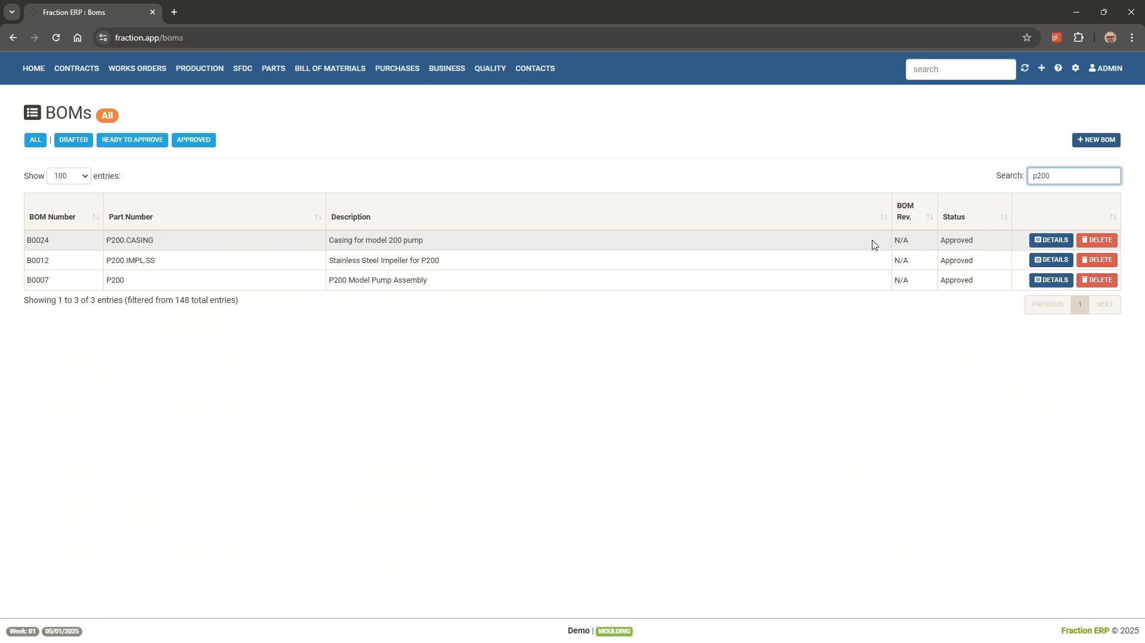
{"action": "left_click", "coordinate": [1044, 281]}
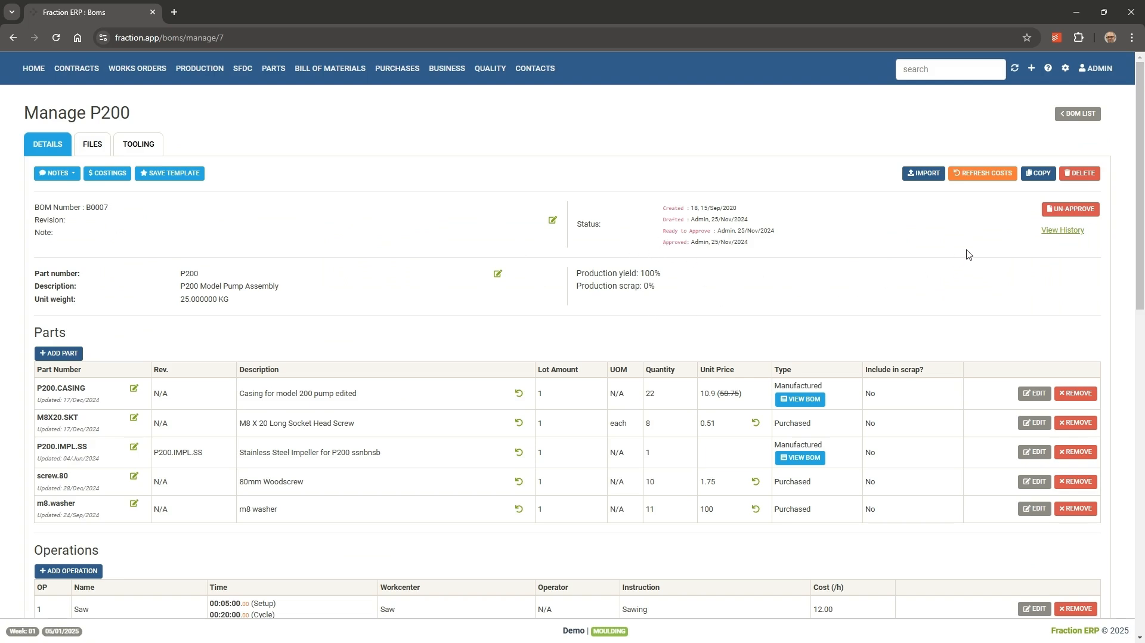
- Examine the P200 BOM's parts and the existing-part and new-part forms for adding a part, closing them without adding anything
{"action": "scroll", "coordinate": [404, 325], "scroll_direction": "down", "scroll_amount": 2}
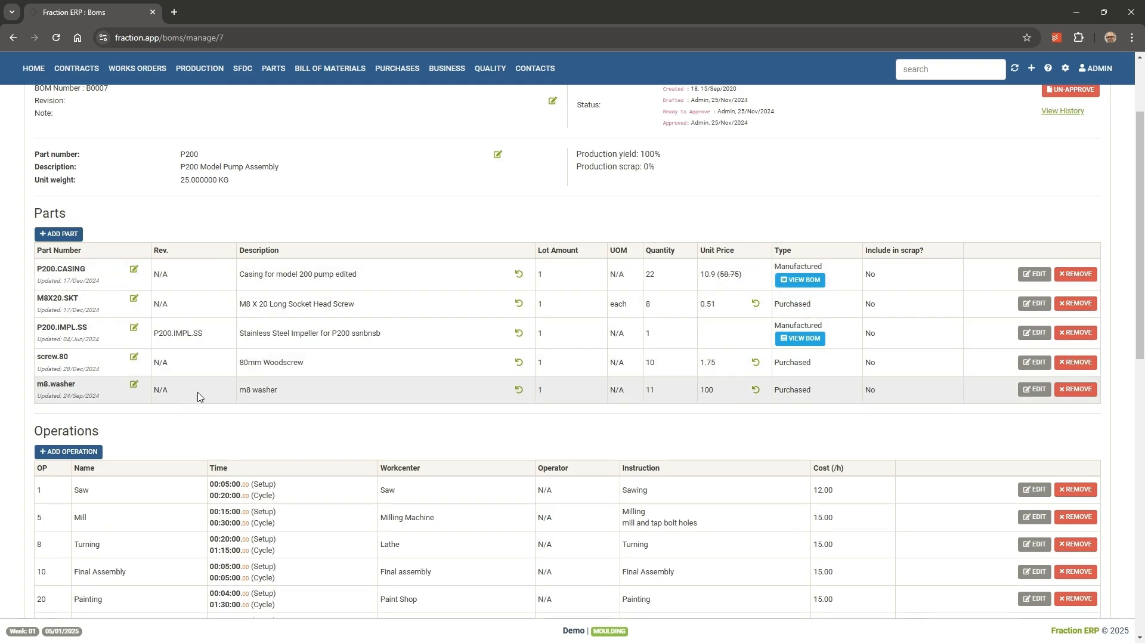
{"action": "scroll", "coordinate": [398, 392], "scroll_direction": "down", "scroll_amount": 1}
{"action": "scroll", "coordinate": [382, 382], "scroll_direction": "up", "scroll_amount": 1}
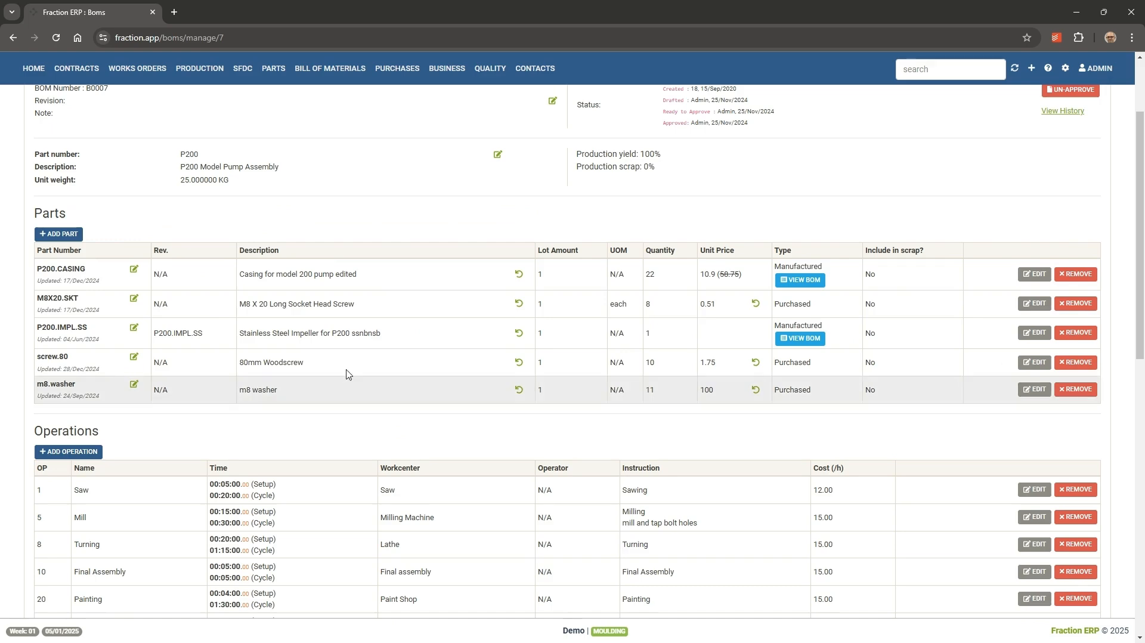
{"action": "left_click", "coordinate": [62, 235]}
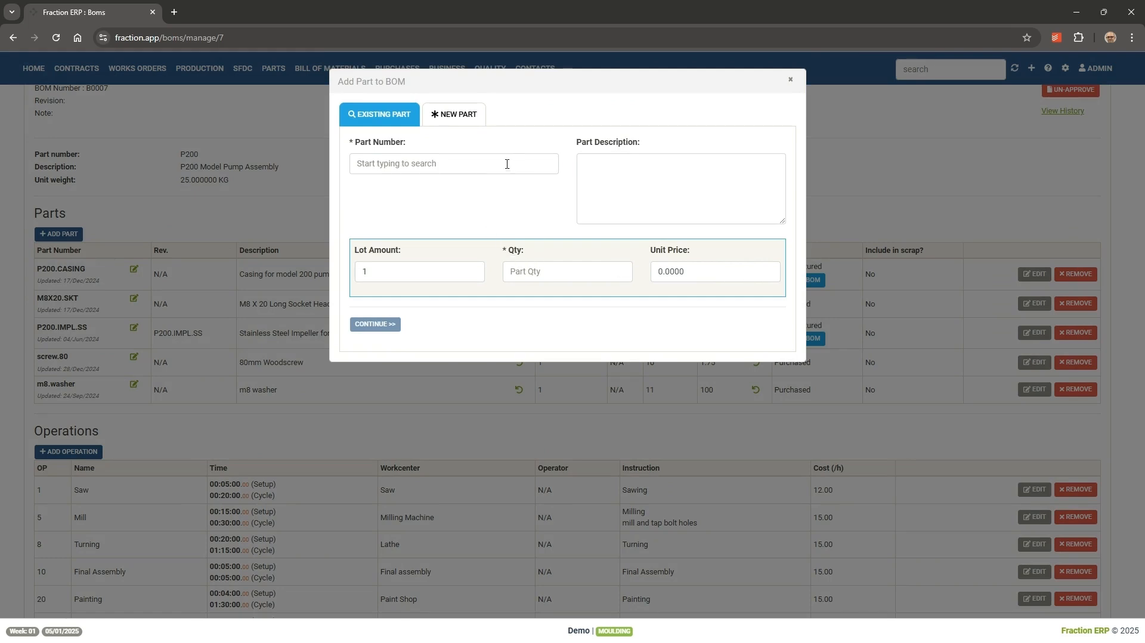
{"action": "left_click", "coordinate": [468, 124]}
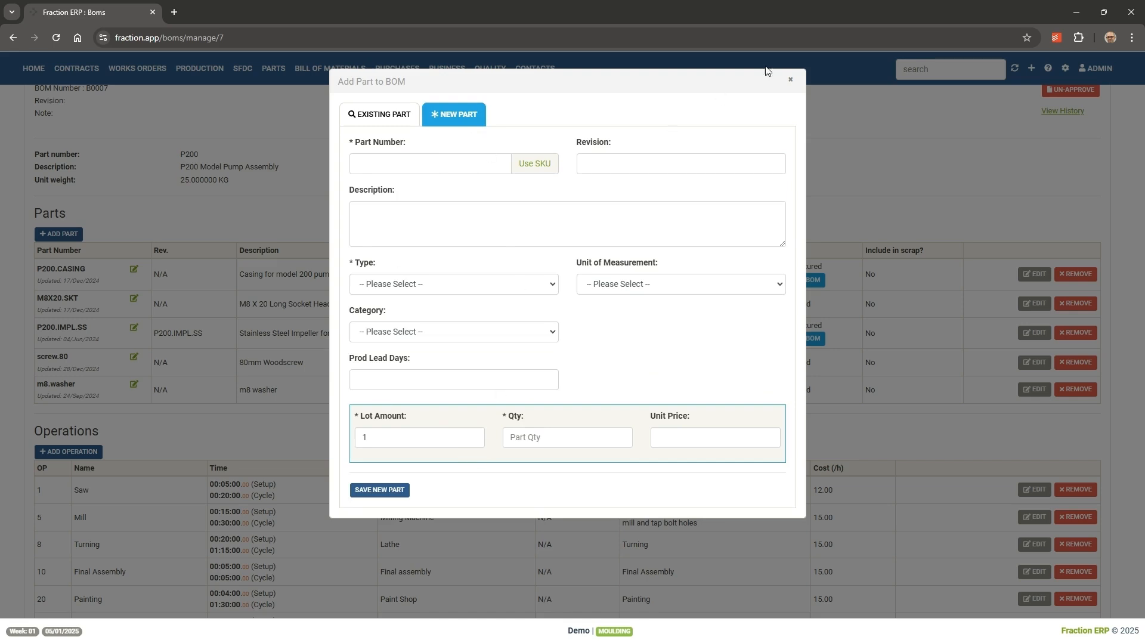
{"action": "left_click", "coordinate": [791, 79]}
- Add the Drill operation to the P200 BOM and check it in the operations list
{"action": "scroll", "coordinate": [404, 312], "scroll_direction": "down", "scroll_amount": 2}
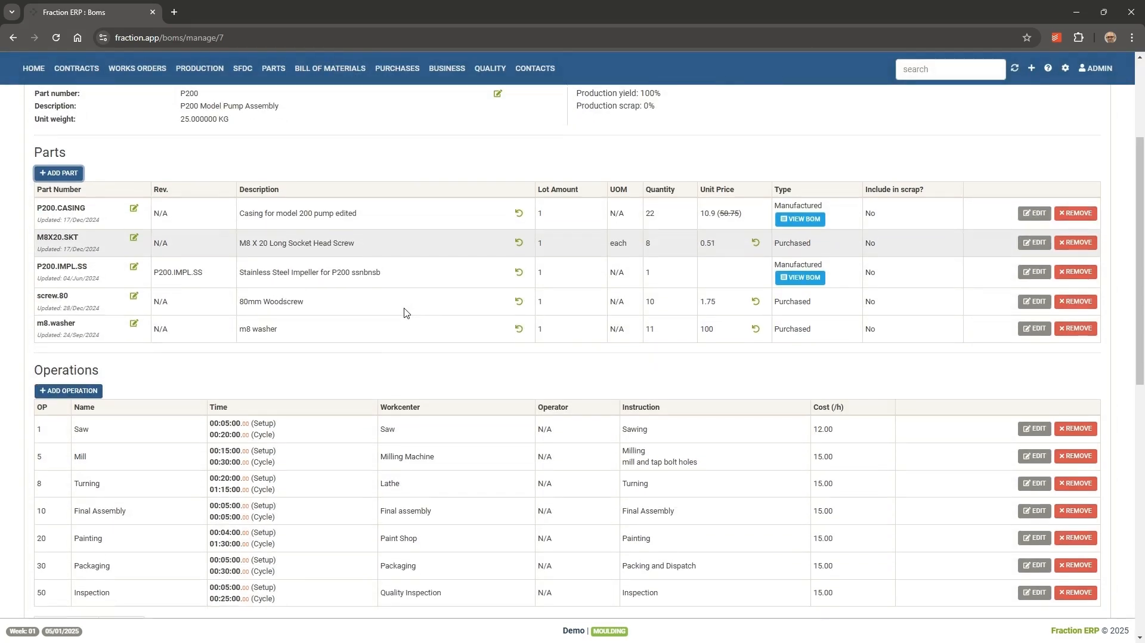
{"action": "scroll", "coordinate": [406, 312], "scroll_direction": "down", "scroll_amount": 2}
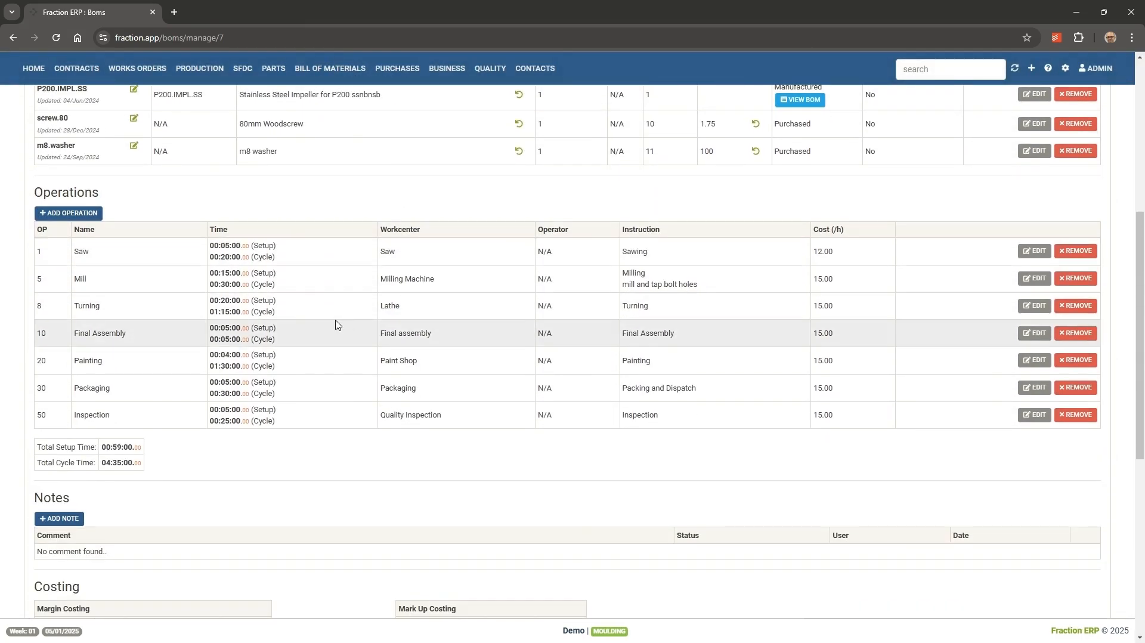
{"action": "left_click", "coordinate": [68, 212]}
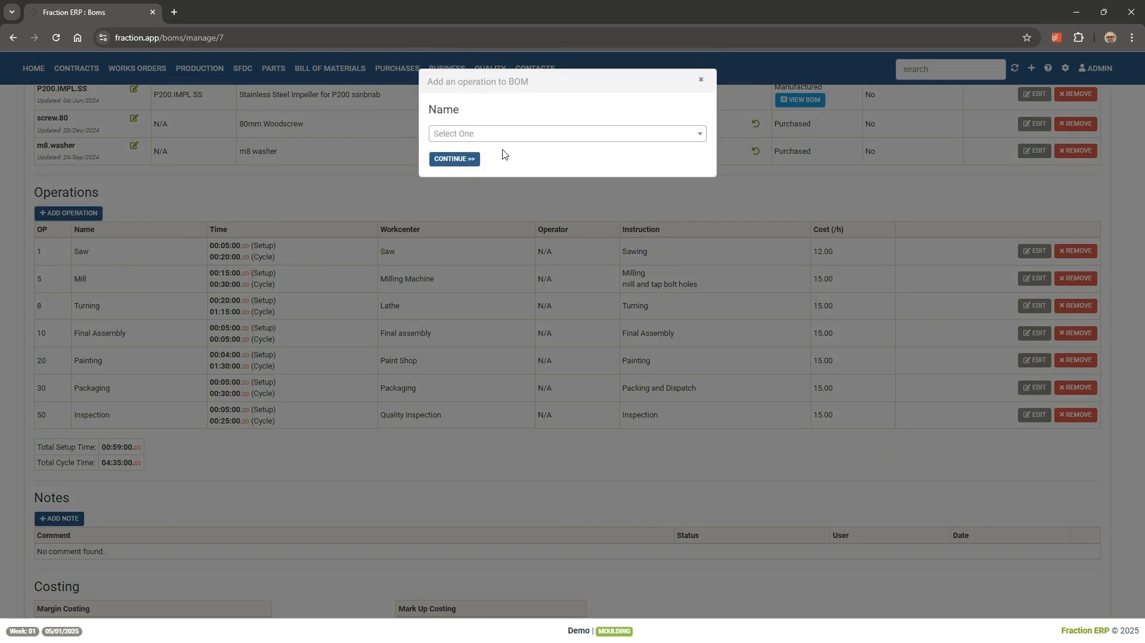
{"action": "left_click", "coordinate": [513, 135]}
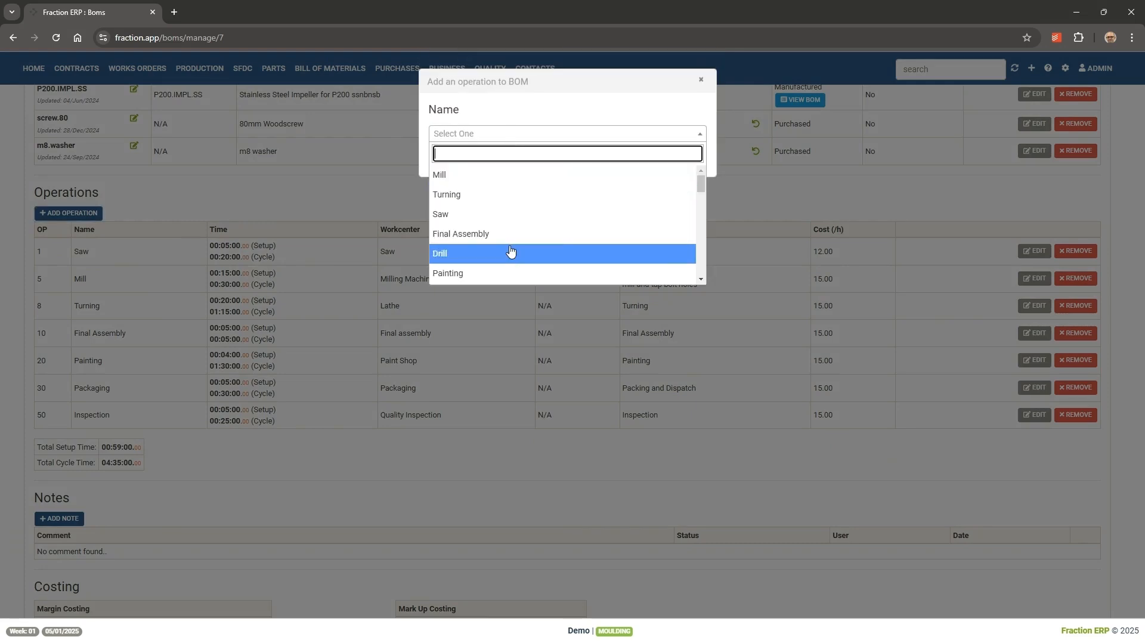
{"action": "scroll", "coordinate": [511, 251], "scroll_direction": "down", "scroll_amount": 5}
{"action": "scroll", "coordinate": [511, 251], "scroll_direction": "up", "scroll_amount": 5}
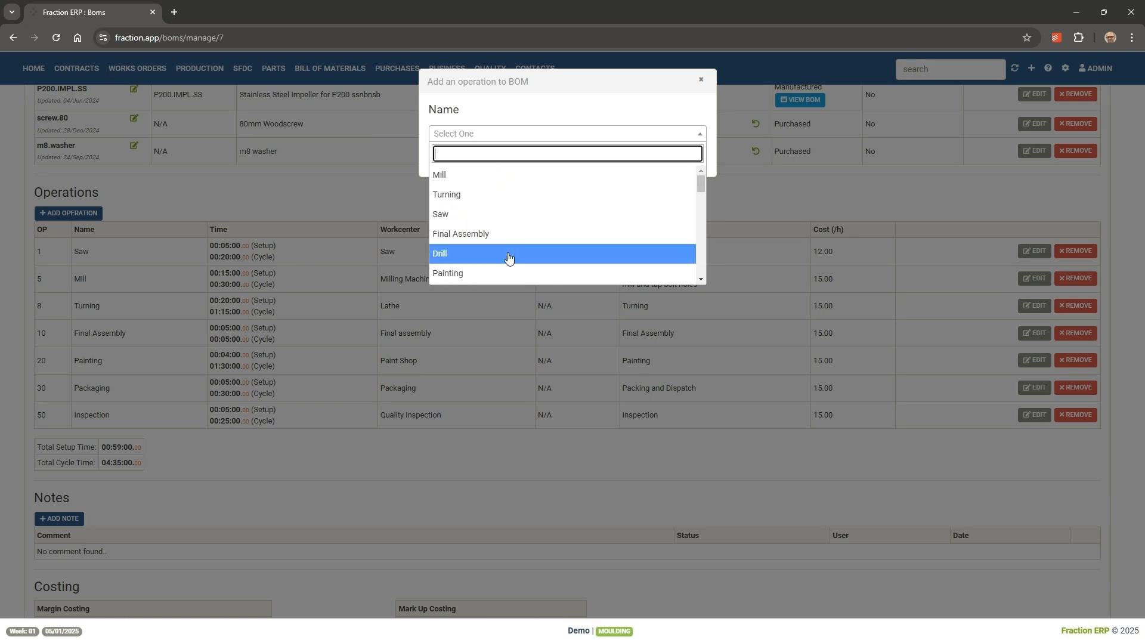
{"action": "left_click", "coordinate": [508, 255]}
{"action": "left_click", "coordinate": [461, 161]}
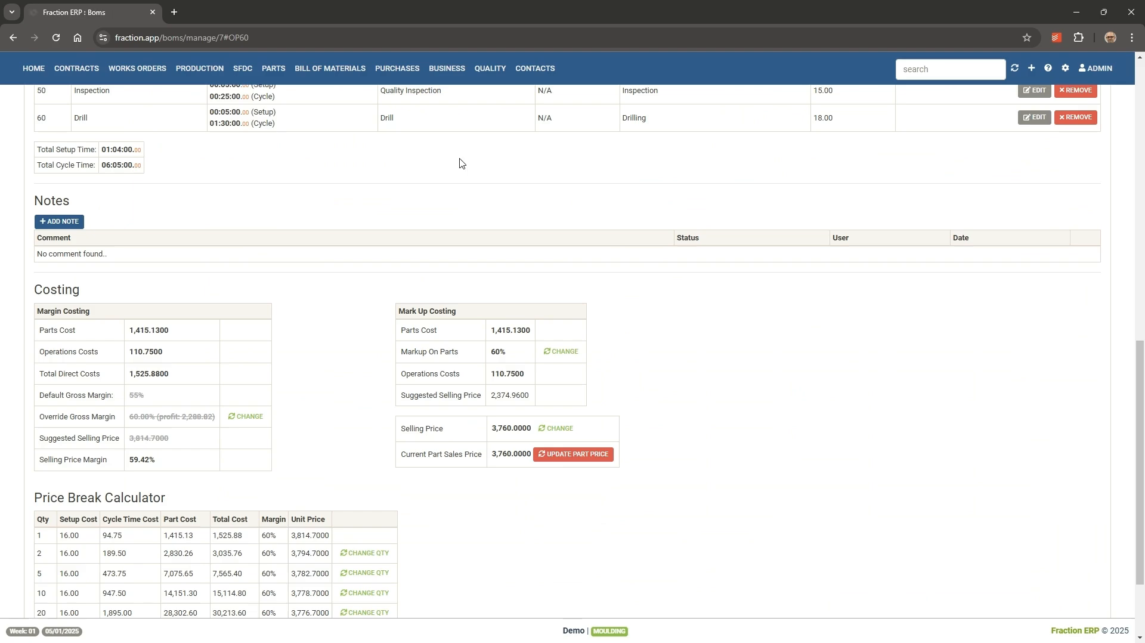
{"action": "scroll", "coordinate": [368, 269], "scroll_direction": "up", "scroll_amount": 6}
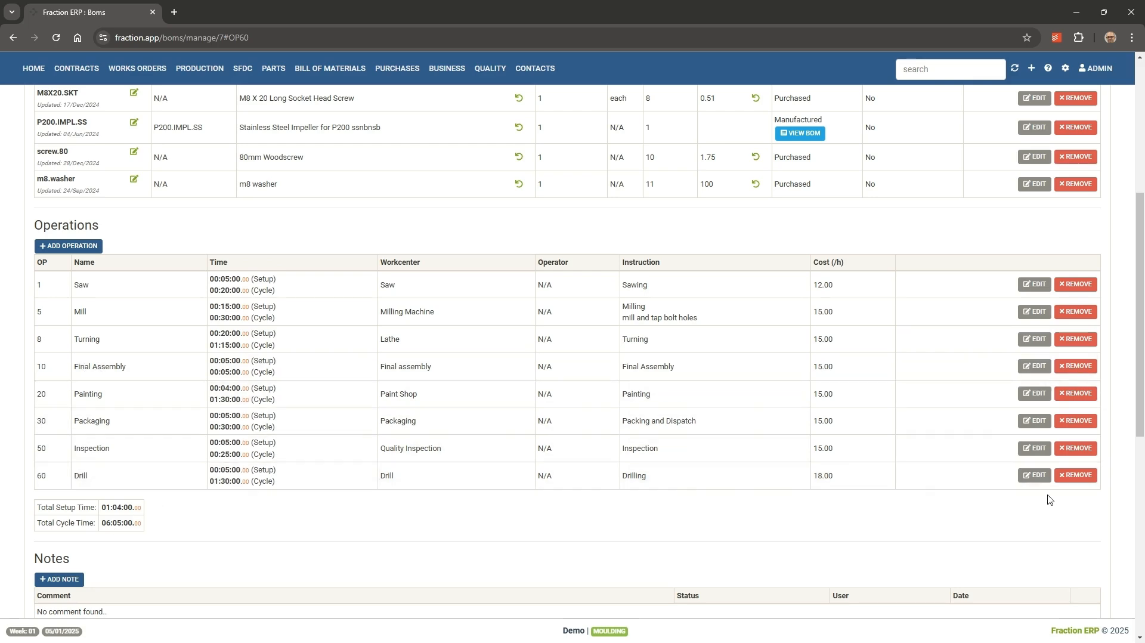
- Set the P200 BOM's Drill operation to sequence 9, with a setup time of 2 h 0 min and a cycle time of 25 min
{"action": "left_click", "coordinate": [1035, 475]}
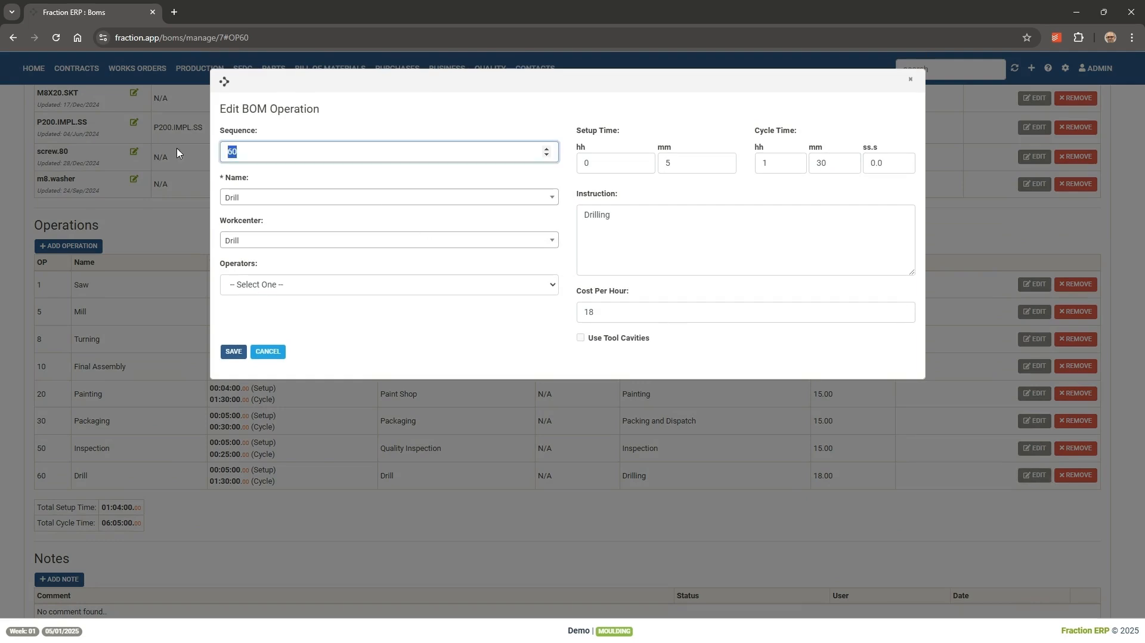
{"action": "type", "text": "9"}
{"action": "left_click", "coordinate": [733, 194]}
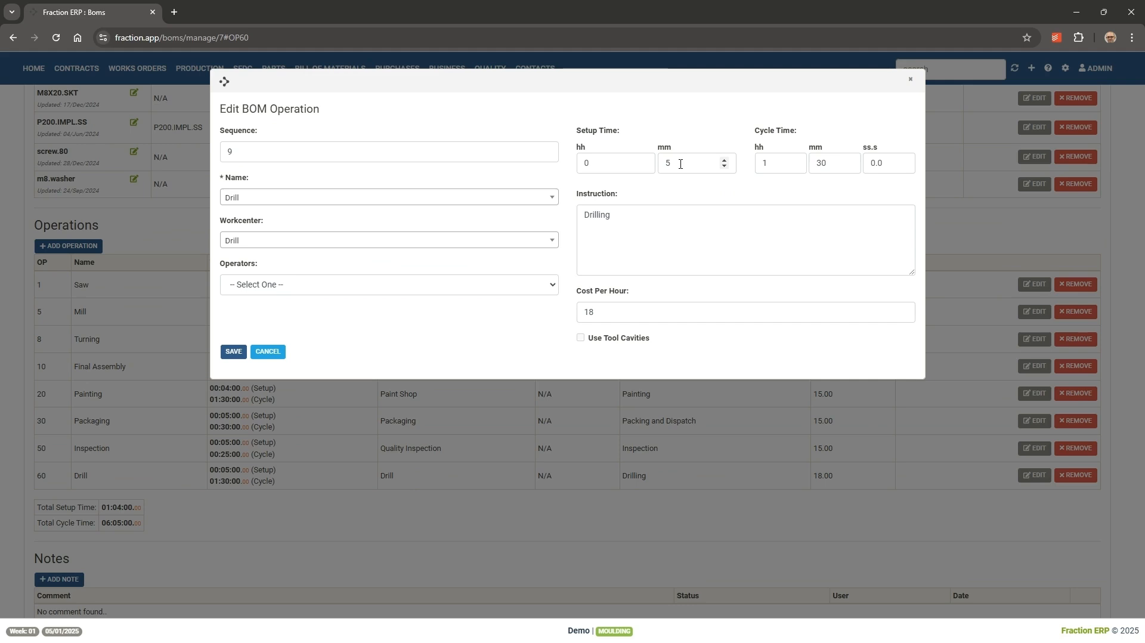
{"action": "double_click", "coordinate": [585, 162]}
{"action": "type", "text": "2"}
{"action": "left_click", "coordinate": [663, 168]}
{"action": "double_click", "coordinate": [663, 168]}
{"action": "type", "text": "0"}
{"action": "key", "text": "Tab"}
{"action": "type", "text": "0"}
{"action": "key", "text": "Tab"}
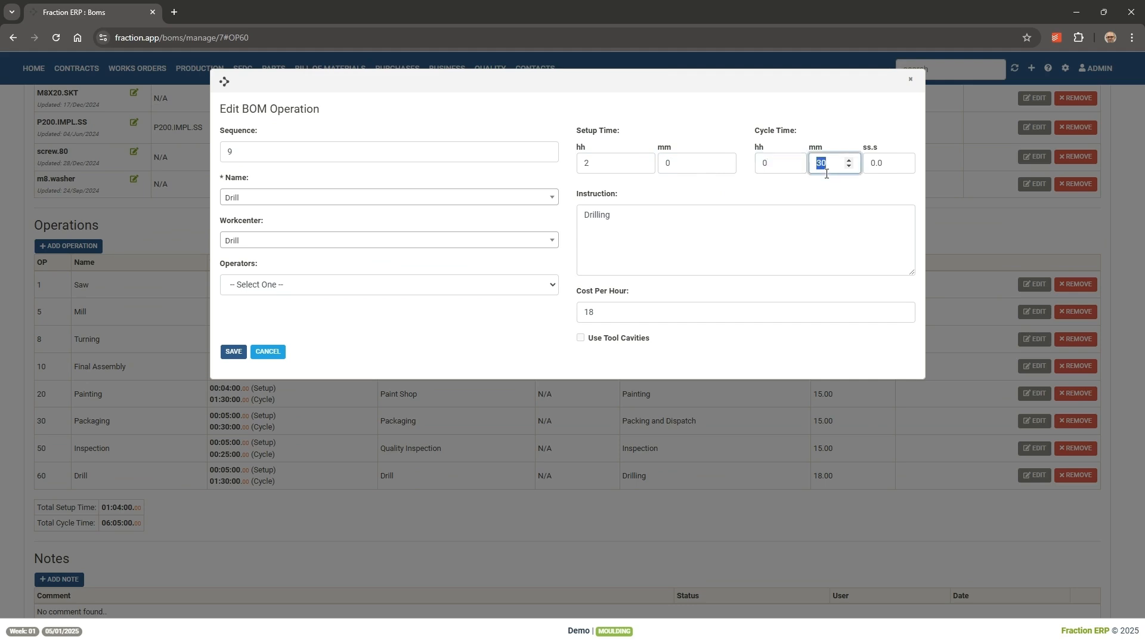
{"action": "type", "text": "25"}
- Extend the Drill operation's instruction to Drilling PCD, leave the operator unassigned and save the operation
{"action": "left_click", "coordinate": [664, 221]}
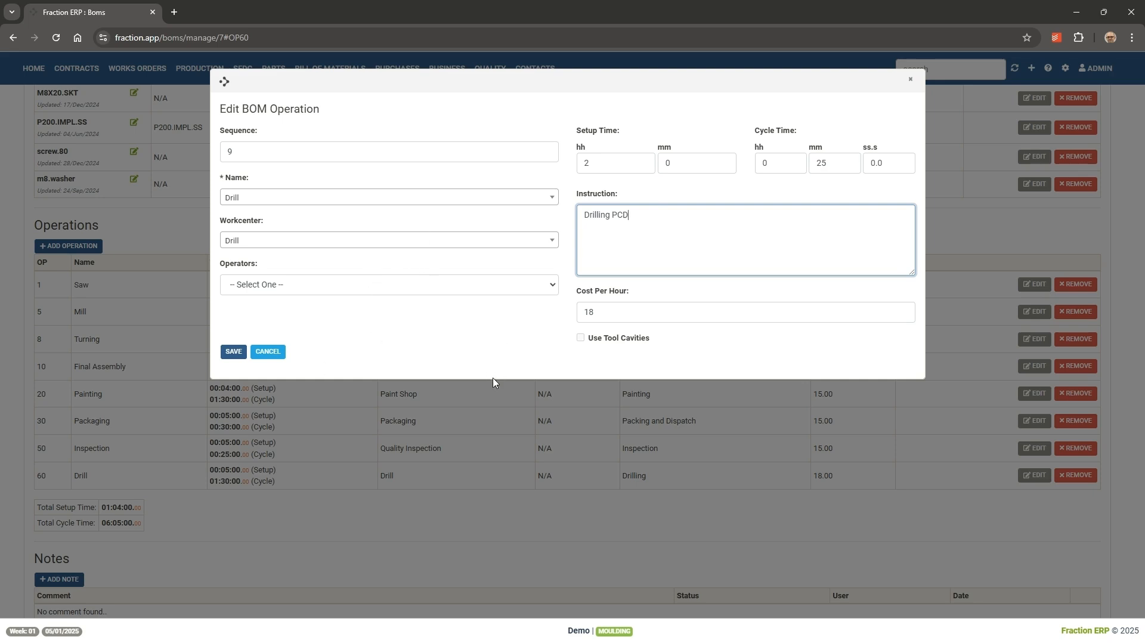
{"action": "left_click", "coordinate": [366, 287]}
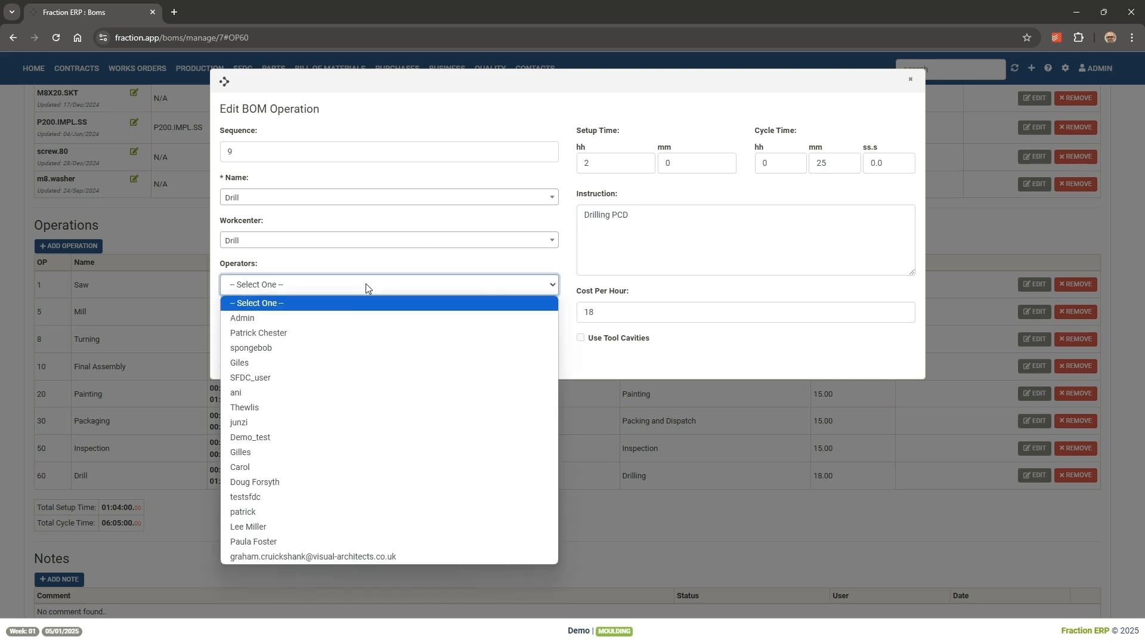
{"action": "left_click", "coordinate": [366, 287]}
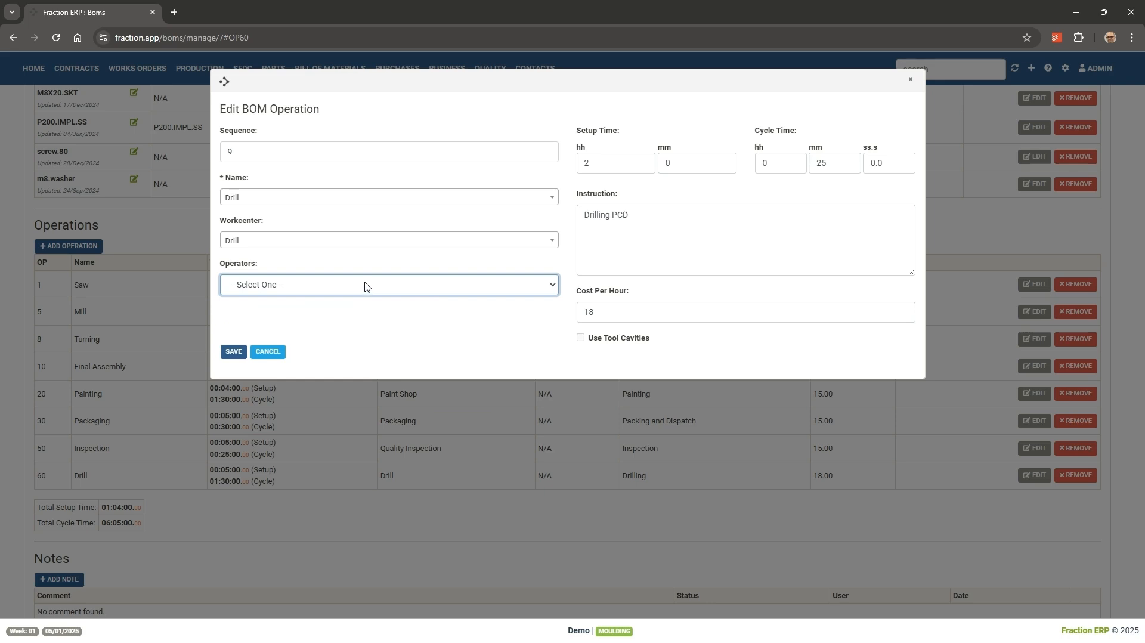
{"action": "left_click", "coordinate": [234, 352]}
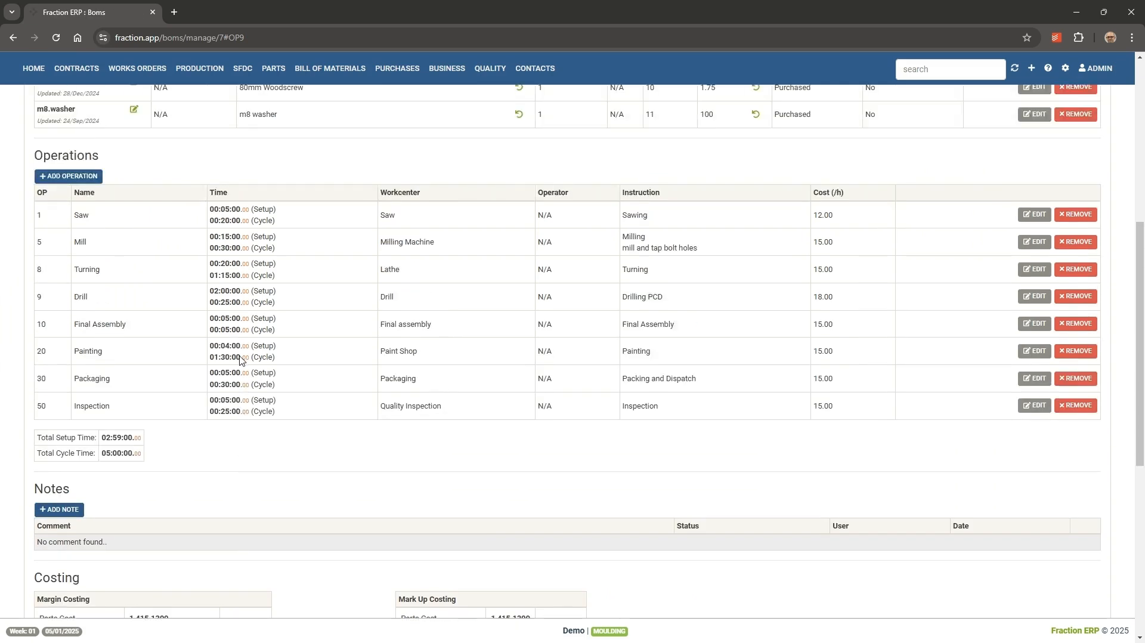
{"action": "scroll", "coordinate": [115, 371], "scroll_direction": "up", "scroll_amount": 1}
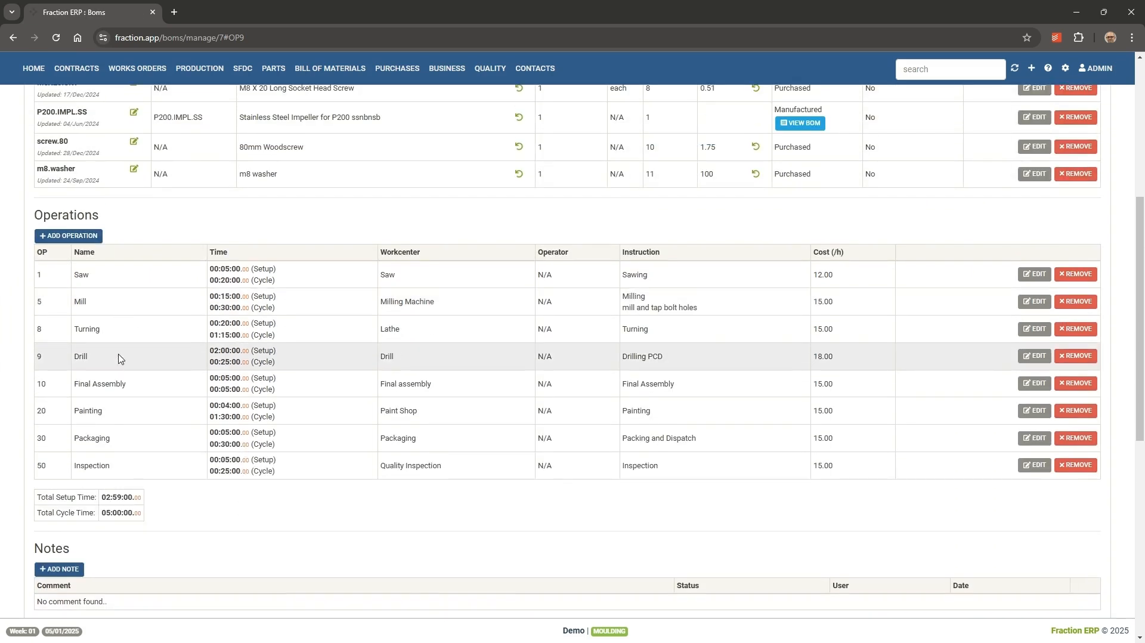
- Examine the P200 BOM's margin costing, mark-up costing and price break calculator
{"action": "scroll", "coordinate": [478, 484], "scroll_direction": "down", "scroll_amount": 5}
{"action": "scroll", "coordinate": [463, 483], "scroll_direction": "down", "scroll_amount": 3}
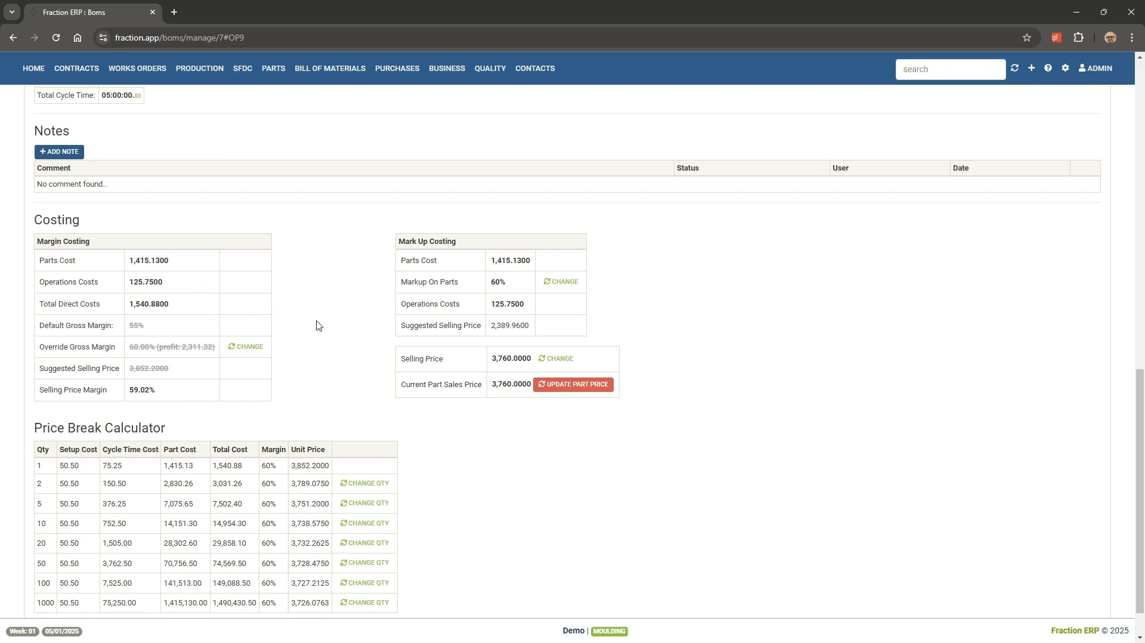
{"action": "scroll", "coordinate": [317, 325], "scroll_direction": "down", "scroll_amount": 1}
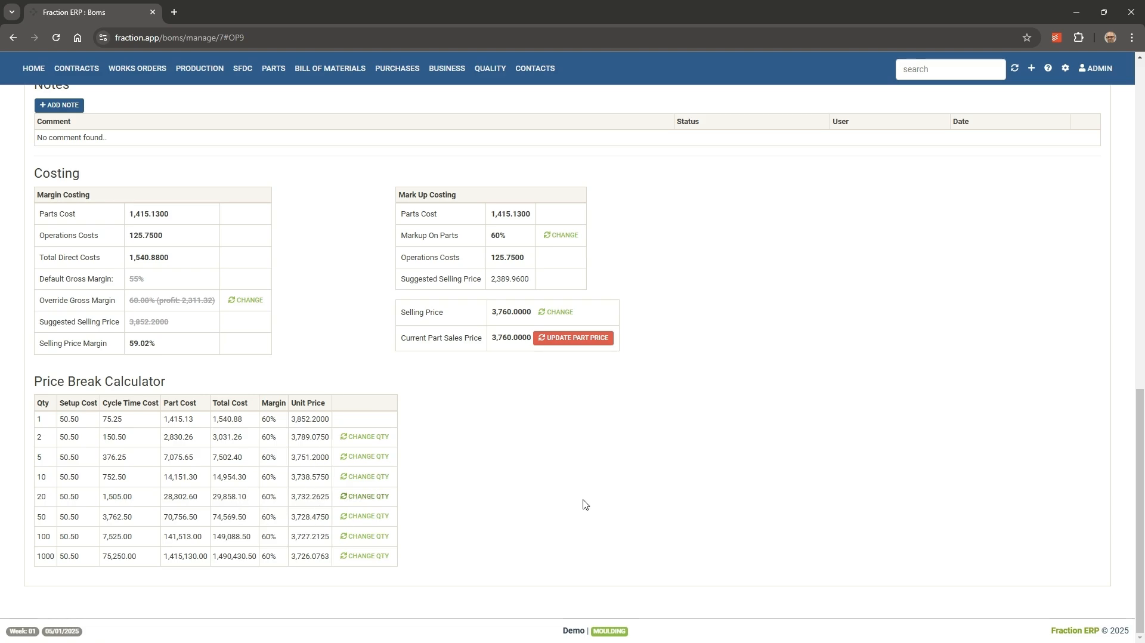
- Mark the P200 BOM as checked and approve it, confirming both status changes
{"action": "scroll", "coordinate": [768, 444], "scroll_direction": "up", "scroll_amount": 5}
{"action": "scroll", "coordinate": [768, 443], "scroll_direction": "up", "scroll_amount": 6}
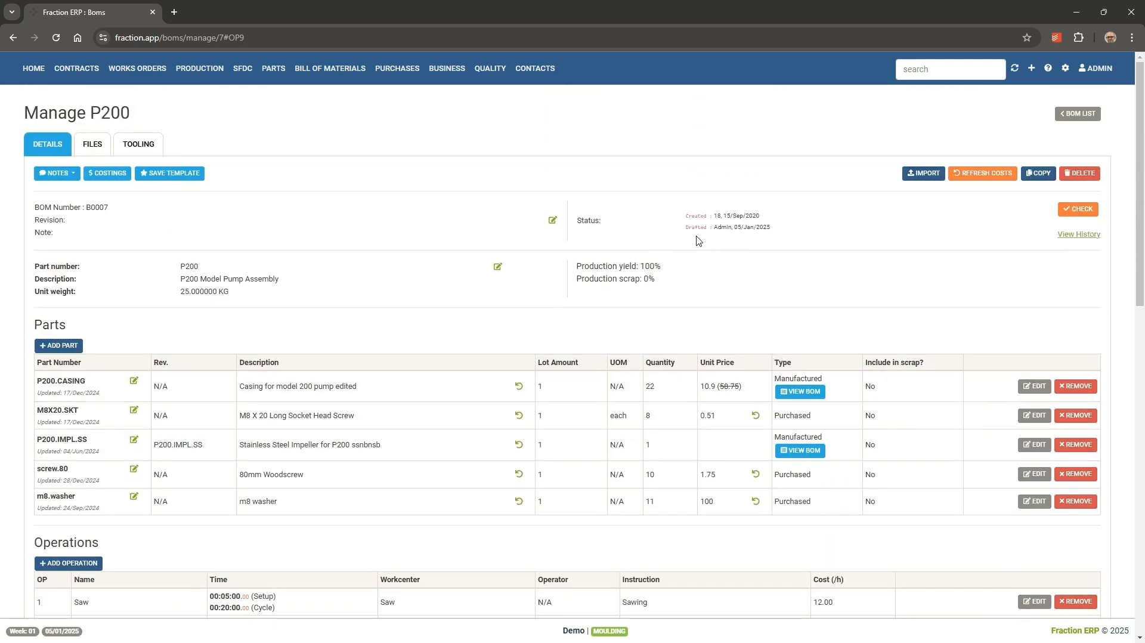
{"action": "left_click", "coordinate": [1078, 209]}
{"action": "left_click", "coordinate": [626, 114]}
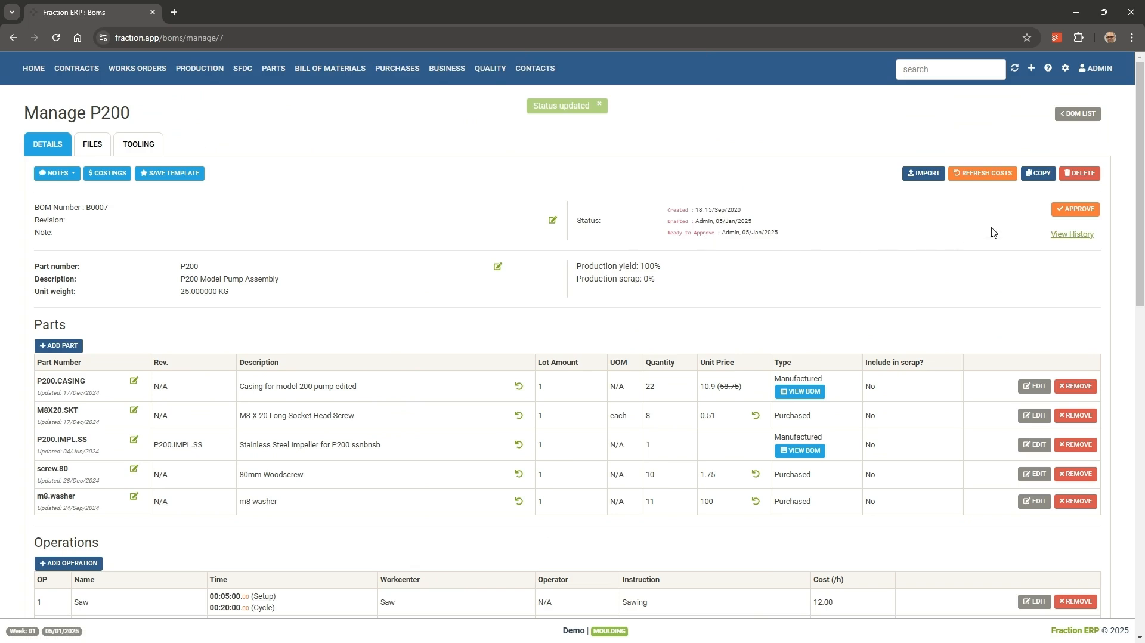
{"action": "left_click", "coordinate": [1075, 210]}
{"action": "left_click", "coordinate": [626, 114]}
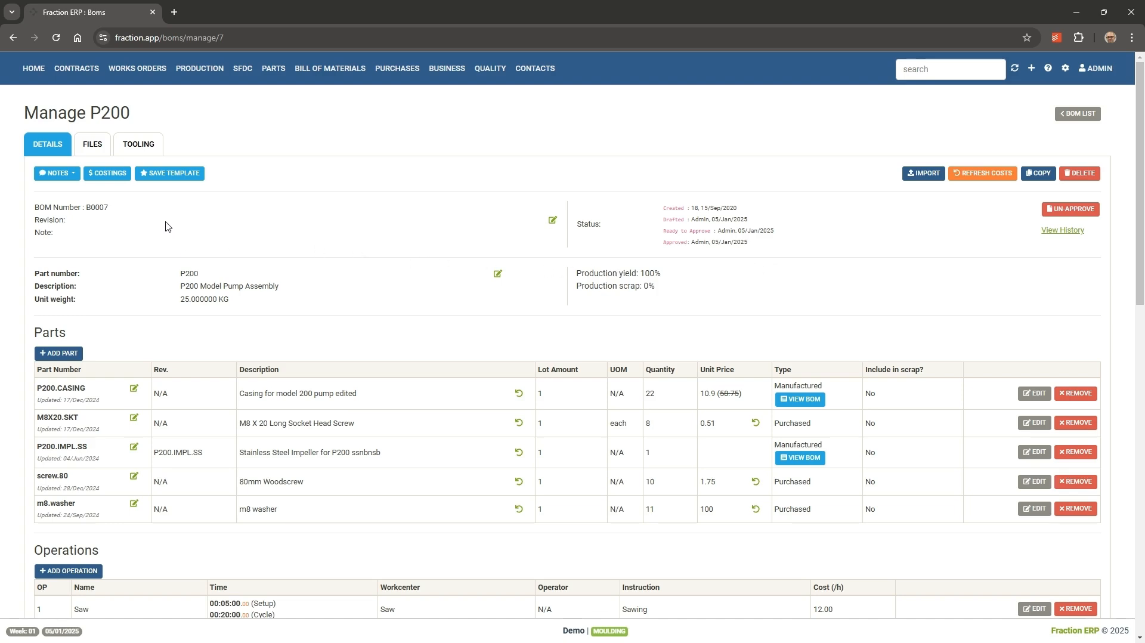
- Save the P200 BOM's current costing and review the new entry among the existing costings
{"action": "left_click", "coordinate": [120, 185]}
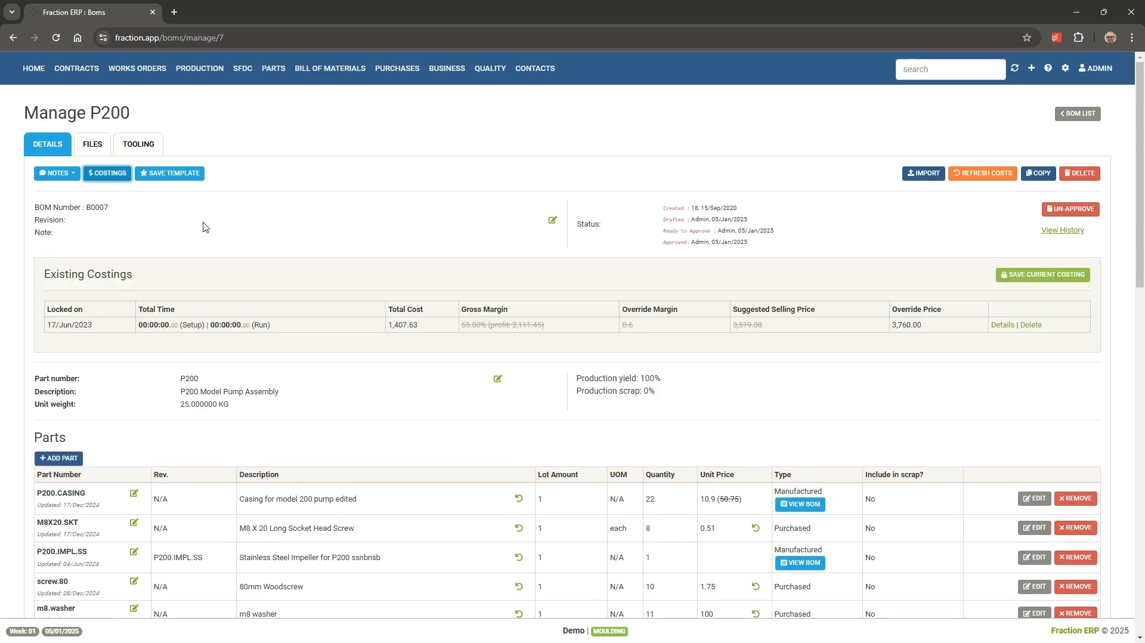
{"action": "left_click", "coordinate": [1039, 275]}
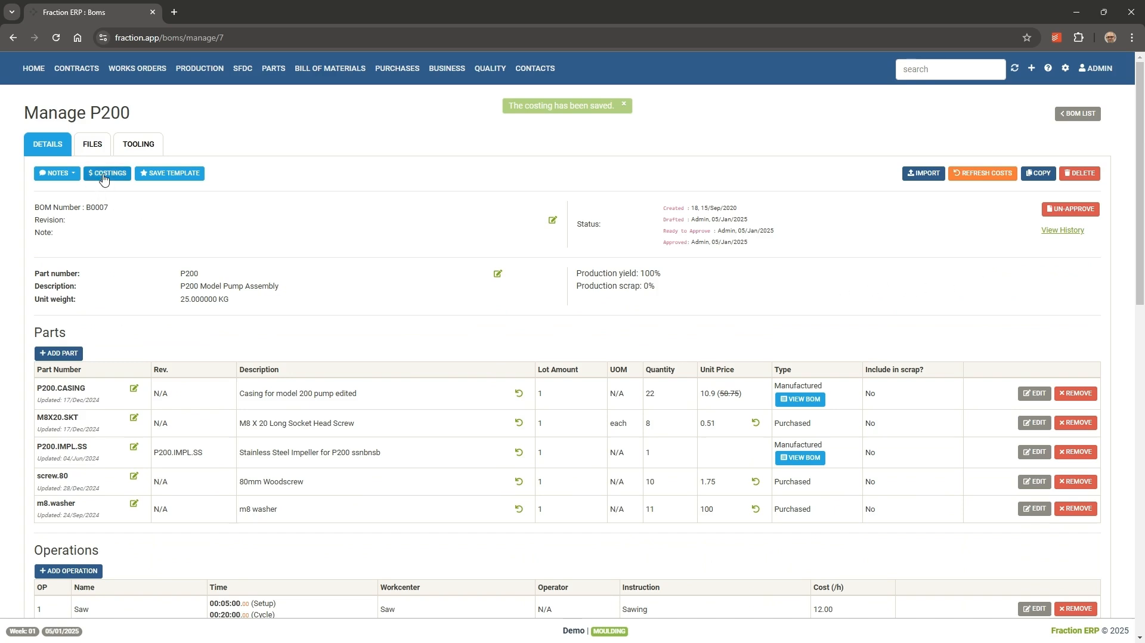
{"action": "left_click", "coordinate": [126, 179]}
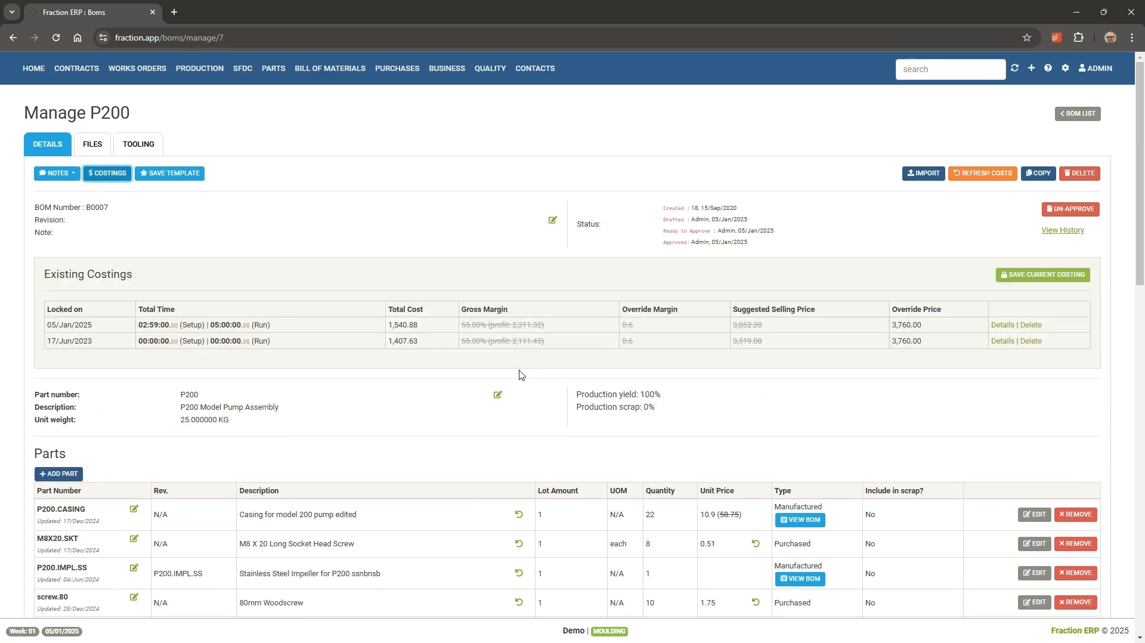
{"action": "left_click_drag", "start_coordinate": [108, 327], "coordinate": [43, 329]}
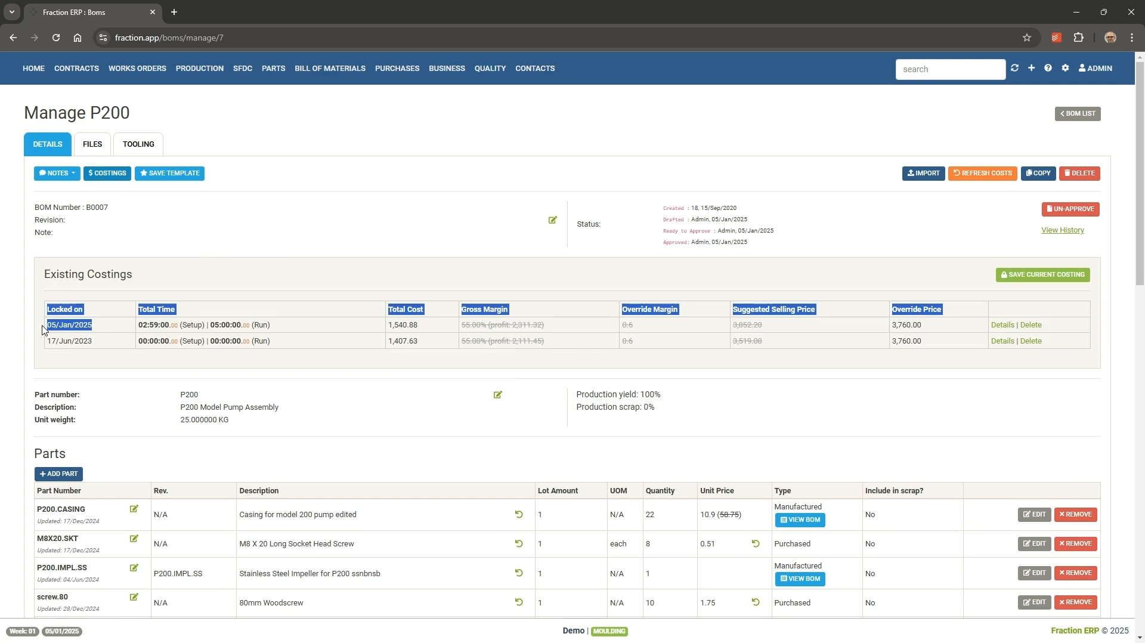
{"action": "left_click", "coordinate": [282, 261]}
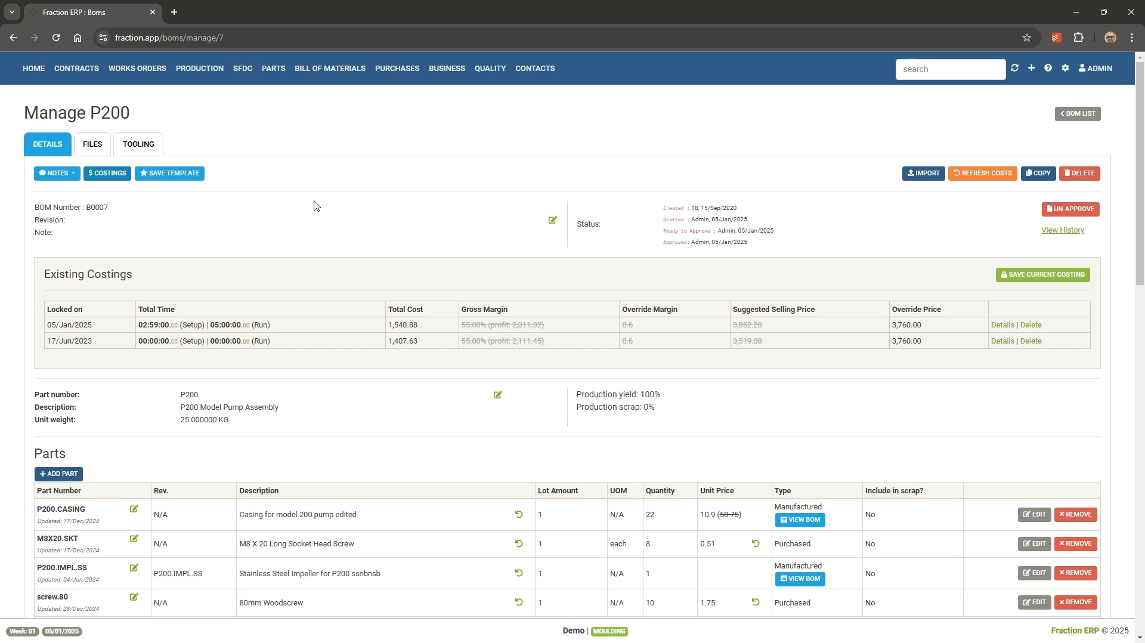
- Start a new BOM for part 11326 from the BOM list and choose the AP_Series template
{"action": "left_click", "coordinate": [1080, 118]}
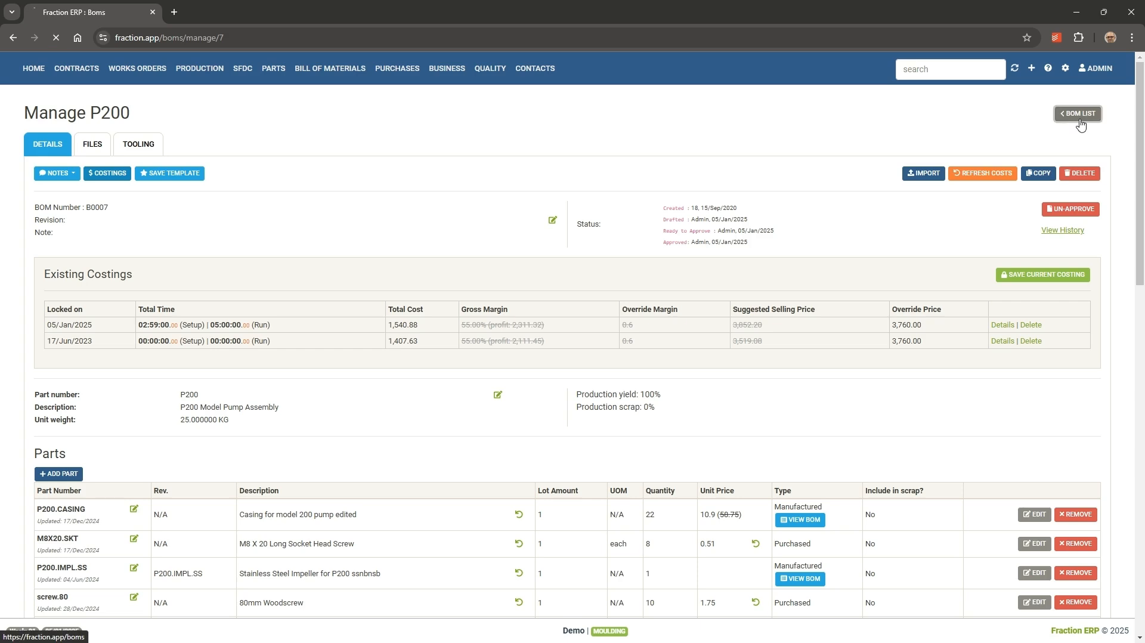
{"action": "left_click", "coordinate": [1094, 141]}
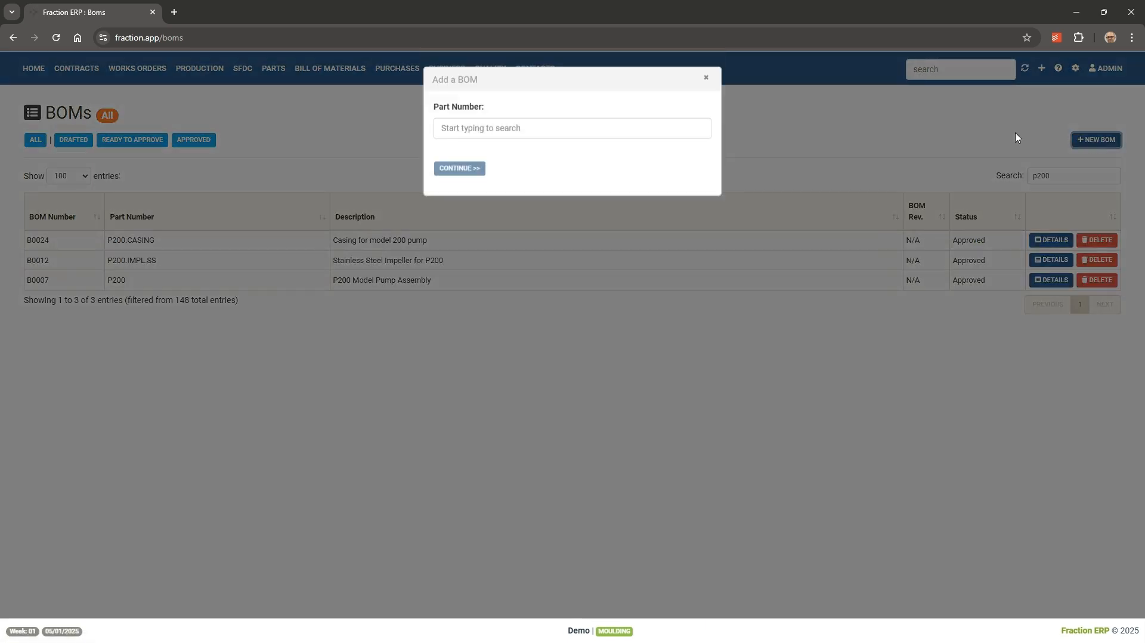
{"action": "left_click", "coordinate": [584, 129]}
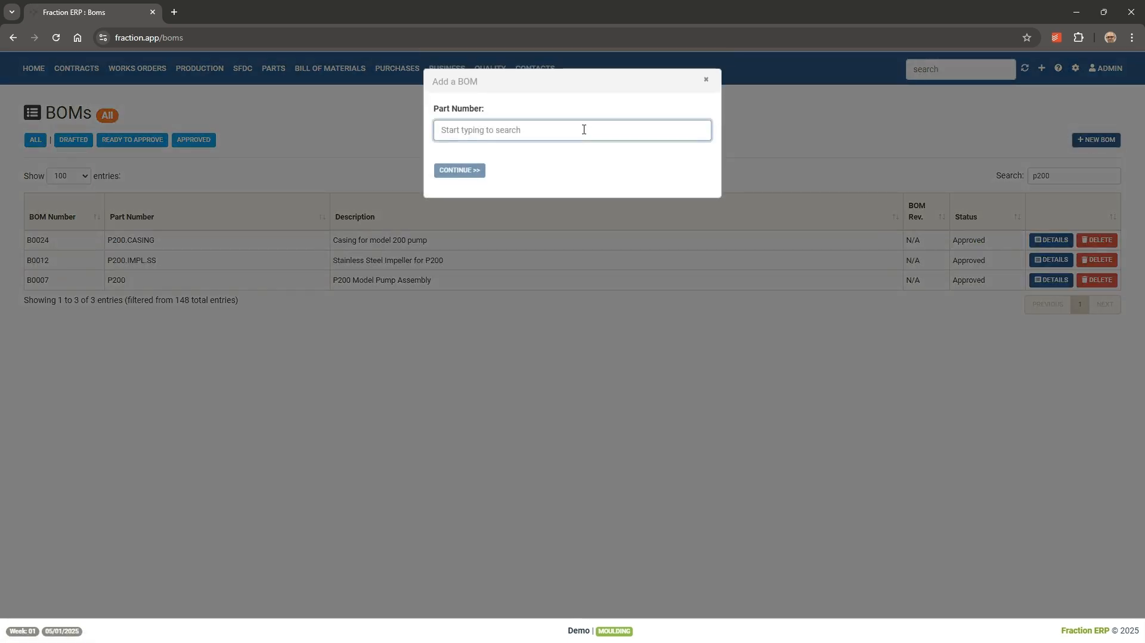
{"action": "type", "text": "113"}
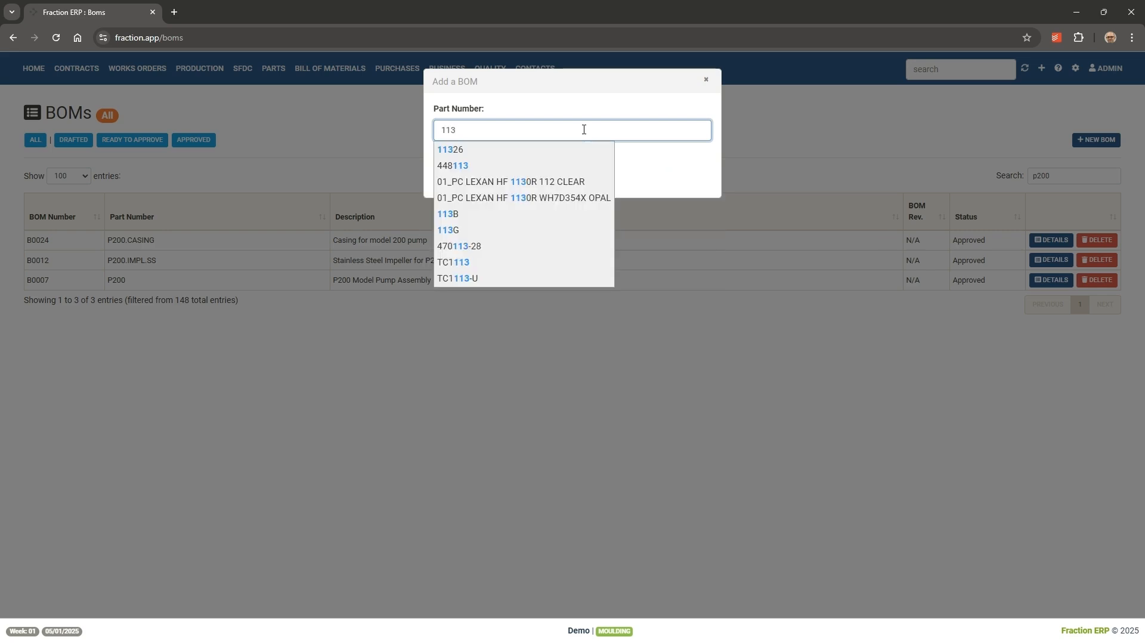
{"action": "left_click", "coordinate": [526, 152]}
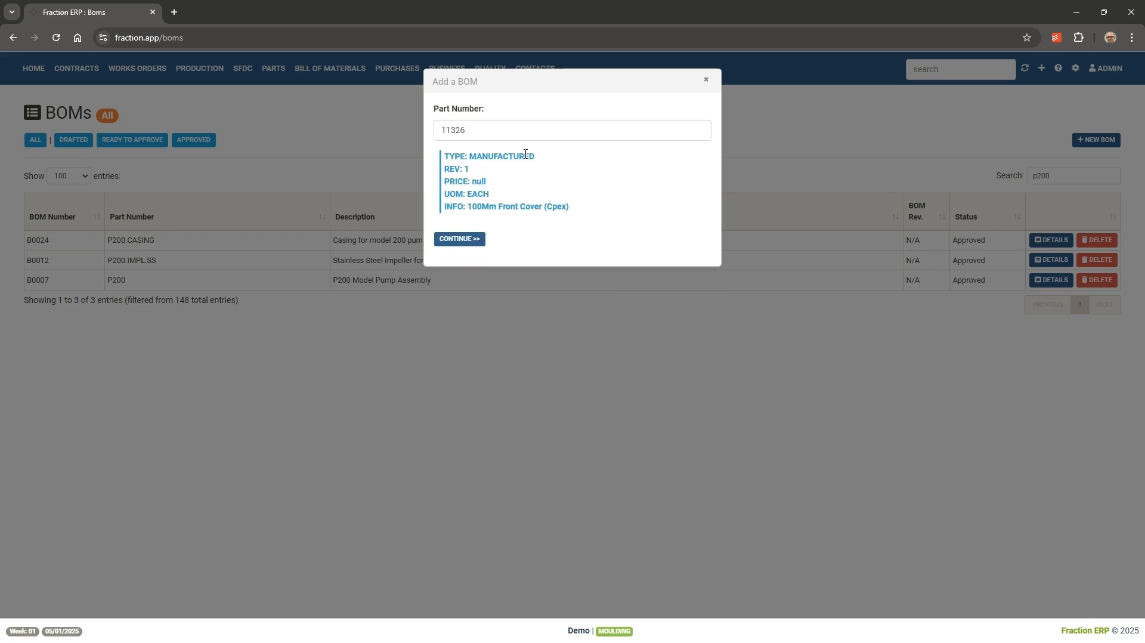
{"action": "left_click", "coordinate": [469, 241]}
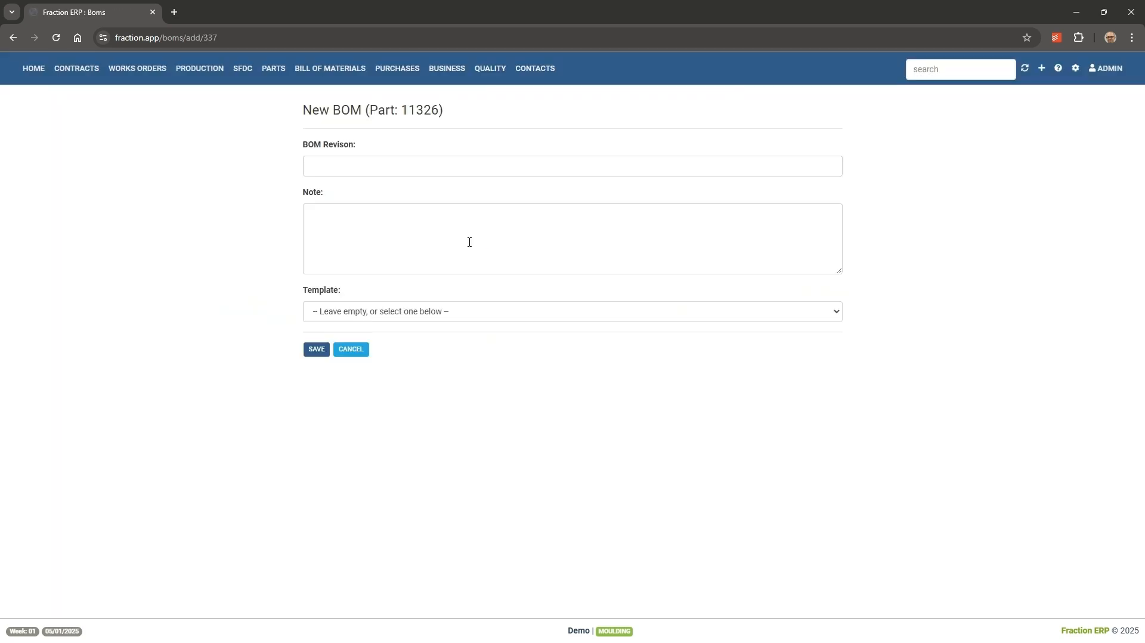
{"action": "left_click", "coordinate": [488, 315]}
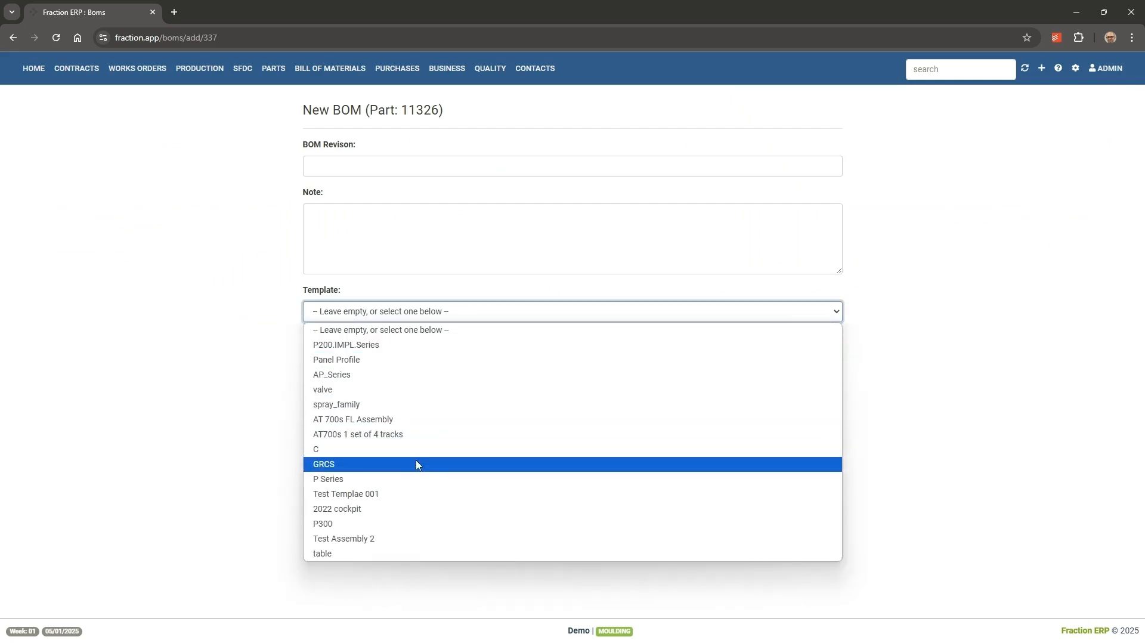
{"action": "left_click", "coordinate": [405, 375]}
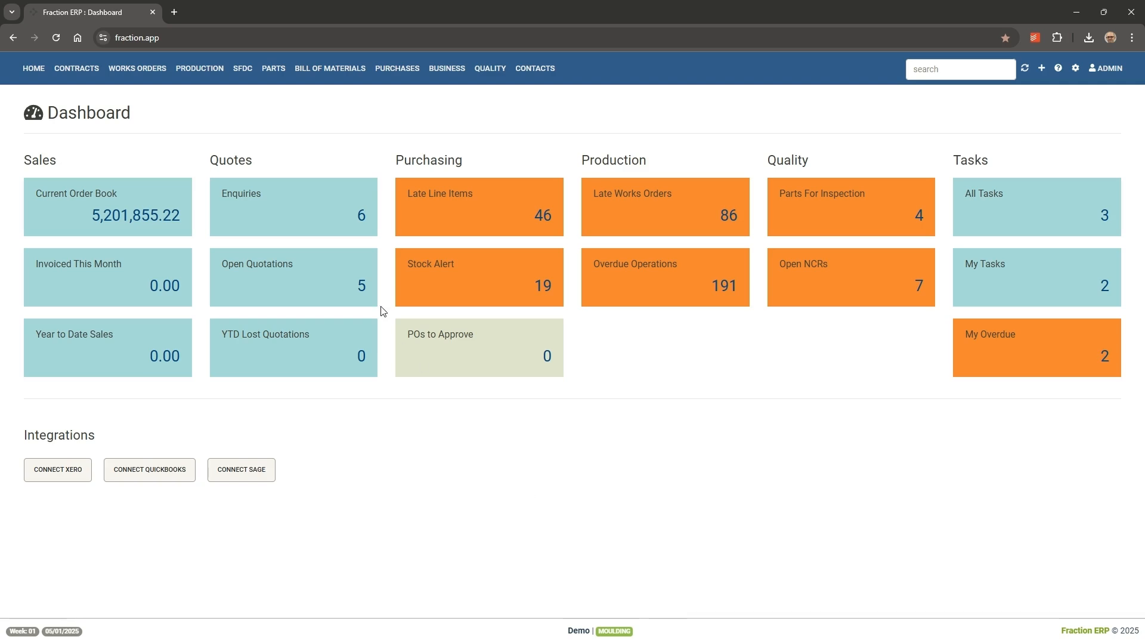
- Start a new contract from the contract enquiries list for the customer Aerotech Group
{"action": "left_click", "coordinate": [91, 73]}
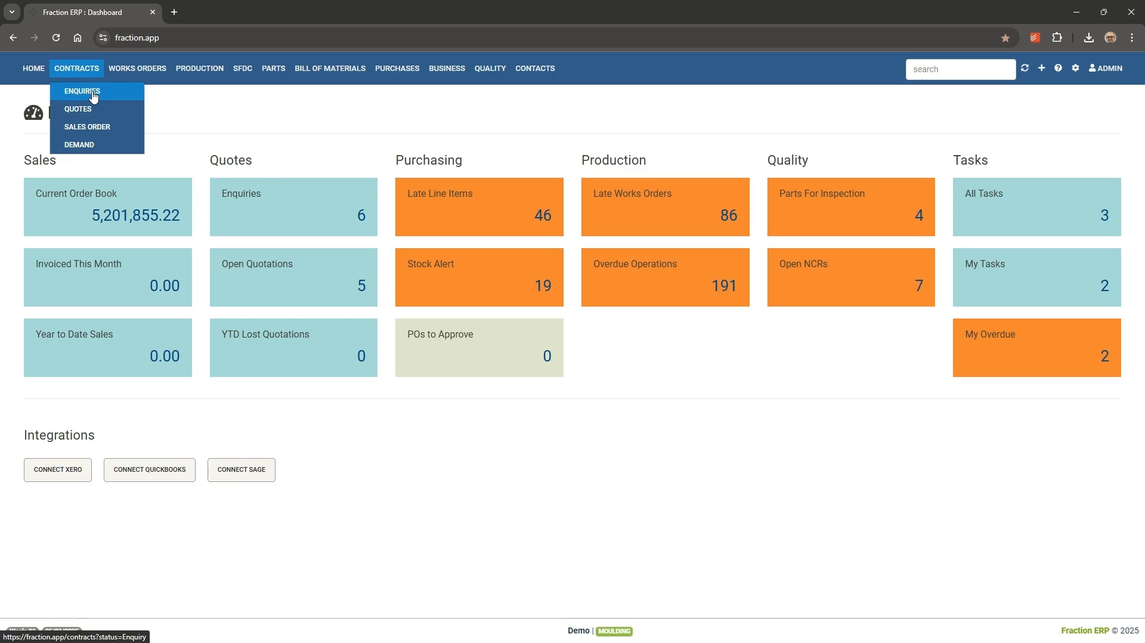
{"action": "left_click", "coordinate": [112, 95]}
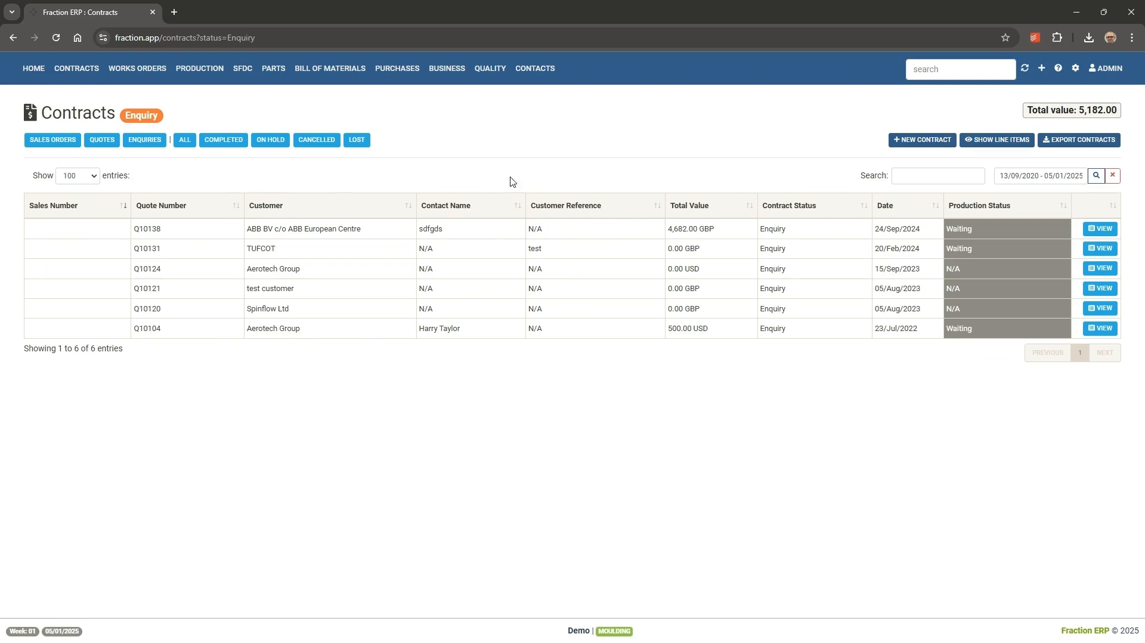
{"action": "left_click", "coordinate": [916, 145]}
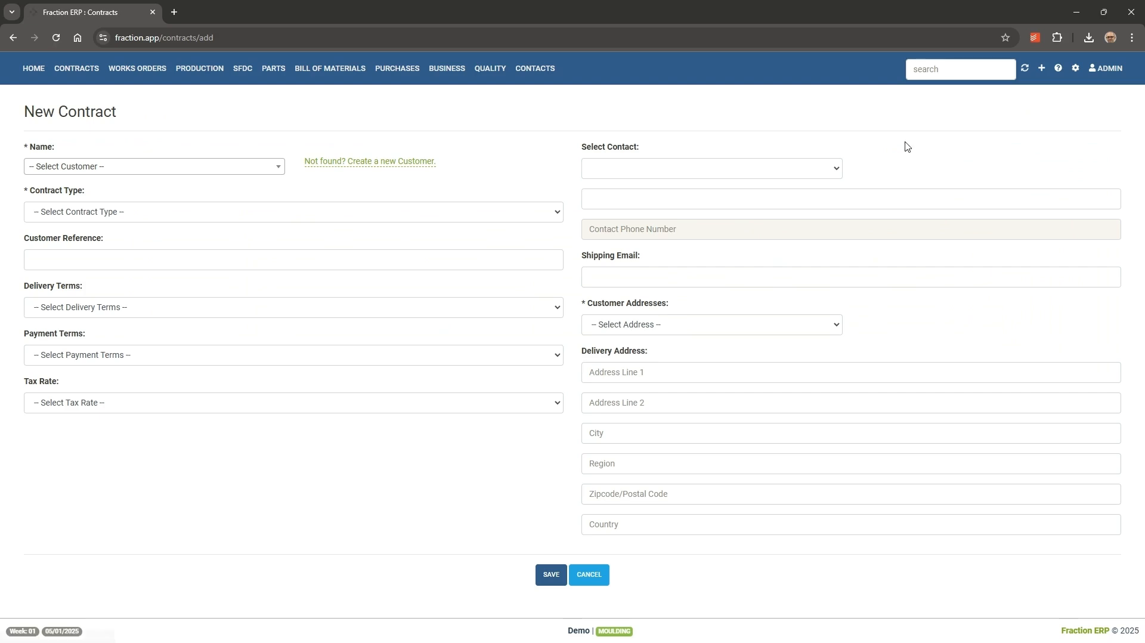
{"action": "left_click", "coordinate": [278, 166]}
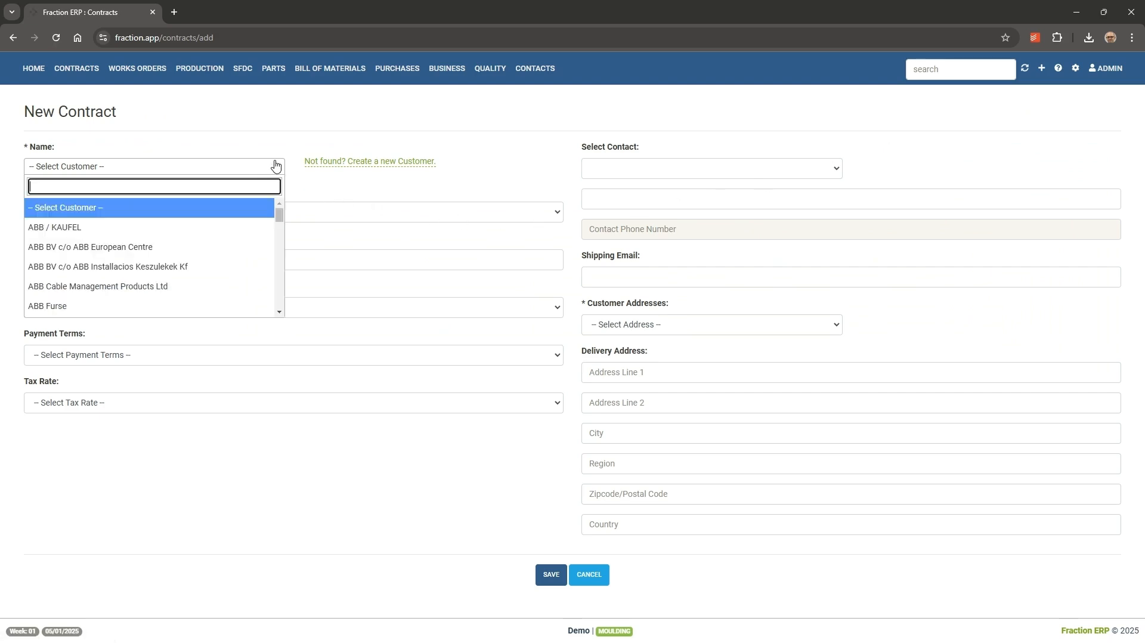
{"action": "type", "text": "aer"}
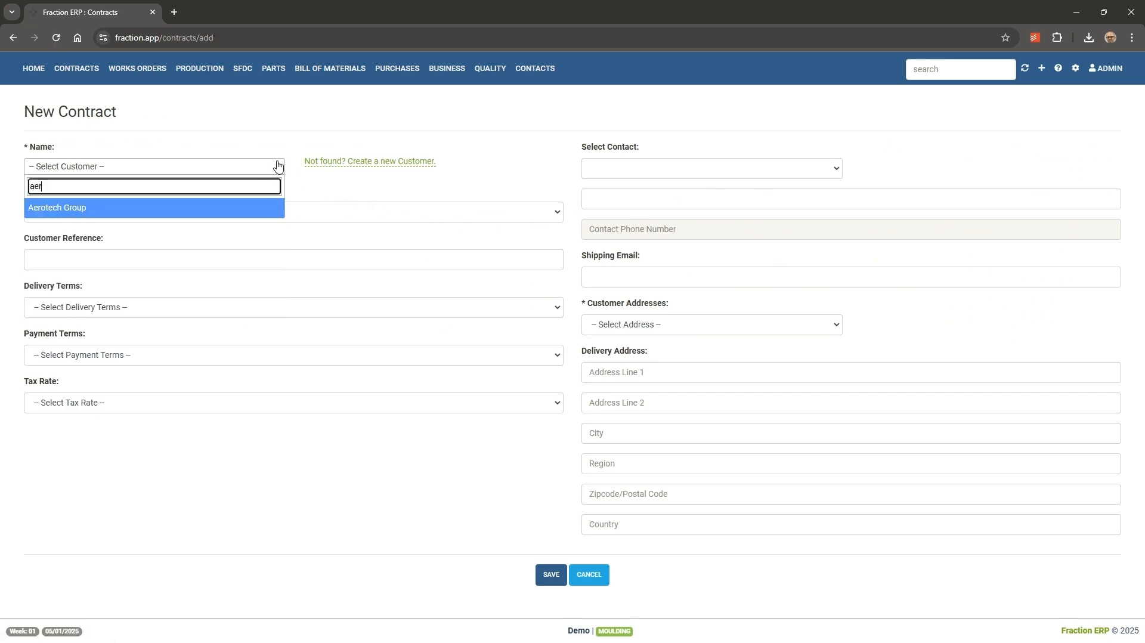
{"action": "left_click", "coordinate": [173, 208]}
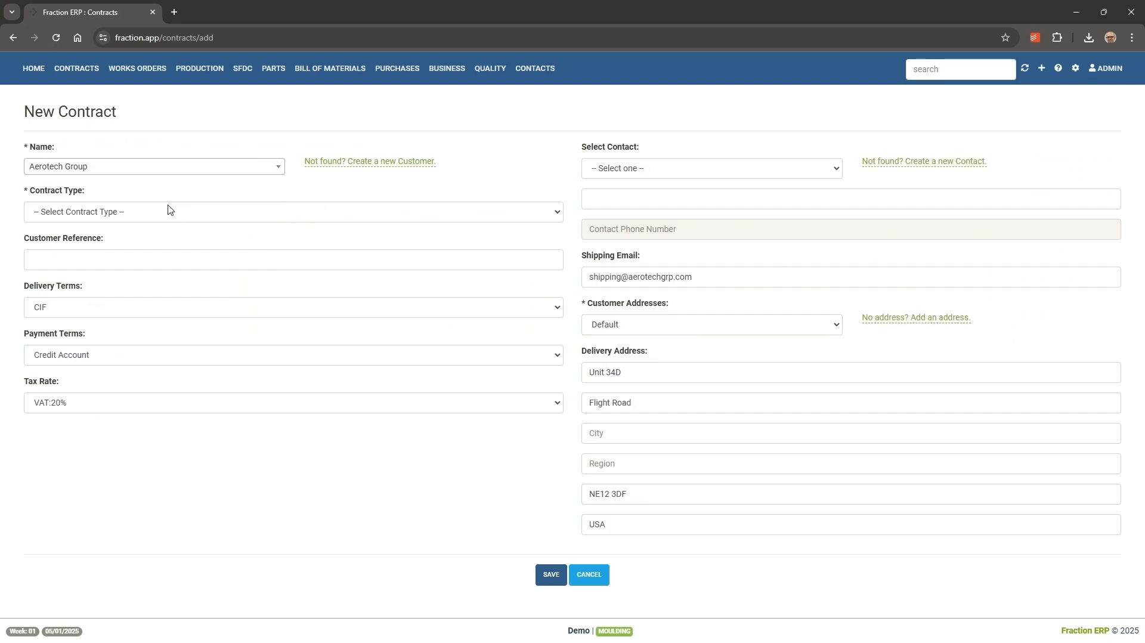
- Set the new contract's type to Enquiry and select the customer's third listed contact
{"action": "left_click", "coordinate": [172, 213]}
{"action": "left_click", "coordinate": [173, 245]}
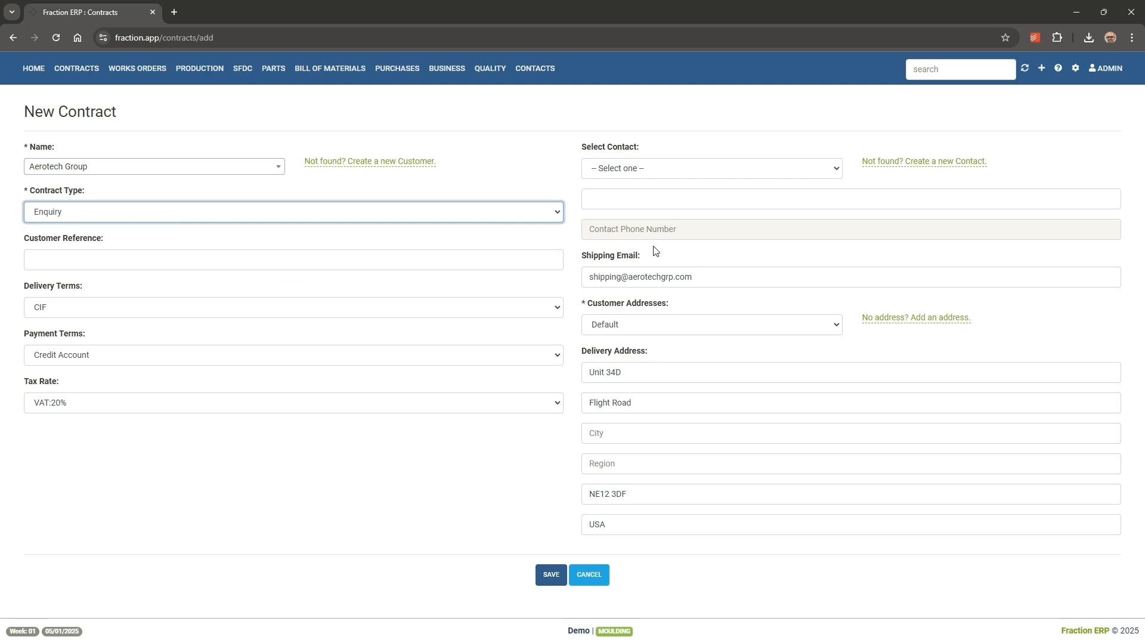
{"action": "left_click", "coordinate": [838, 173]}
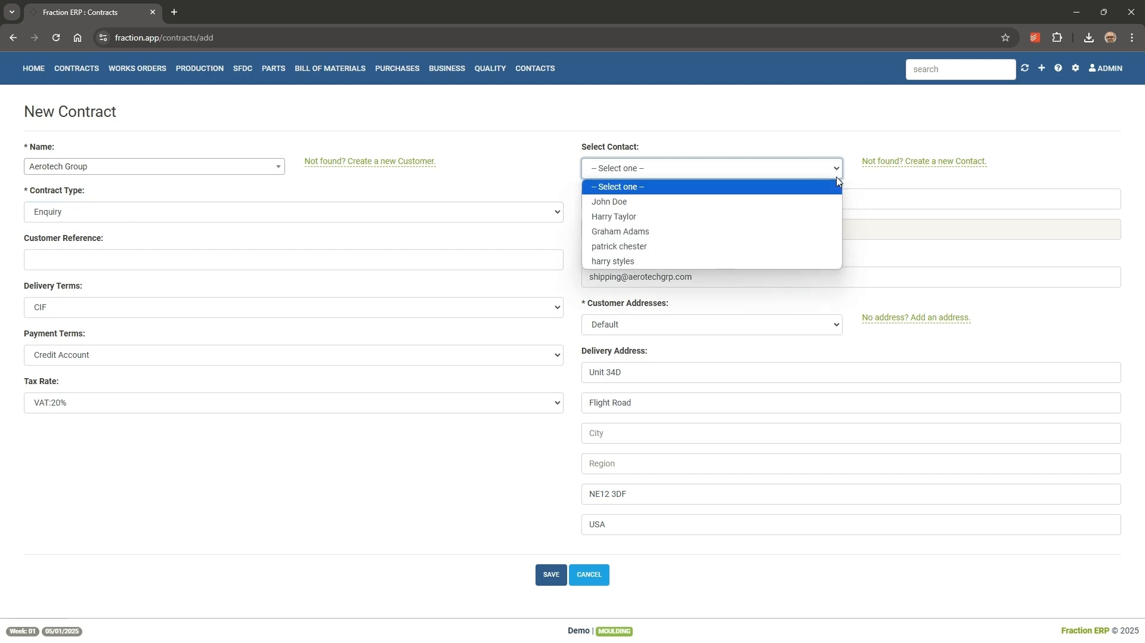
{"action": "left_click", "coordinate": [780, 232]}
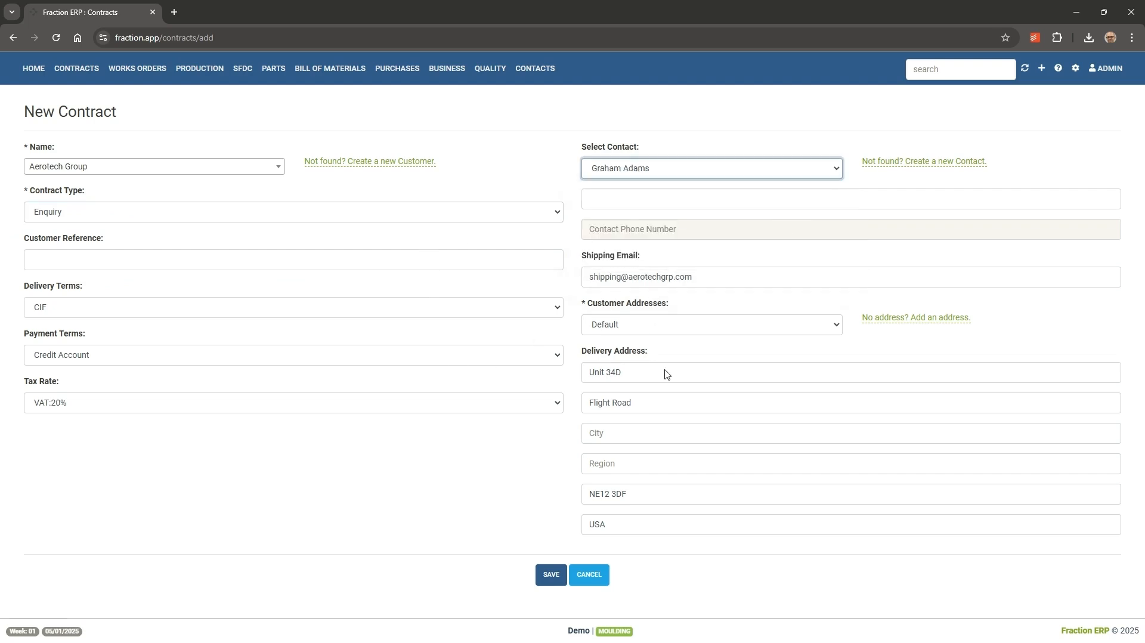
- Save the new contract enquiry and add a line item for the existing part P200
{"action": "left_click", "coordinate": [551, 576]}
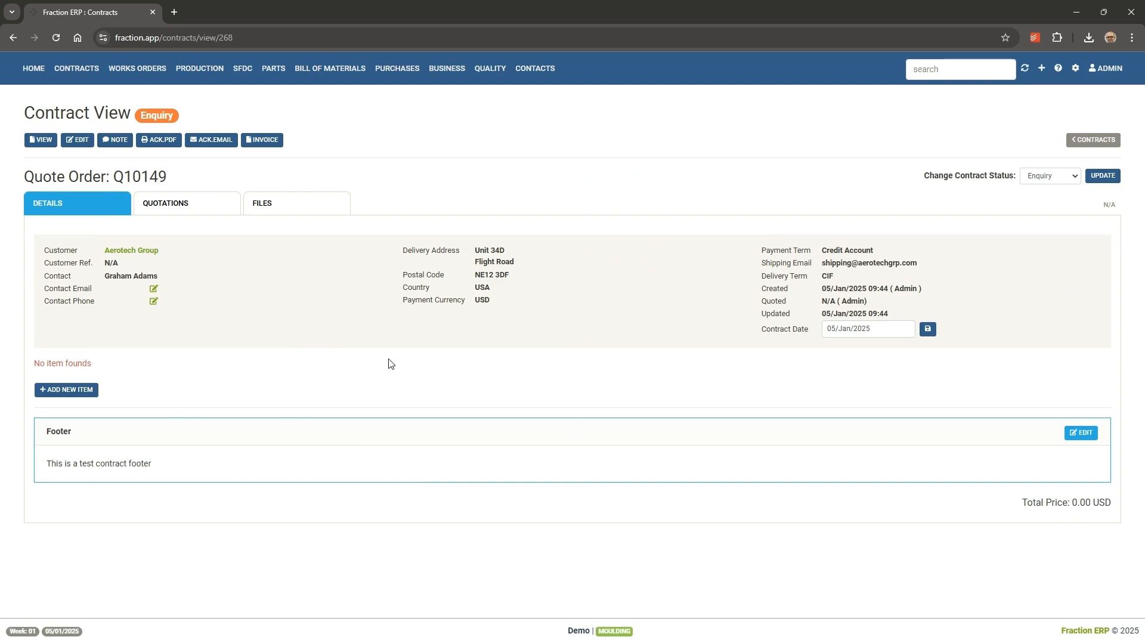
{"action": "left_click", "coordinate": [78, 392]}
{"action": "left_click", "coordinate": [471, 159]}
{"action": "type", "text": "P200"}
{"action": "key", "text": "Return"}
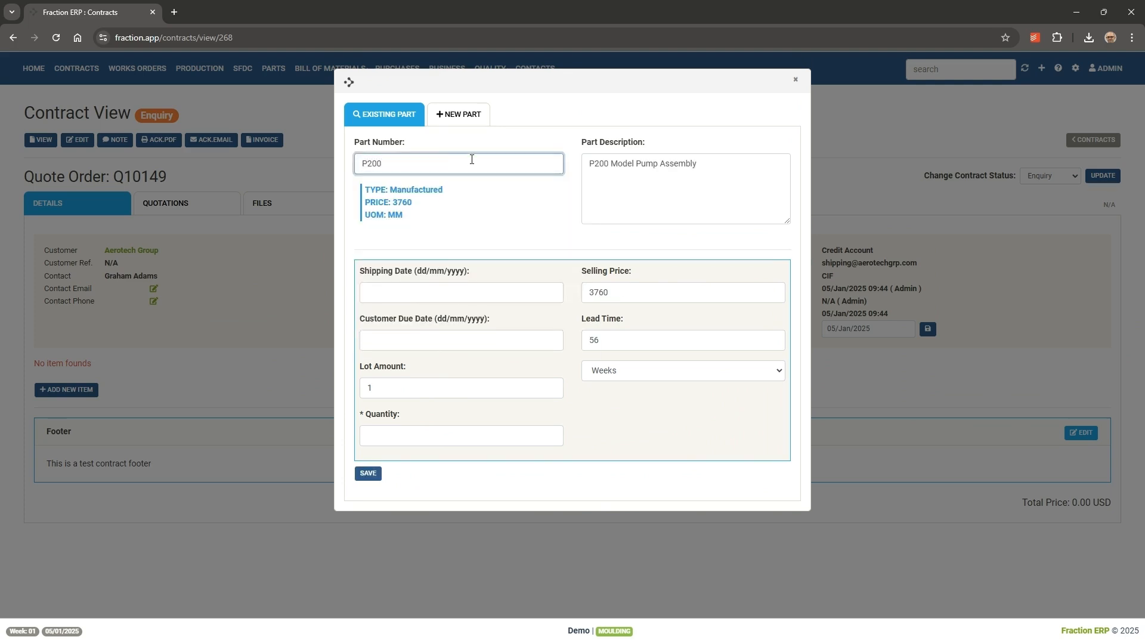
{"action": "left_click", "coordinate": [487, 220]}
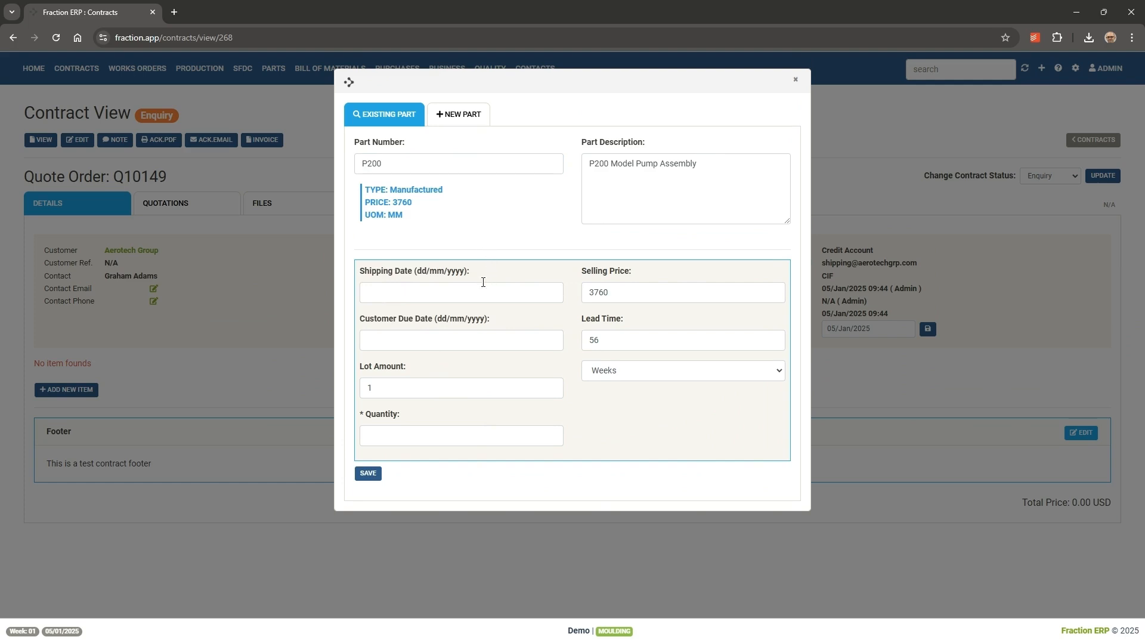
- Set the P200 line item's customer due date to 28/Mar/2025 and quantity to 10, and save it
{"action": "left_click", "coordinate": [468, 331]}
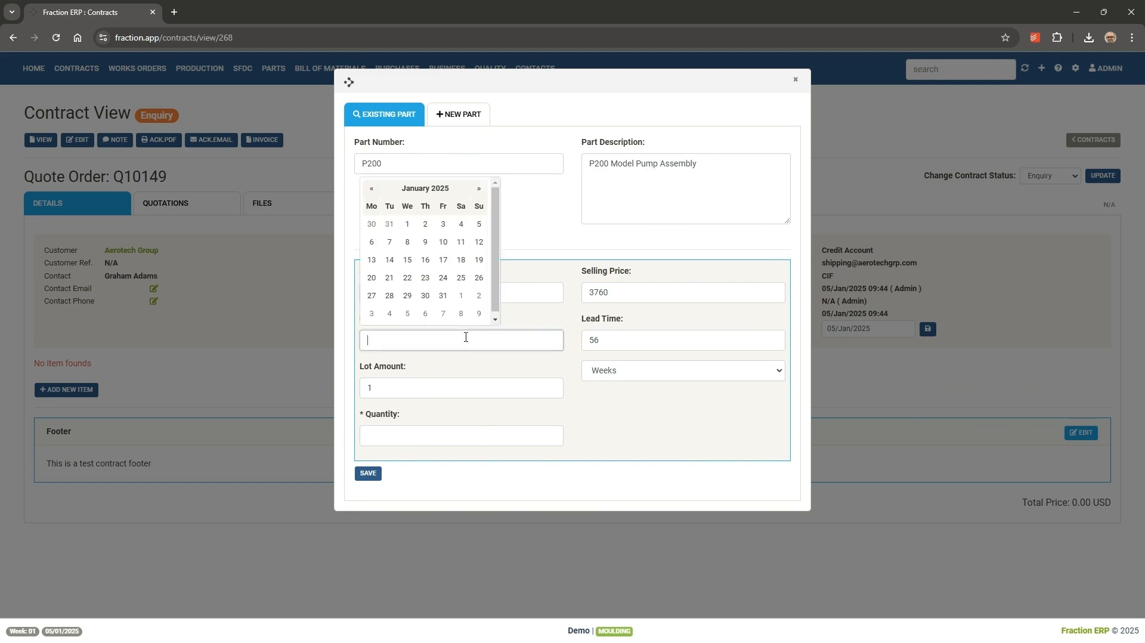
{"action": "left_click", "coordinate": [494, 317]}
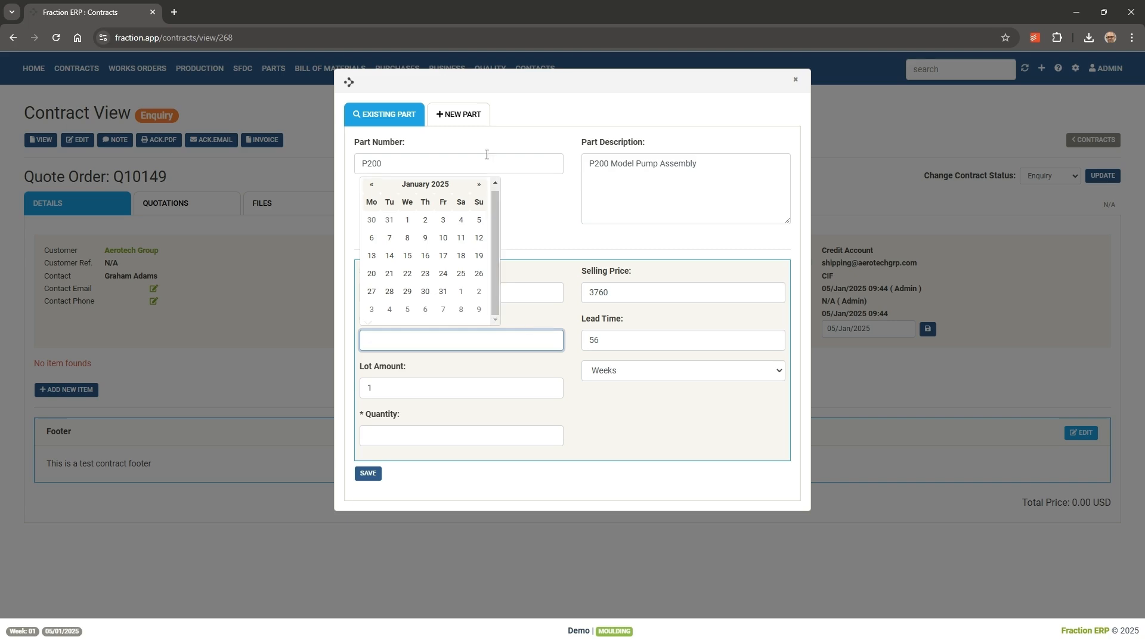
{"action": "left_click", "coordinate": [480, 185]}
{"action": "left_click", "coordinate": [483, 190]}
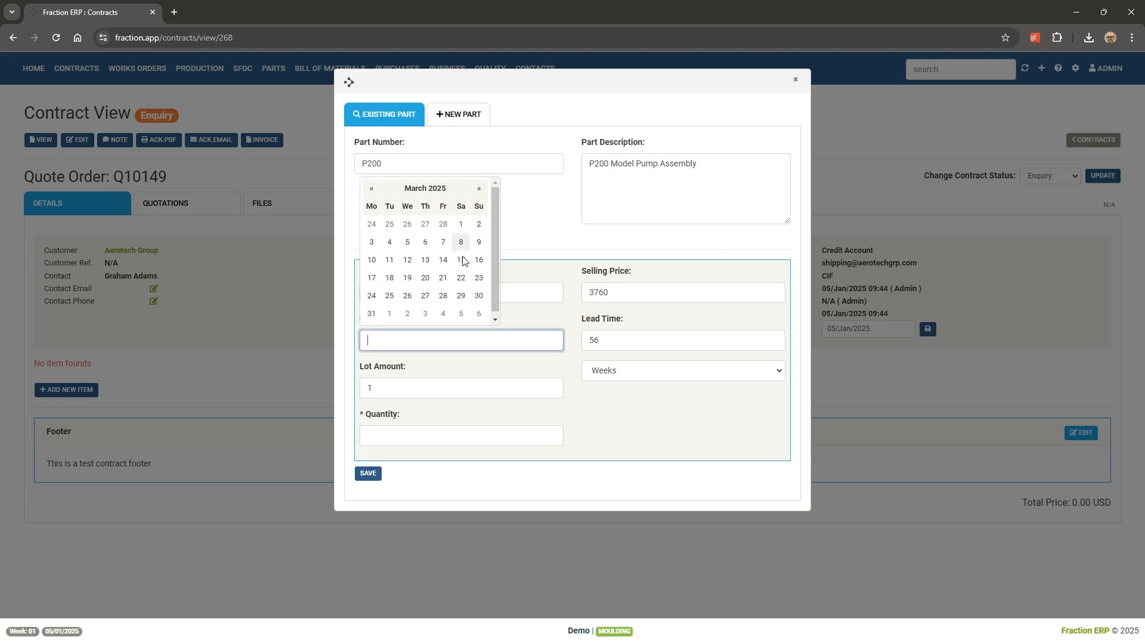
{"action": "left_click", "coordinate": [443, 295]}
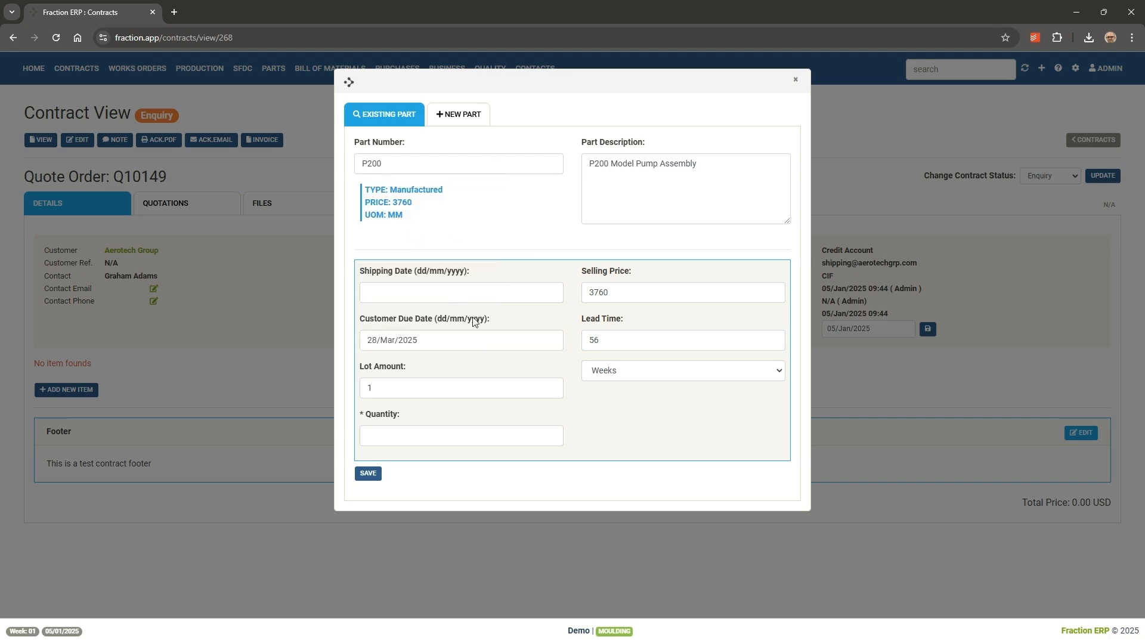
{"action": "left_click", "coordinate": [408, 434]}
{"action": "type", "text": "10"}
{"action": "left_click", "coordinate": [609, 426]}
{"action": "left_click", "coordinate": [368, 474]}
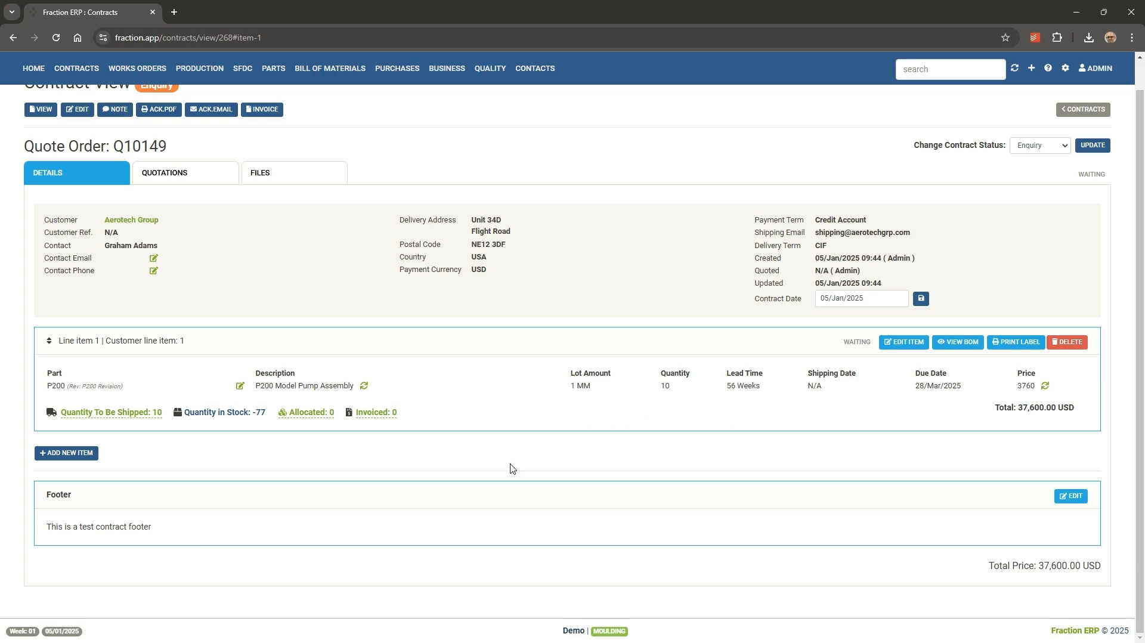
{"action": "left_click_drag", "start_coordinate": [68, 528], "coordinate": [149, 529]}
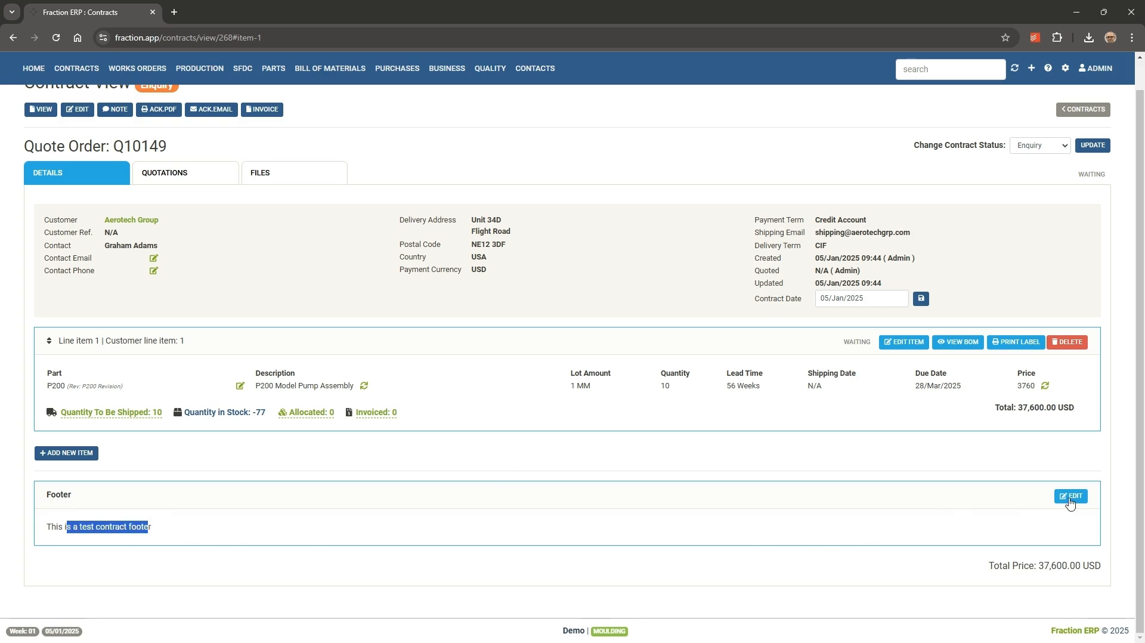
{"action": "left_click", "coordinate": [352, 526]}
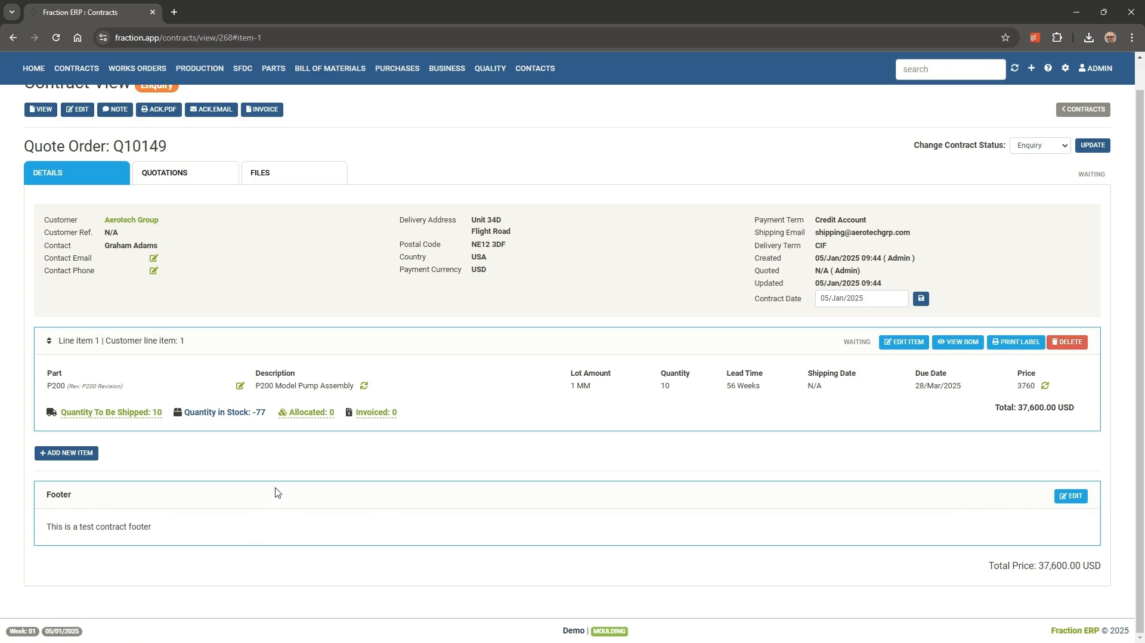
- Create the first quotation from the enquiry's current contract information
{"action": "scroll", "coordinate": [369, 476], "scroll_direction": "up", "scroll_amount": 1}
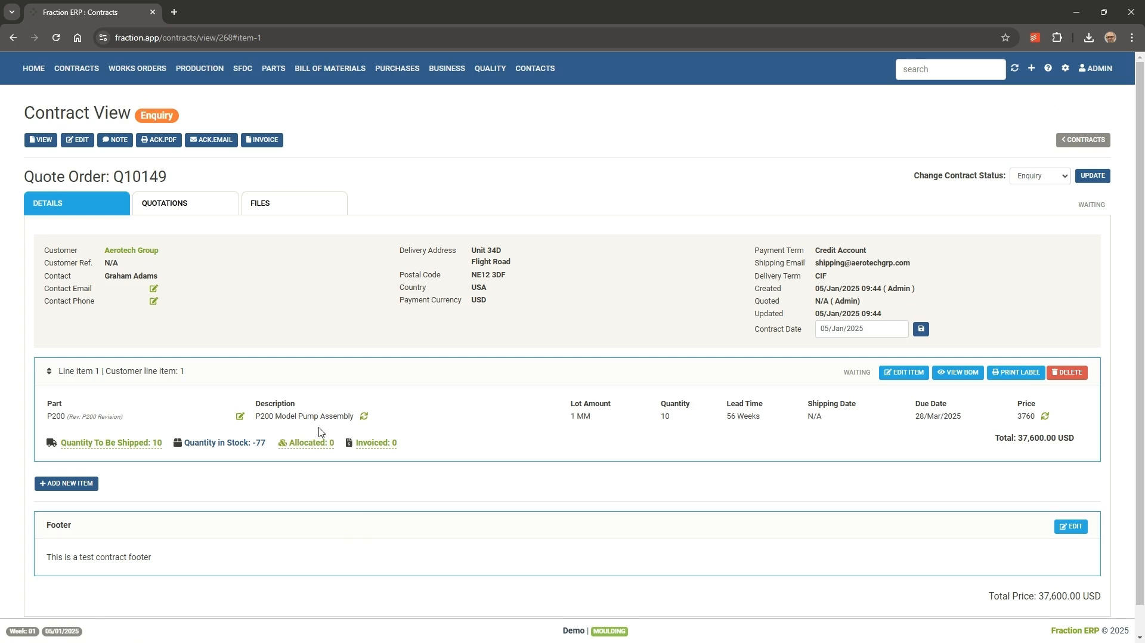
{"action": "left_click", "coordinate": [181, 210]}
{"action": "left_click", "coordinate": [73, 244]}
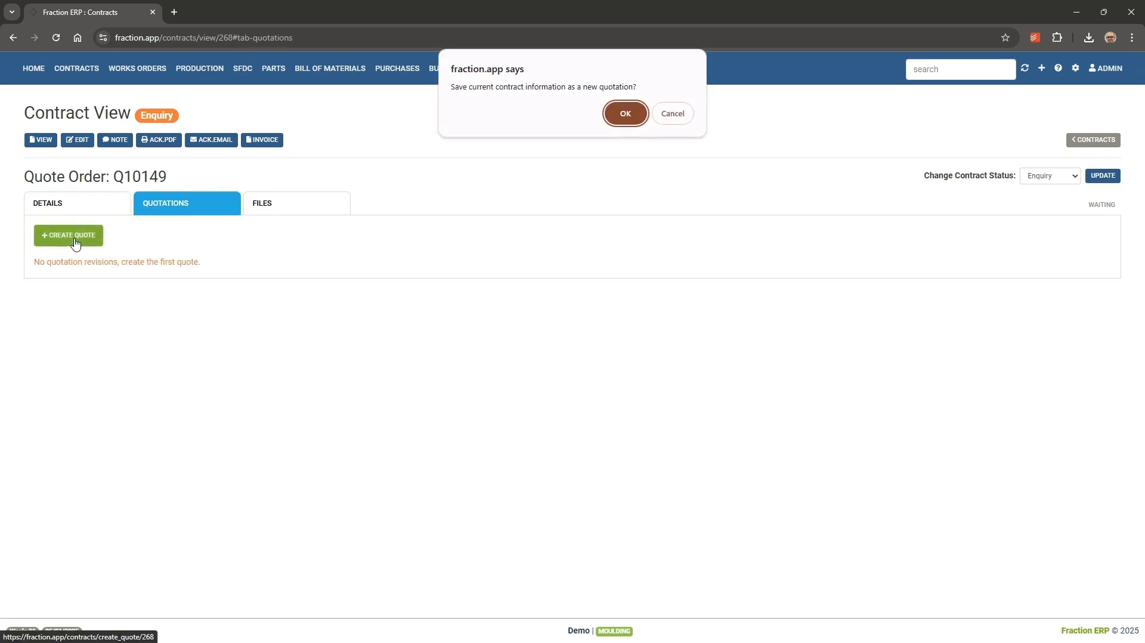
{"action": "left_click", "coordinate": [621, 114]}
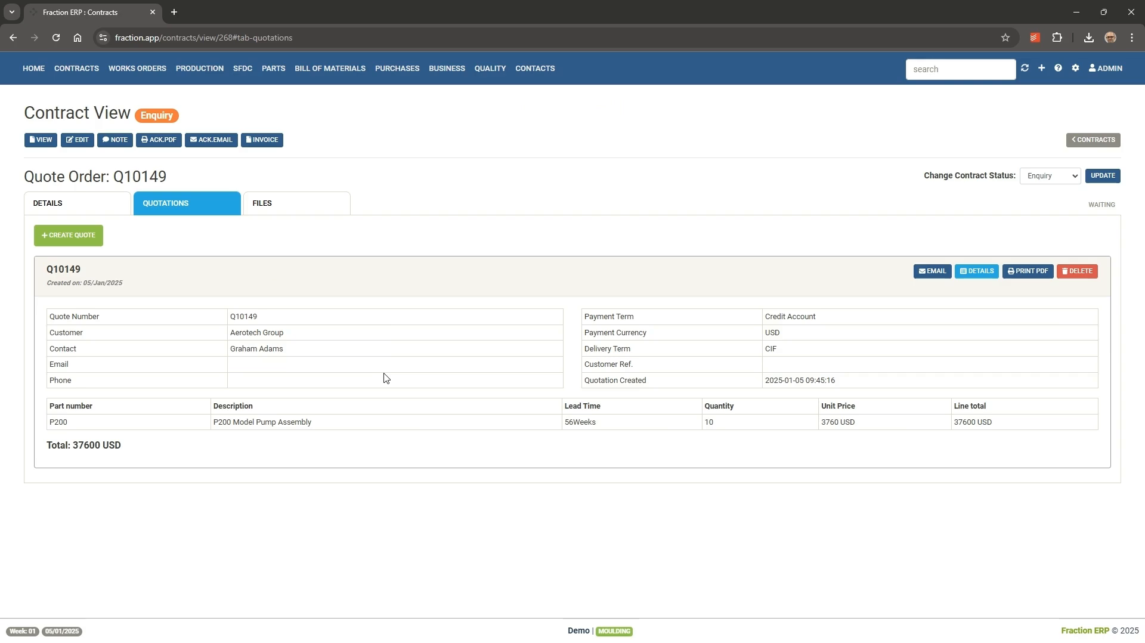
- Edit the P200 line item to a quantity of 12 and a selling price of 3300, and save it
{"action": "left_click", "coordinate": [67, 203]}
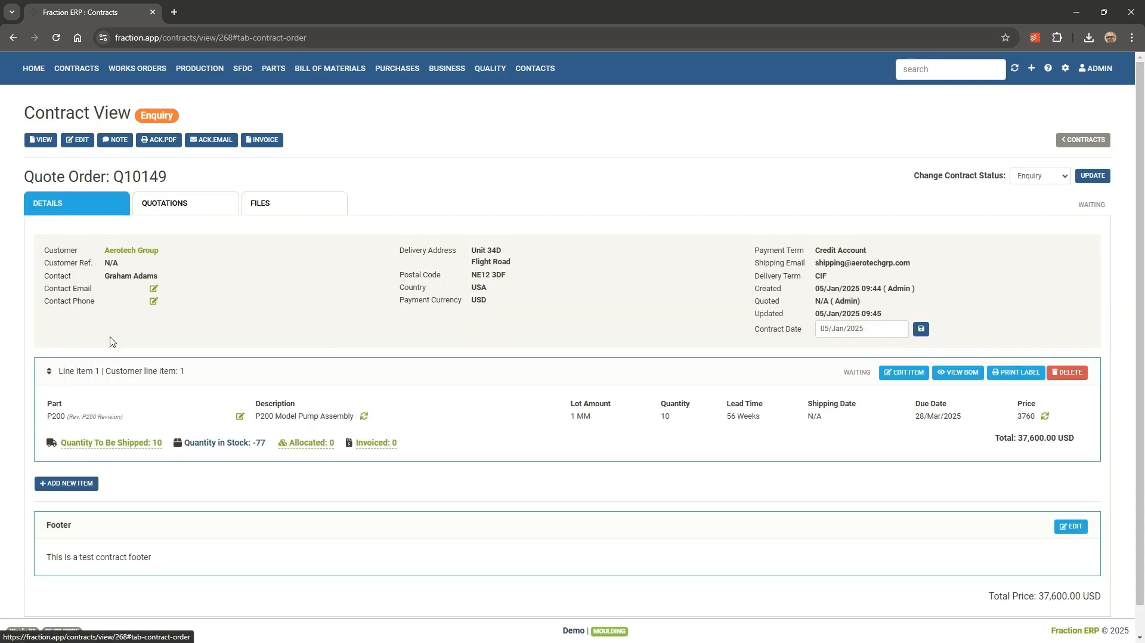
{"action": "left_click", "coordinate": [904, 373]}
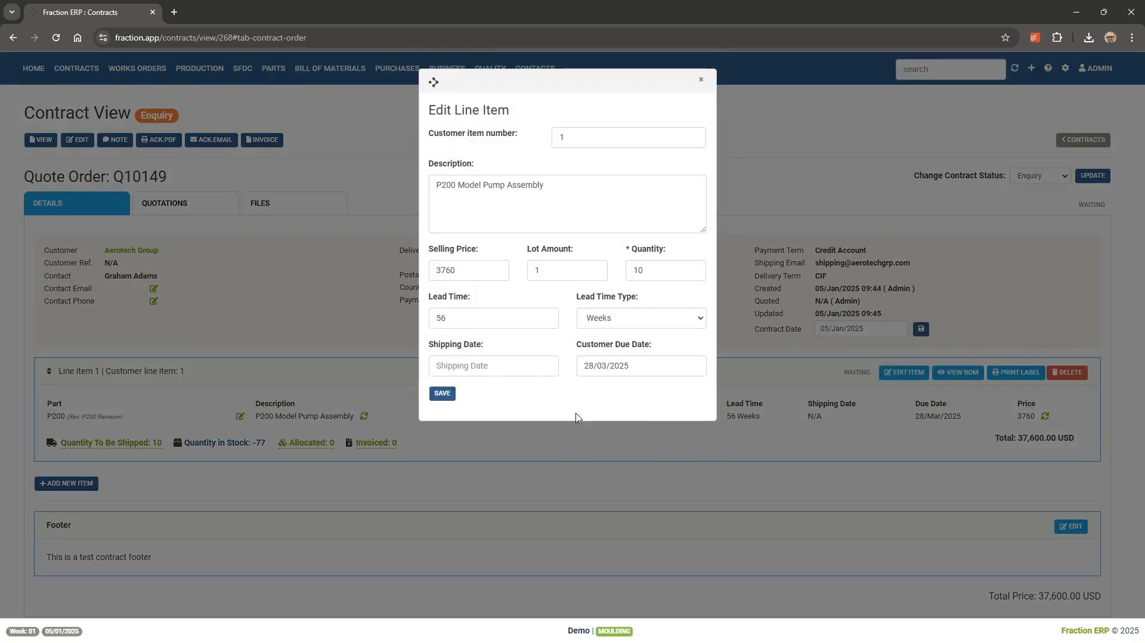
{"action": "left_click", "coordinate": [644, 269]}
{"action": "type", "text": "2"}
{"action": "left_click", "coordinate": [542, 298]}
{"action": "double_click", "coordinate": [468, 267]}
{"action": "type", "text": "330"}
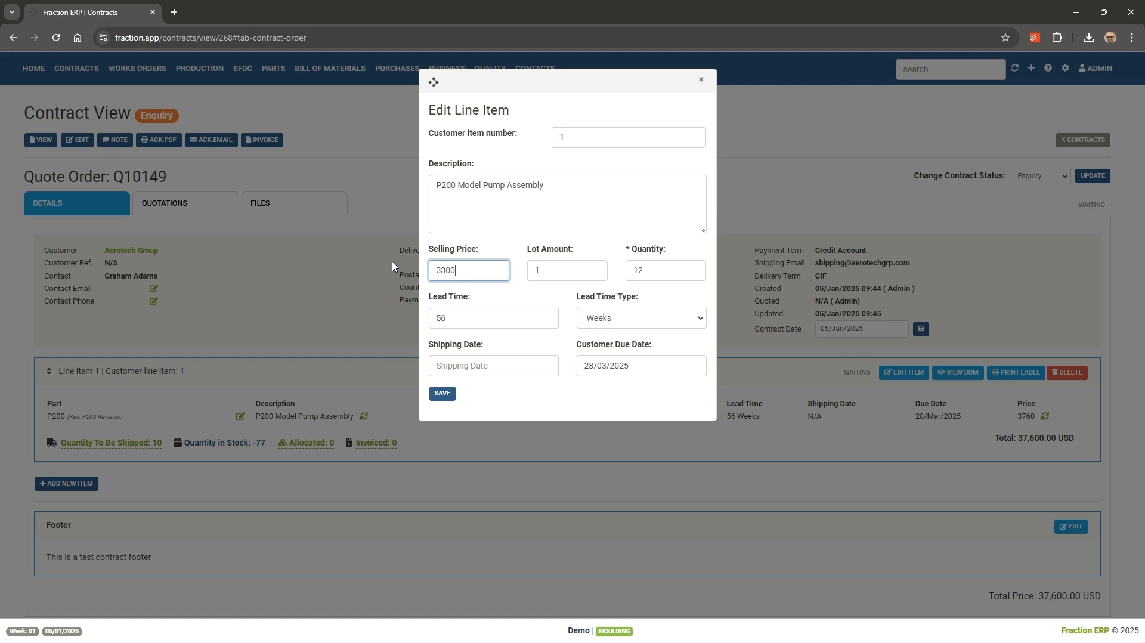
{"action": "type", "text": "0"}
{"action": "left_click", "coordinate": [442, 394]}
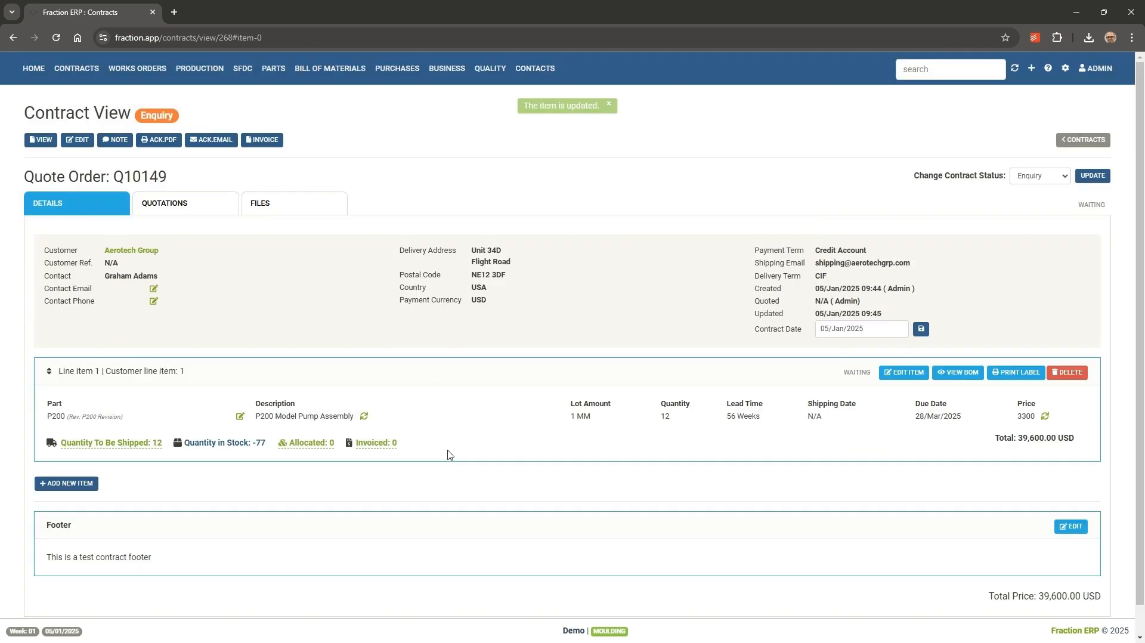
- Create a second quotation from the revised contract information
{"action": "left_click", "coordinate": [181, 206]}
{"action": "left_click", "coordinate": [79, 236]}
{"action": "left_click", "coordinate": [621, 113]}
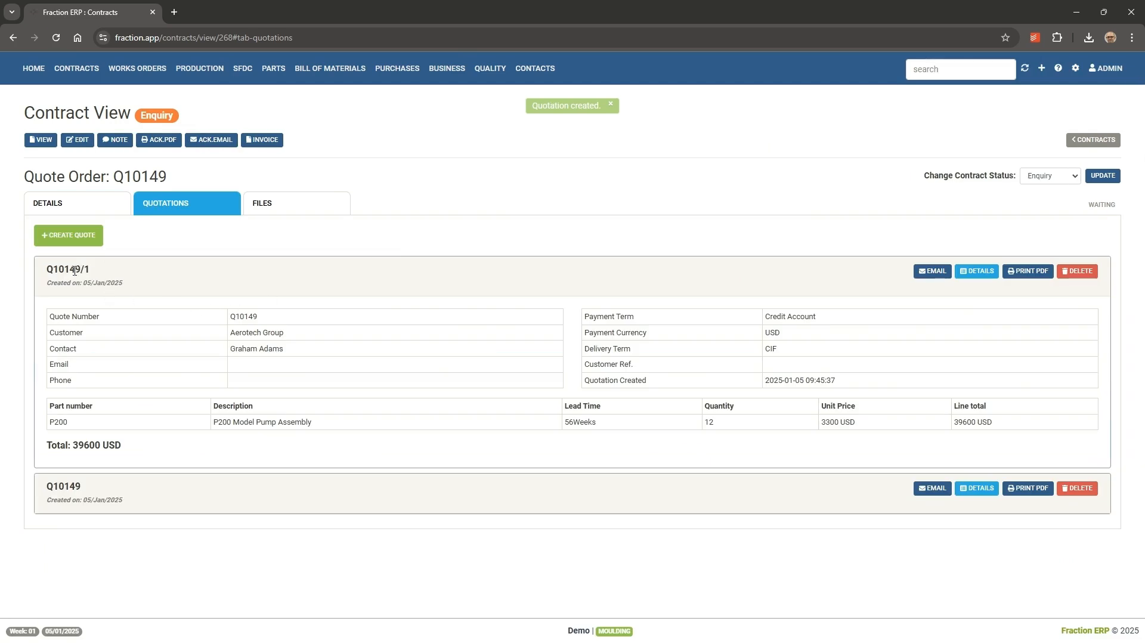
- Show the original quotation's details and compare them with the newer revision
{"action": "left_click", "coordinate": [977, 488]}
{"action": "scroll", "coordinate": [660, 493], "scroll_direction": "down", "scroll_amount": 3}
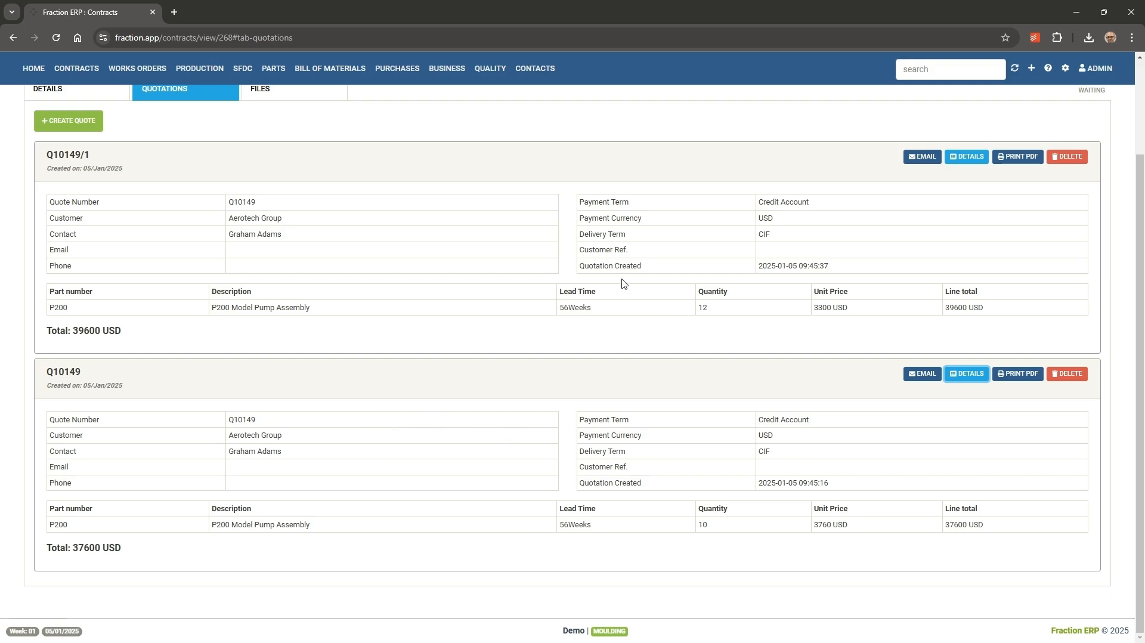
{"action": "scroll", "coordinate": [477, 425], "scroll_direction": "up", "scroll_amount": 2}
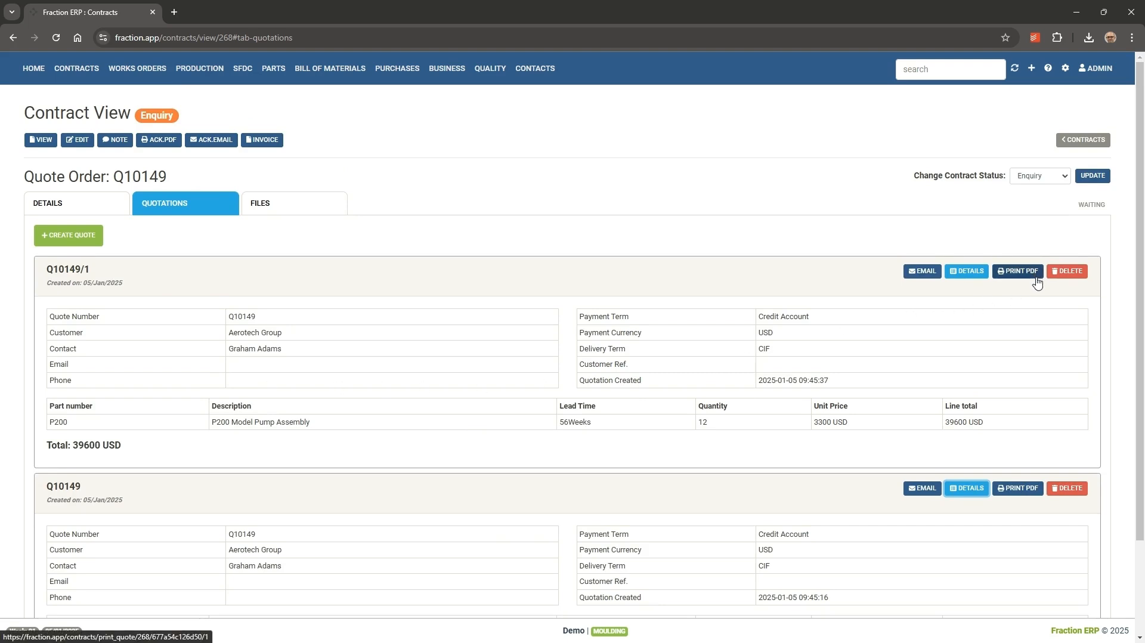
- Review the email drafts for the latest quotation and for the order acknowledgement, closing both without sending
{"action": "left_click", "coordinate": [934, 278]}
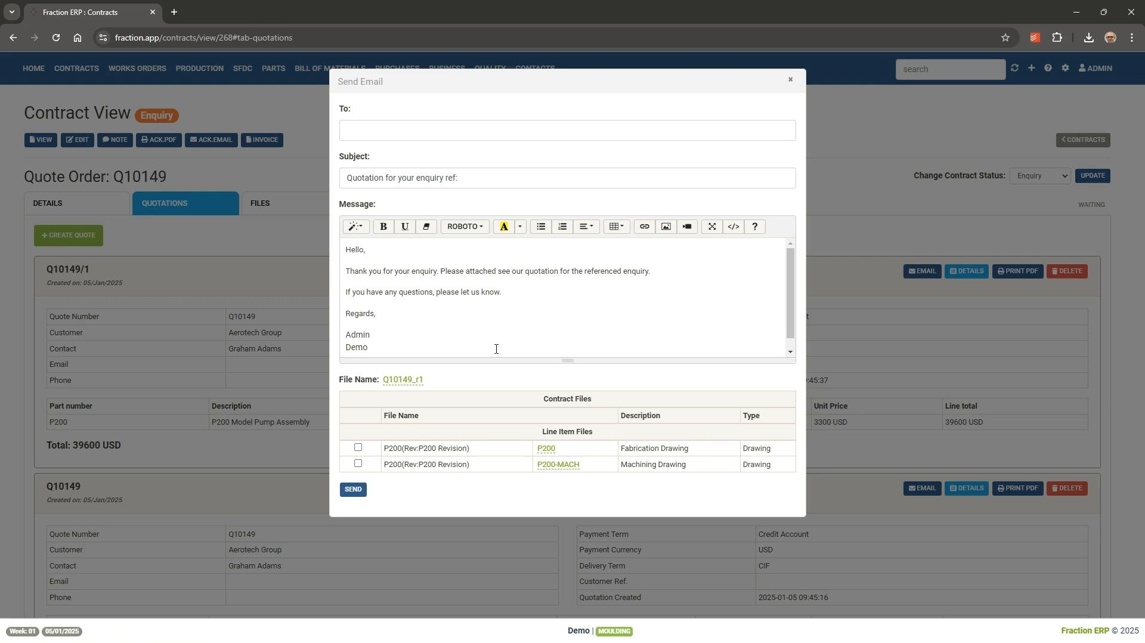
{"action": "scroll", "coordinate": [466, 351], "scroll_direction": "down", "scroll_amount": 1}
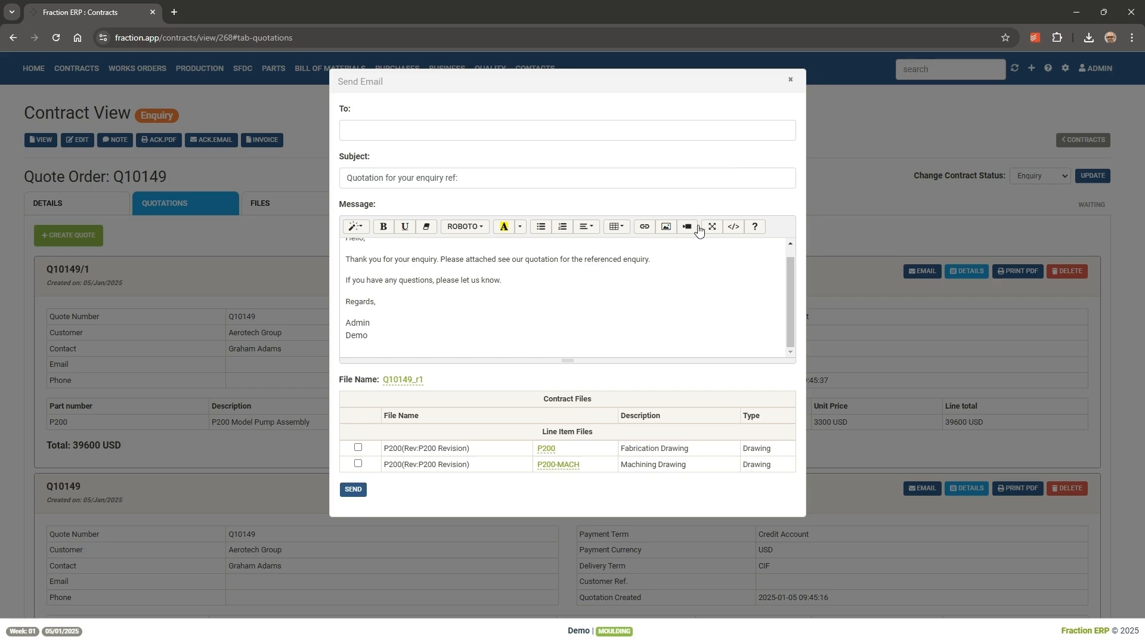
{"action": "left_click", "coordinate": [791, 81]}
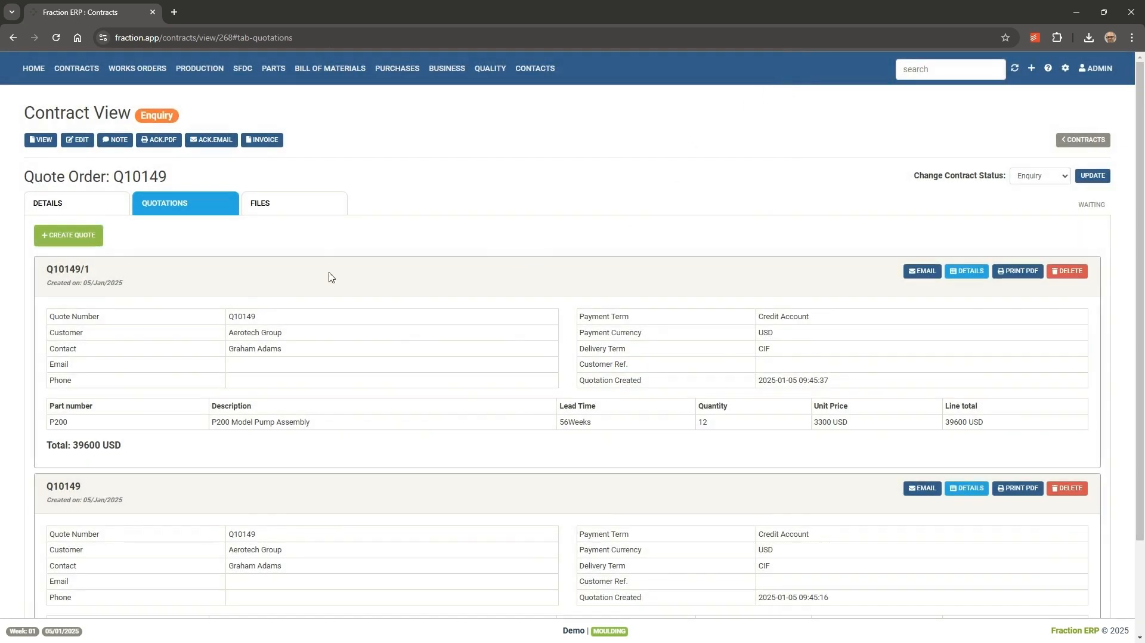
{"action": "left_click", "coordinate": [221, 146]}
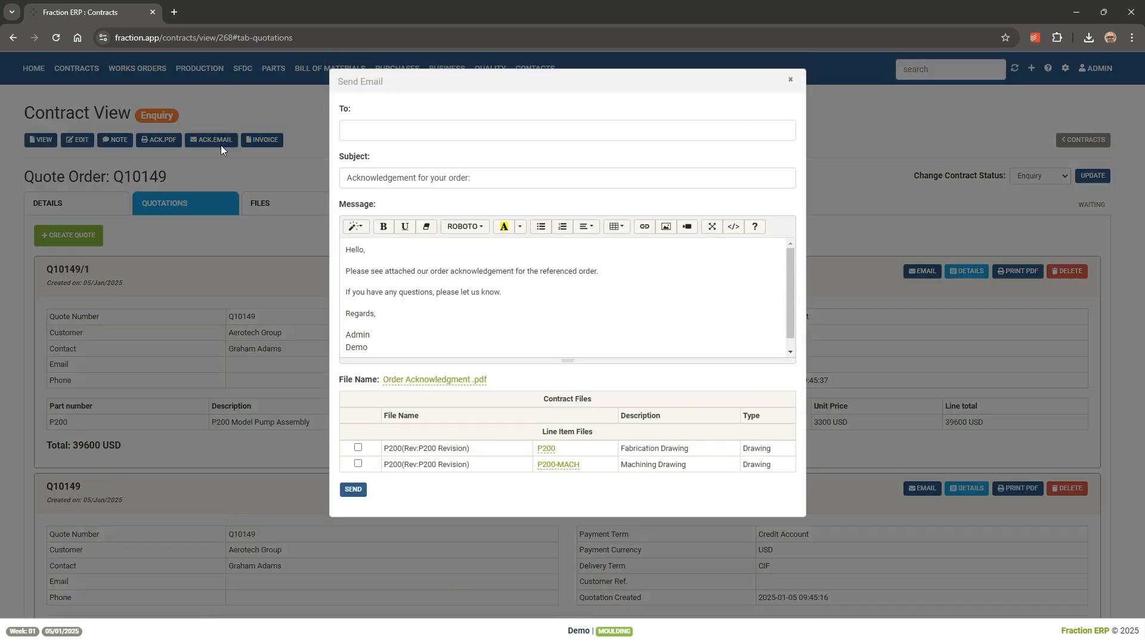
{"action": "left_click", "coordinate": [791, 80]}
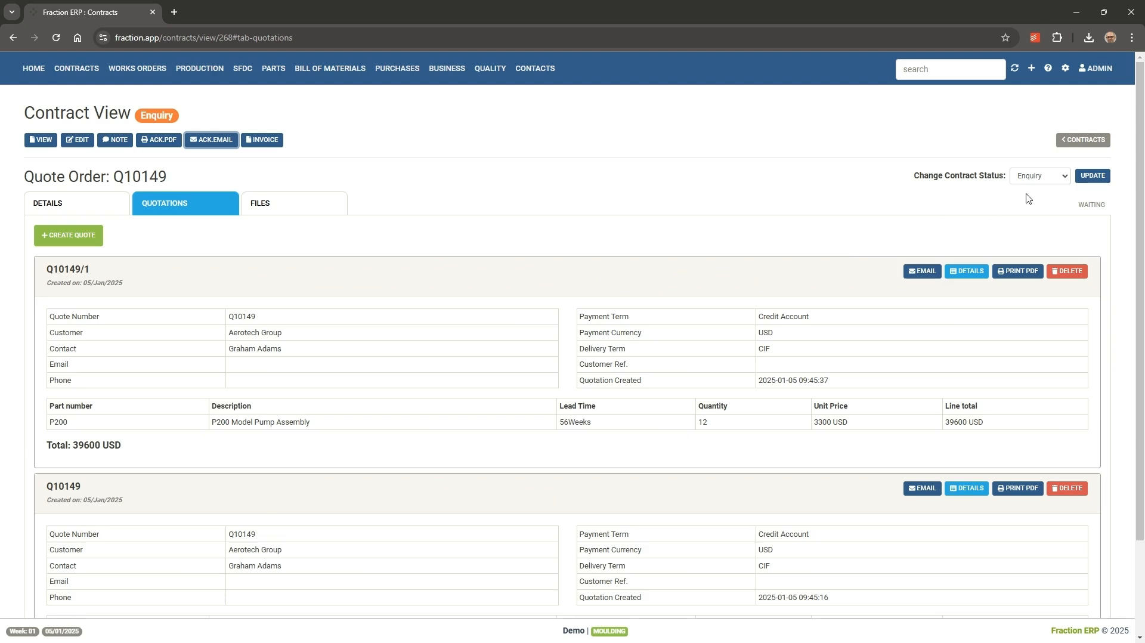
- Change the contract's status to Sales Order and update it
{"action": "left_click", "coordinate": [1066, 182]}
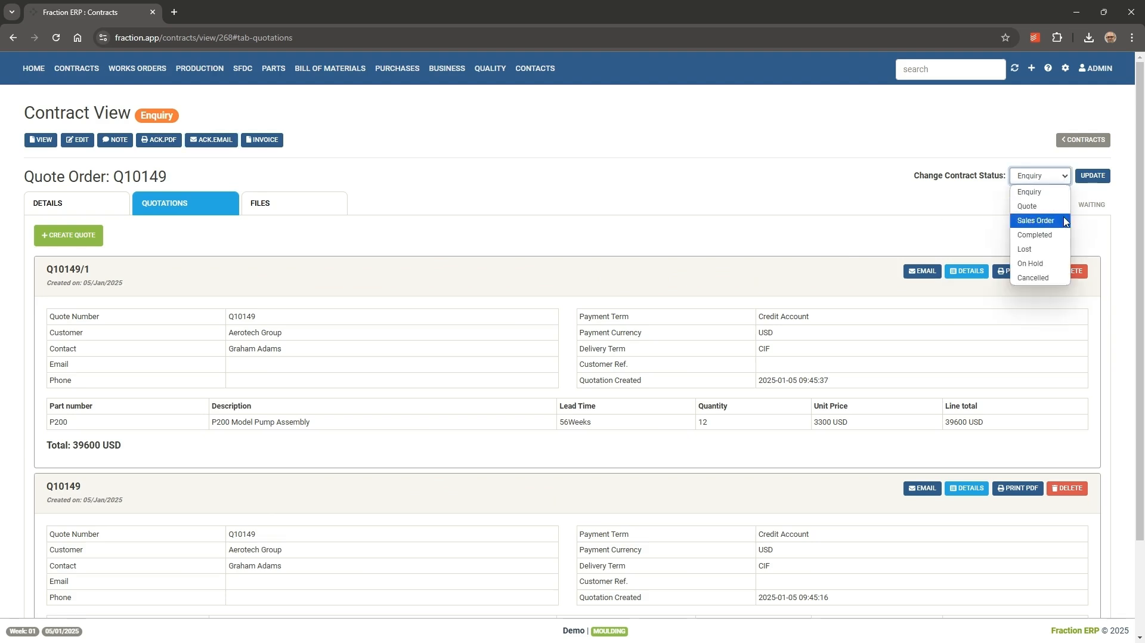
{"action": "left_click", "coordinate": [1065, 220]}
{"action": "left_click", "coordinate": [1096, 177]}
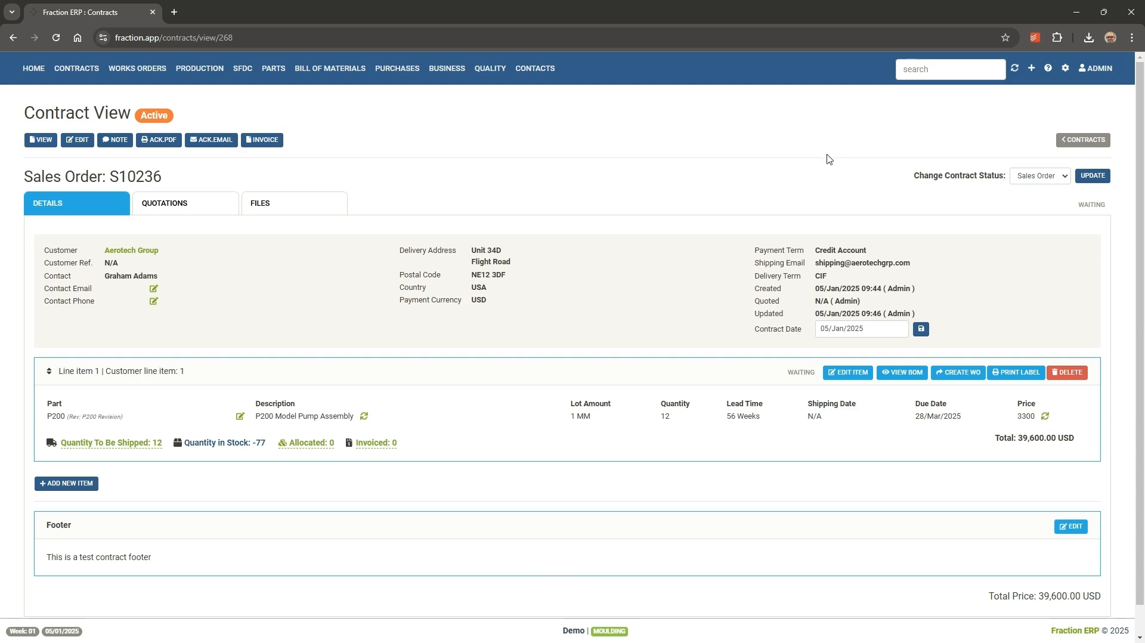
- View the sales order's files section and the form for adding a note, closing the form without submitting
{"action": "left_click", "coordinate": [284, 210]}
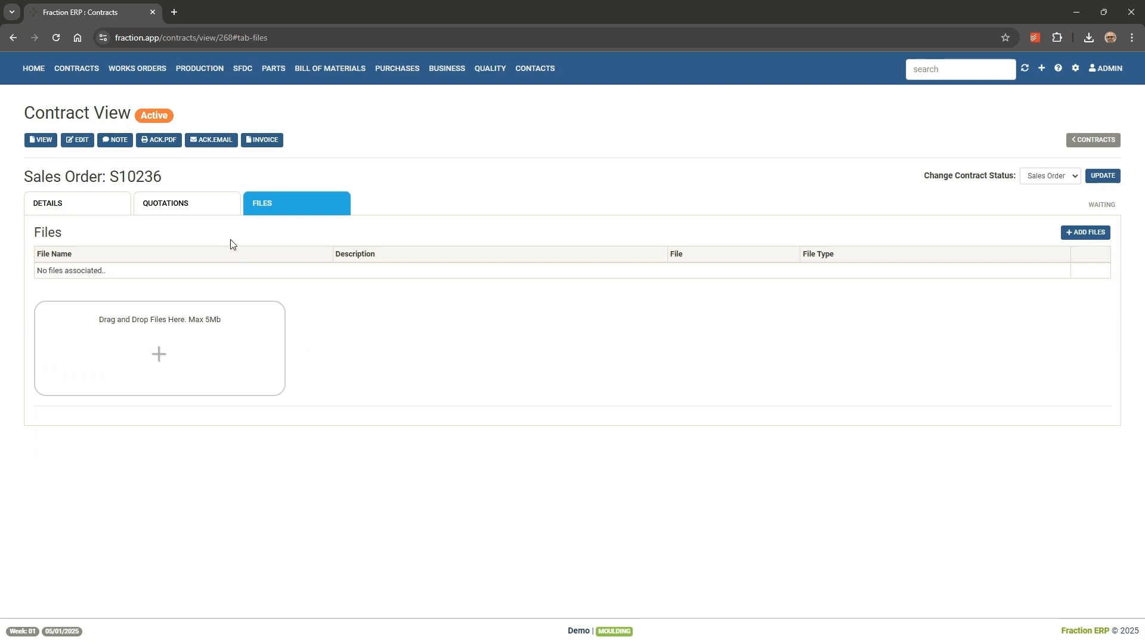
{"action": "left_click", "coordinate": [119, 141]}
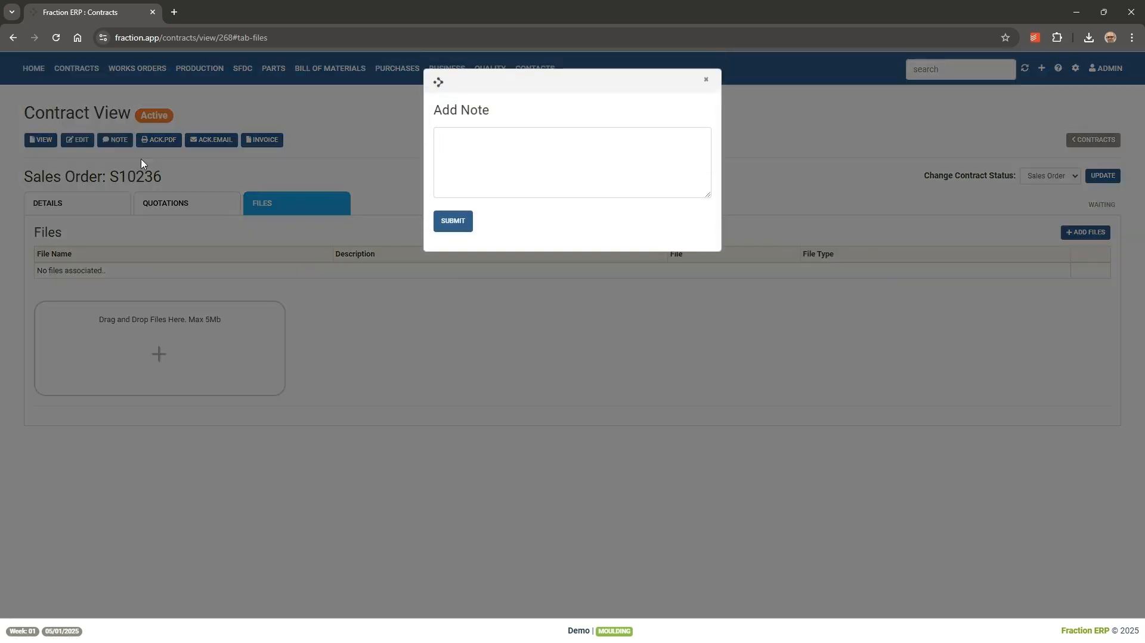
{"action": "left_click", "coordinate": [497, 139]}
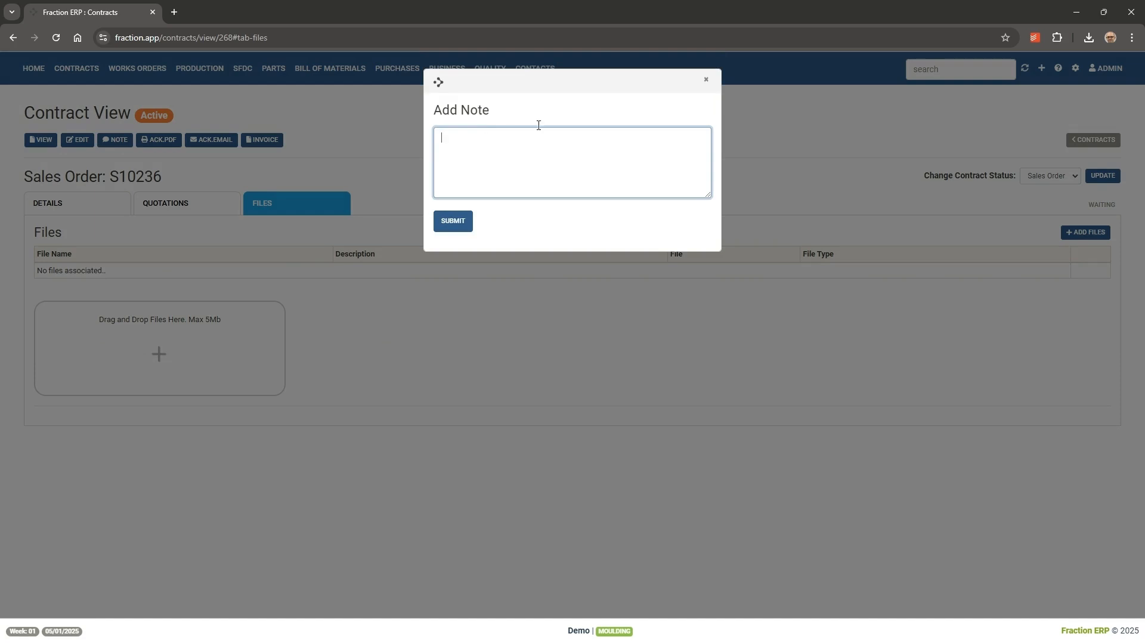
{"action": "left_click", "coordinate": [707, 80]}
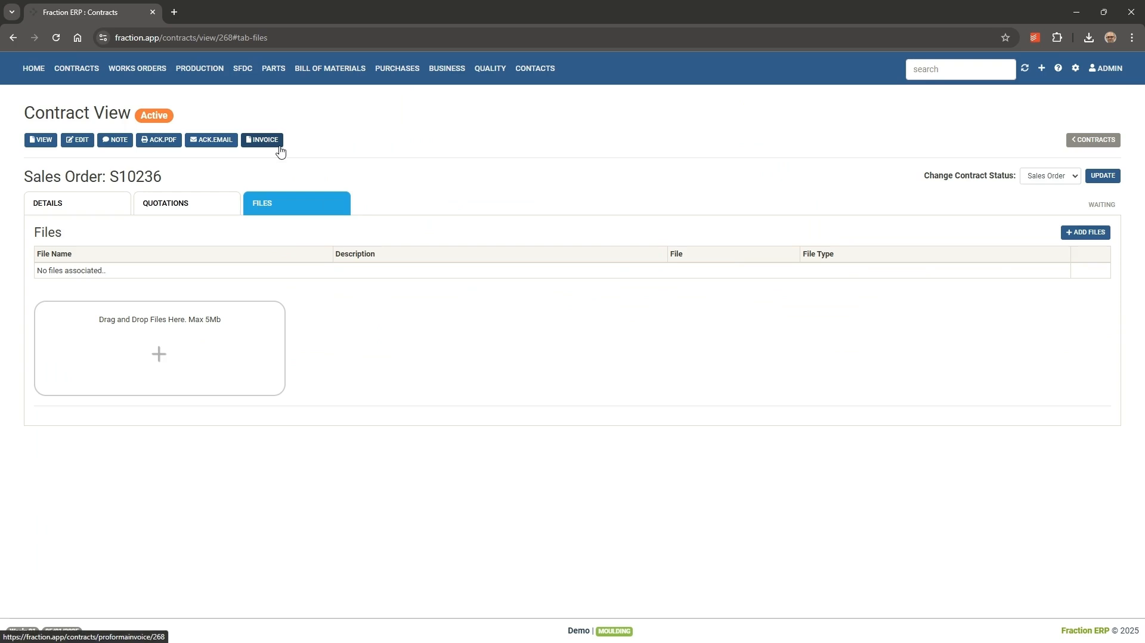
- Return to the contracts list and view the quotes, on-hold contracts and lost contracts in turn
{"action": "left_click", "coordinate": [1097, 141]}
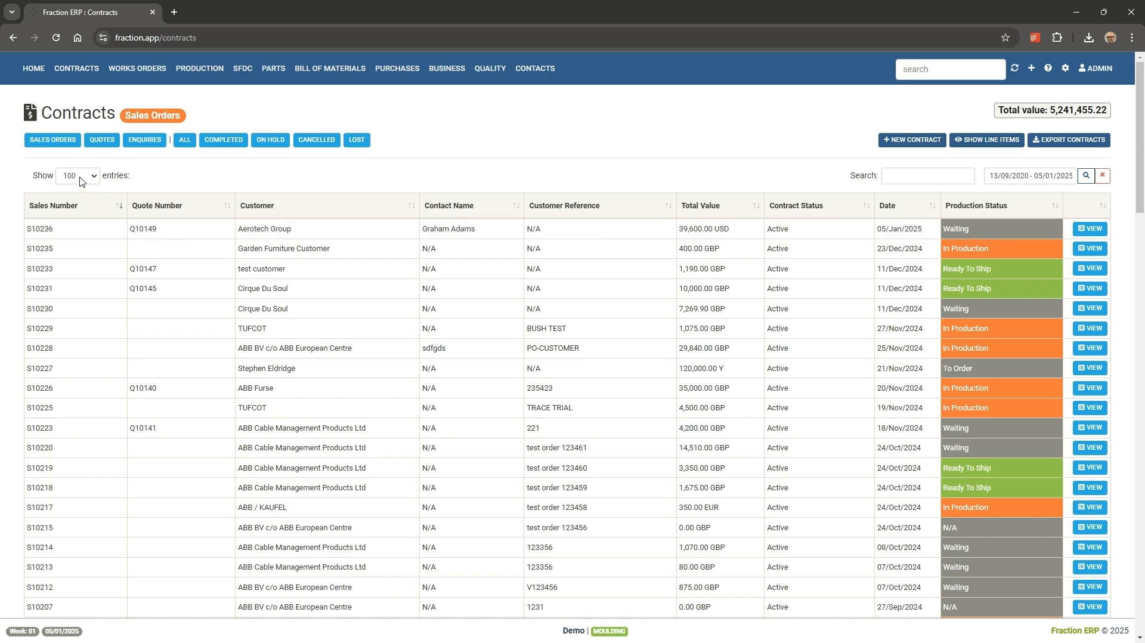
{"action": "left_click", "coordinate": [102, 142]}
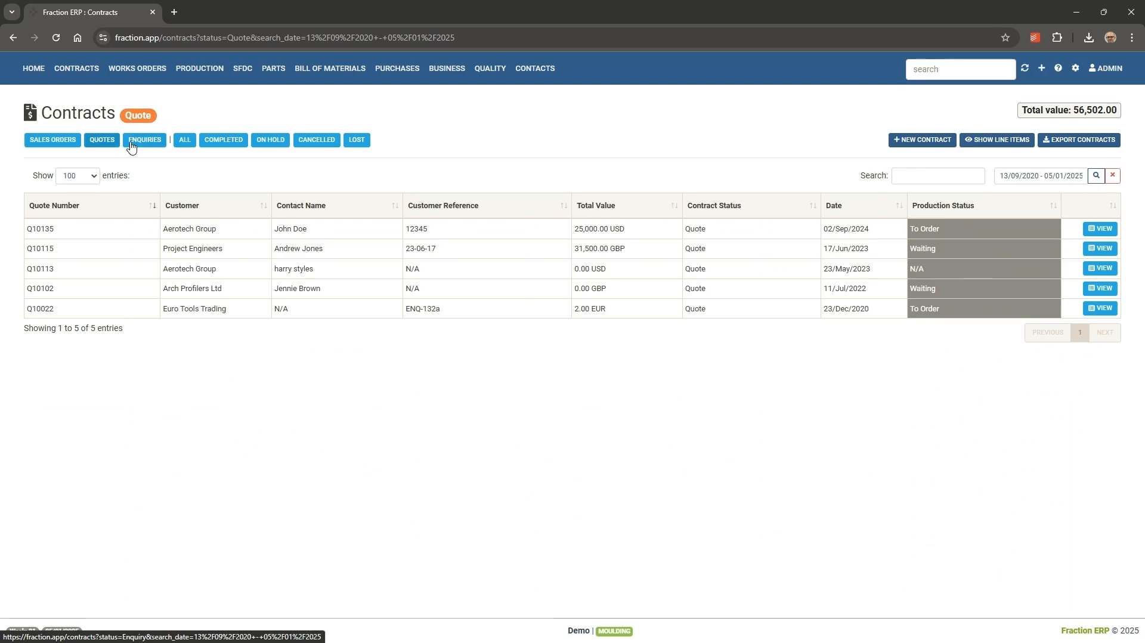
{"action": "left_click", "coordinate": [274, 143]}
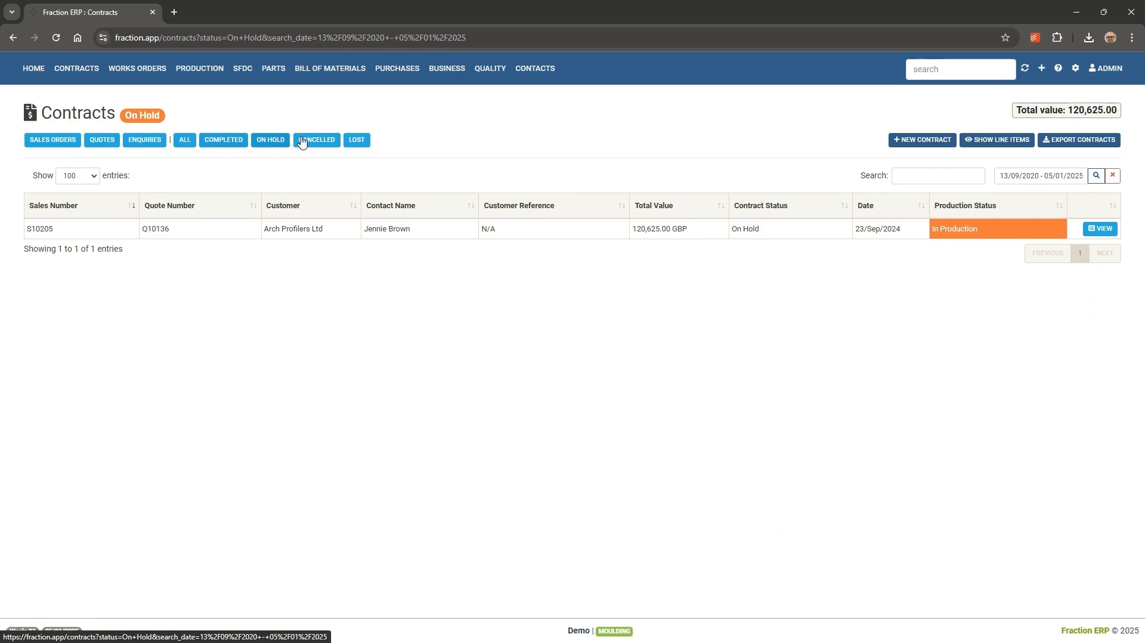
{"action": "left_click", "coordinate": [353, 141]}
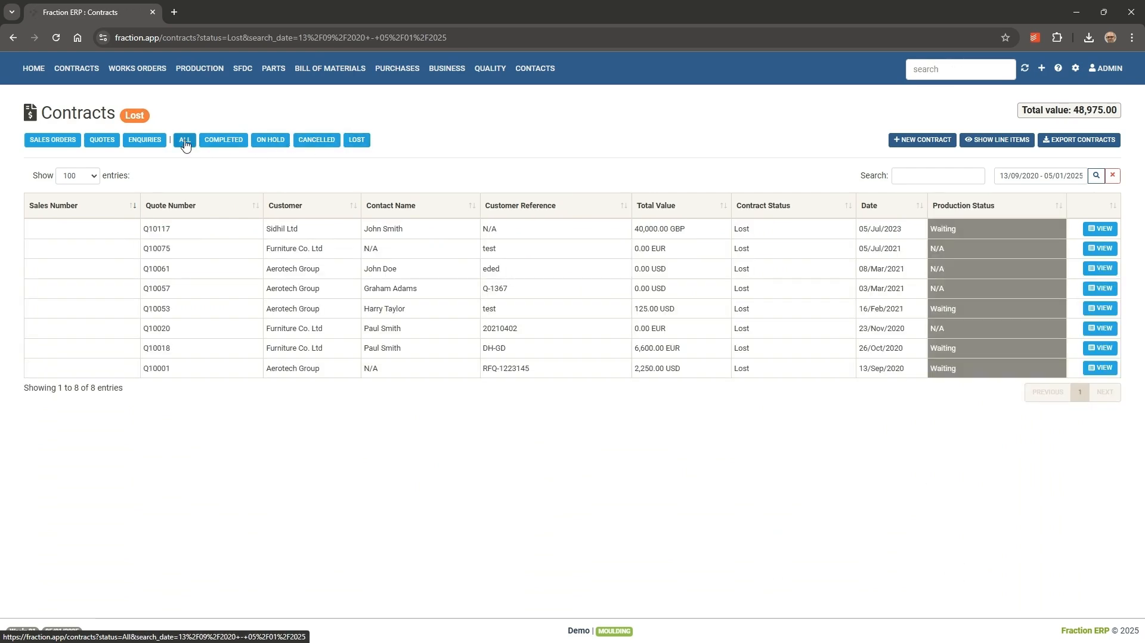
- View all contracts with their line items shown, and the line items of the sales orders
{"action": "left_click", "coordinate": [185, 143]}
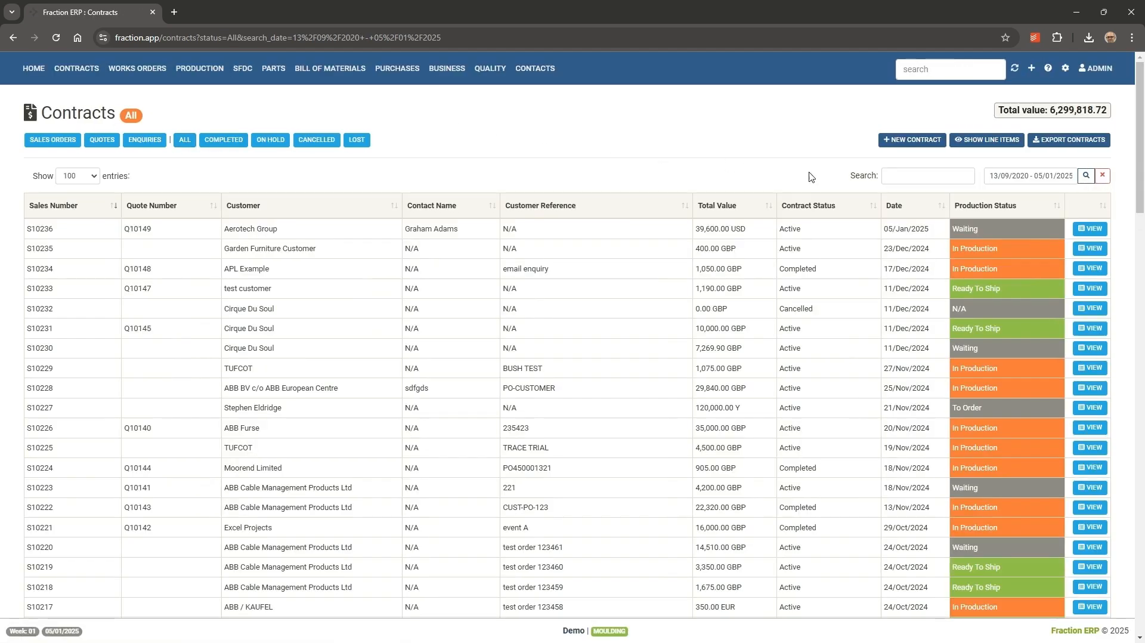
{"action": "left_click", "coordinate": [996, 140]}
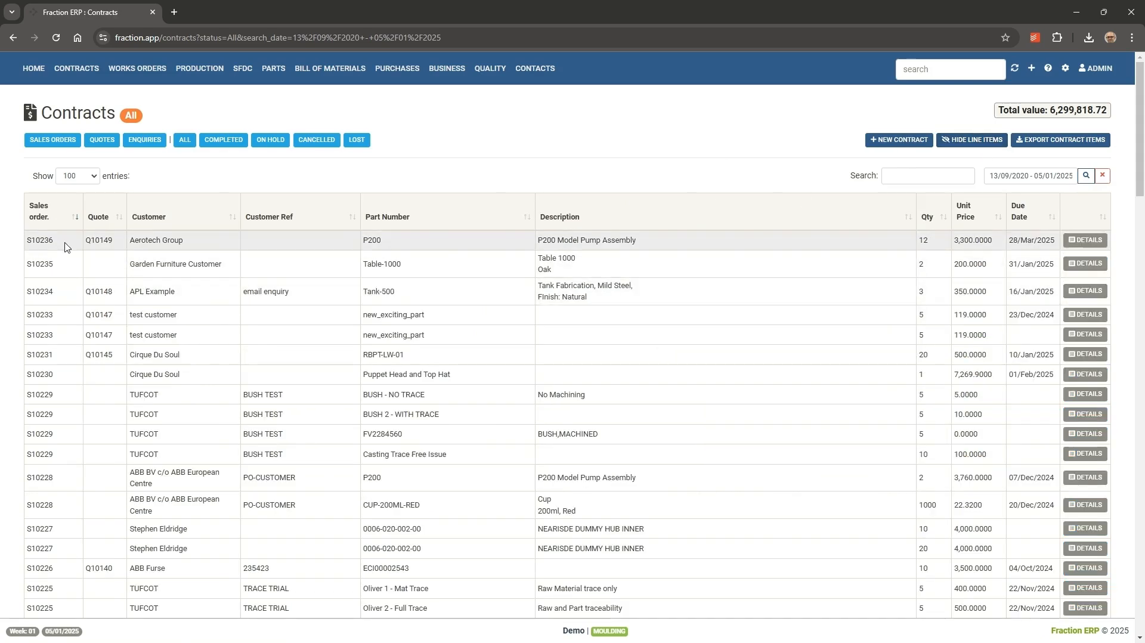
{"action": "left_click_drag", "start_coordinate": [382, 241], "coordinate": [365, 244]}
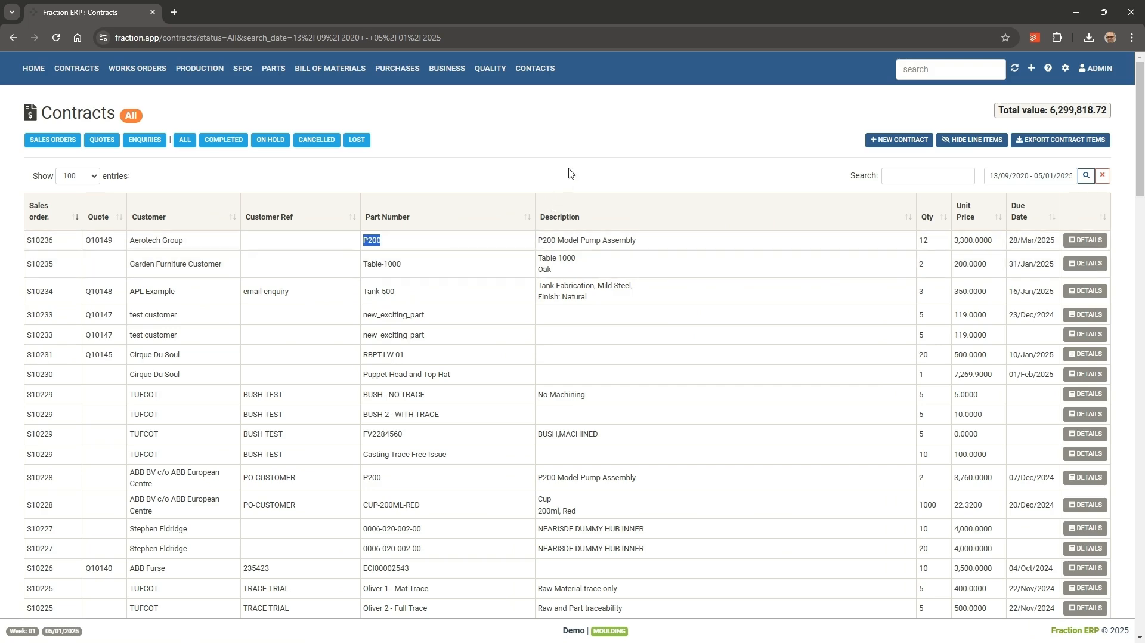
{"action": "key", "text": "alt+Left"}
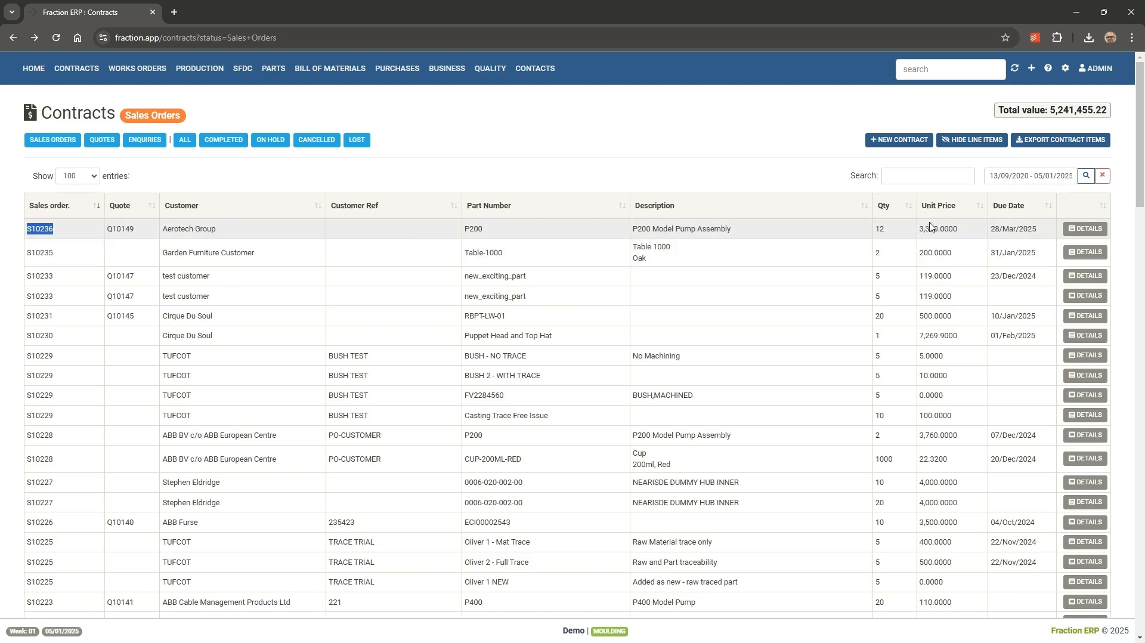
- Open the Aerotech Group sales order for the P200 pump assembly and create a works order for 12 units from its line item
{"action": "left_click", "coordinate": [1071, 232]}
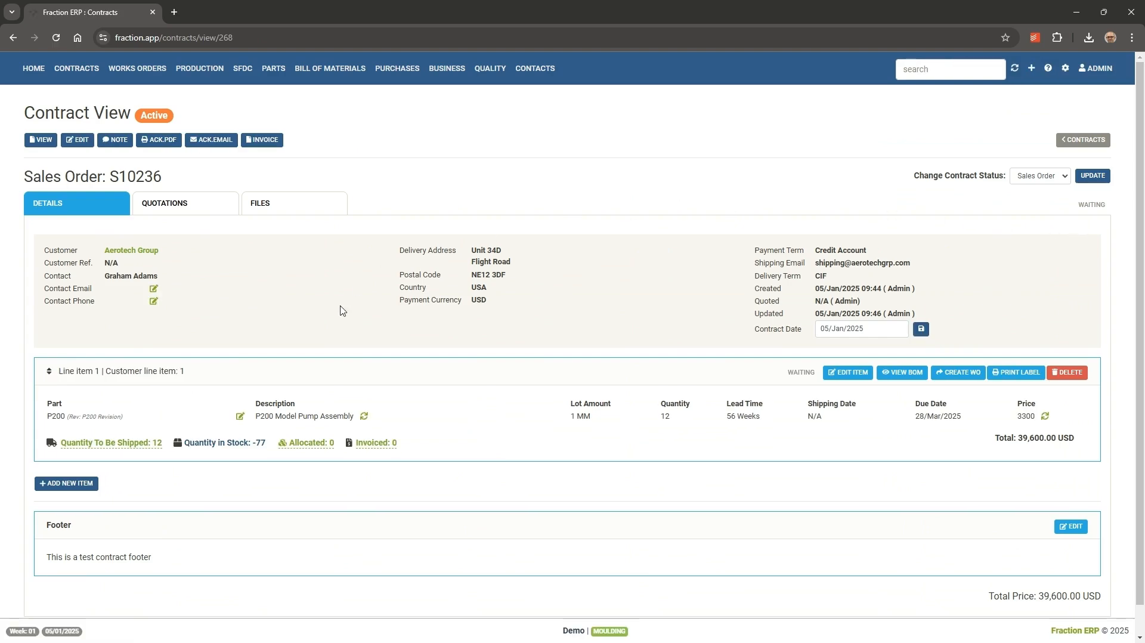
{"action": "left_click", "coordinate": [974, 380]}
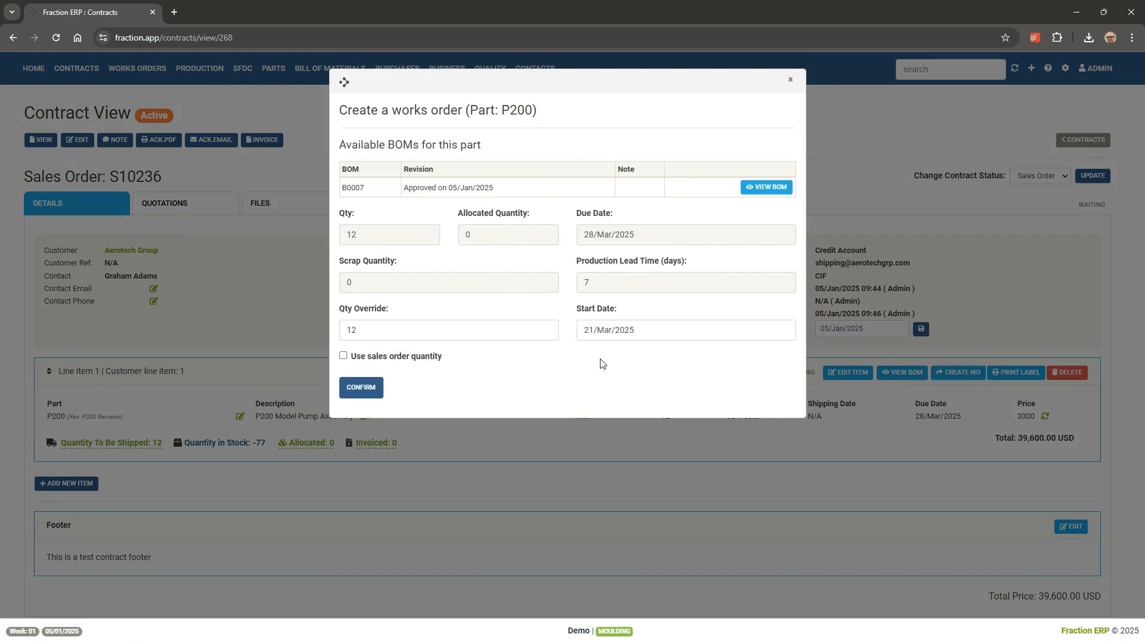
{"action": "left_click", "coordinate": [369, 333]}
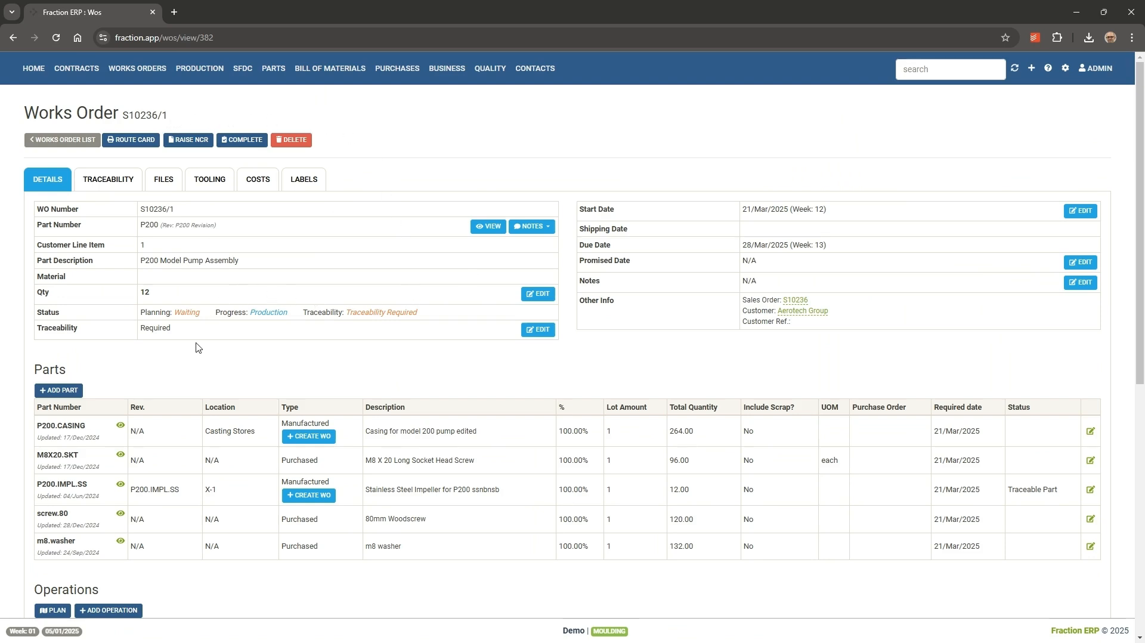
- Record the works order's traceability as batch items, applying batch number 05012025 to all 12 units, and save it
{"action": "left_click", "coordinate": [539, 330]}
{"action": "left_click", "coordinate": [457, 179]}
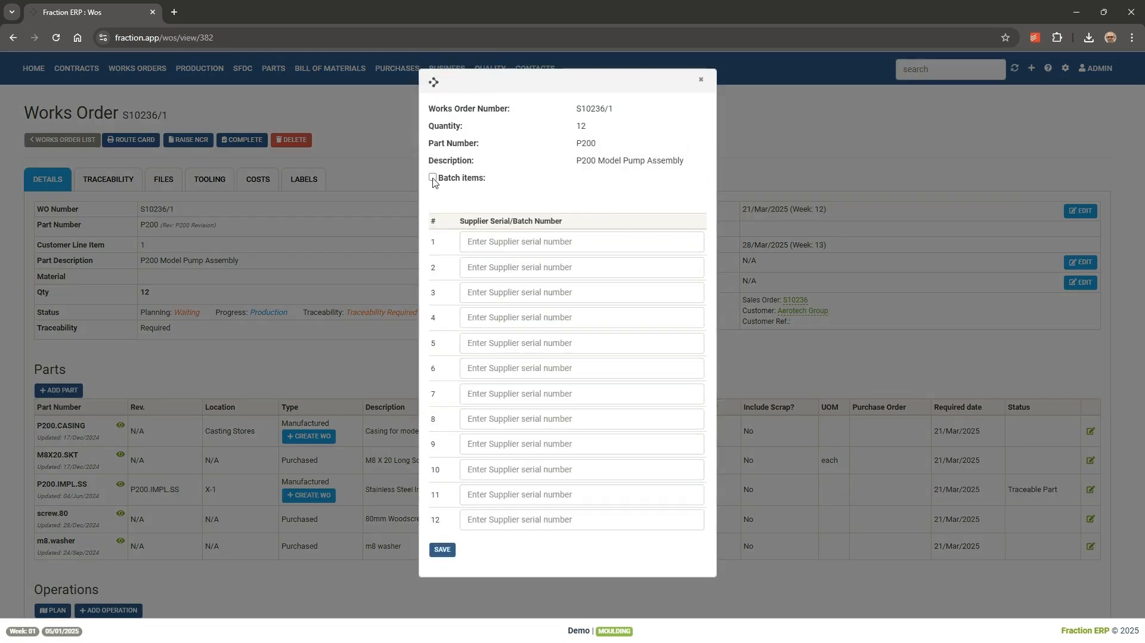
{"action": "left_click", "coordinate": [605, 181]}
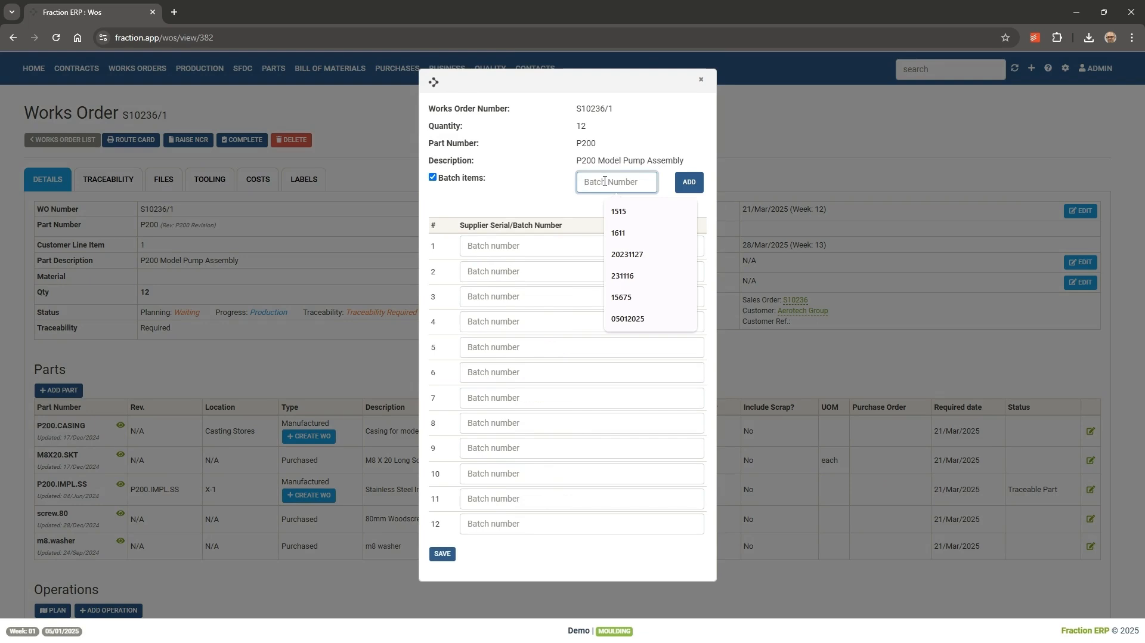
{"action": "type", "text": "05012025"}
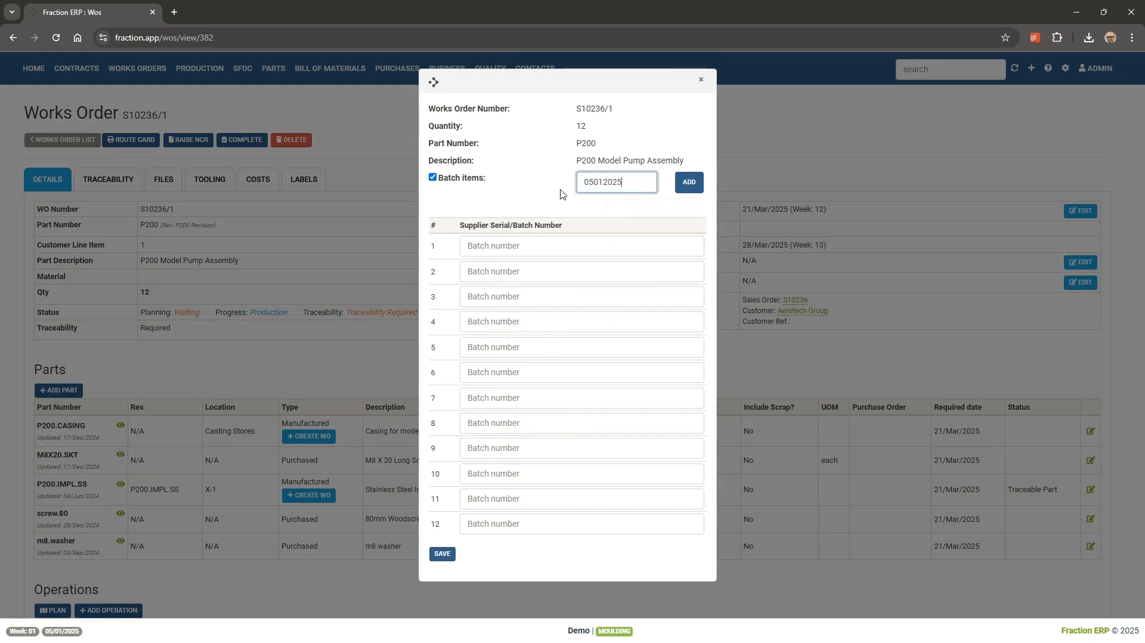
{"action": "left_click", "coordinate": [687, 183]}
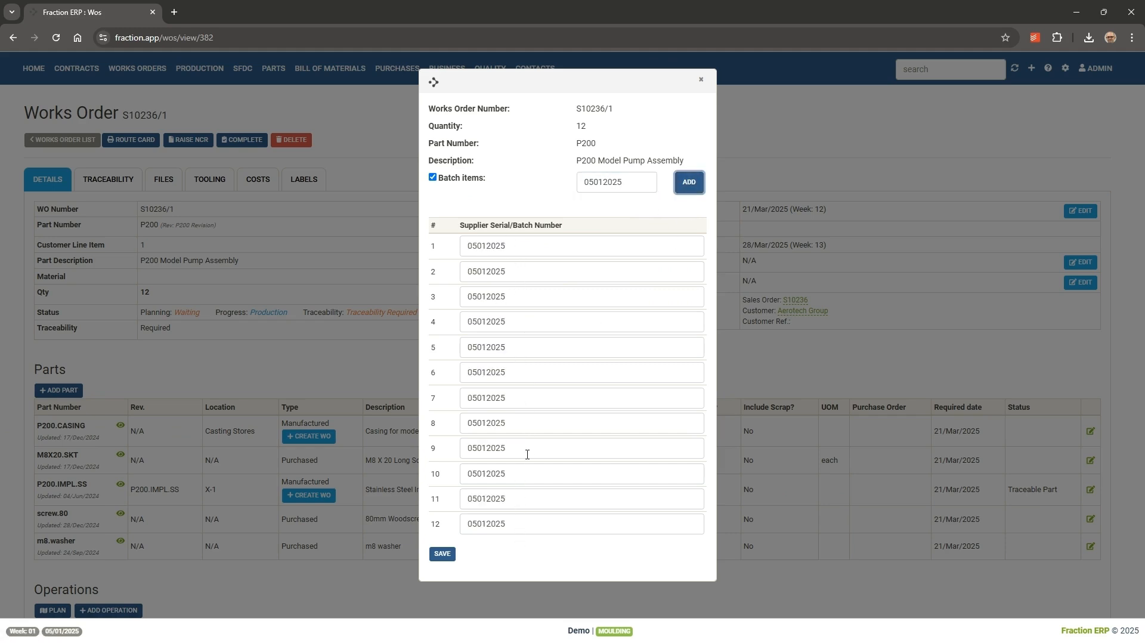
{"action": "left_click", "coordinate": [544, 249]}
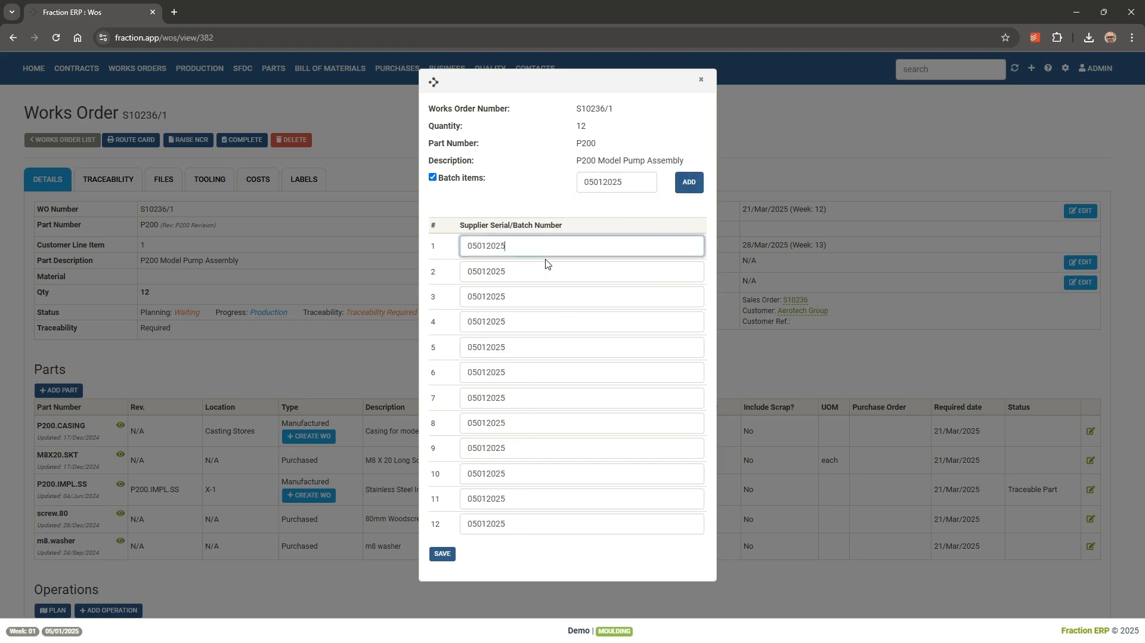
{"action": "left_click", "coordinate": [539, 299]}
{"action": "left_click", "coordinate": [536, 324]}
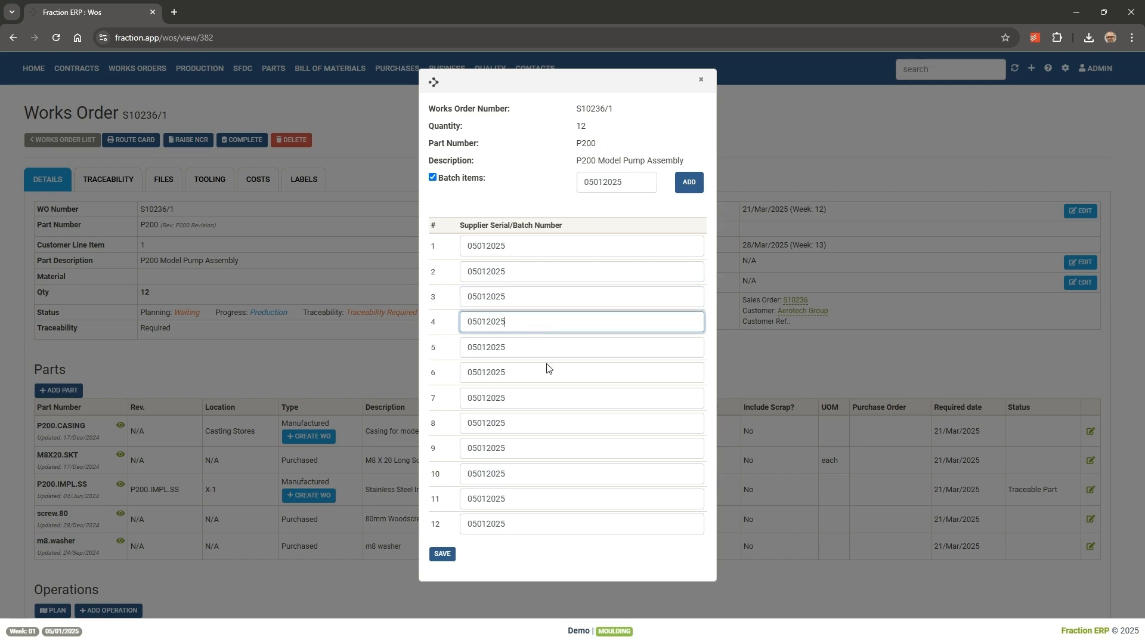
{"action": "left_click", "coordinate": [445, 554]}
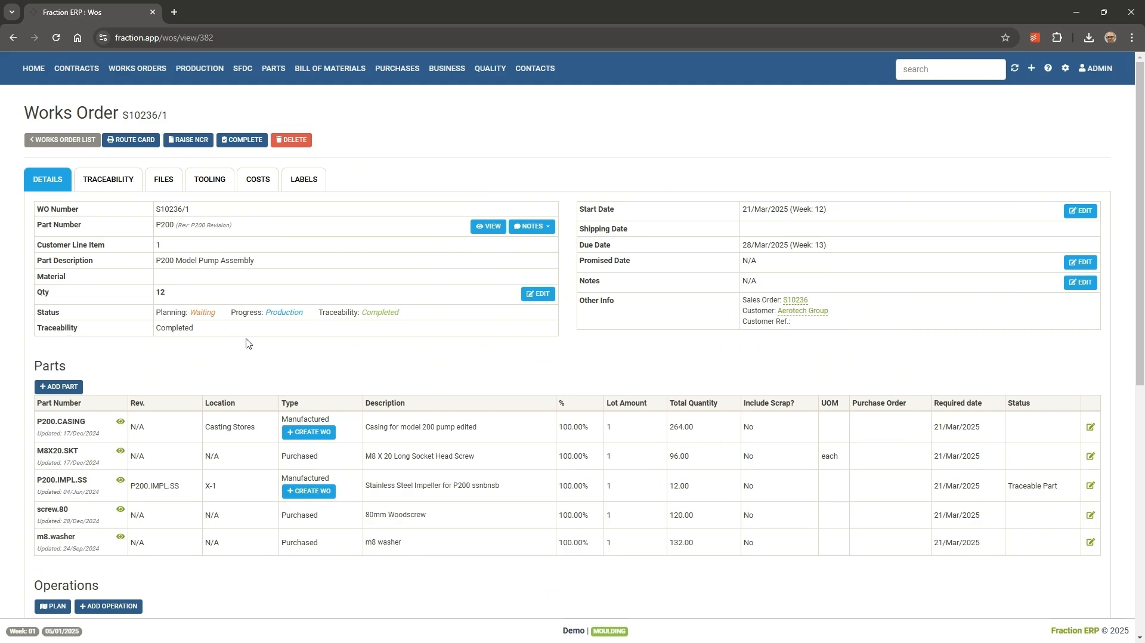
- Review the works order's parts list, operations and part notes
{"action": "scroll", "coordinate": [249, 343], "scroll_direction": "down", "scroll_amount": 2}
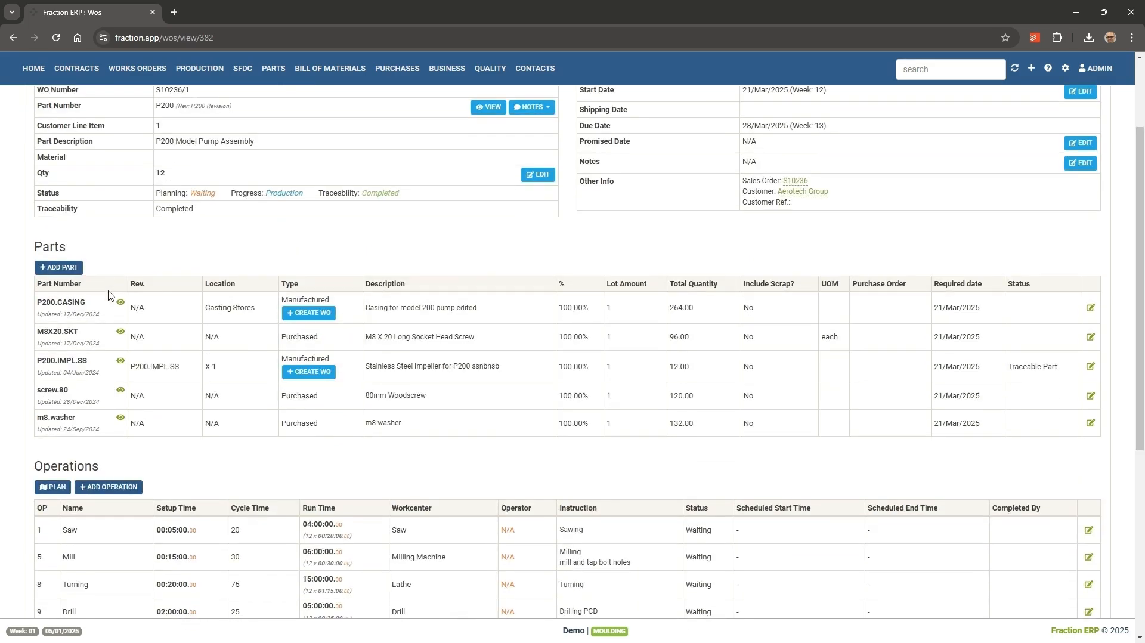
{"action": "scroll", "coordinate": [215, 403], "scroll_direction": "down", "scroll_amount": 4}
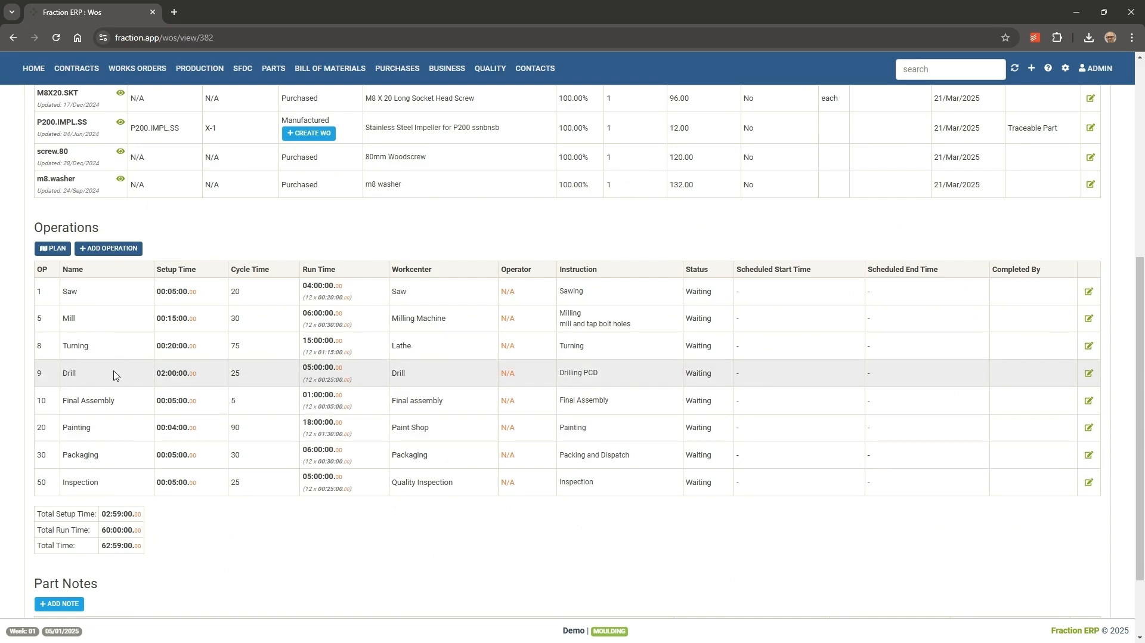
{"action": "scroll", "coordinate": [185, 537], "scroll_direction": "down", "scroll_amount": 2}
{"action": "scroll", "coordinate": [435, 485], "scroll_direction": "up", "scroll_amount": 8}
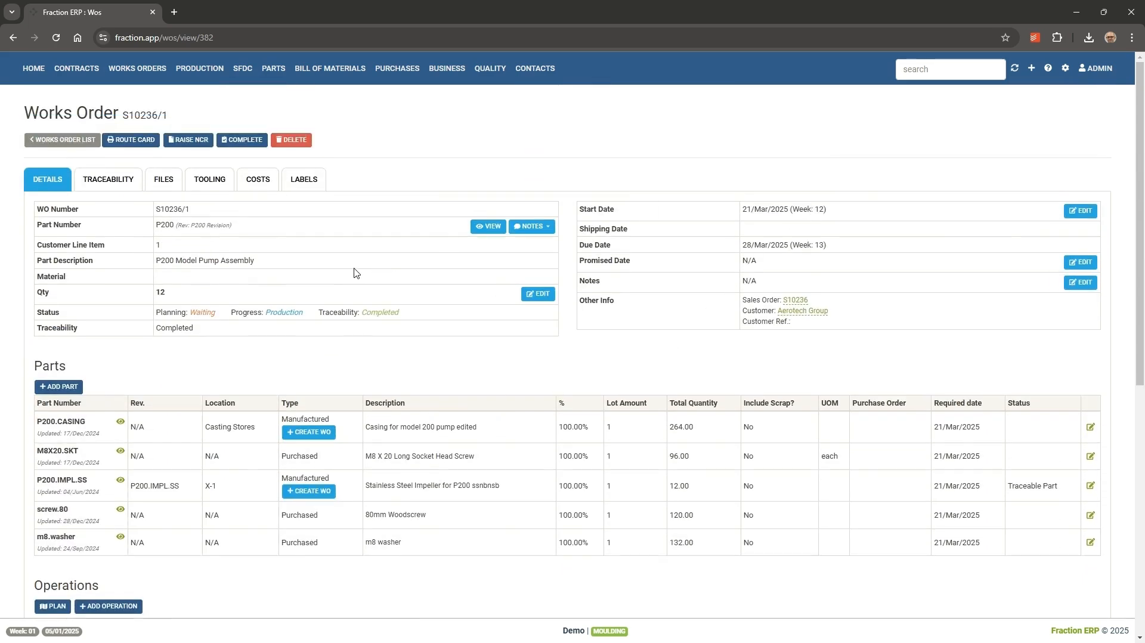
- View the works order's traceability records, related files, tooling, labour costs and labels in turn
{"action": "left_click", "coordinate": [115, 183]}
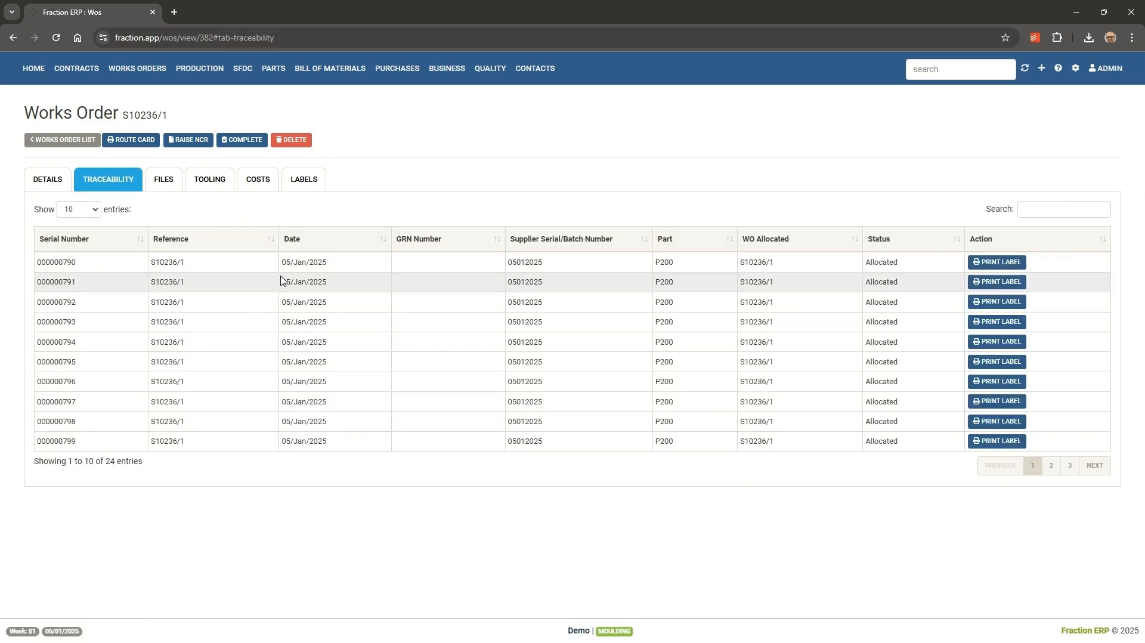
{"action": "left_click", "coordinate": [160, 182]}
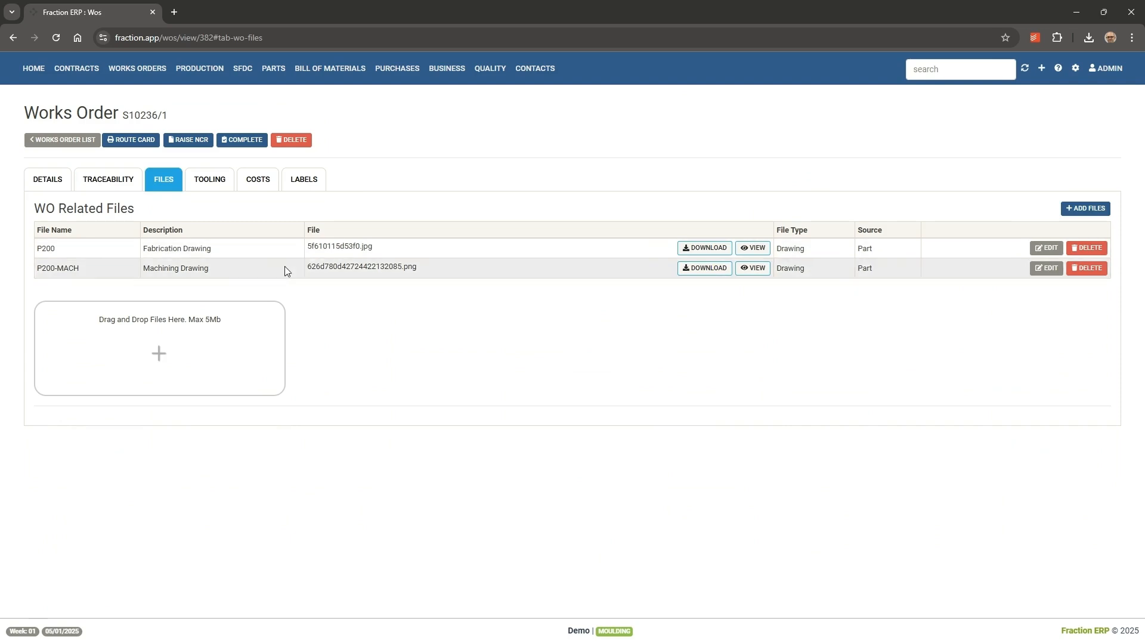
{"action": "left_click", "coordinate": [205, 179]}
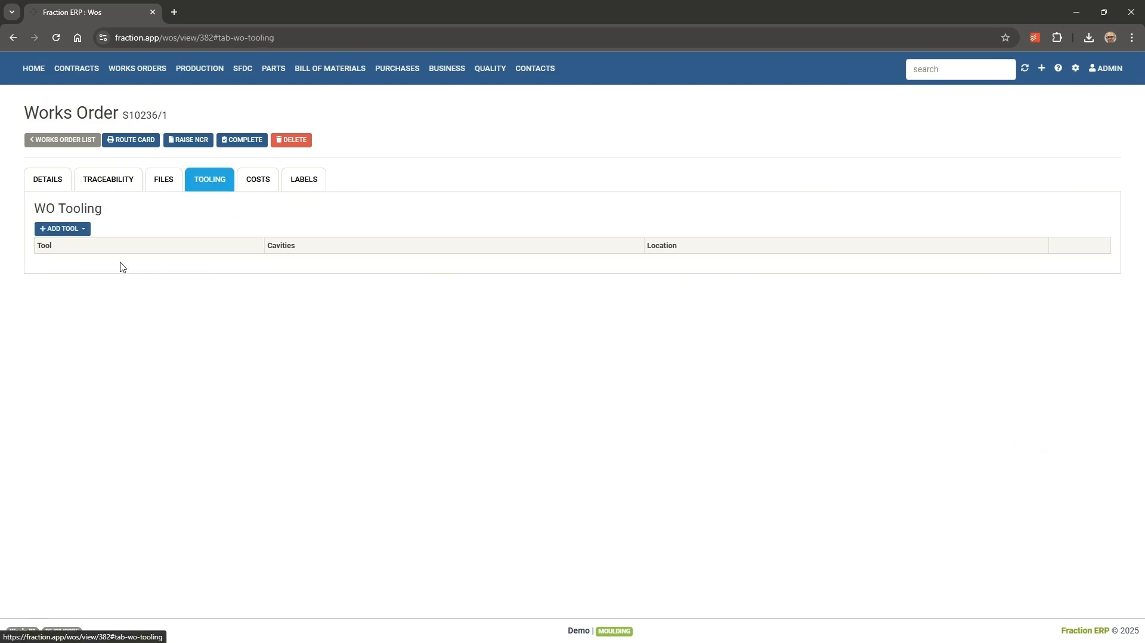
{"action": "left_click", "coordinate": [267, 184]}
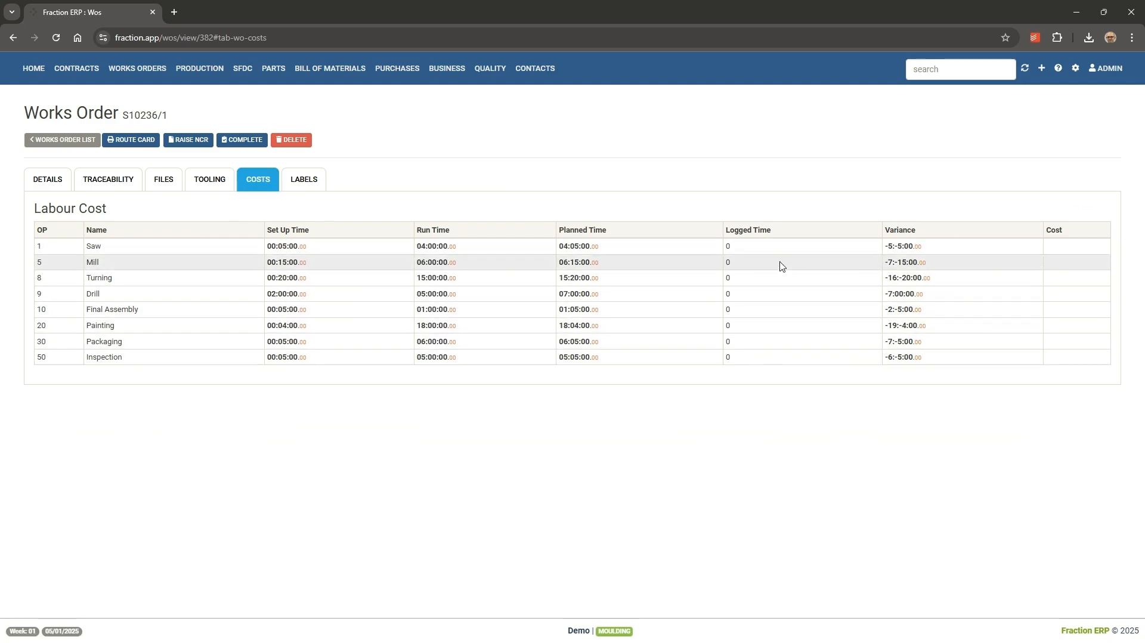
{"action": "left_click", "coordinate": [309, 184]}
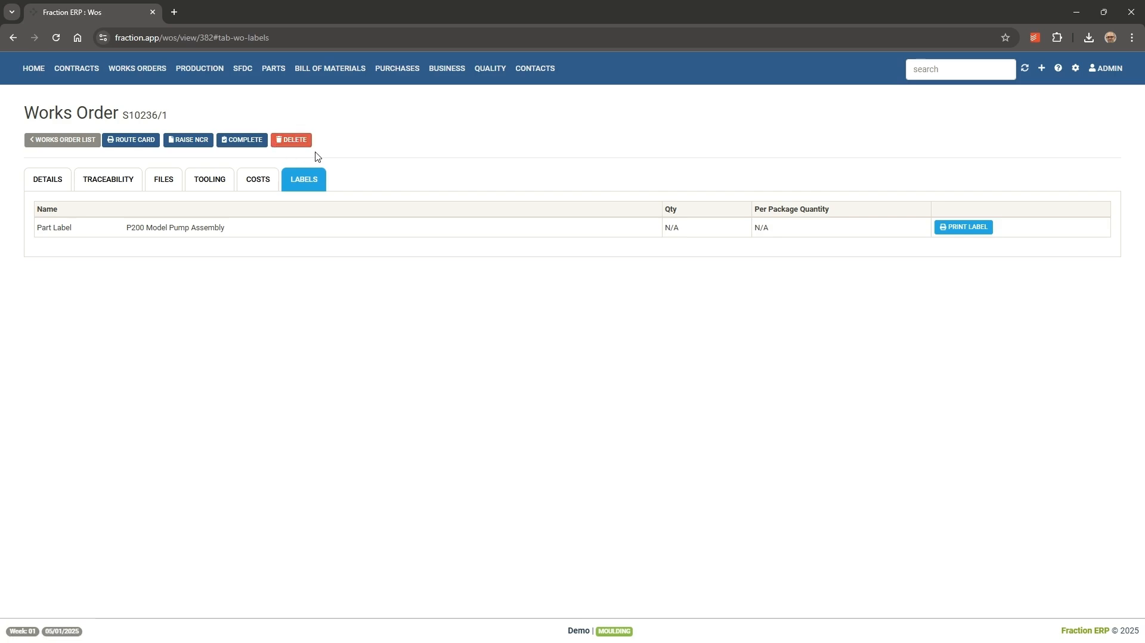
- Return to the works orders list and open the stock works order form for manufactured part P200
{"action": "left_click", "coordinate": [75, 142]}
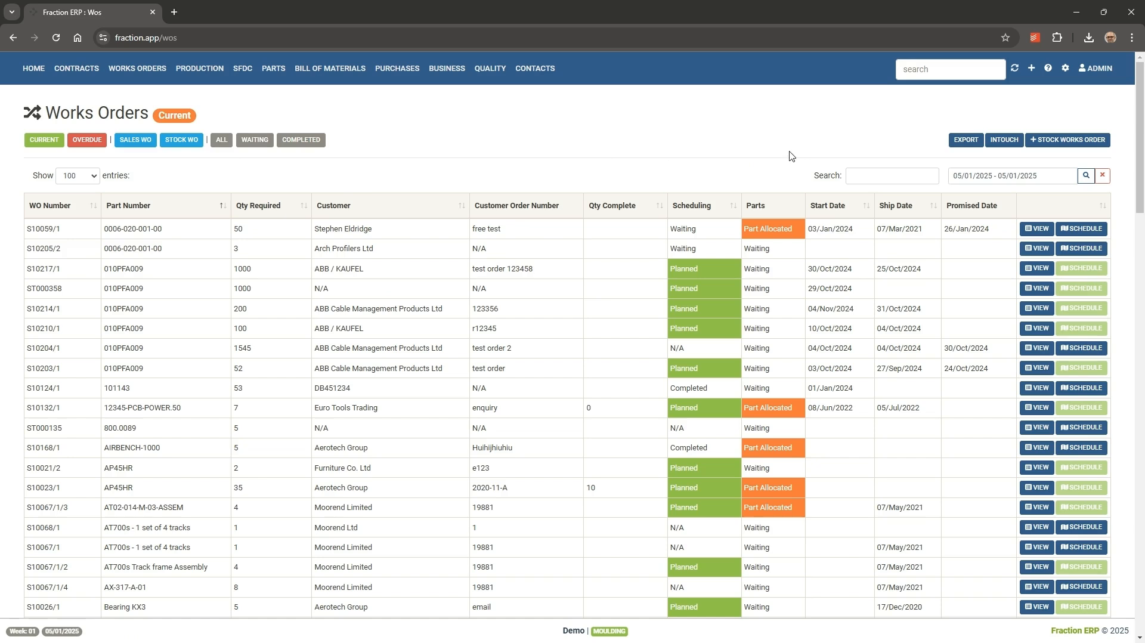
{"action": "left_click", "coordinate": [1089, 148]}
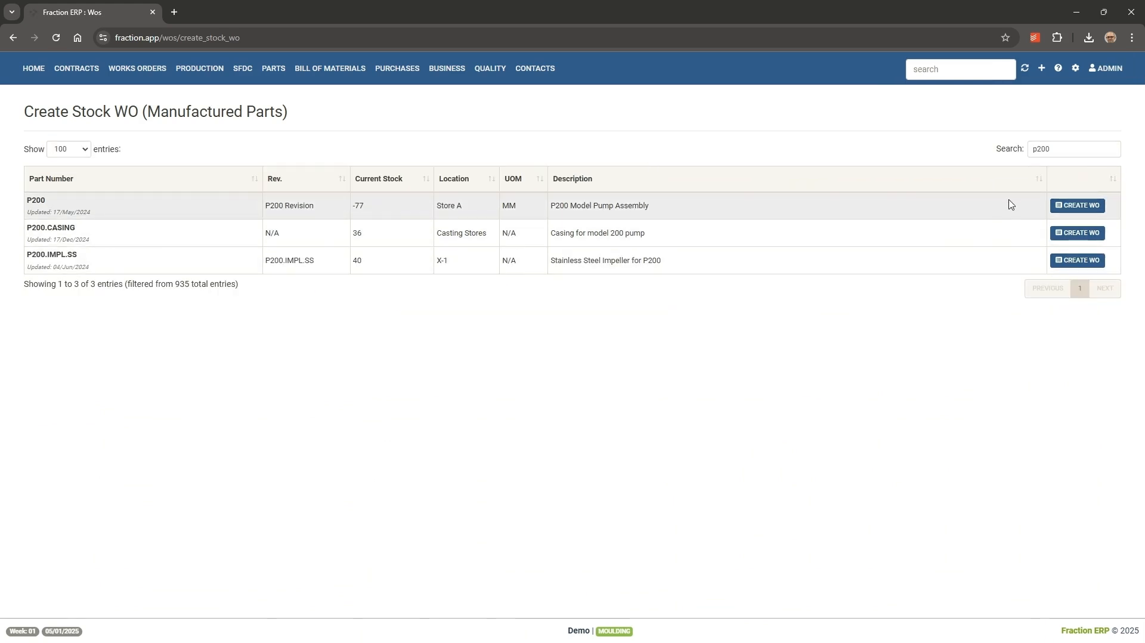
{"action": "left_click_drag", "start_coordinate": [1050, 148], "coordinate": [1024, 149]}
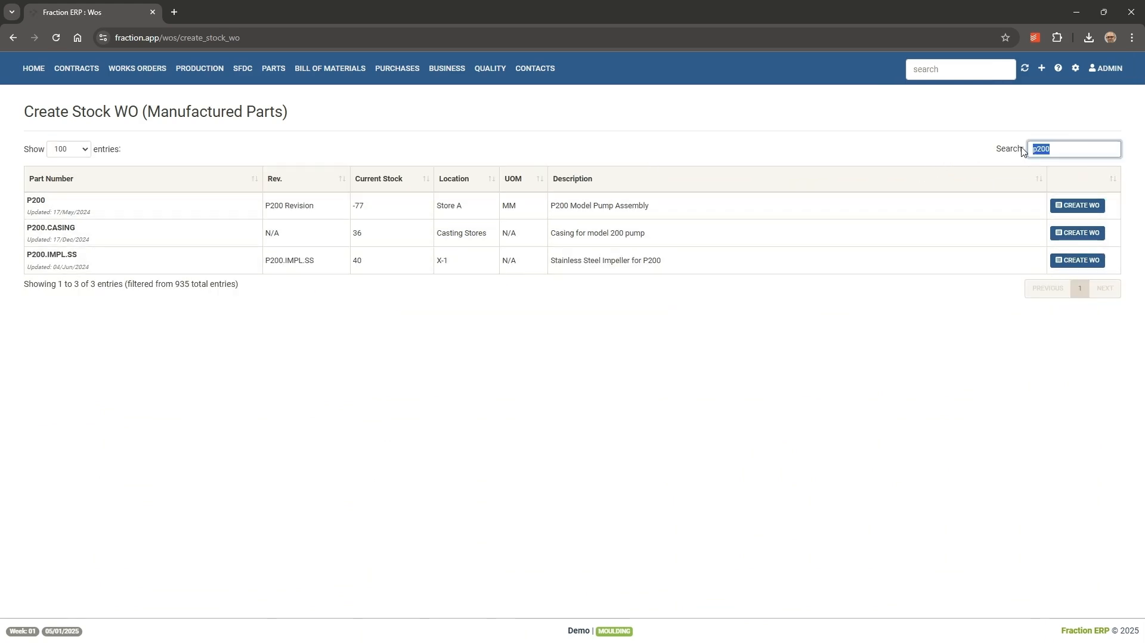
{"action": "left_click", "coordinate": [679, 125]}
{"action": "left_click", "coordinate": [1086, 203]}
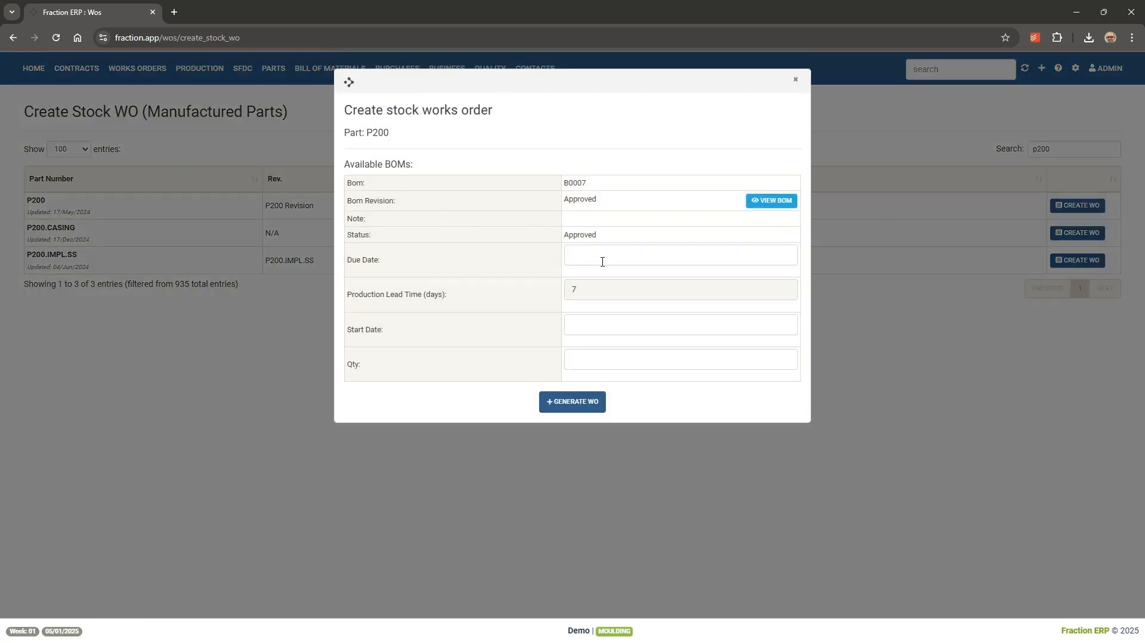
- Look at the due date calendar and quantity options for the P200 stock works order, closing the form without generating it
{"action": "left_click", "coordinate": [609, 256]}
{"action": "left_click", "coordinate": [683, 275]}
{"action": "left_click", "coordinate": [683, 275]}
{"action": "left_click", "coordinate": [683, 276]}
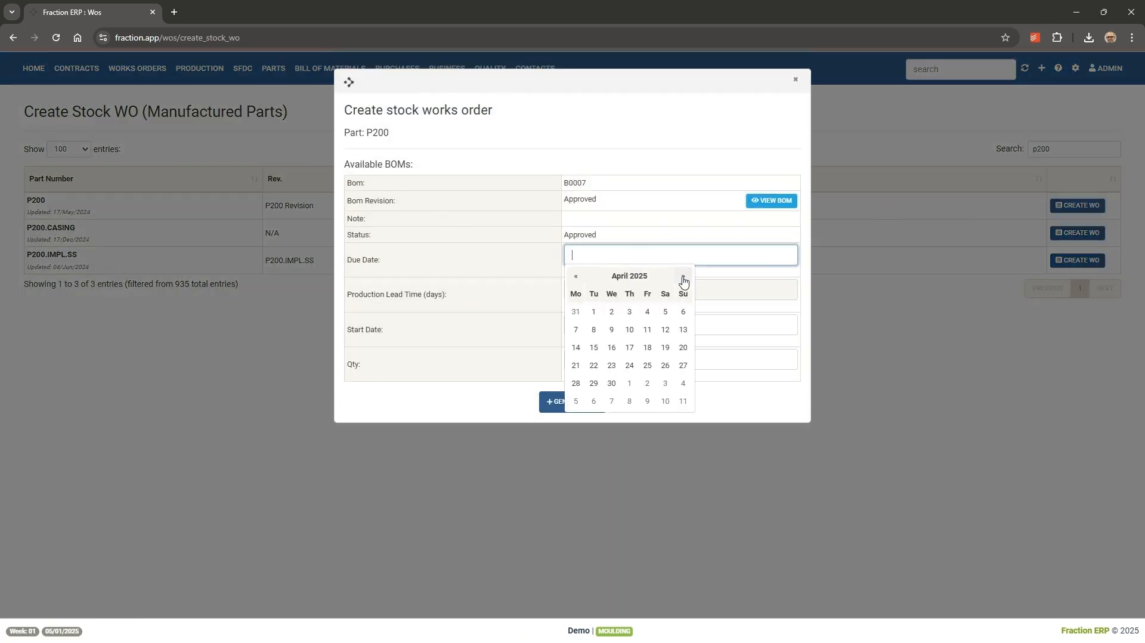
{"action": "left_click", "coordinate": [482, 254]}
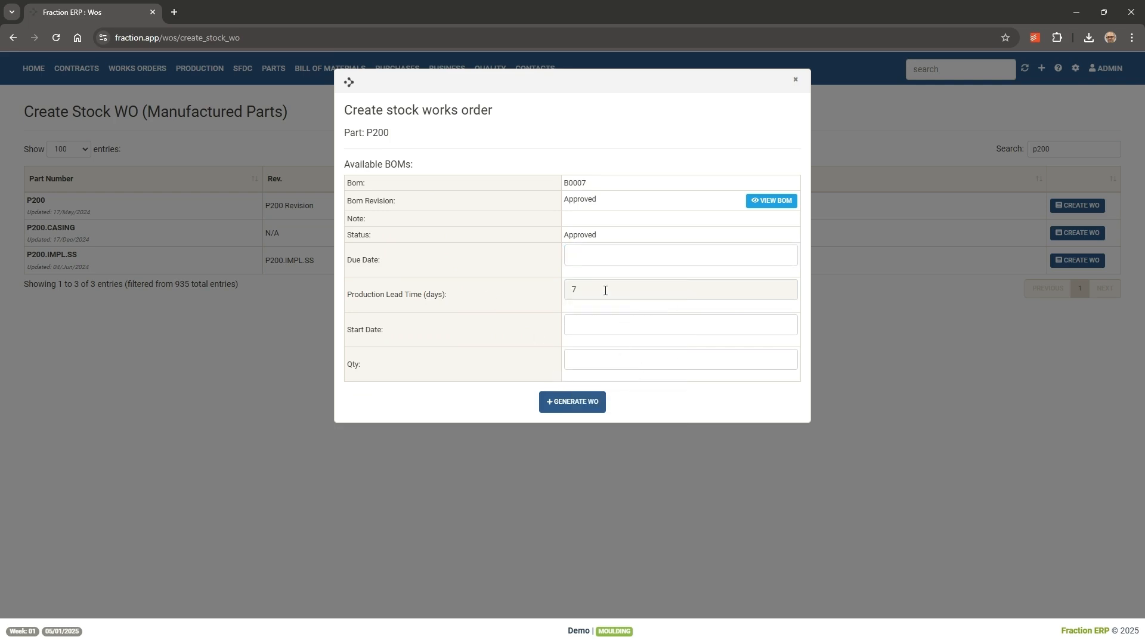
{"action": "left_click", "coordinate": [634, 368]}
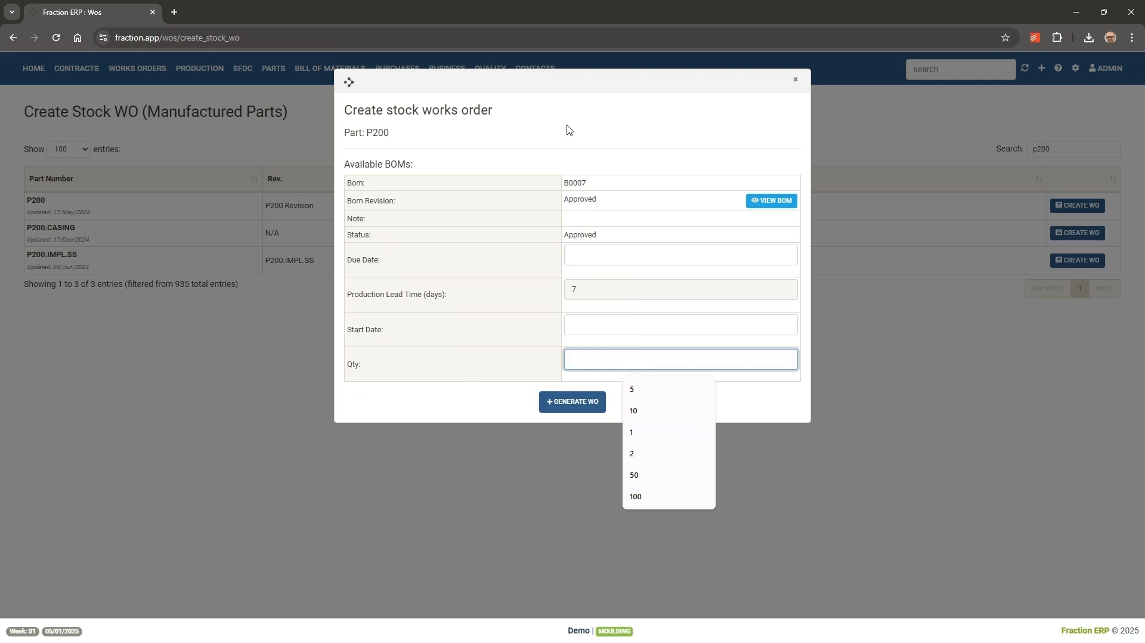
{"action": "left_click", "coordinate": [794, 79]}
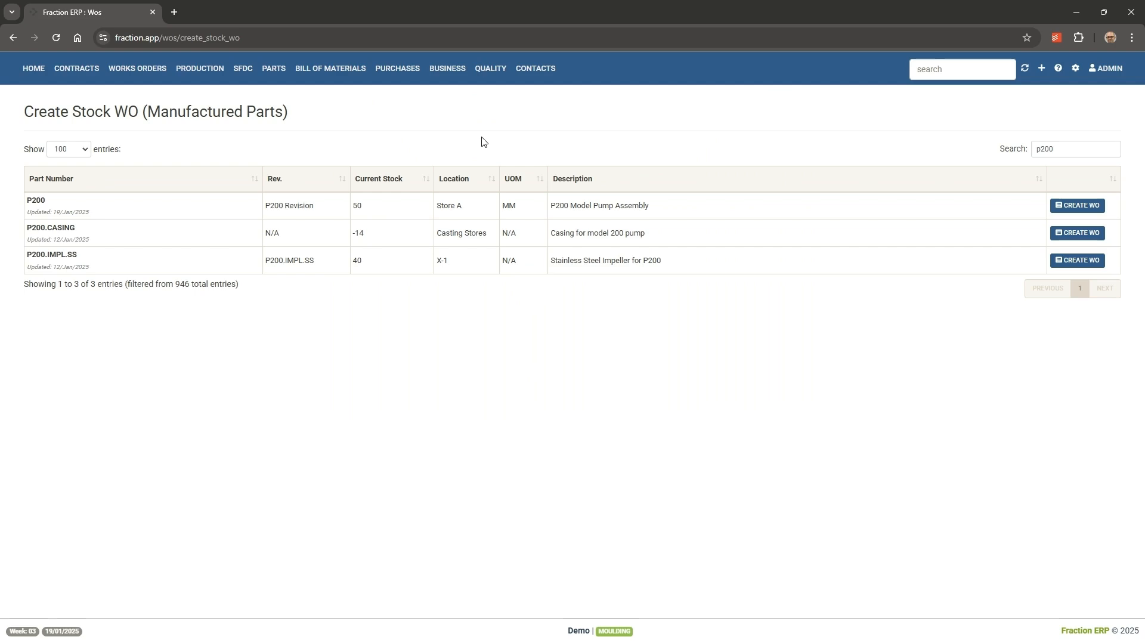
- Examine the production schedule along its timeline, first by works order and then by workcenter
{"action": "left_click", "coordinate": [162, 76]}
{"action": "left_click", "coordinate": [174, 111]}
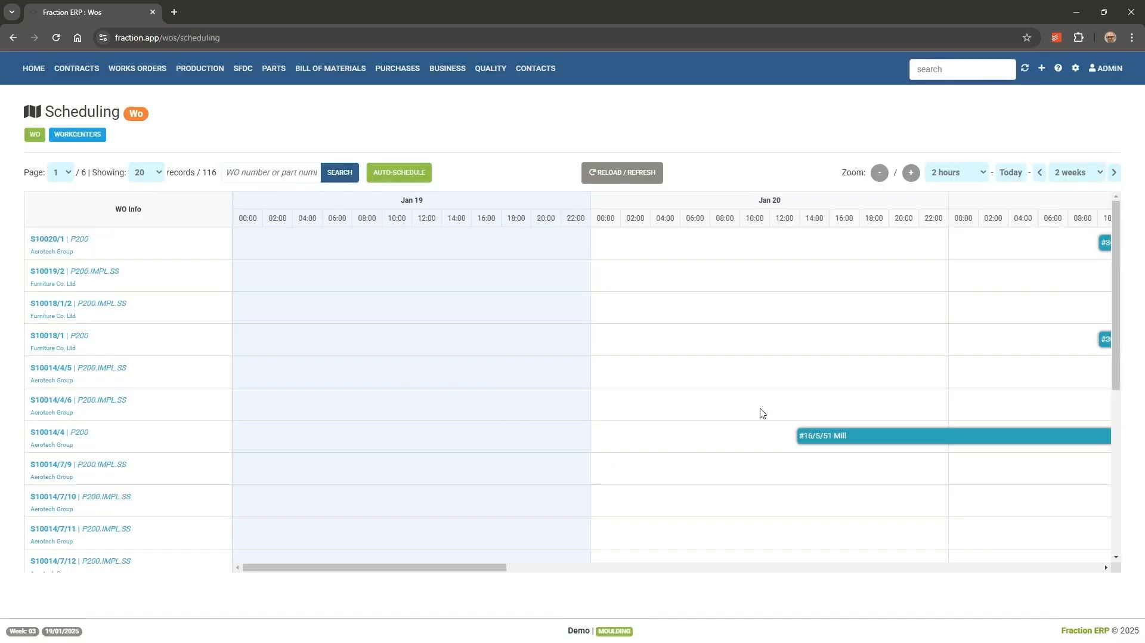
{"action": "left_click_drag", "start_coordinate": [491, 568], "coordinate": [618, 566]}
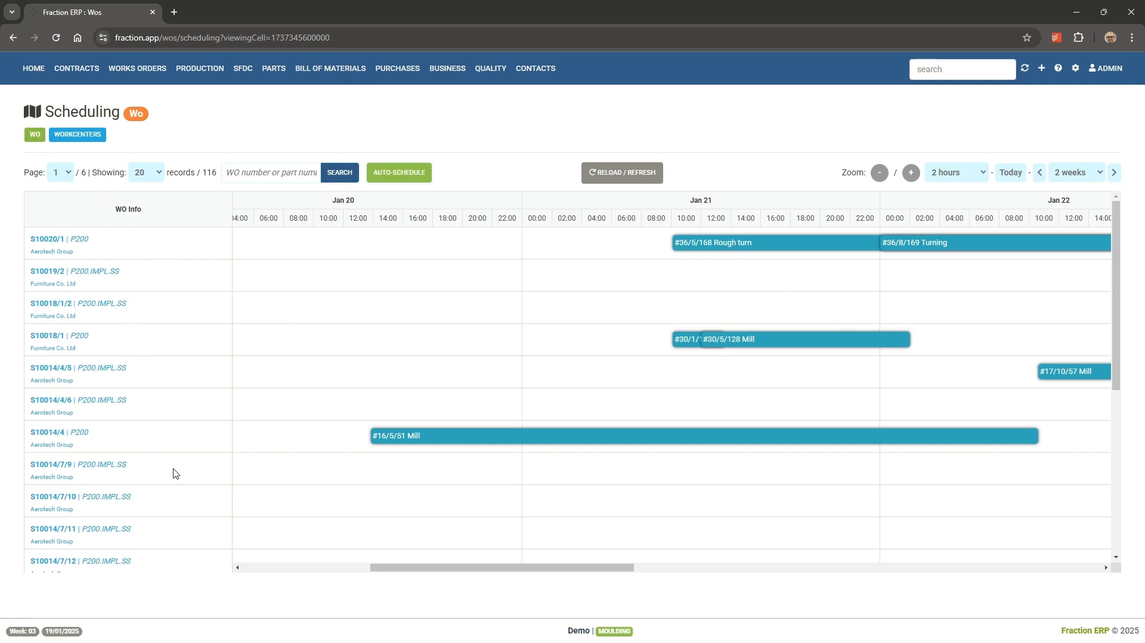
{"action": "left_click_drag", "start_coordinate": [458, 571], "coordinate": [541, 572]}
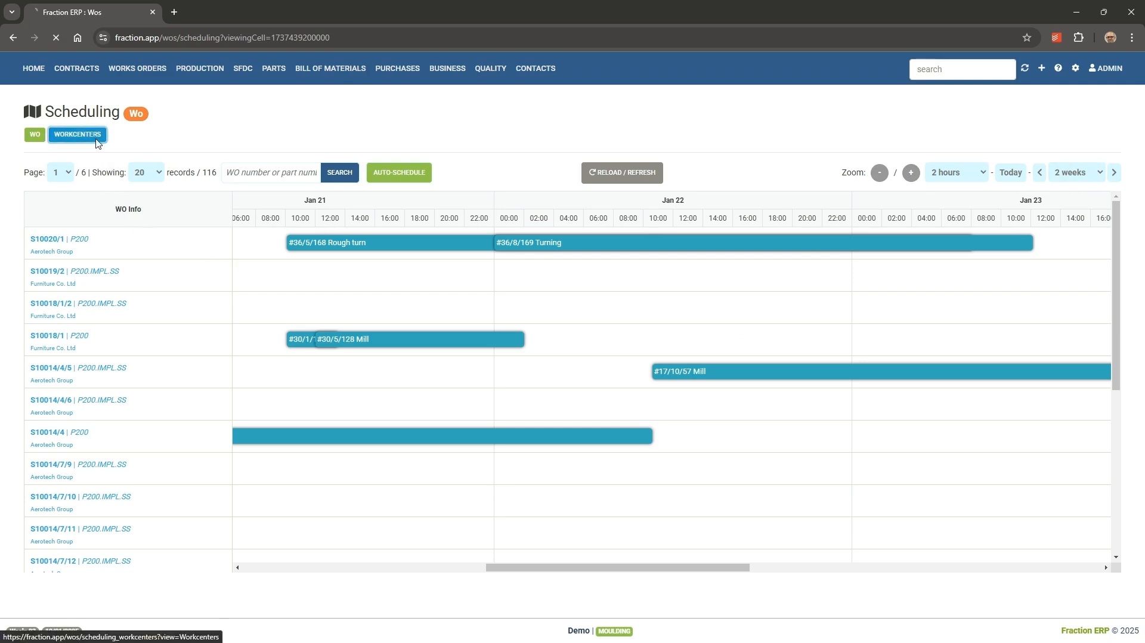
{"action": "left_click", "coordinate": [96, 139]}
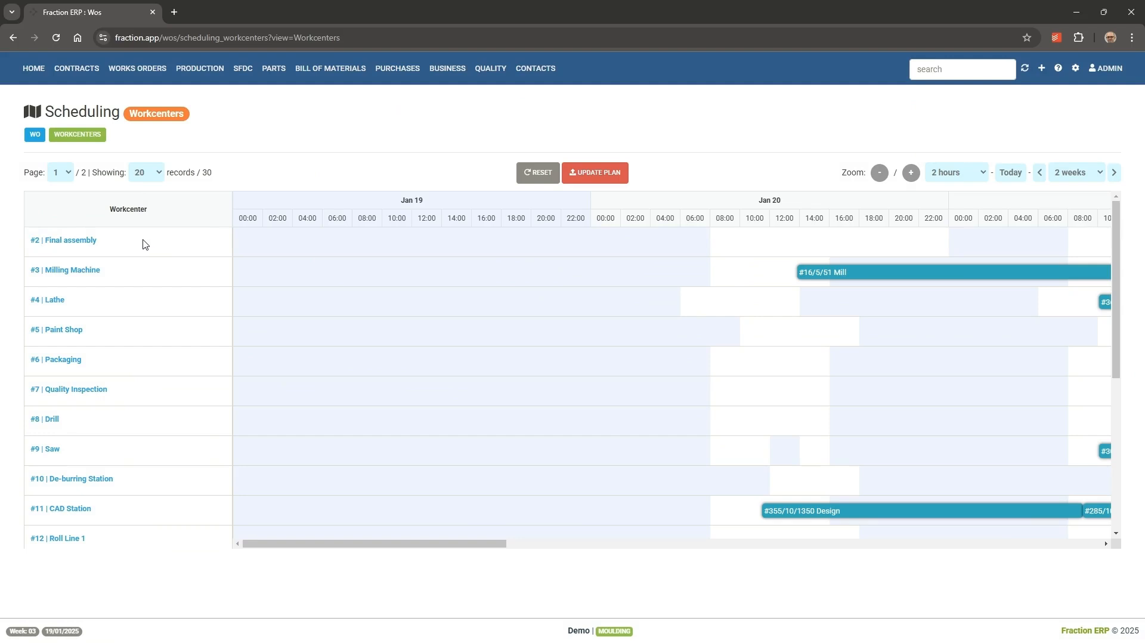
{"action": "left_click_drag", "start_coordinate": [383, 544], "coordinate": [505, 547]}
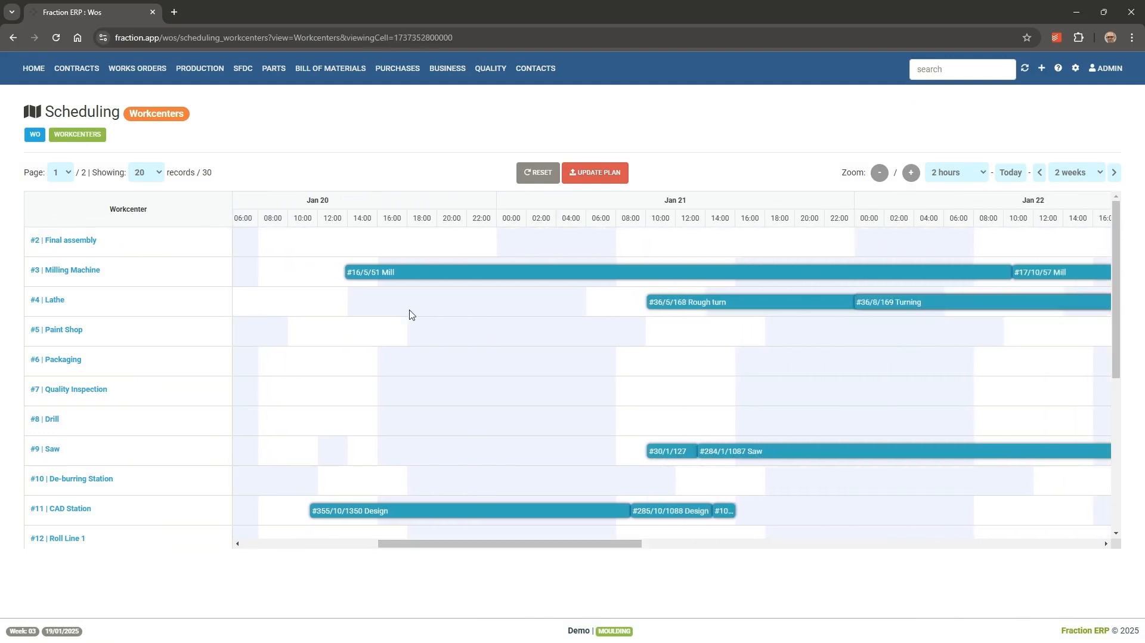
- Widen the workcenter schedule to a 3-month range and show the linked operations of Lathe operation #30/8/129
{"action": "mouse_move", "coordinate": [378, 284]}
{"action": "left_click", "coordinate": [1097, 172]}
{"action": "left_click", "coordinate": [1072, 280]}
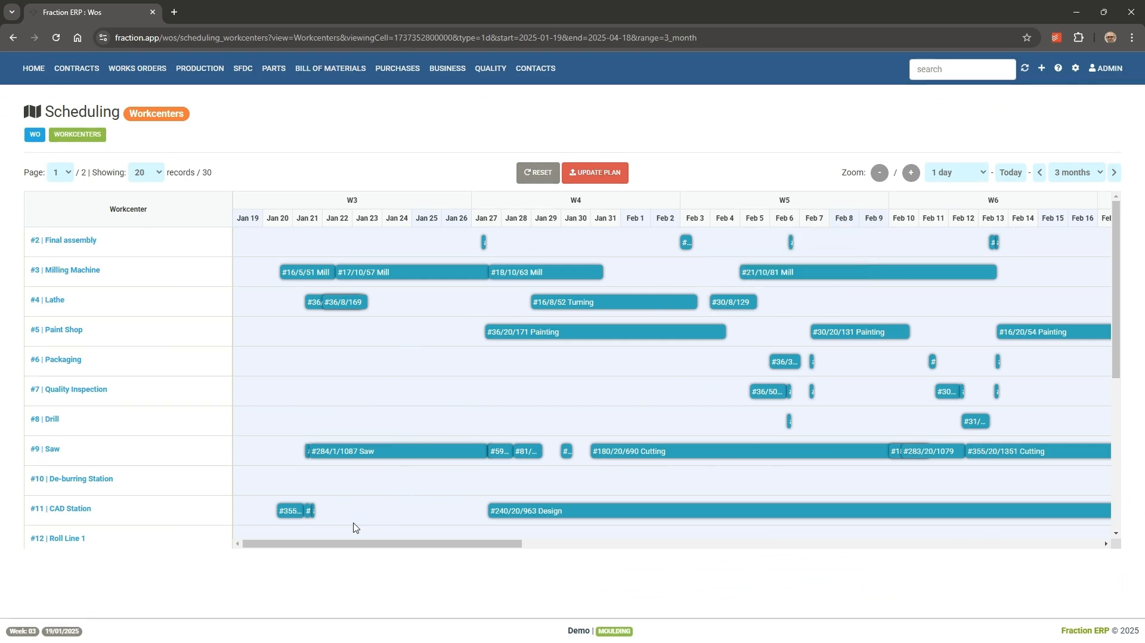
{"action": "left_click_drag", "start_coordinate": [338, 540], "coordinate": [388, 551]}
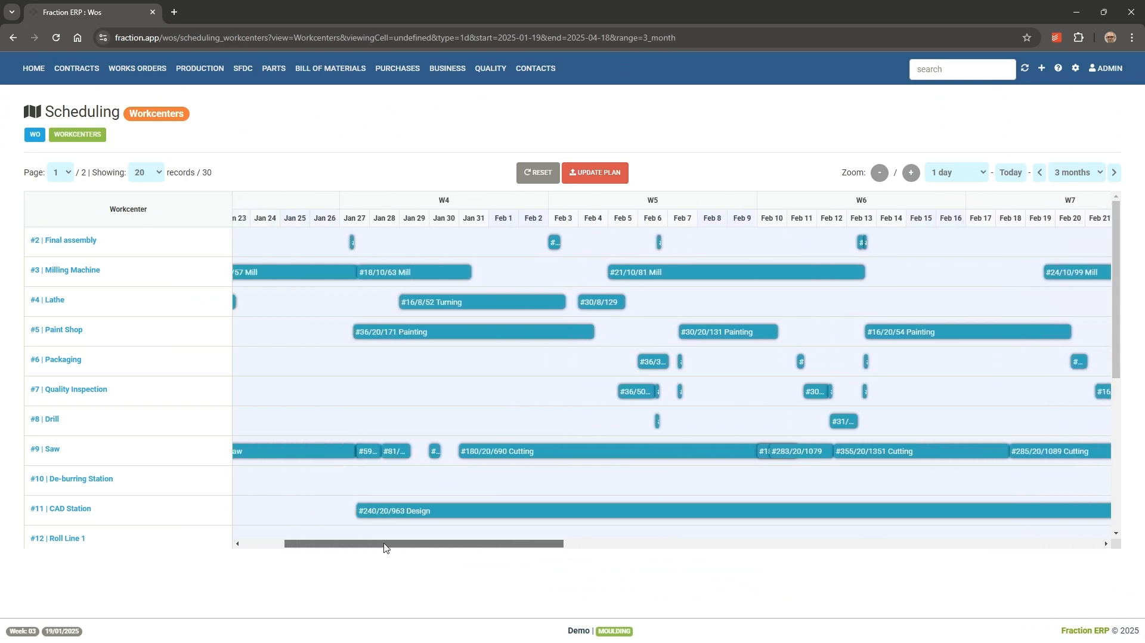
{"action": "left_click", "coordinate": [602, 302]}
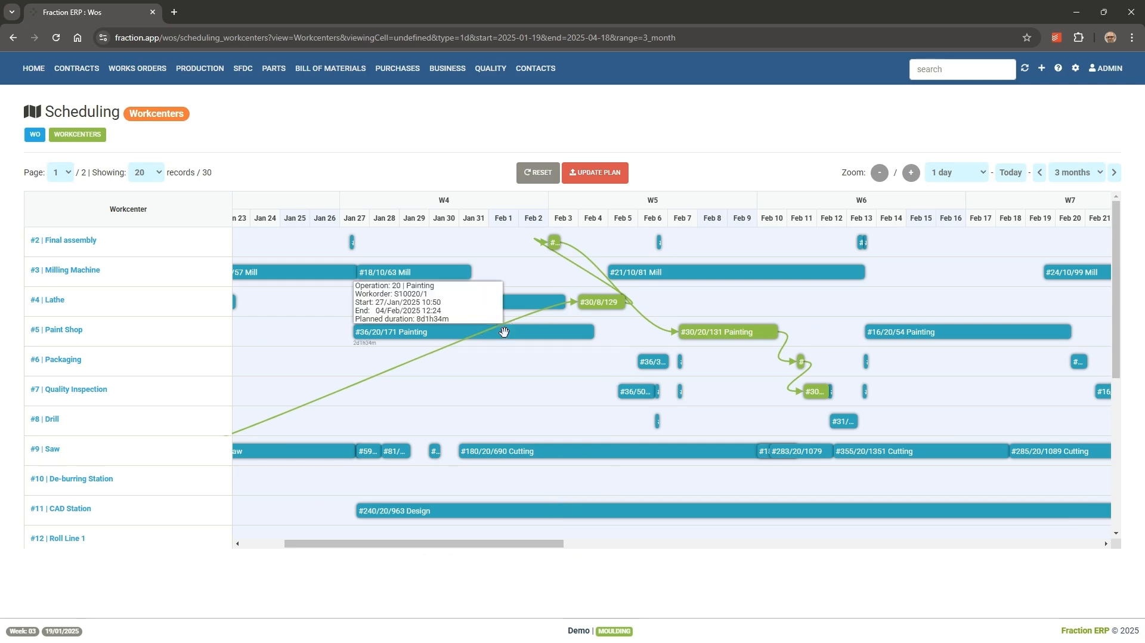
{"action": "left_click_drag", "start_coordinate": [513, 545], "coordinate": [416, 544]}
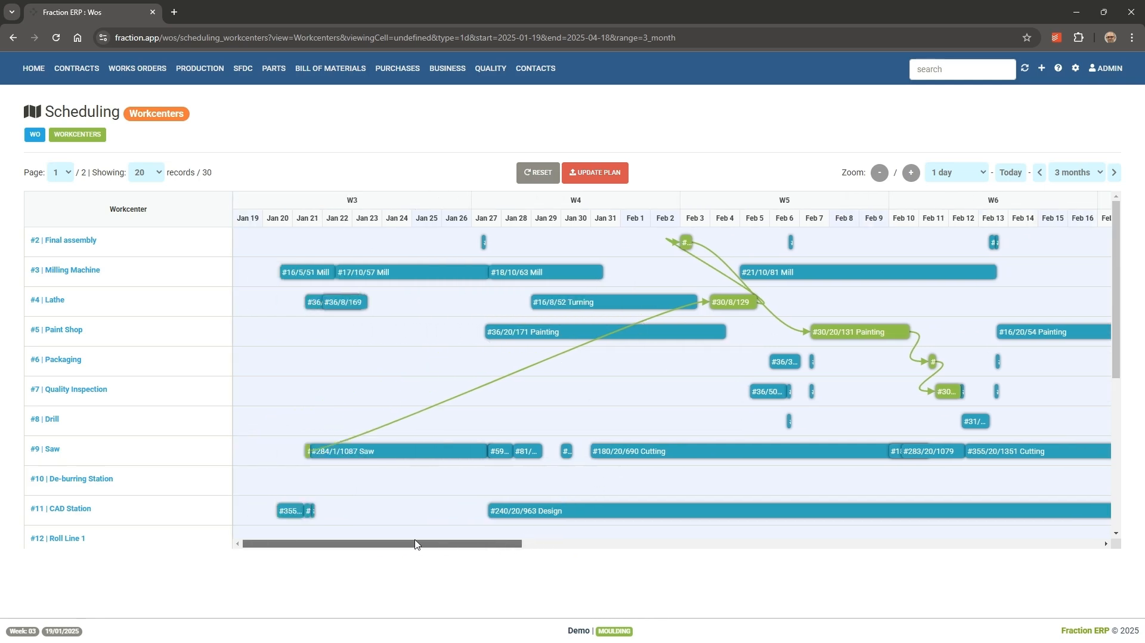
- Move works order S10018/1's Final Assembly operation to February 6, after its Lathe operation, and update the plan
{"action": "mouse_move", "coordinate": [687, 247]}
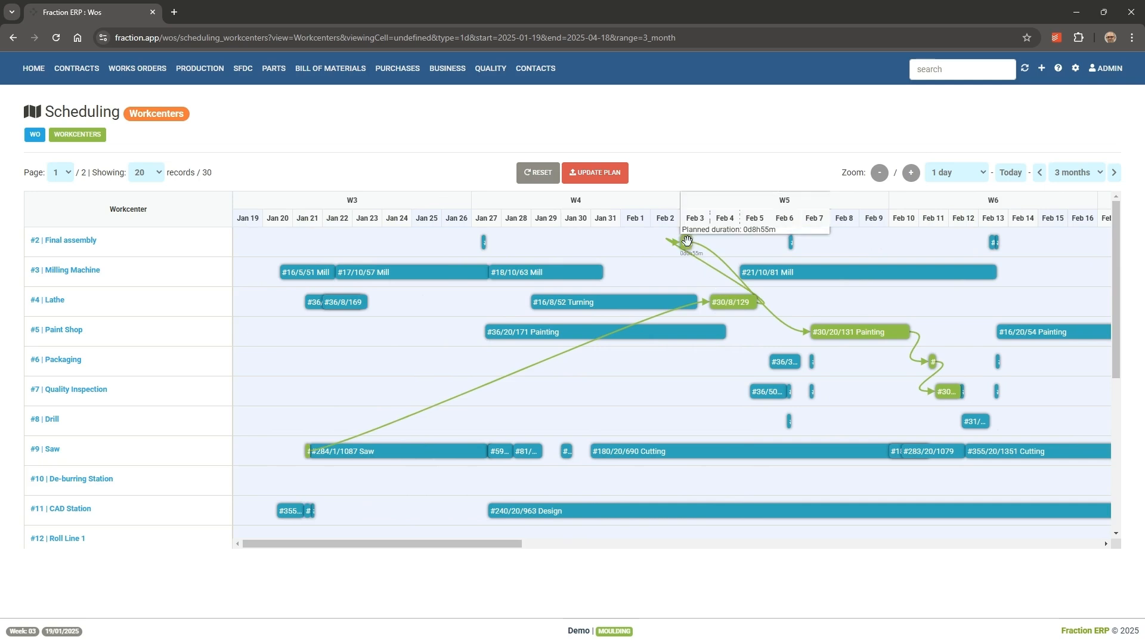
{"action": "mouse_move", "coordinate": [745, 300]}
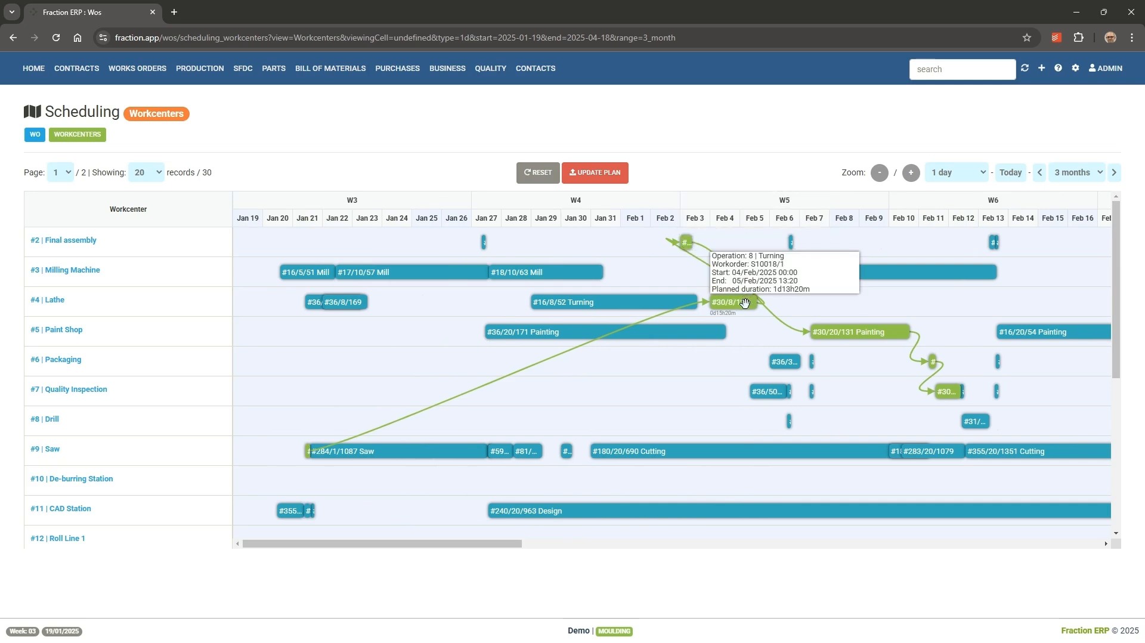
{"action": "left_click_drag", "start_coordinate": [686, 242], "coordinate": [759, 241]}
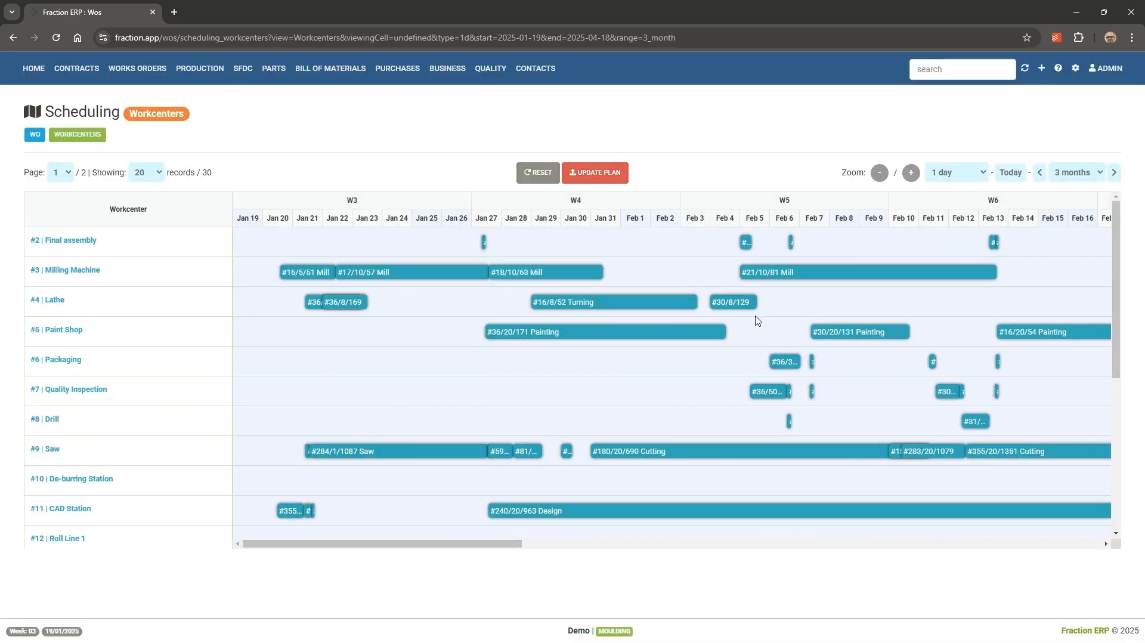
{"action": "left_click_drag", "start_coordinate": [746, 242], "coordinate": [775, 242]}
{"action": "left_click", "coordinate": [753, 299]}
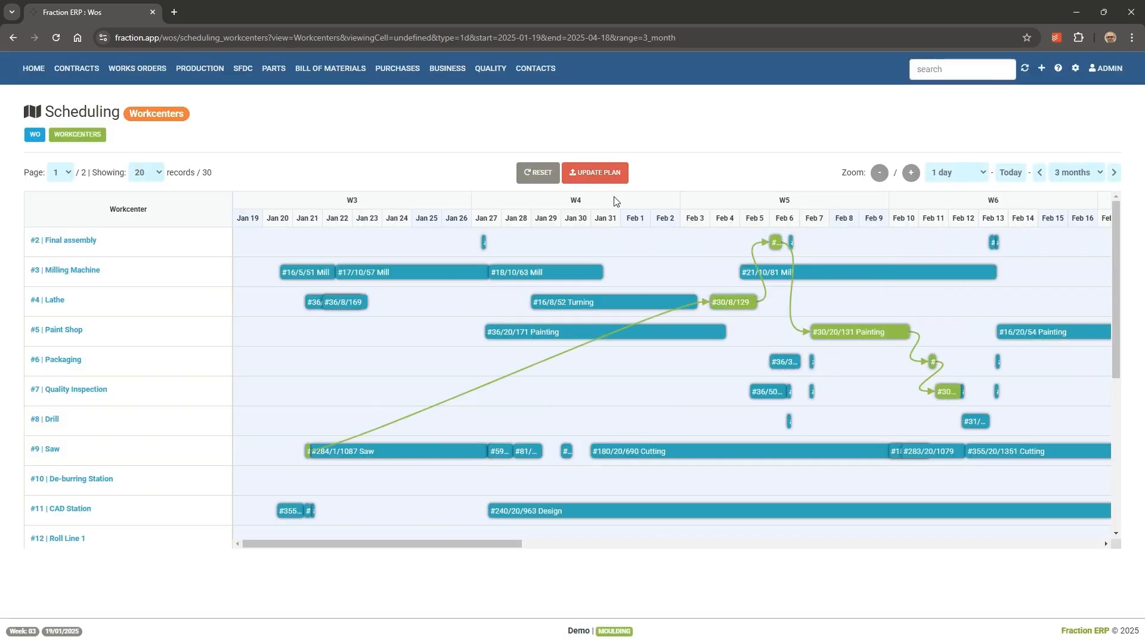
{"action": "left_click", "coordinate": [618, 179]}
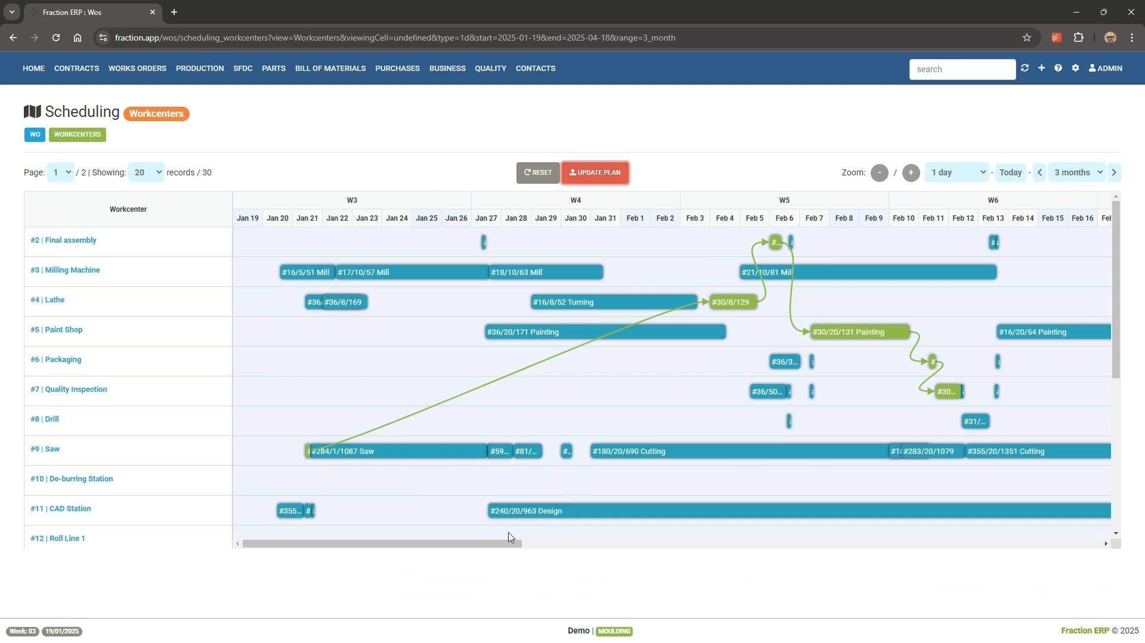
- Switch the timeline to a 3-hour scale and move S10018/1's Final Assembly operation to the evening of February 5
{"action": "left_click_drag", "start_coordinate": [507, 545], "coordinate": [598, 548]}
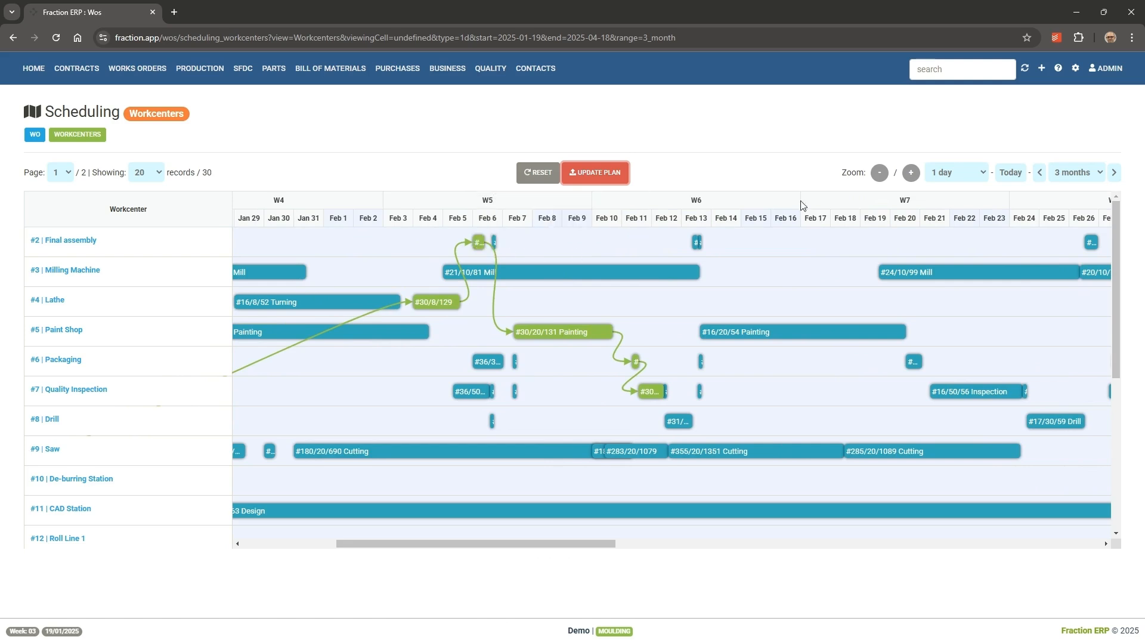
{"action": "left_click", "coordinate": [912, 174]}
{"action": "left_click", "coordinate": [912, 174]}
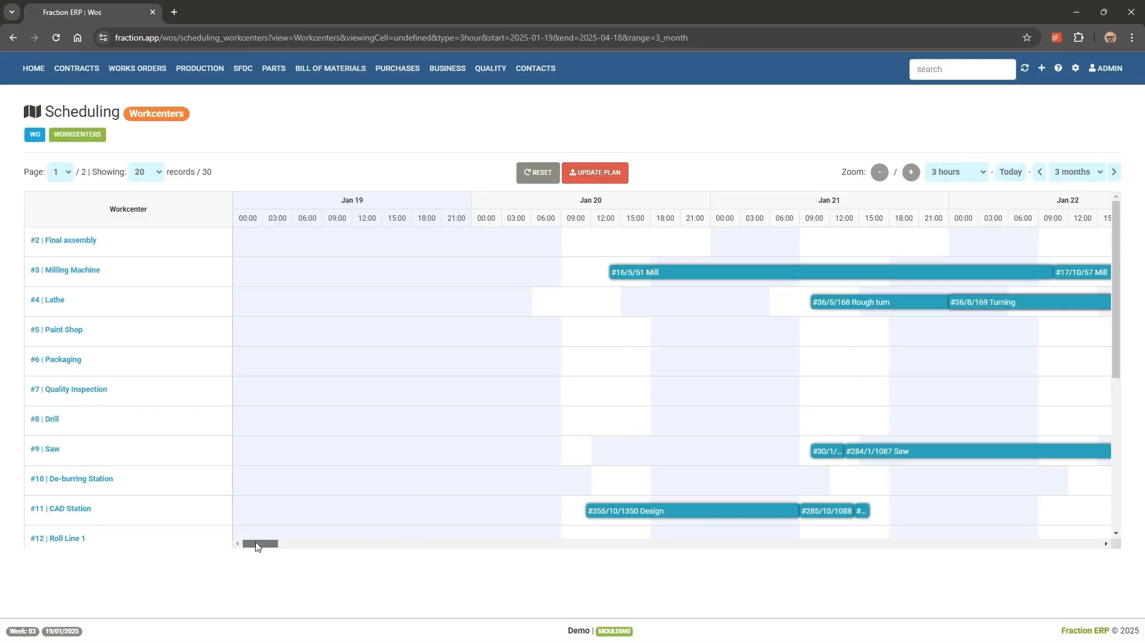
{"action": "left_click_drag", "start_coordinate": [258, 545], "coordinate": [419, 547]}
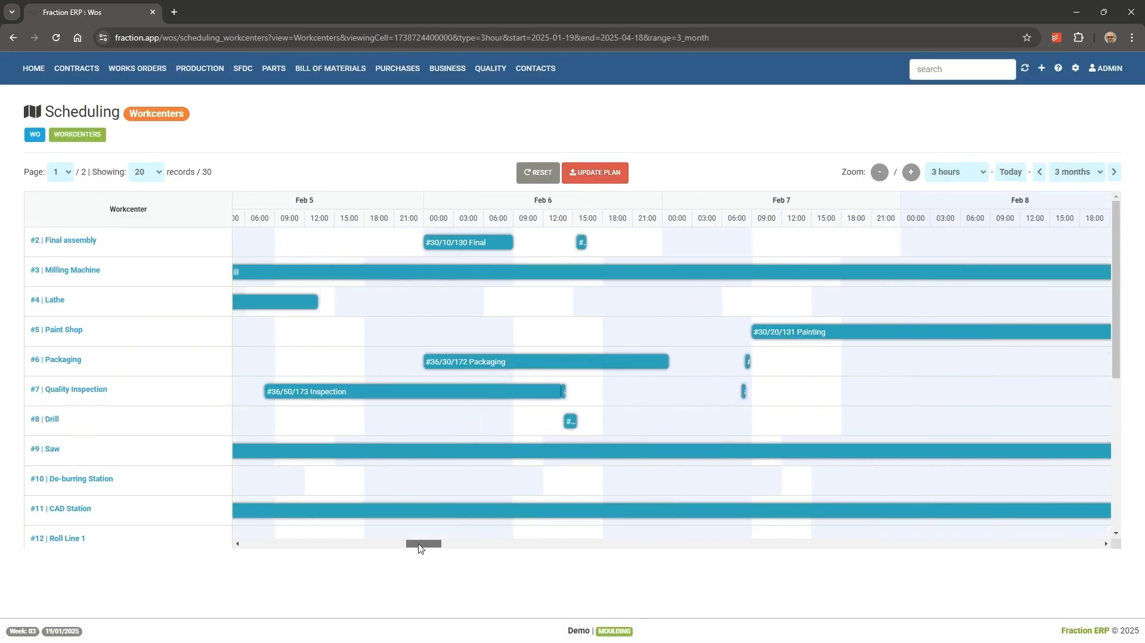
{"action": "mouse_move", "coordinate": [448, 243]}
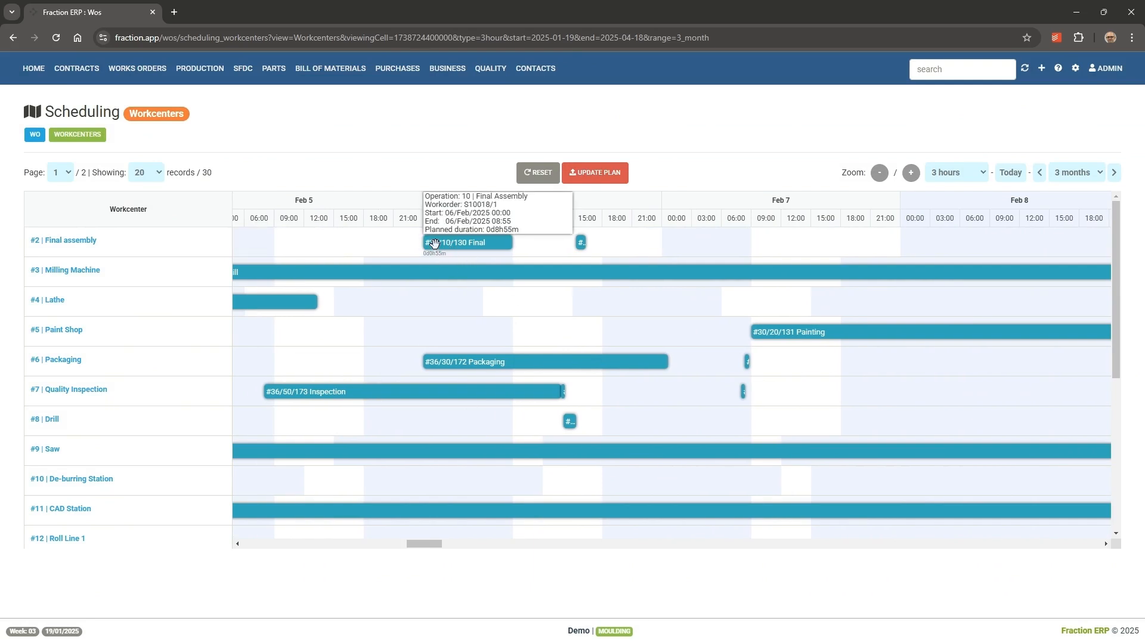
{"action": "left_click_drag", "start_coordinate": [433, 243], "coordinate": [378, 243]}
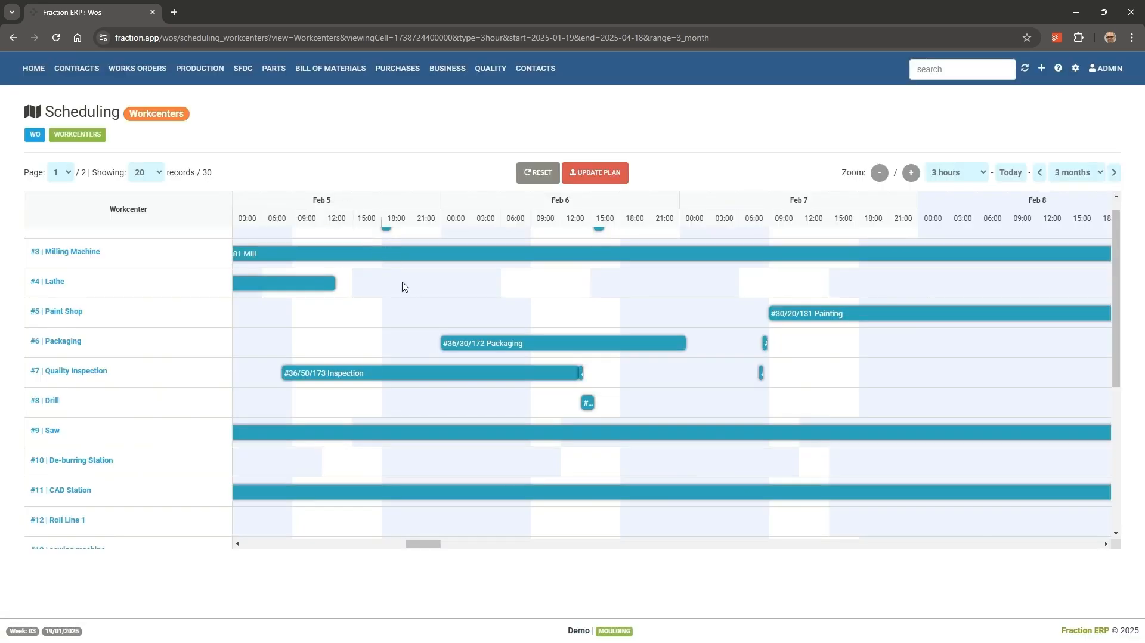
{"action": "scroll", "coordinate": [402, 287], "scroll_direction": "up", "scroll_amount": 1}
{"action": "left_click_drag", "start_coordinate": [384, 246], "coordinate": [387, 242]}
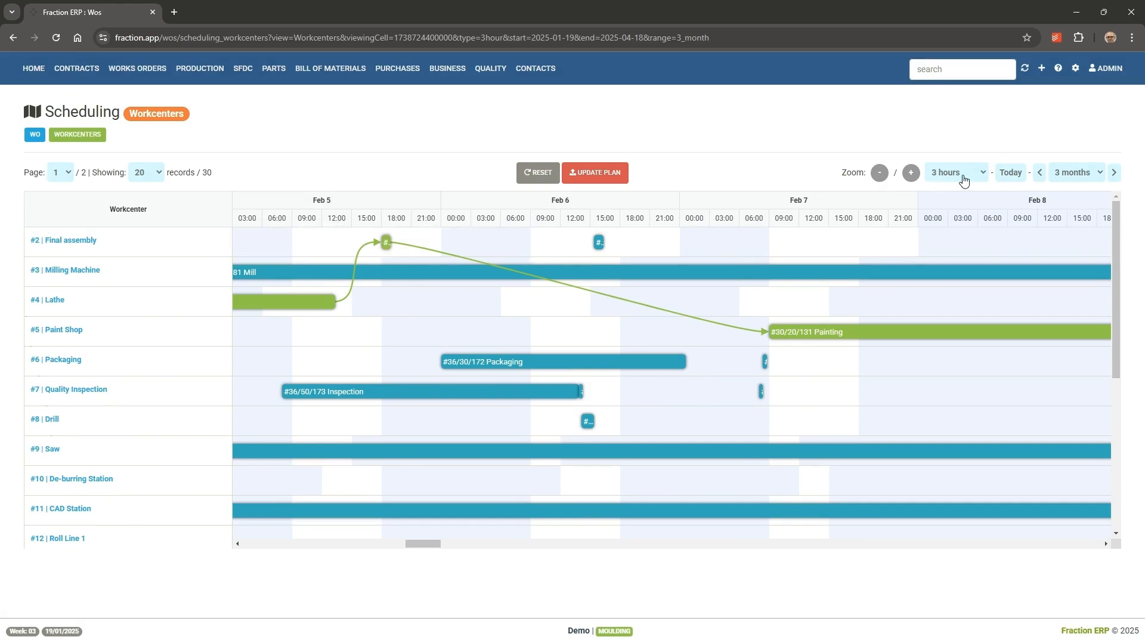
- Set the timeline scale to 5 minutes, start S10018/1's Final Assembly at 08:10 on February 6, and update the plan
{"action": "left_click", "coordinate": [966, 179]}
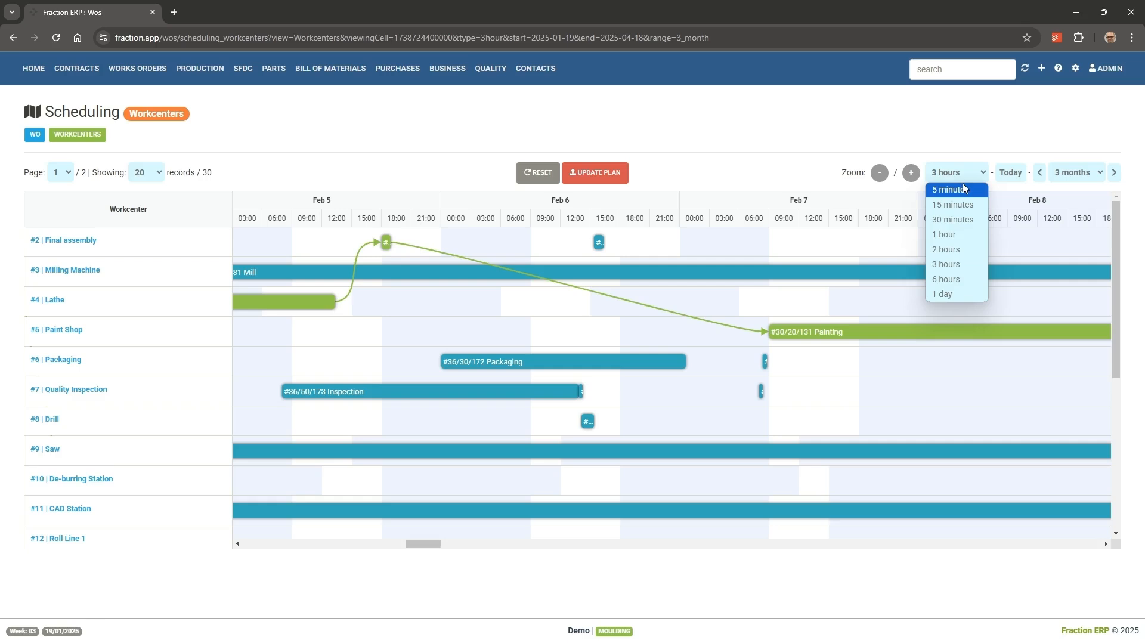
{"action": "left_click", "coordinate": [961, 189]}
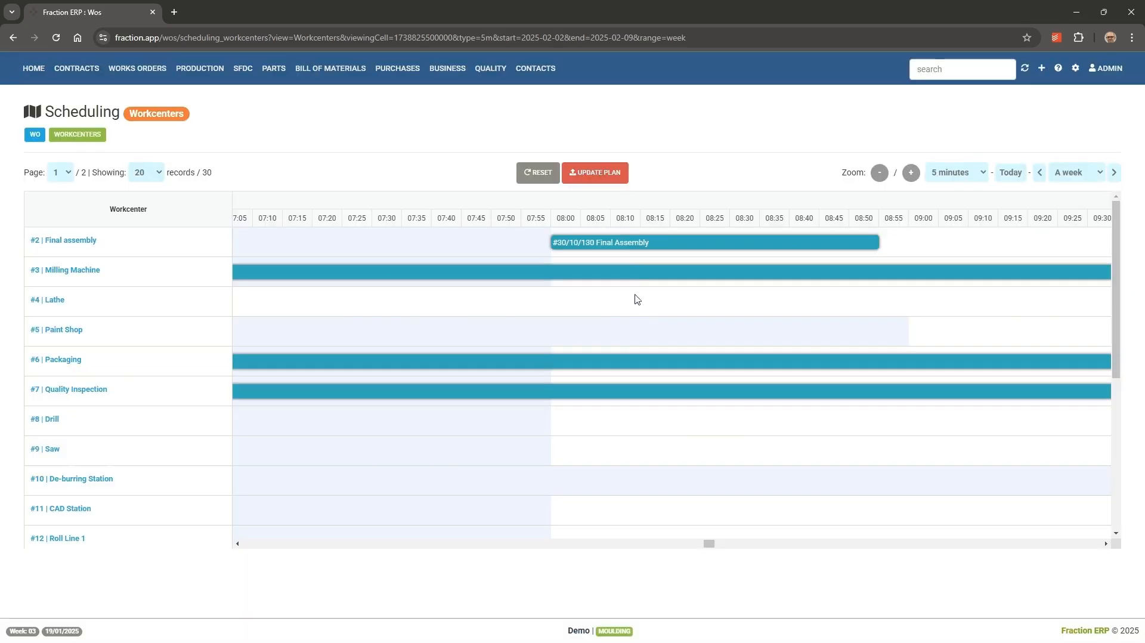
{"action": "mouse_move", "coordinate": [624, 243]}
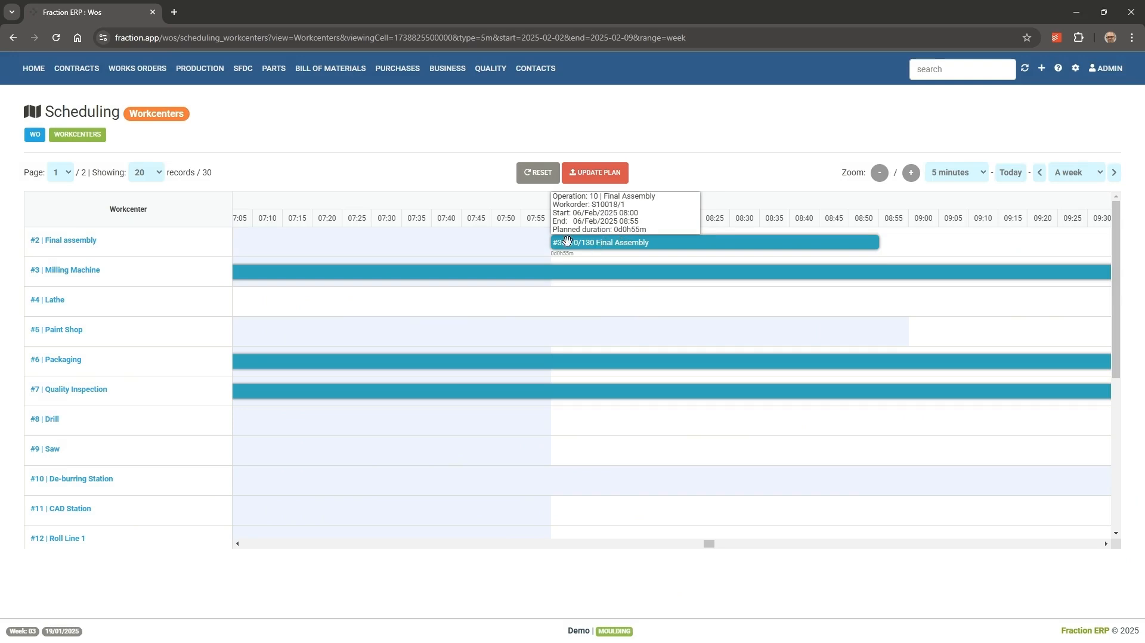
{"action": "left_click_drag", "start_coordinate": [565, 243], "coordinate": [649, 245]}
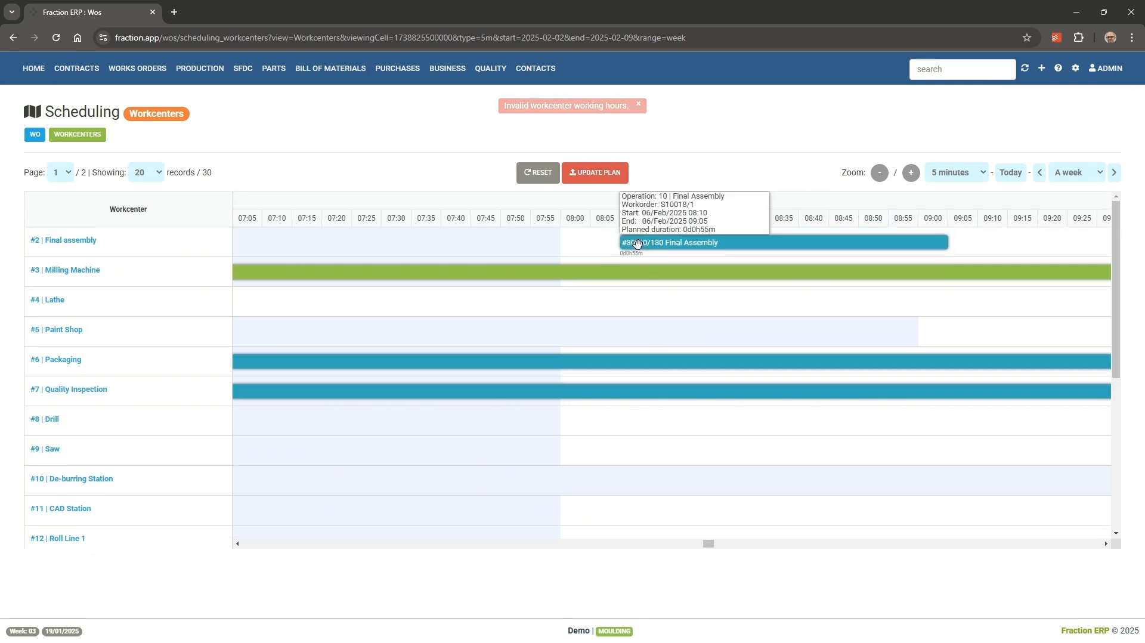
{"action": "left_click", "coordinate": [636, 243]}
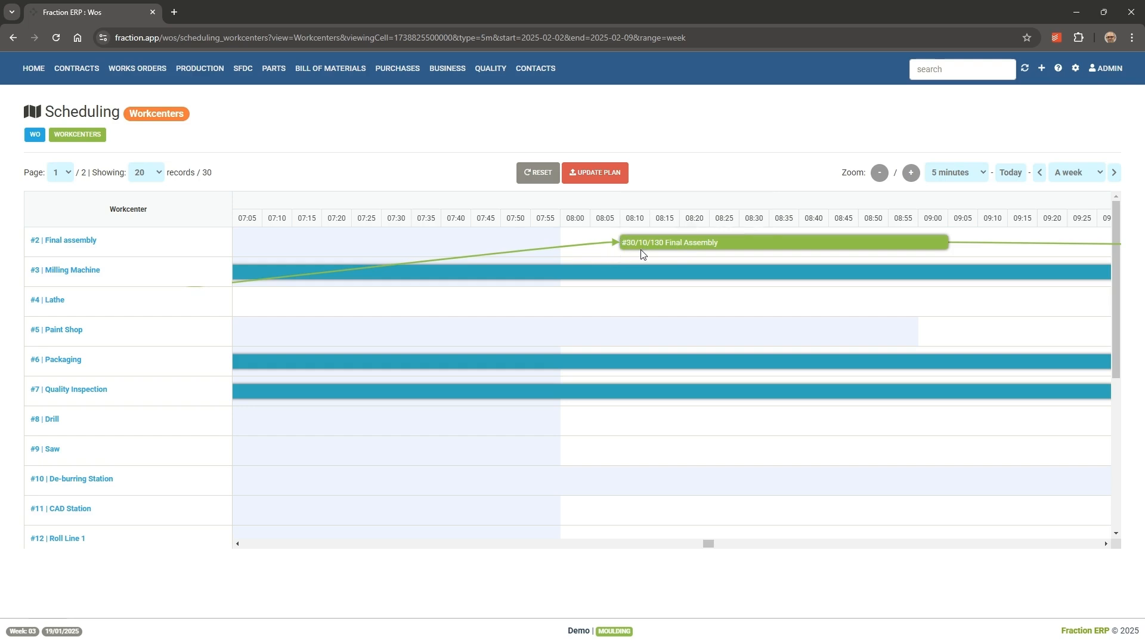
{"action": "left_click", "coordinate": [595, 173]}
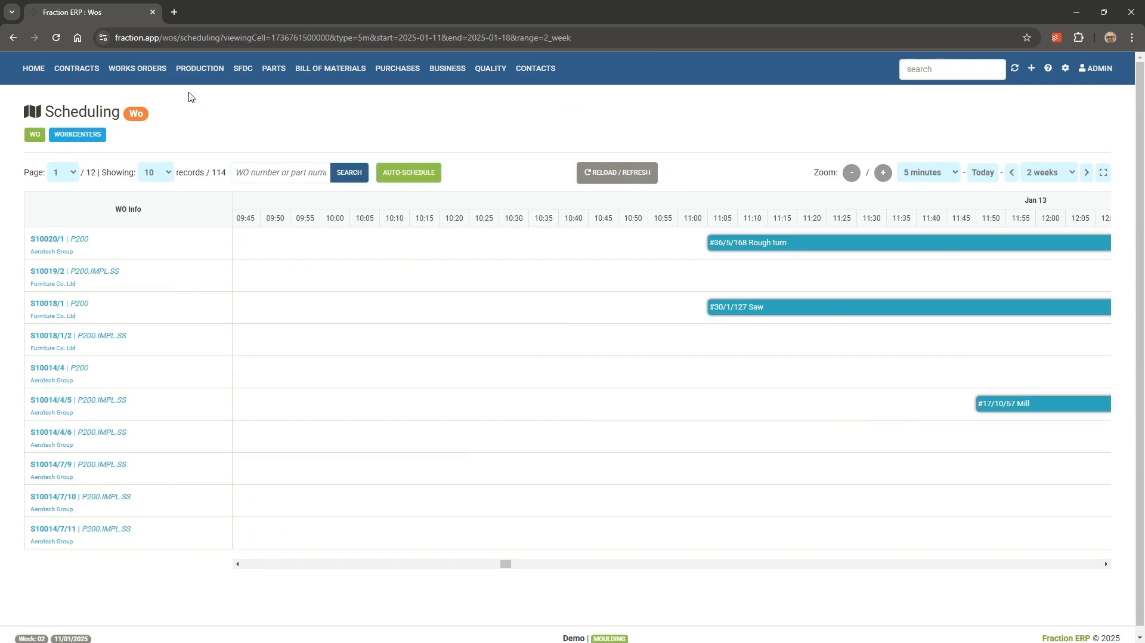
- Open the MRP parts list and filter it to purchased parts with no status
{"action": "left_click", "coordinate": [167, 70]}
{"action": "left_click", "coordinate": [170, 127]}
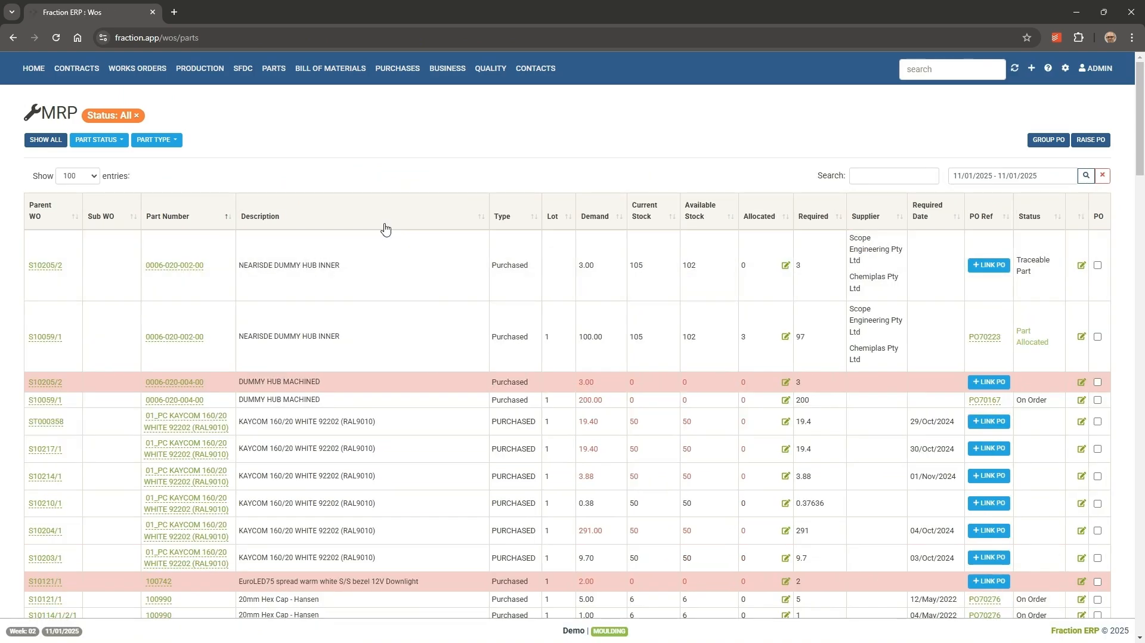
{"action": "left_click", "coordinate": [136, 115]}
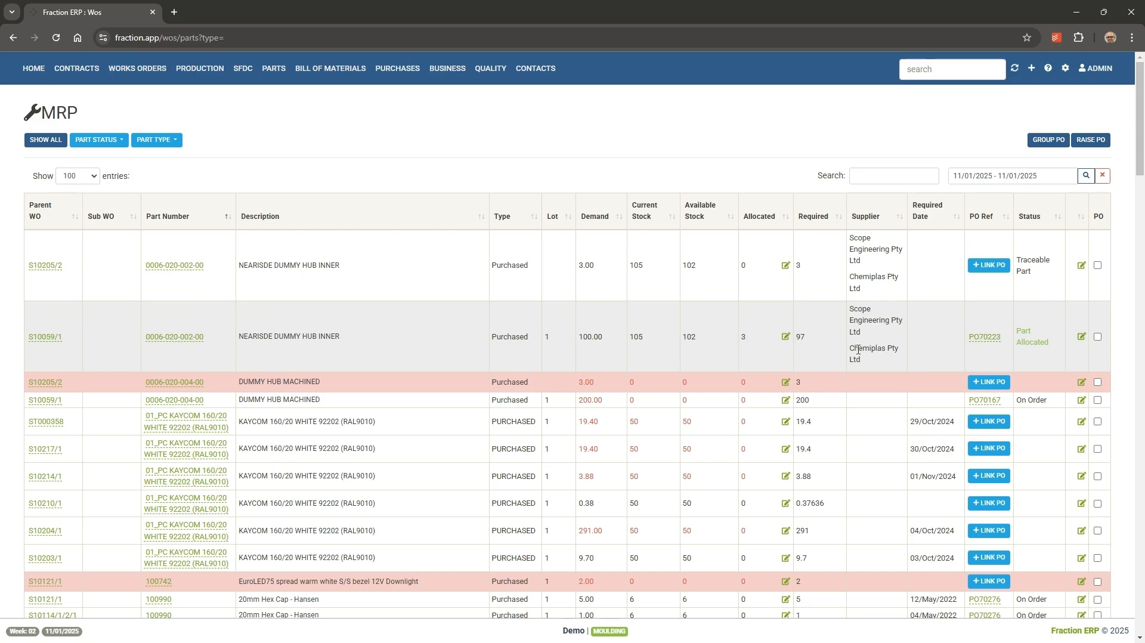
{"action": "left_click", "coordinate": [160, 140]}
{"action": "left_click", "coordinate": [165, 165]}
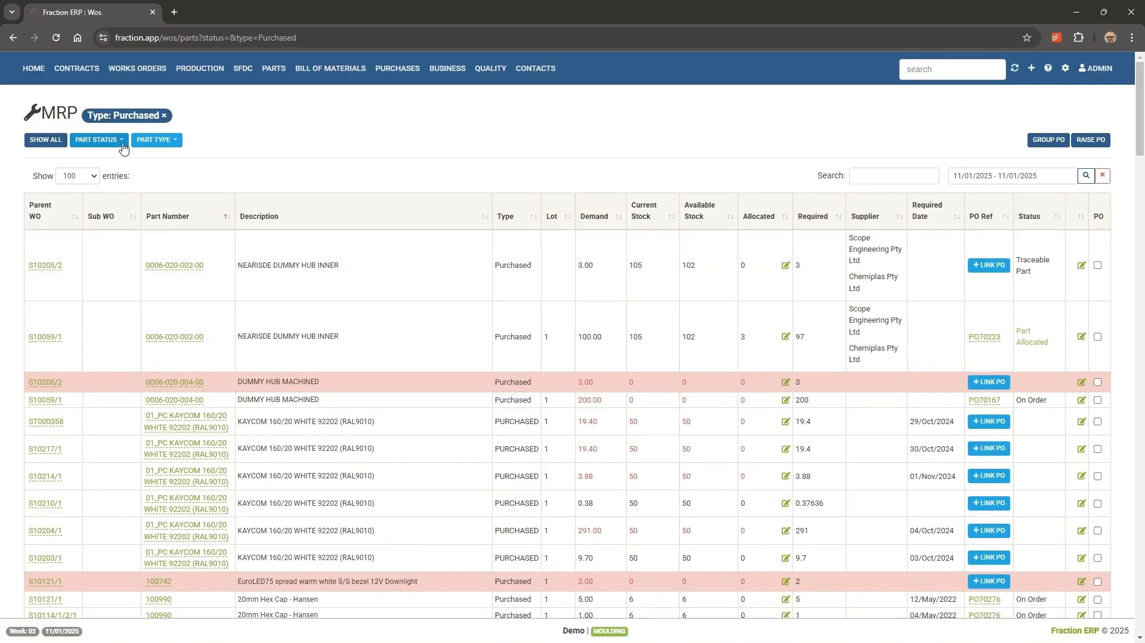
{"action": "left_click", "coordinate": [120, 142]}
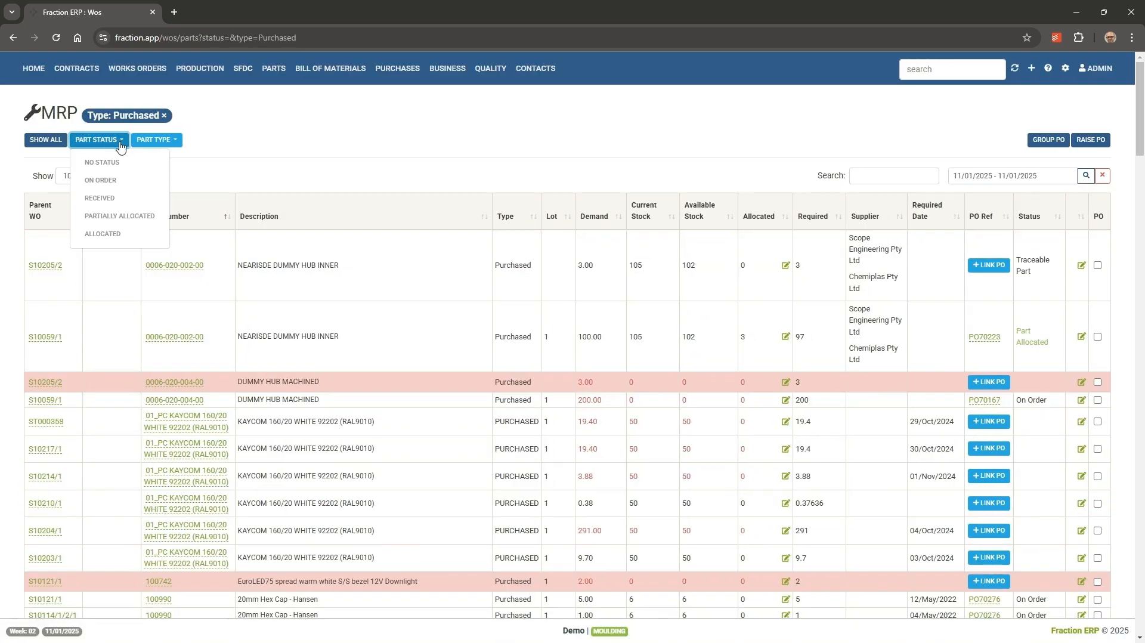
{"action": "left_click", "coordinate": [118, 167]}
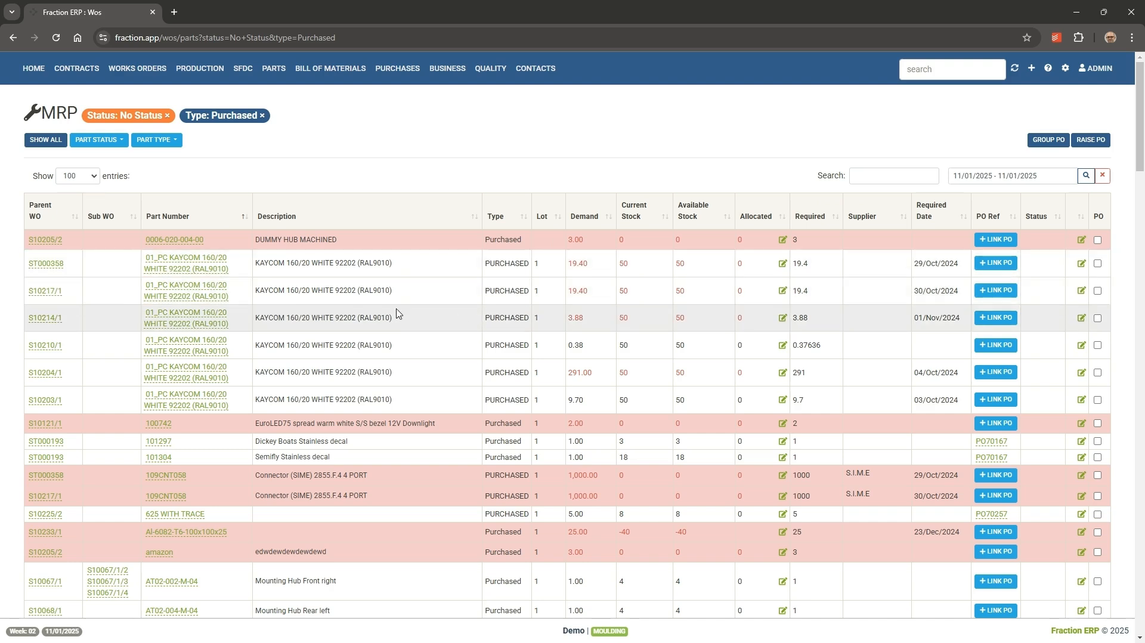
- Select the AT02-002-M-04 line and both AT02-004-M-04 Mounting Hub lines for purchase ordering
{"action": "scroll", "coordinate": [402, 310], "scroll_direction": "down", "scroll_amount": 3}
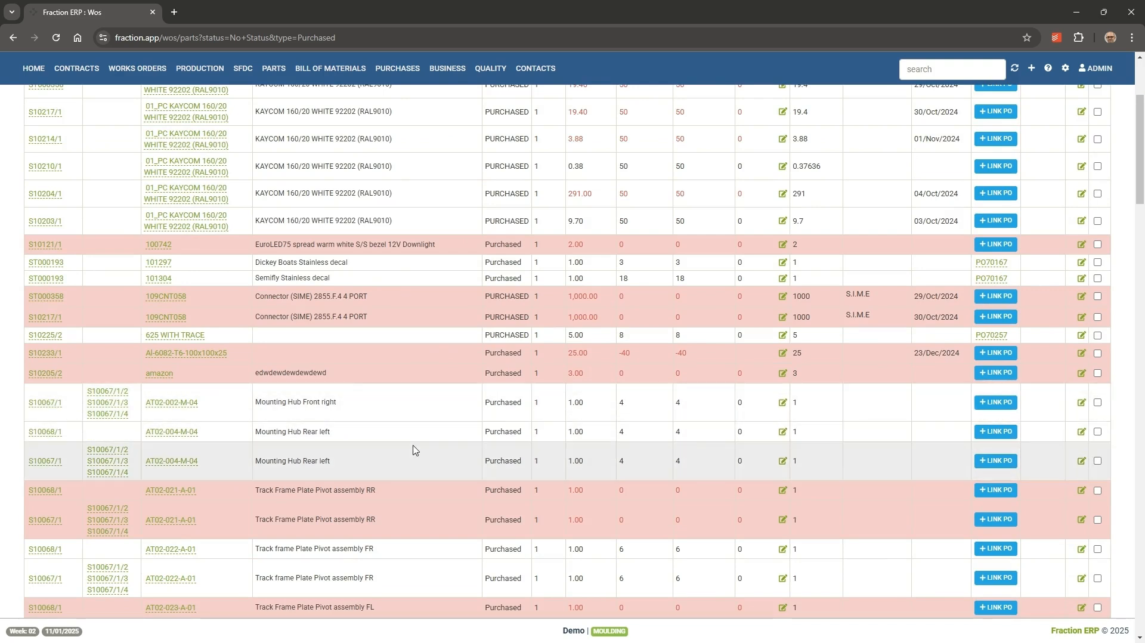
{"action": "left_click", "coordinate": [1098, 403]}
{"action": "left_click", "coordinate": [1098, 433]}
{"action": "scroll", "coordinate": [1113, 437], "scroll_direction": "up", "scroll_amount": 3}
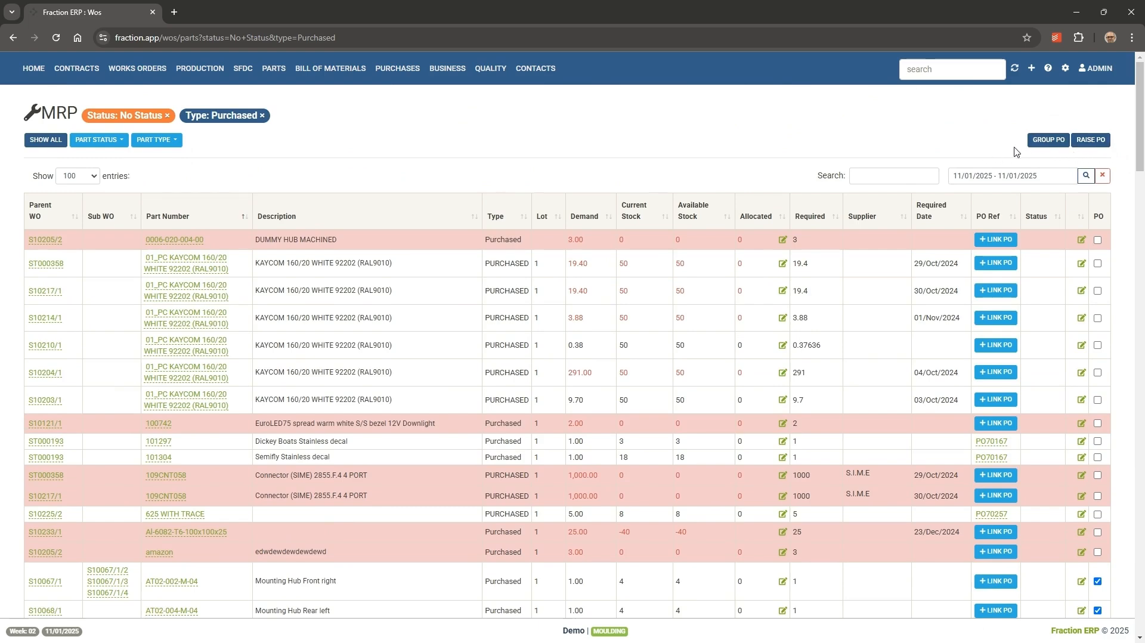
{"action": "scroll", "coordinate": [694, 313], "scroll_direction": "down", "scroll_amount": 3}
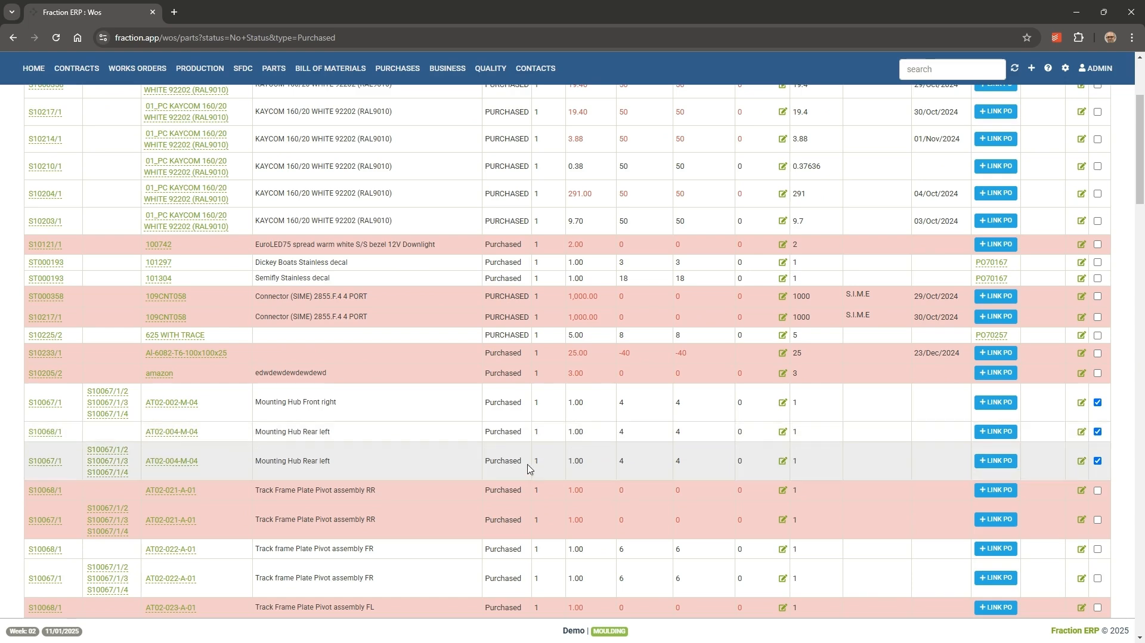
{"action": "scroll", "coordinate": [982, 465], "scroll_direction": "up", "scroll_amount": 3}
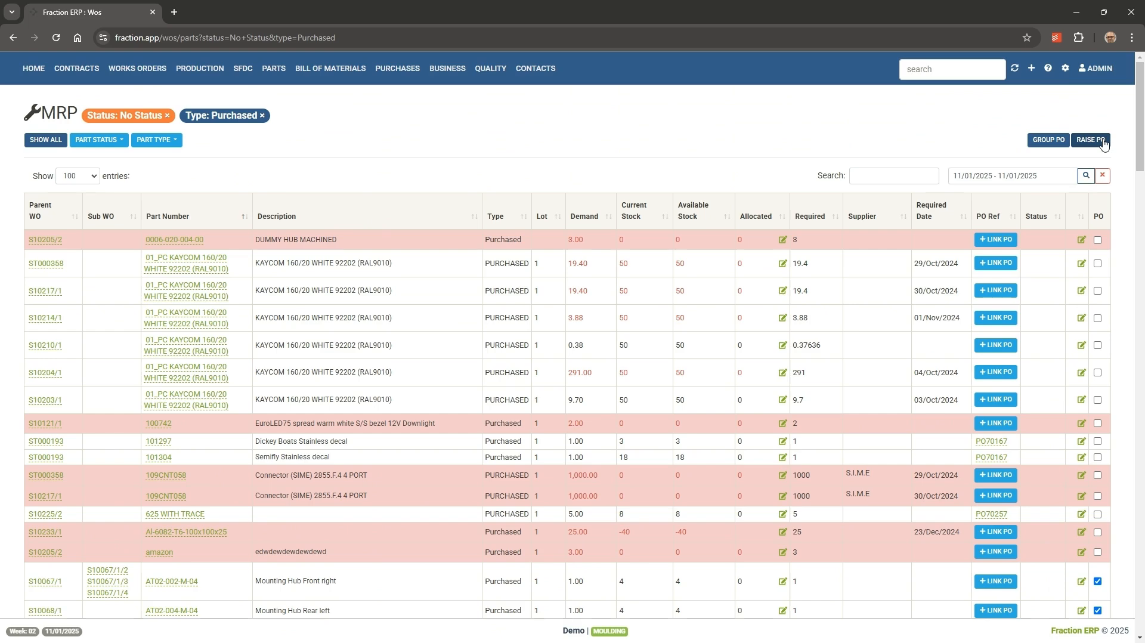
{"action": "scroll", "coordinate": [207, 458], "scroll_direction": "down", "scroll_amount": 2}
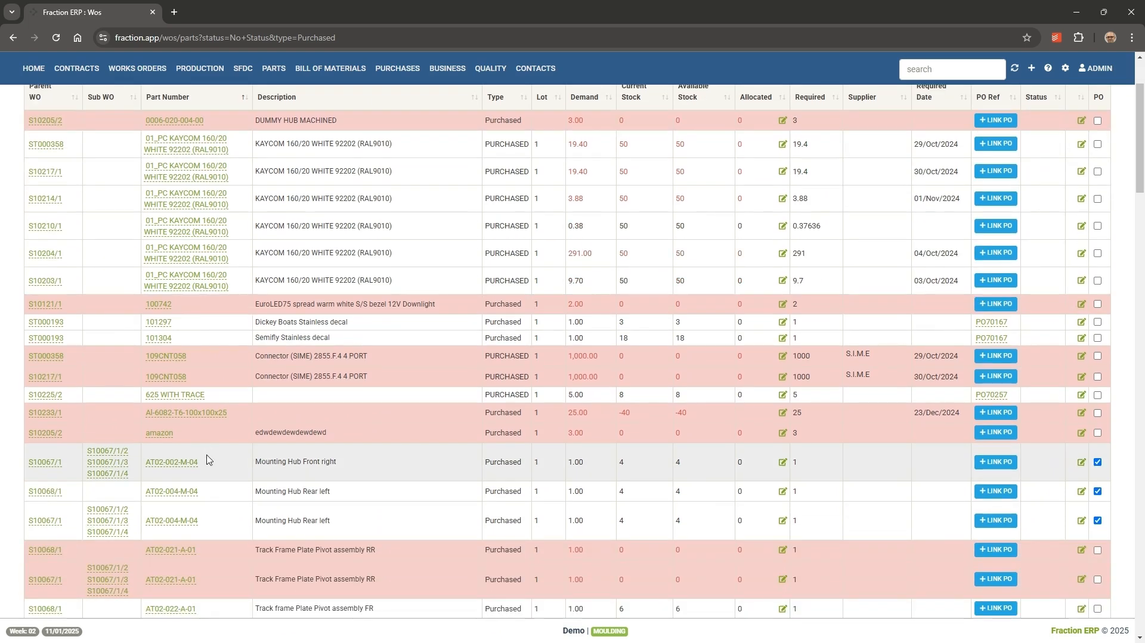
{"action": "scroll", "coordinate": [218, 525], "scroll_direction": "up", "scroll_amount": 2}
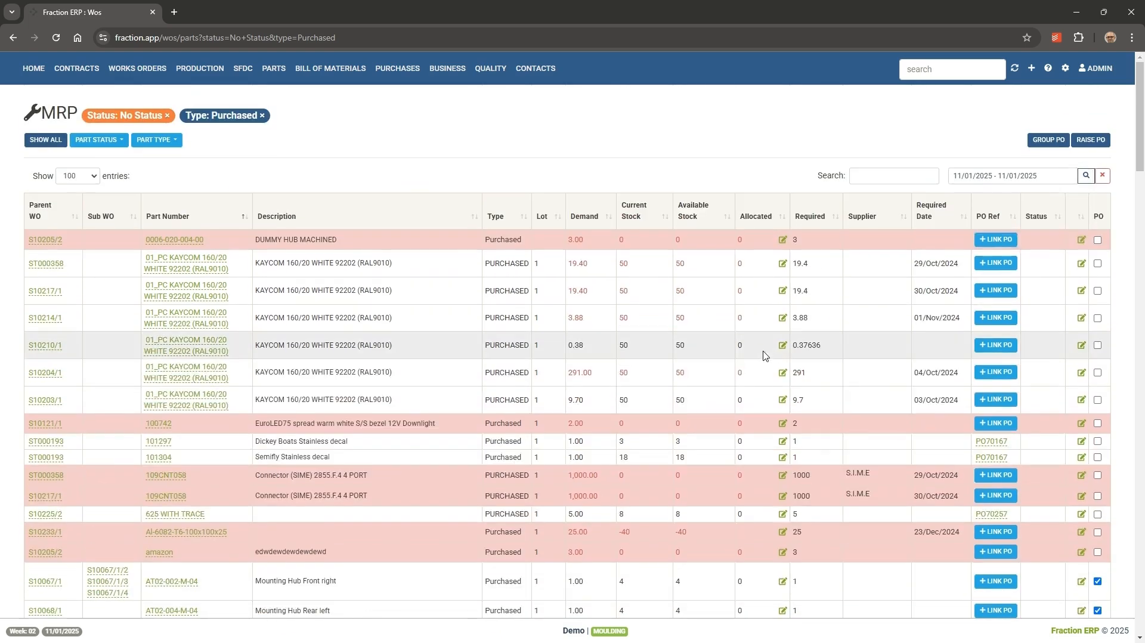
- Raise a group purchase order for the selected AT02-002-M-04 and AT02-004-M-04 lines with Scope Engineering Pty Ltd as the supplier
{"action": "left_click", "coordinate": [1047, 140]}
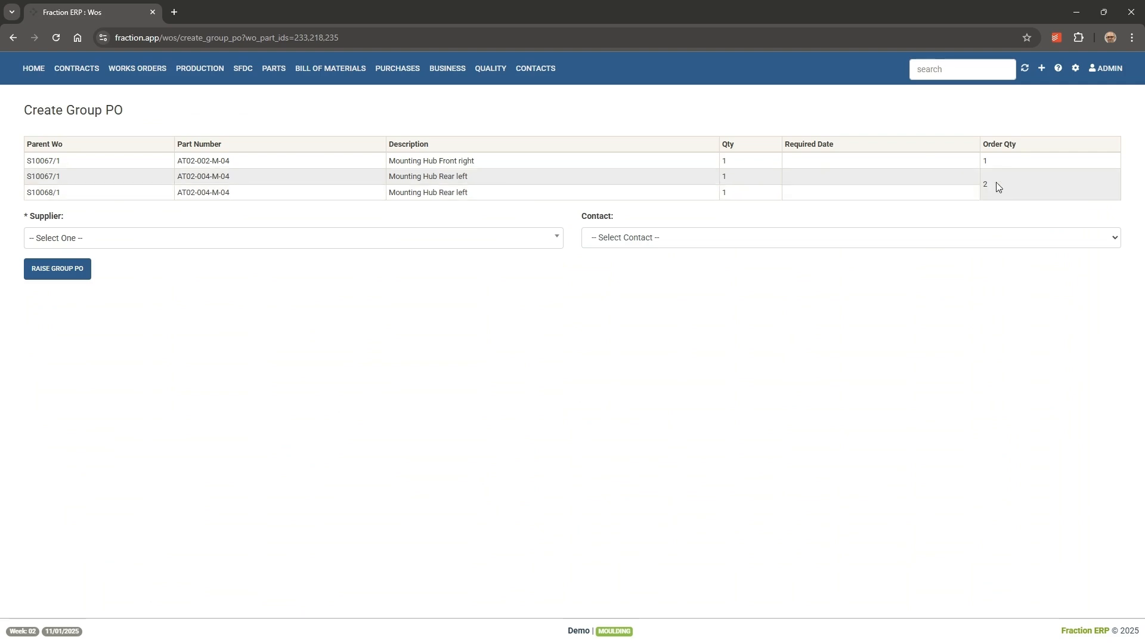
{"action": "left_click", "coordinate": [363, 238]}
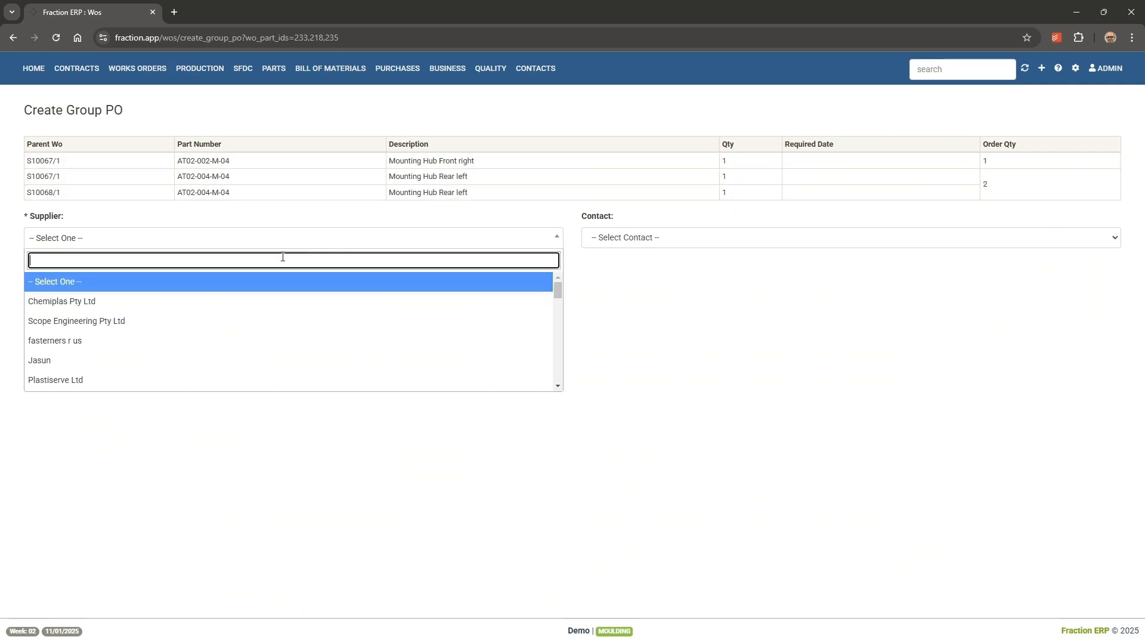
{"action": "left_click", "coordinate": [180, 324]}
{"action": "left_click", "coordinate": [667, 241]}
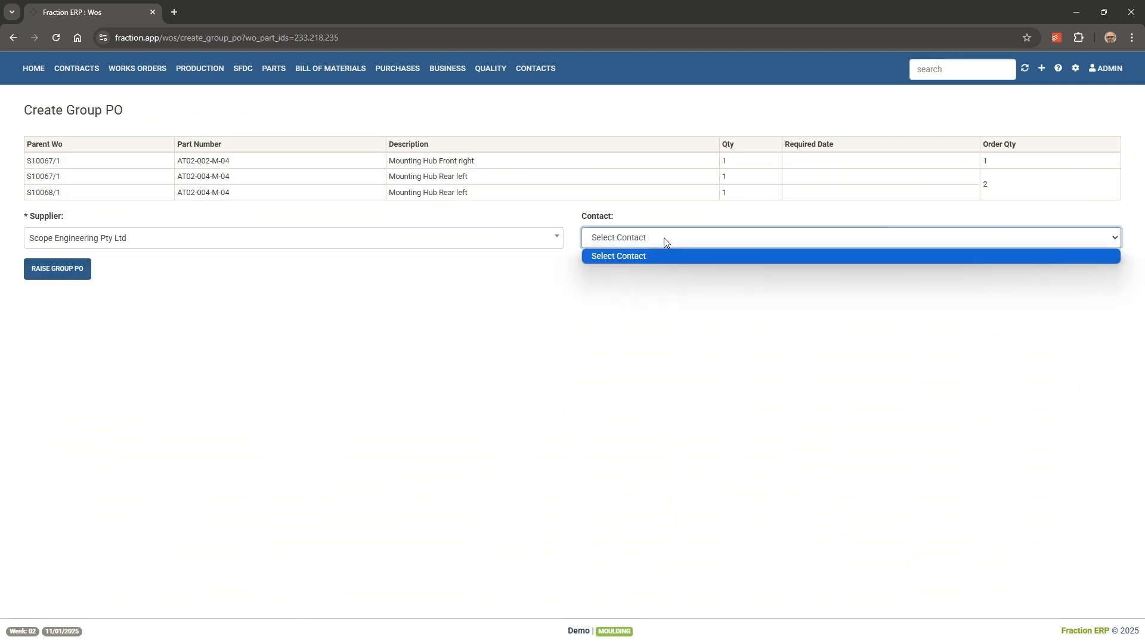
{"action": "left_click", "coordinate": [666, 241]}
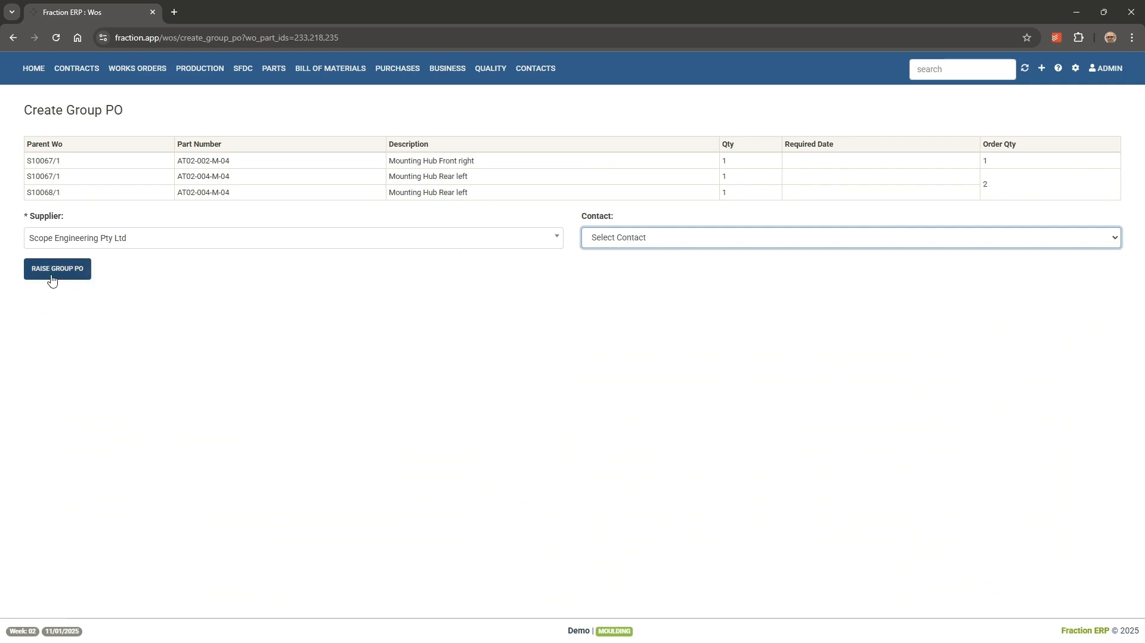
{"action": "left_click", "coordinate": [52, 278]}
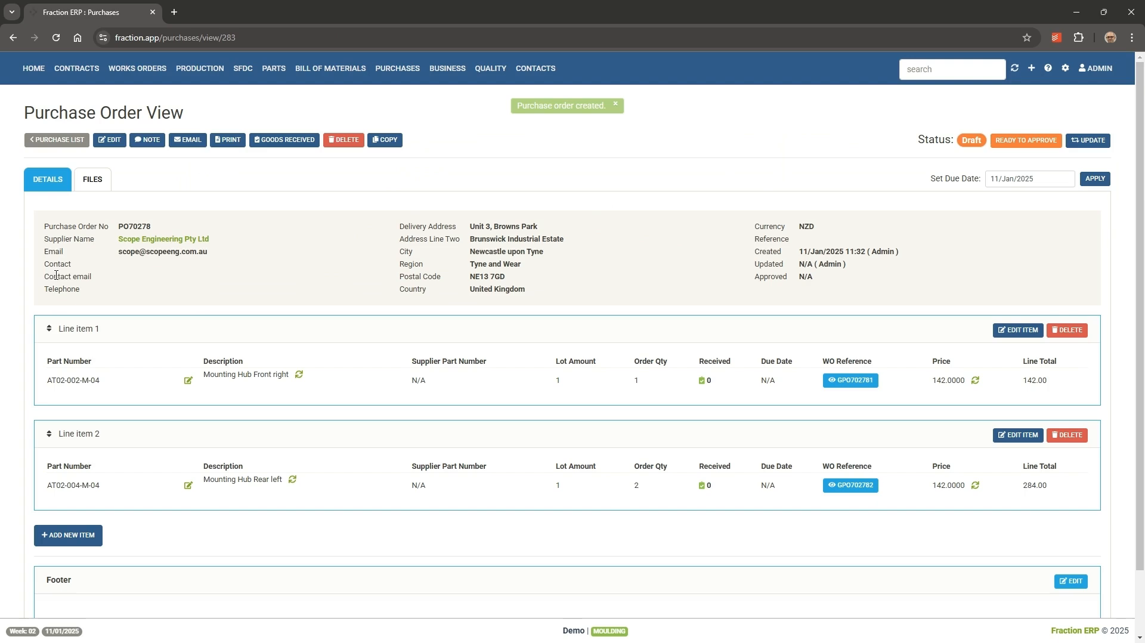
- Approve the Scope Engineering group purchase order and open its supplier email draft, closing the draft without sending
{"action": "scroll", "coordinate": [206, 278], "scroll_direction": "down", "scroll_amount": 2}
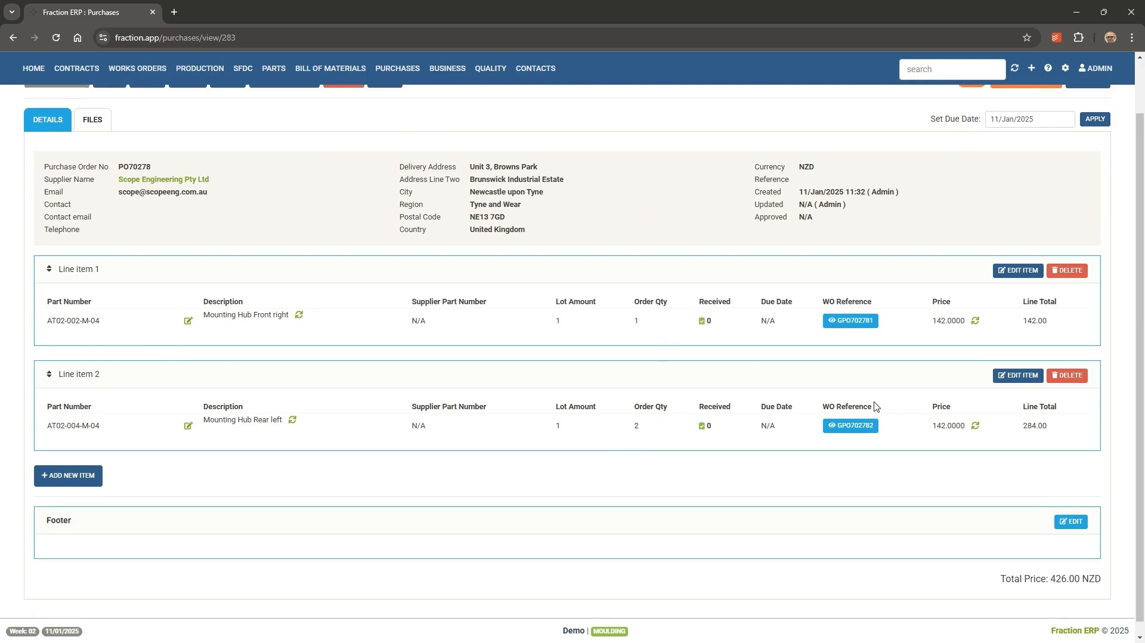
{"action": "scroll", "coordinate": [875, 406], "scroll_direction": "up", "scroll_amount": 2}
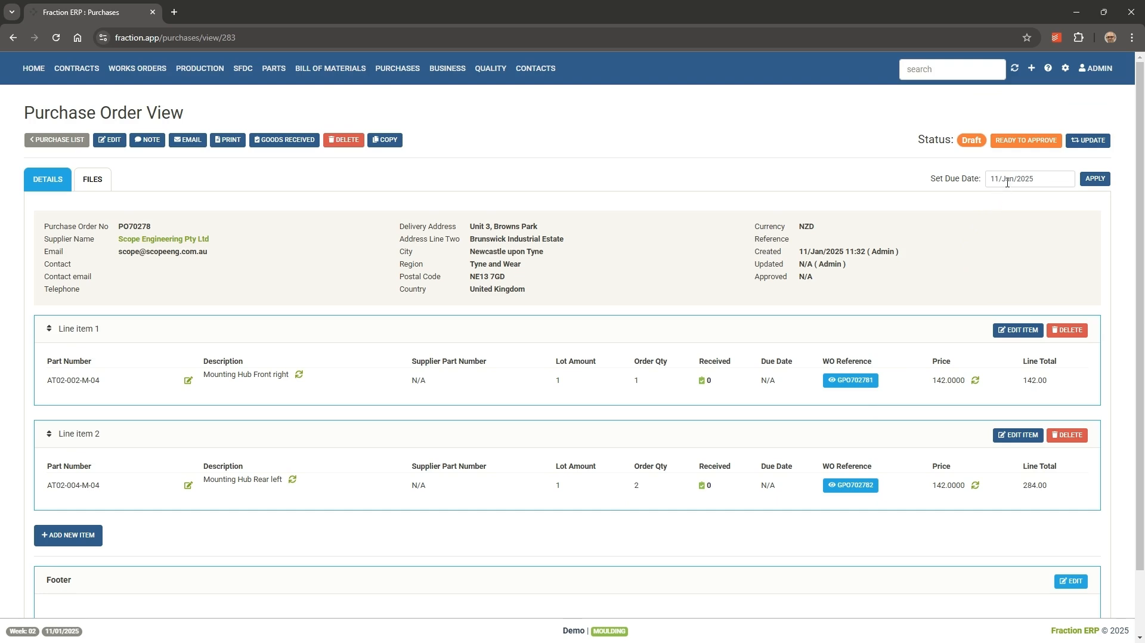
{"action": "left_click", "coordinate": [1038, 143]}
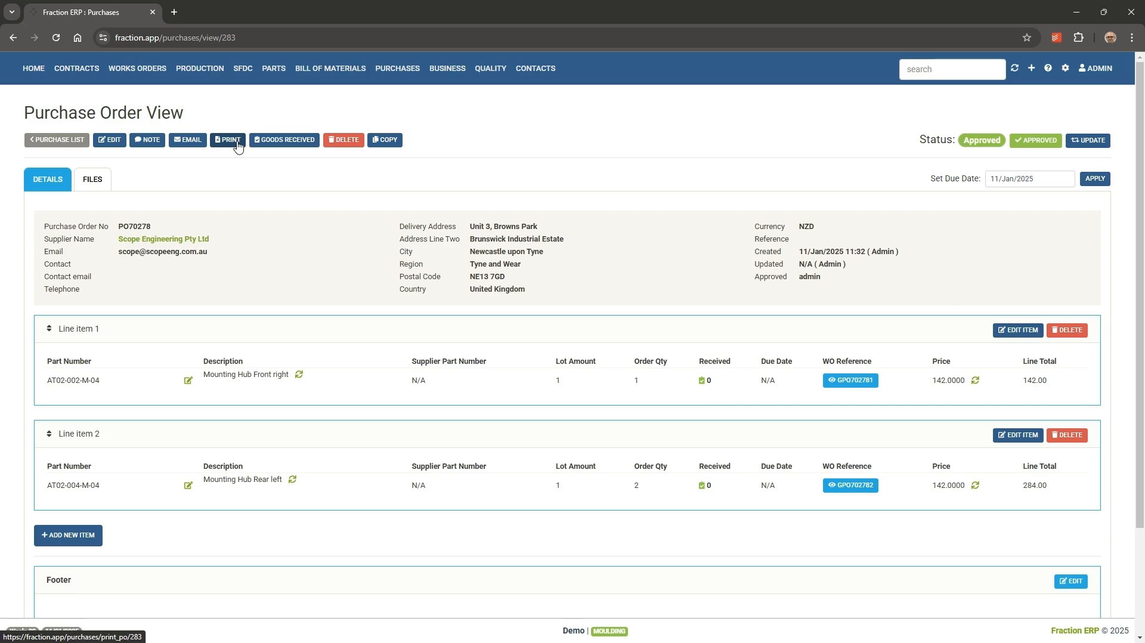
{"action": "left_click", "coordinate": [196, 142]}
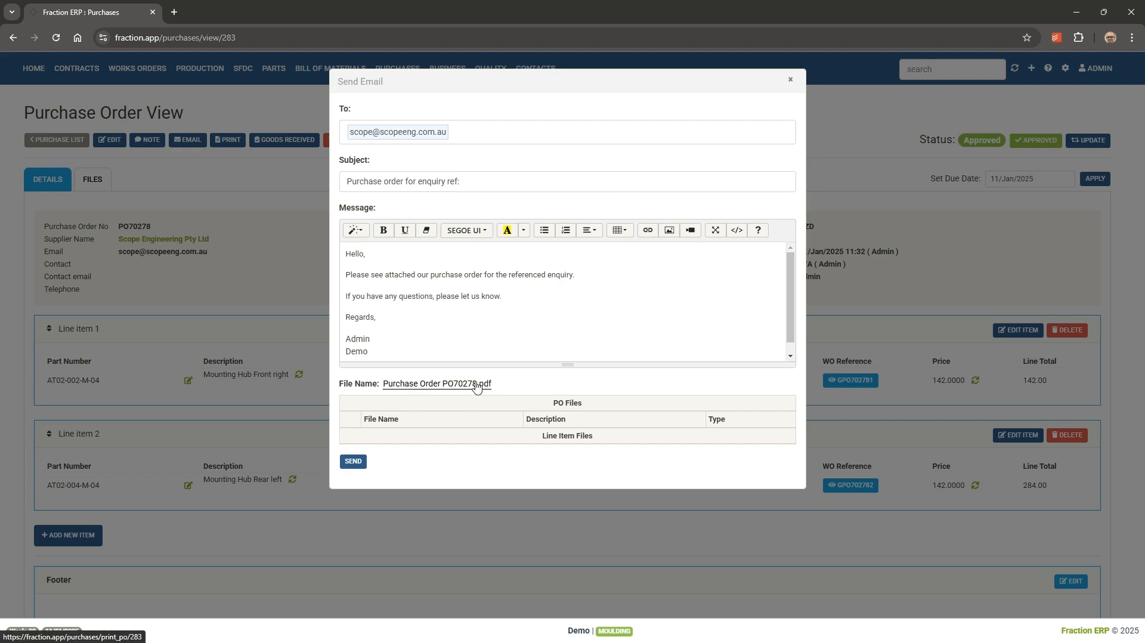
{"action": "left_click", "coordinate": [791, 82]}
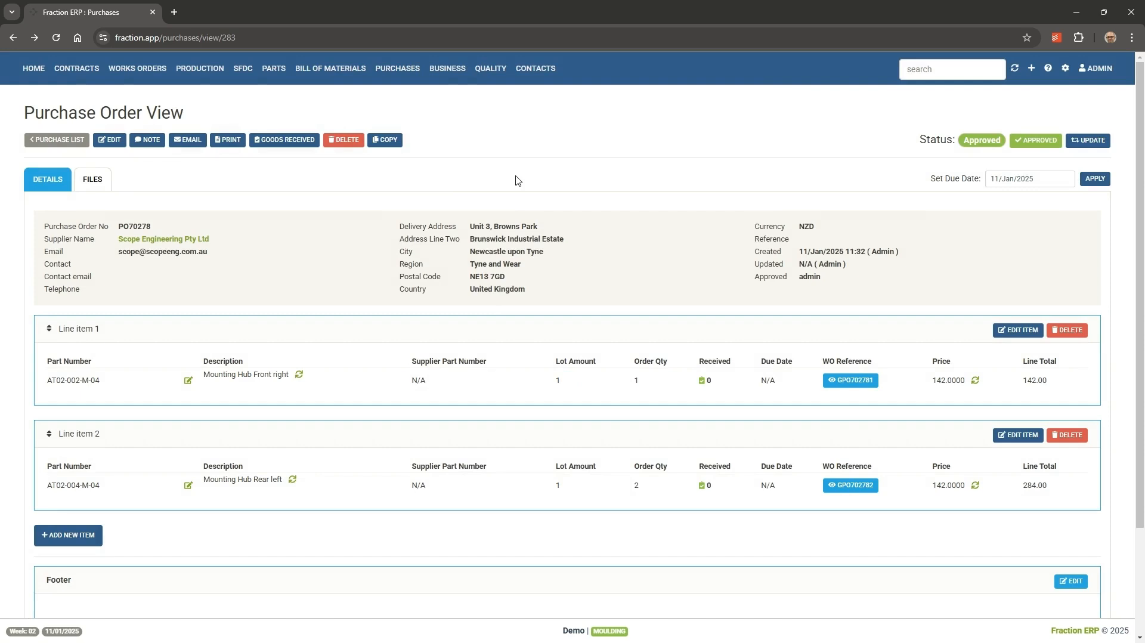
- Create a draft purchase order from the purchase orders list for the supplier Chemiplas Pty Ltd and save it
{"action": "mouse_move", "coordinate": [397, 68]}
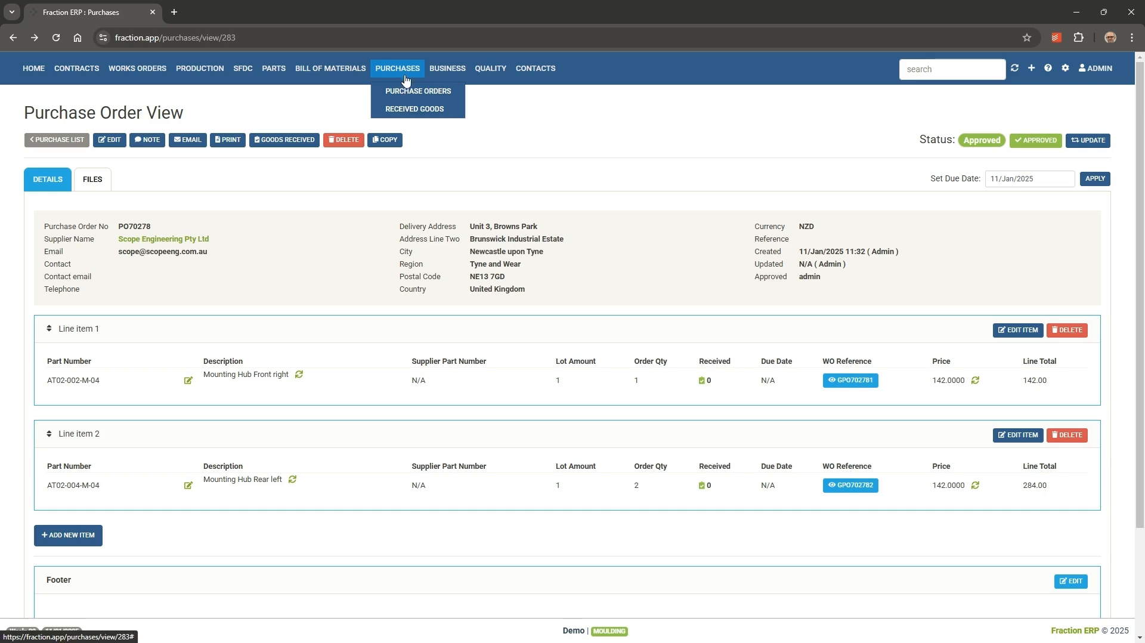
{"action": "left_click", "coordinate": [410, 90]}
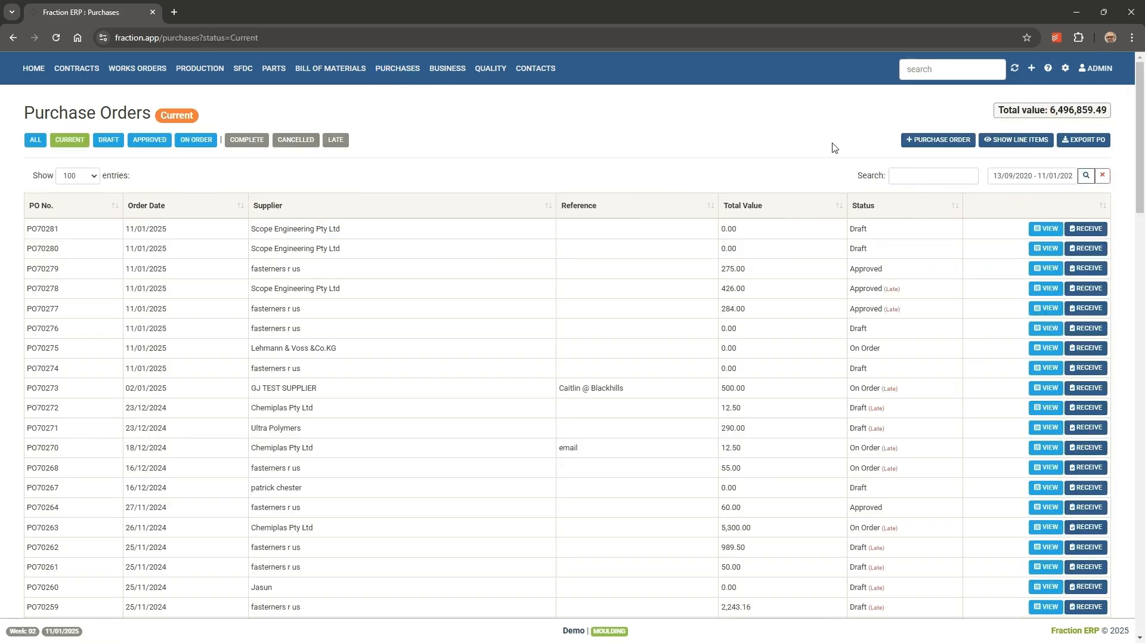
{"action": "left_click", "coordinate": [951, 147]}
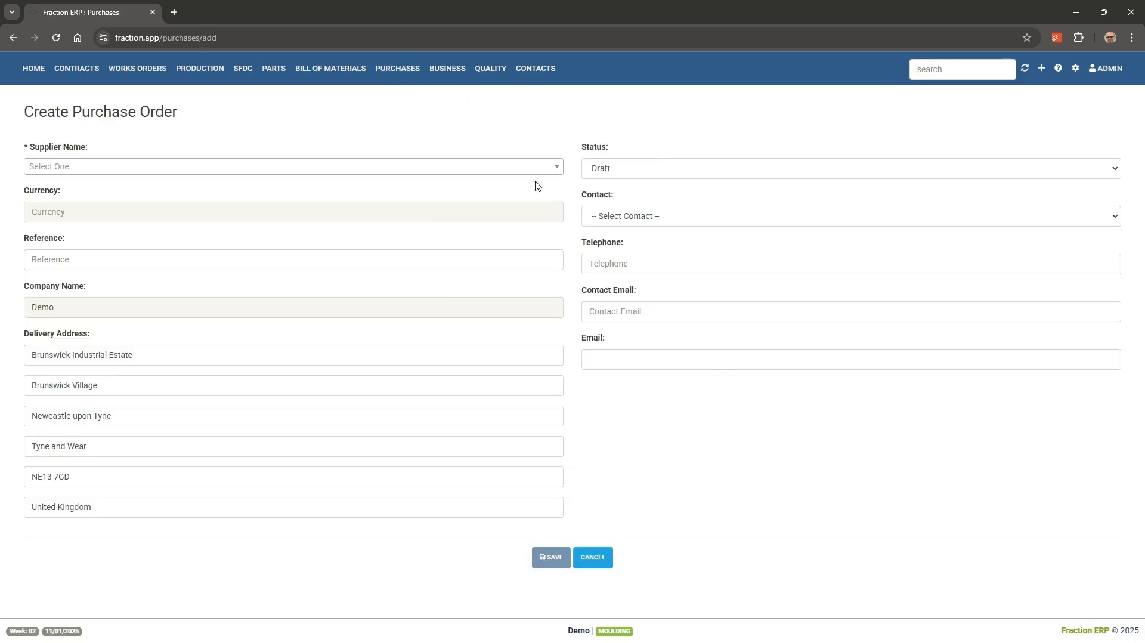
{"action": "left_click", "coordinate": [173, 168]}
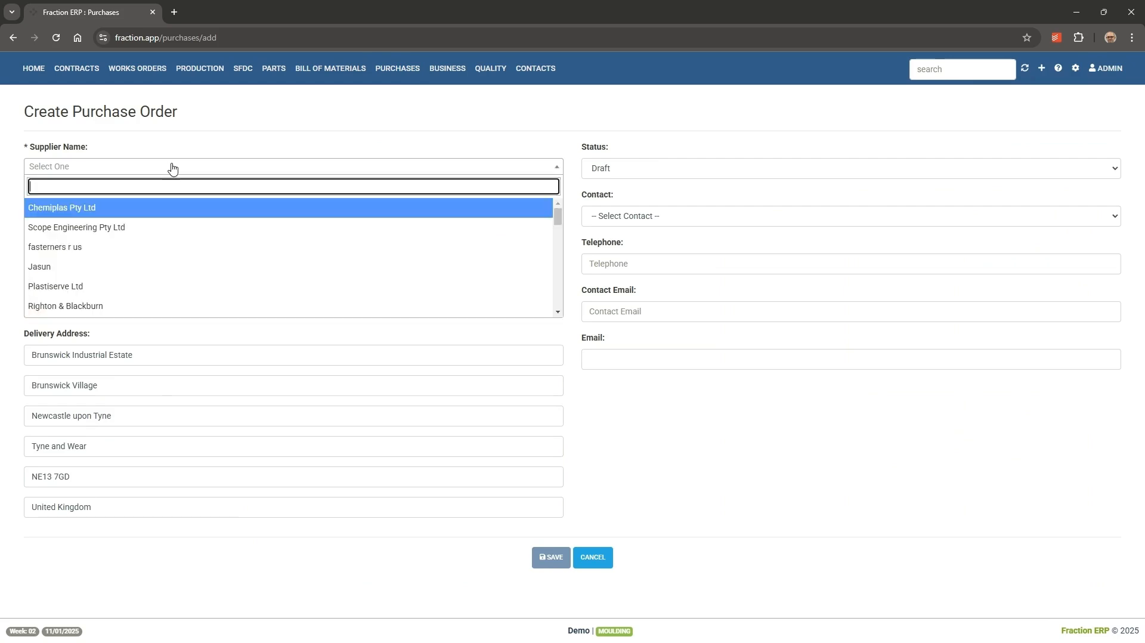
{"action": "left_click", "coordinate": [183, 206]}
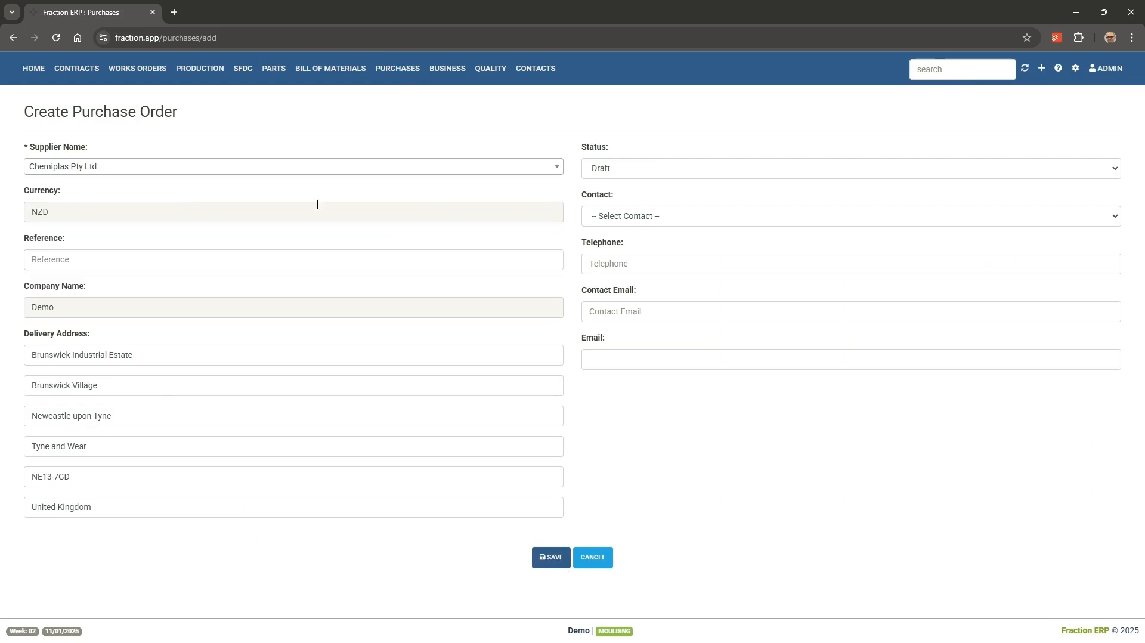
{"action": "left_click", "coordinate": [560, 556]}
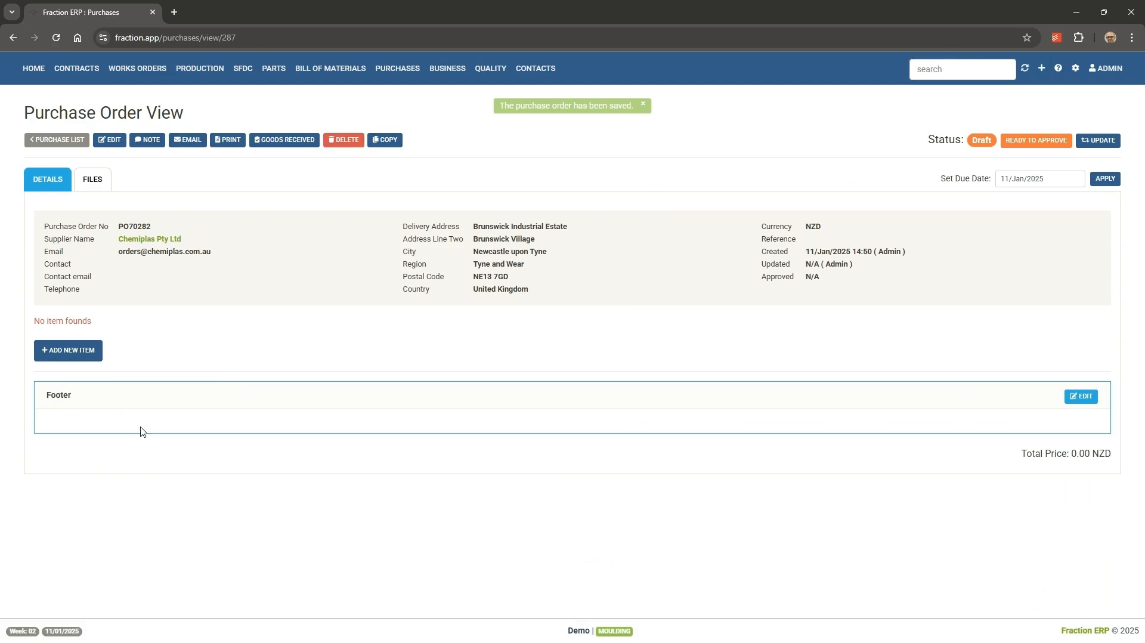
- Add the existing part M8X20.SKT to the Chemiplas order with quantity 20 and due date 15/Jan/2025
{"action": "left_click", "coordinate": [67, 356]}
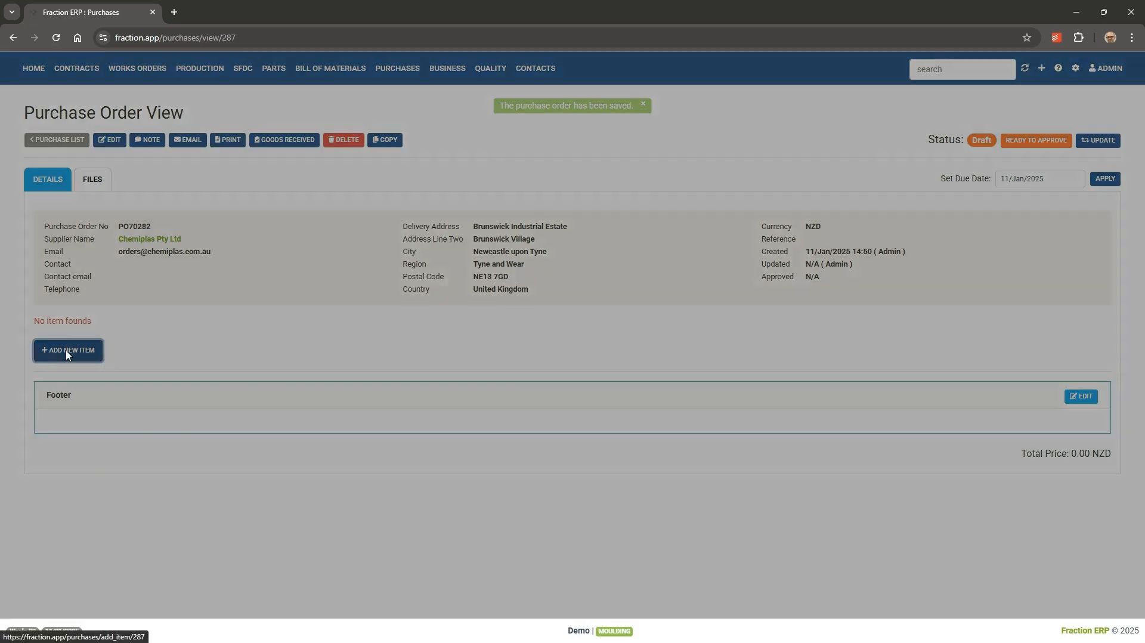
{"action": "left_click", "coordinate": [441, 166]}
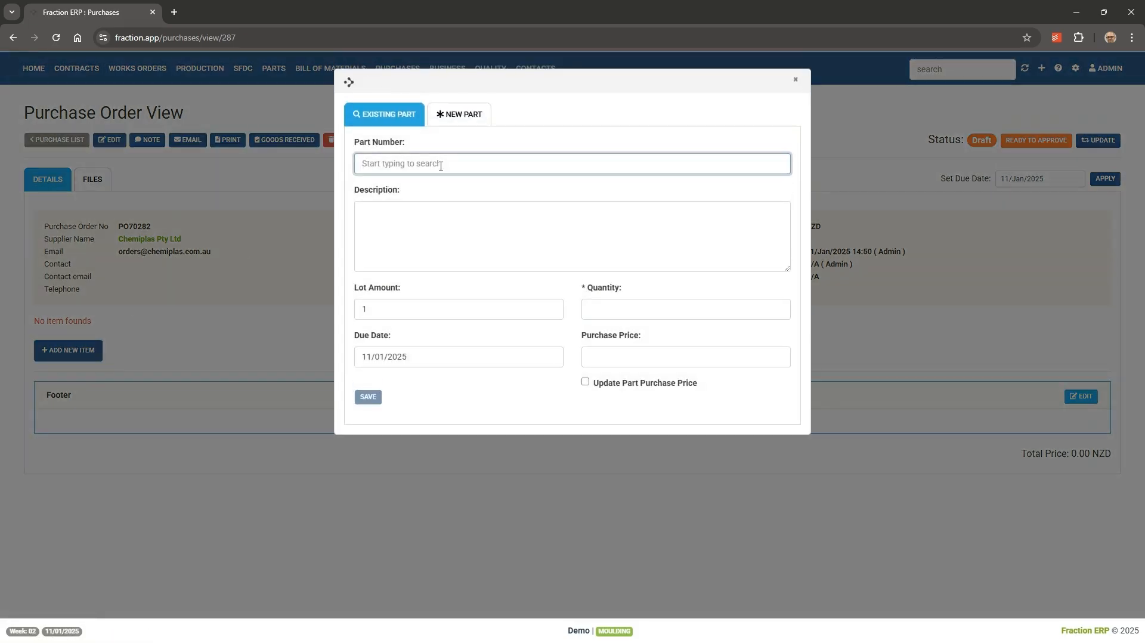
{"action": "type", "text": "mk"}
{"action": "key", "text": "BackSpace"}
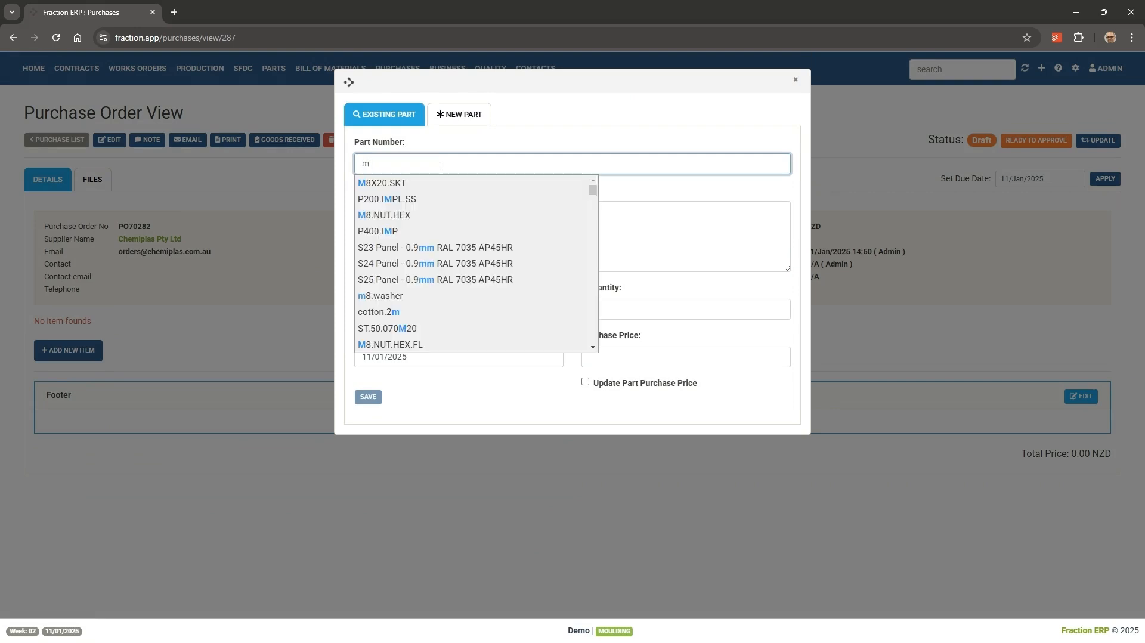
{"action": "left_click", "coordinate": [393, 182]}
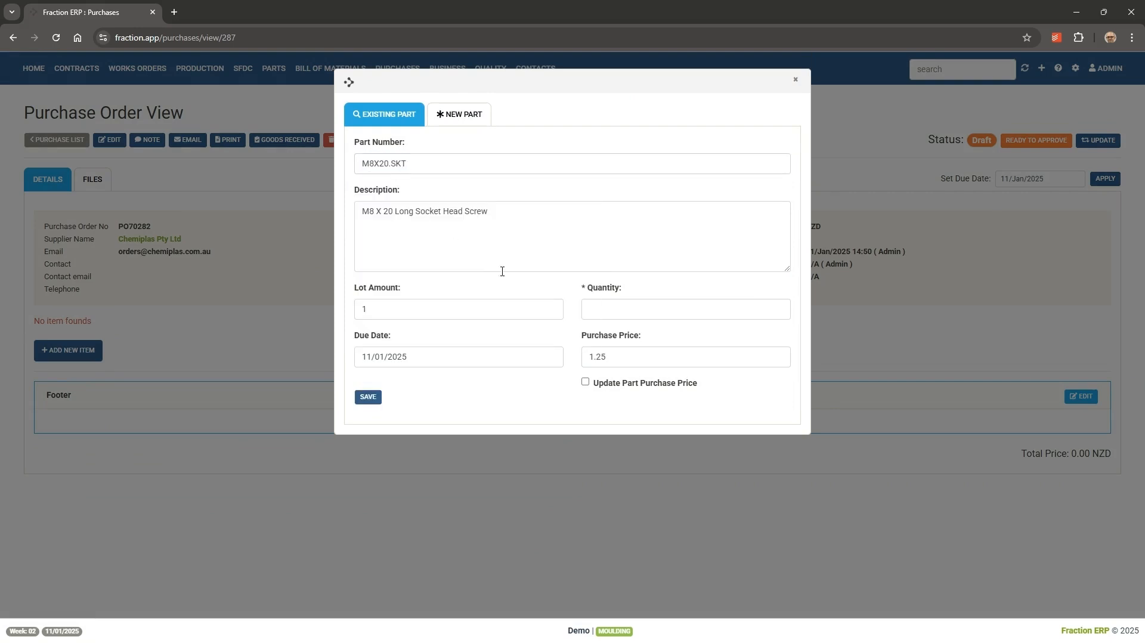
{"action": "left_click", "coordinate": [662, 309]}
{"action": "type", "text": "20"}
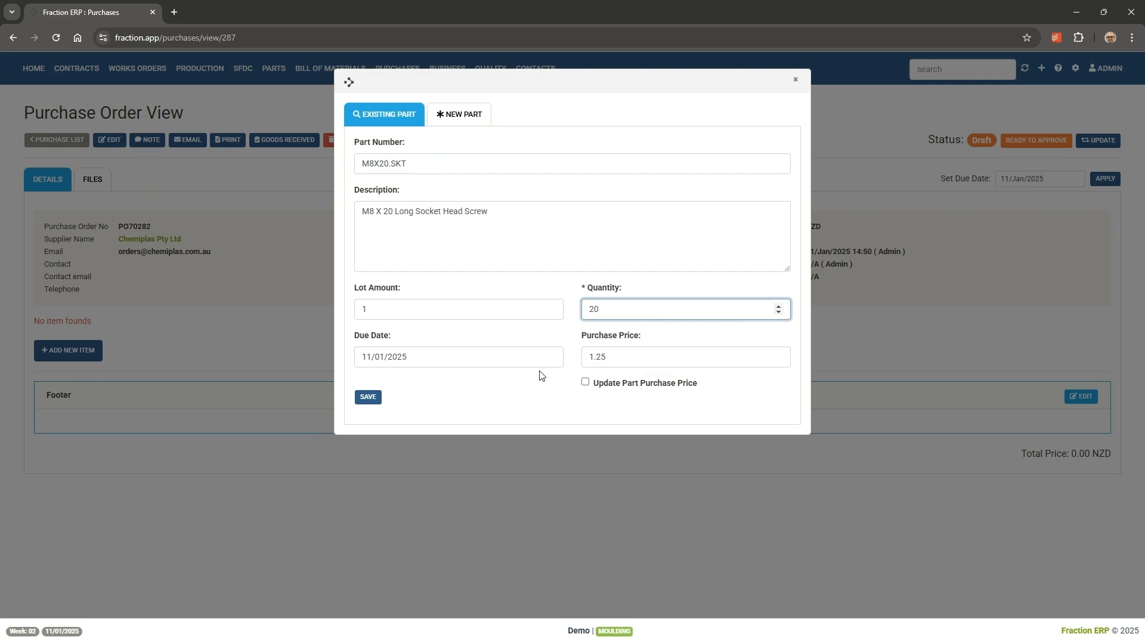
{"action": "left_click", "coordinate": [543, 361]}
{"action": "left_click", "coordinate": [418, 276]}
{"action": "left_click", "coordinate": [369, 398]}
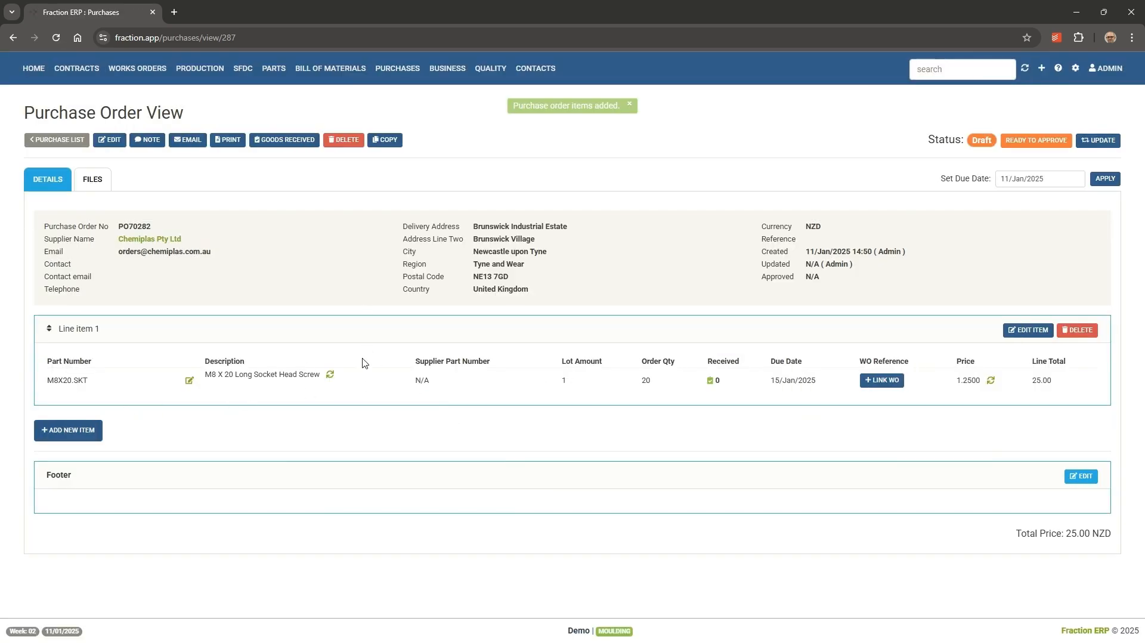
- Approve the Chemiplas purchase order and book in a received quantity of 10 for M8X20.SKT
{"action": "left_click", "coordinate": [1038, 140]}
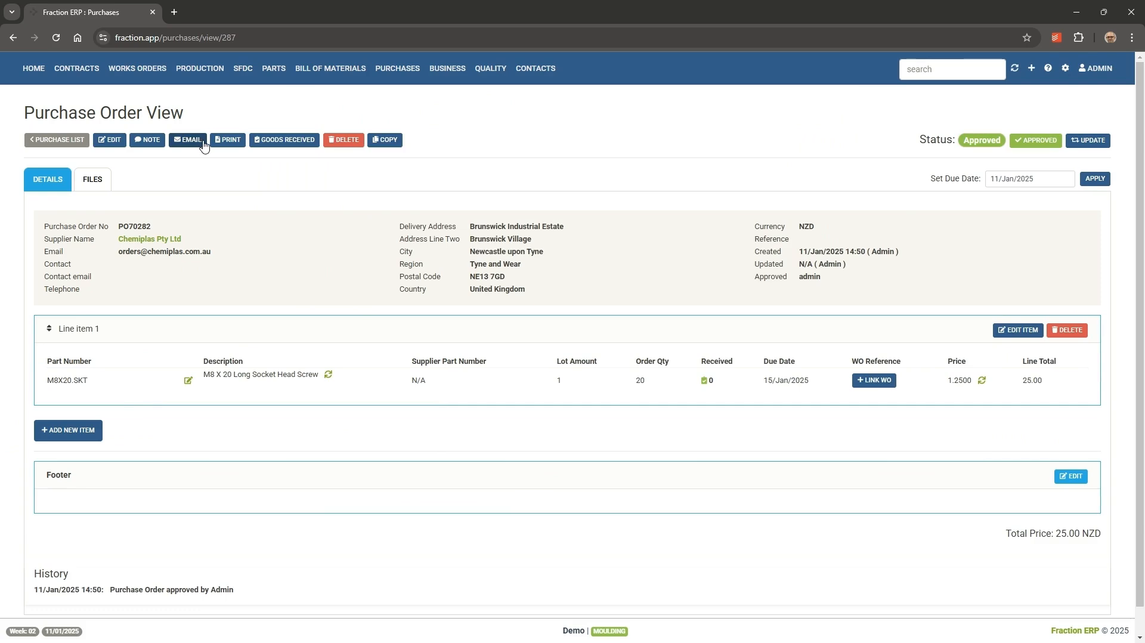
{"action": "left_click", "coordinate": [74, 143]}
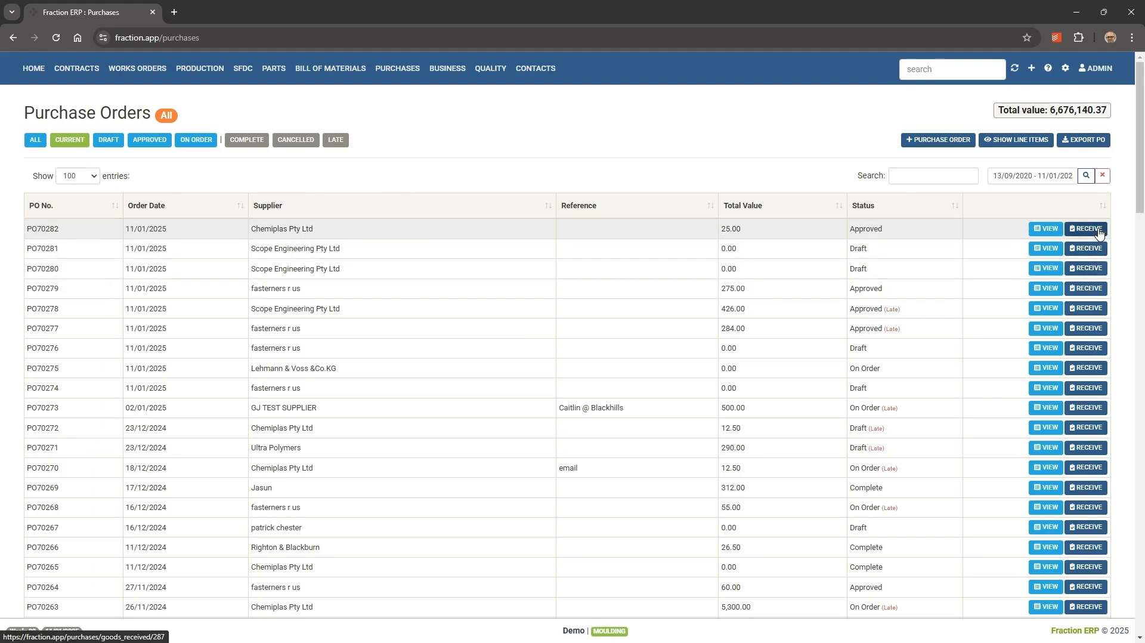
{"action": "mouse_move", "coordinate": [412, 75]}
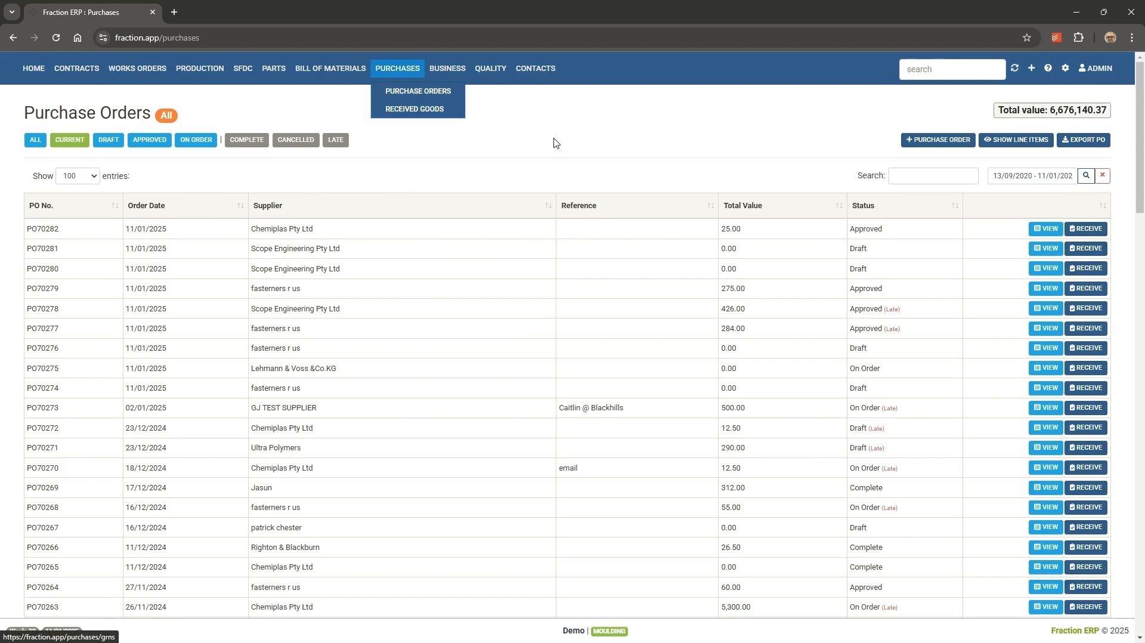
{"action": "left_click", "coordinate": [1077, 231]}
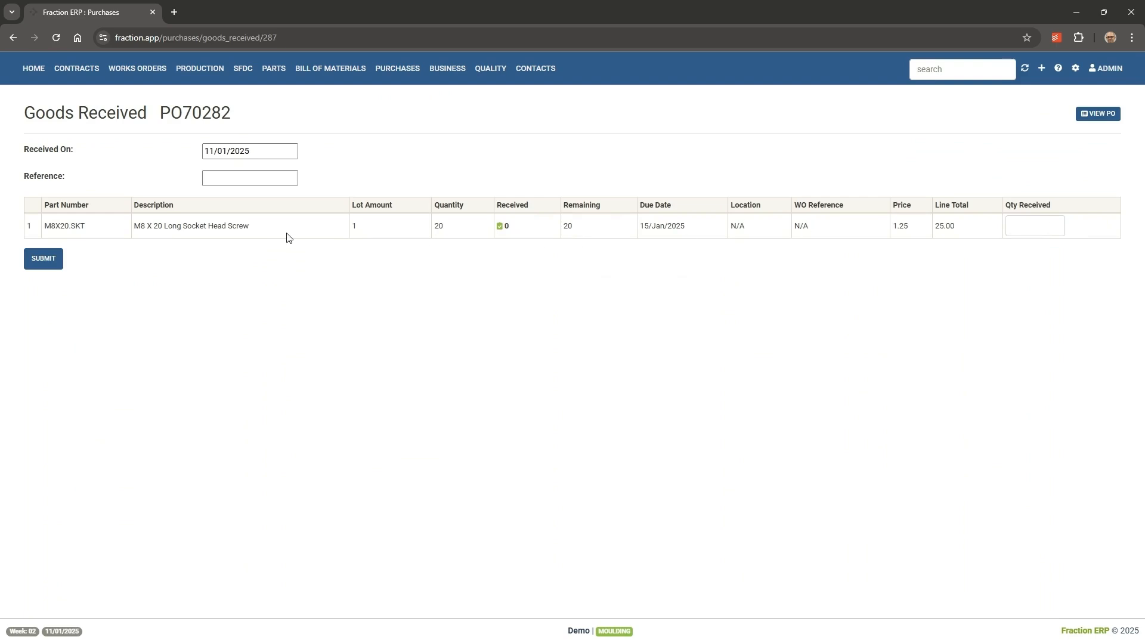
{"action": "left_click", "coordinate": [1034, 224]}
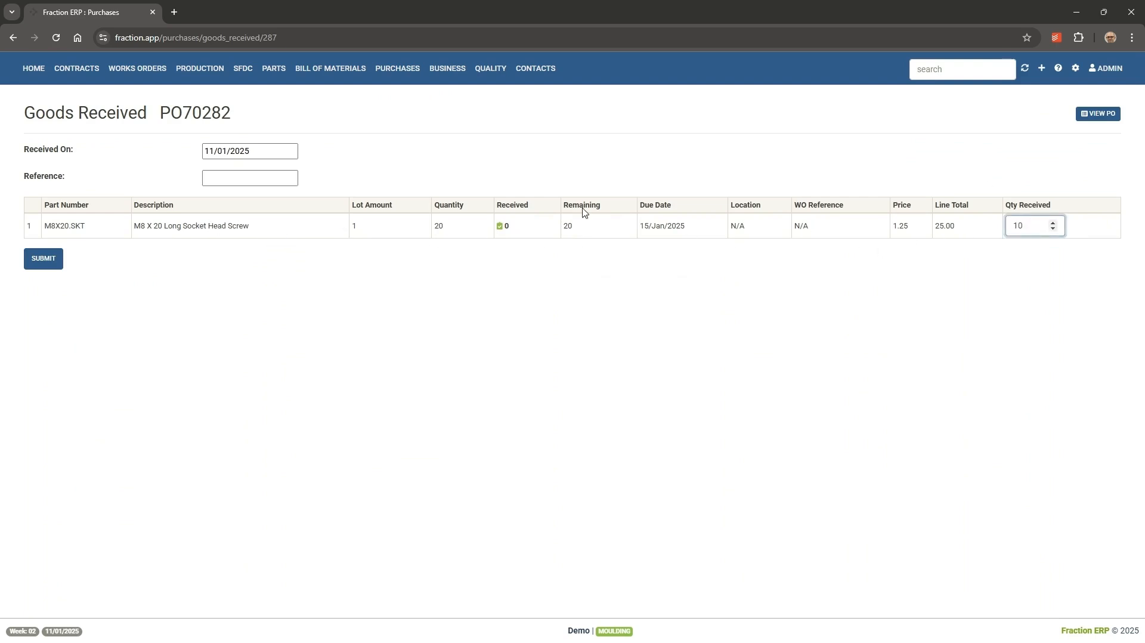
{"action": "left_click", "coordinate": [56, 261]}
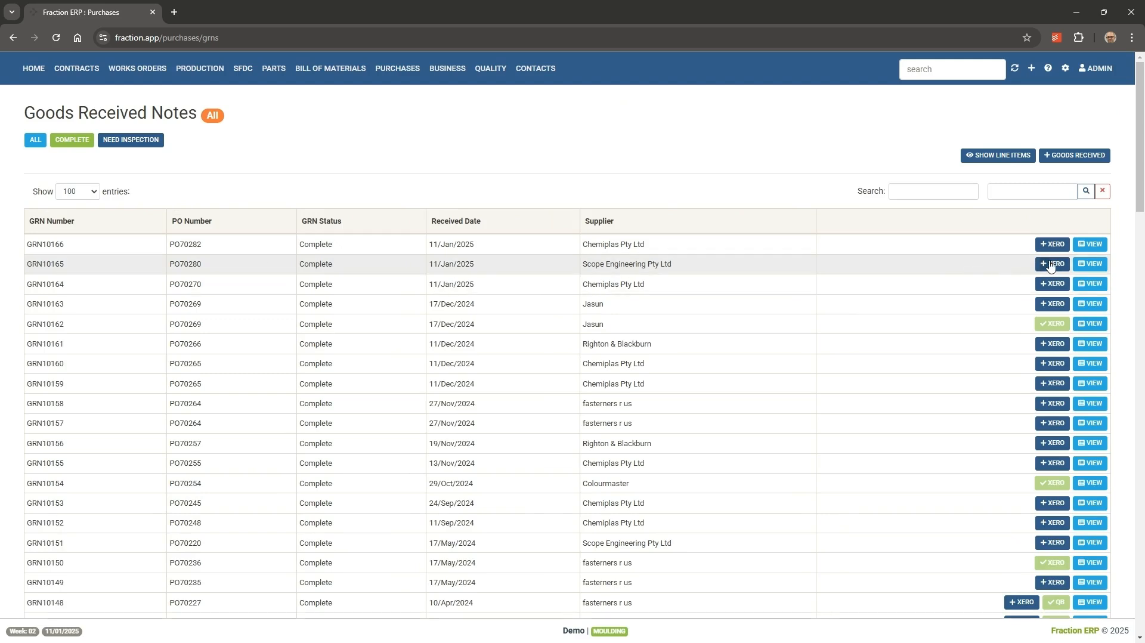
- View the Scope Engineering goods received note for 01-PA-BY13GY, and receive another 5 of that part against its purchase order
{"action": "left_click", "coordinate": [1090, 265]}
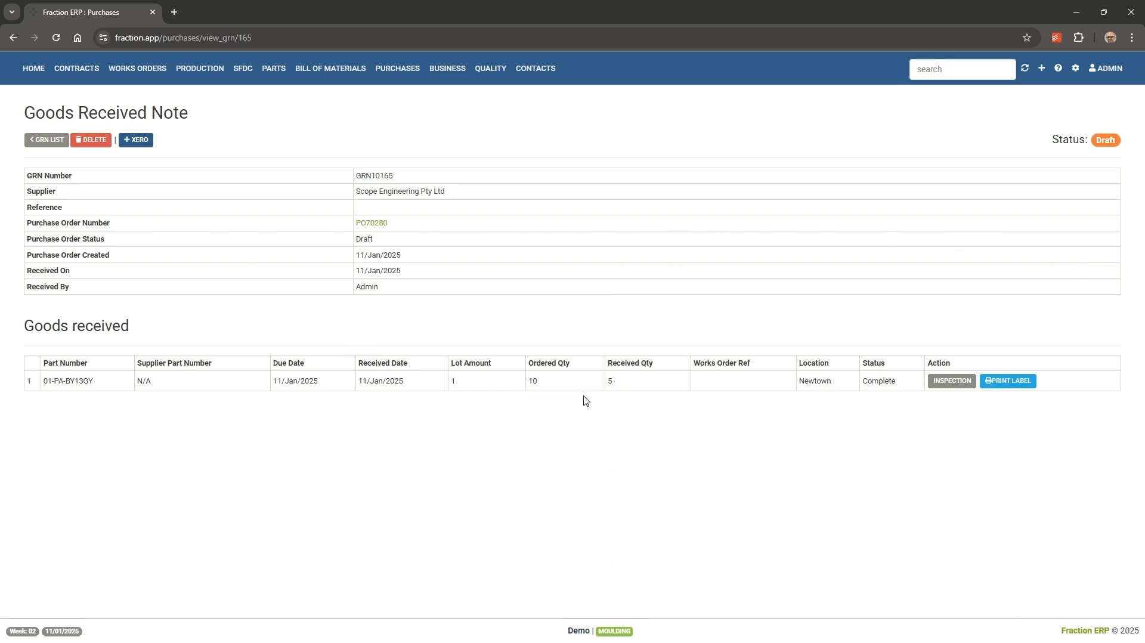
{"action": "left_click", "coordinate": [48, 142]}
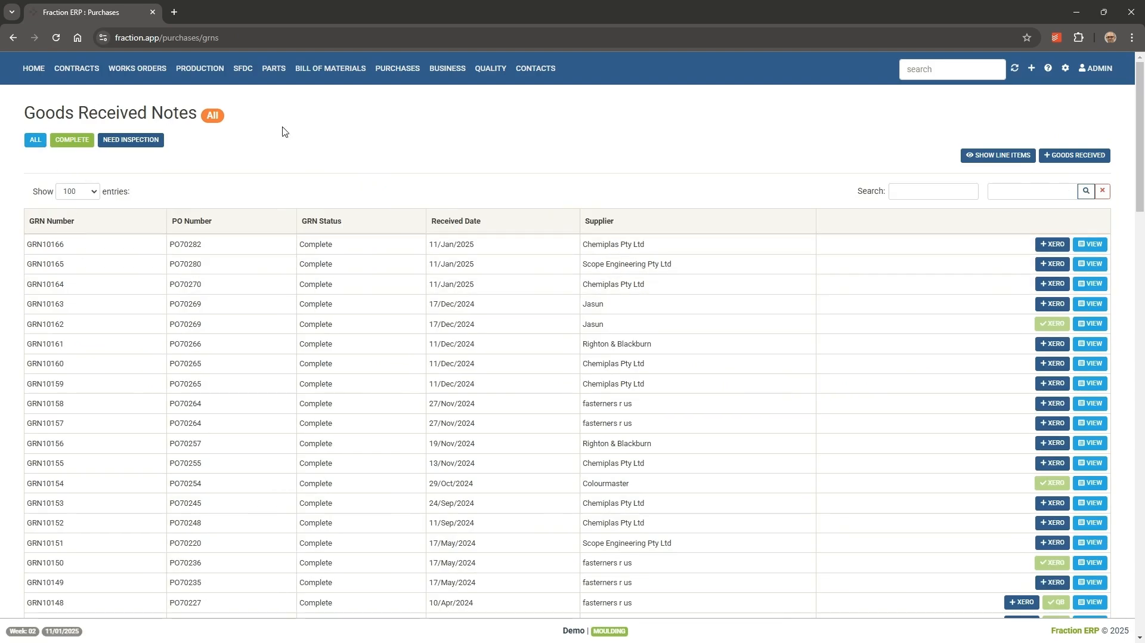
{"action": "mouse_move", "coordinate": [398, 69]}
{"action": "left_click", "coordinate": [412, 90]}
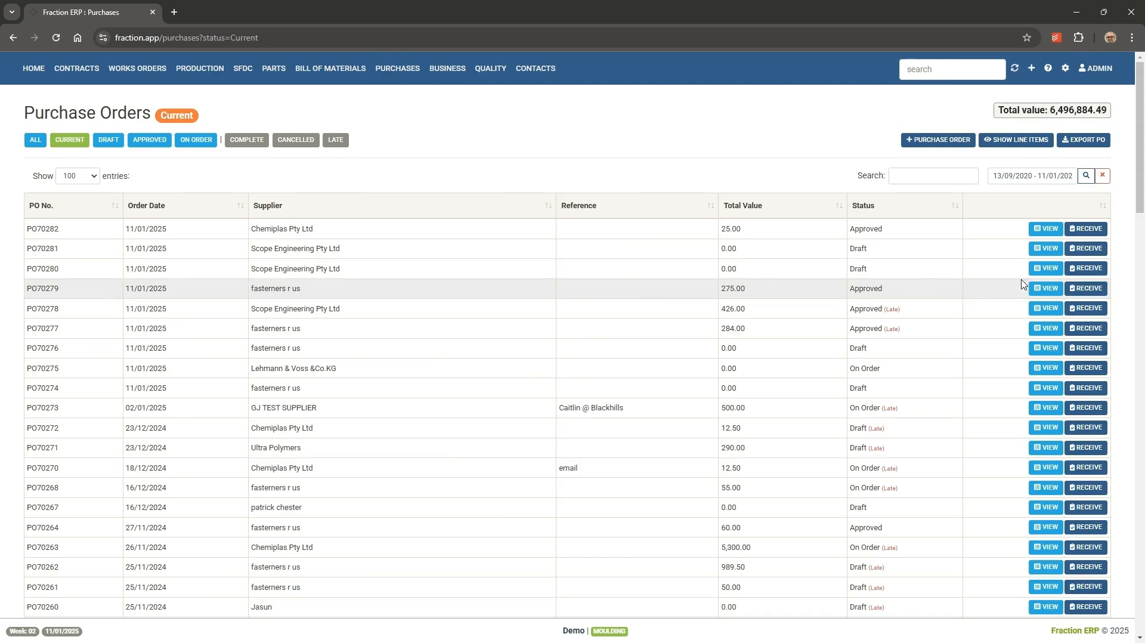
{"action": "left_click", "coordinate": [1086, 268]}
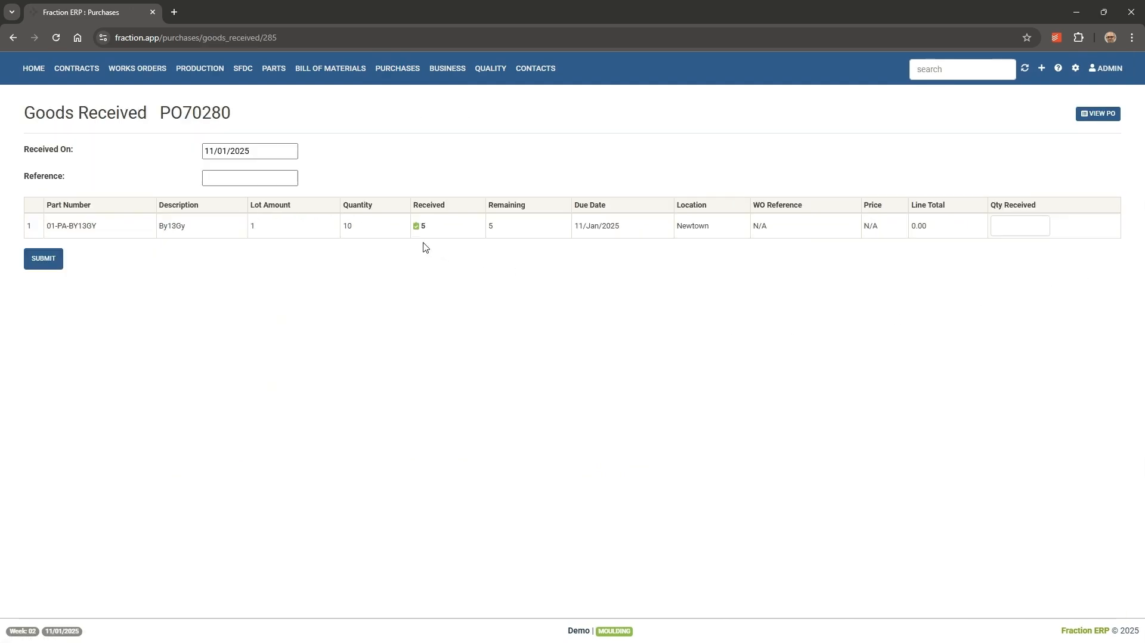
{"action": "left_click", "coordinate": [1002, 222]}
{"action": "type", "text": "5"}
{"action": "left_click", "coordinate": [43, 258]}
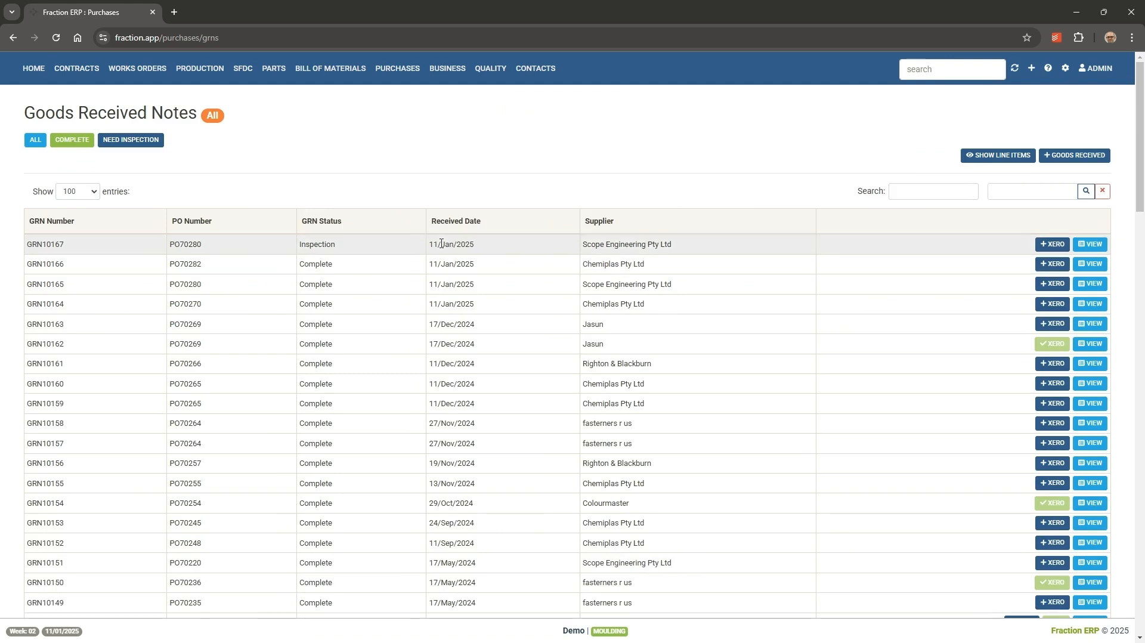
- Record the inspection of part 01-PA-BY13GY on goods received note GRN10167 with accepted quantity 5 and rejected quantity 0
{"action": "left_click", "coordinate": [1091, 244]}
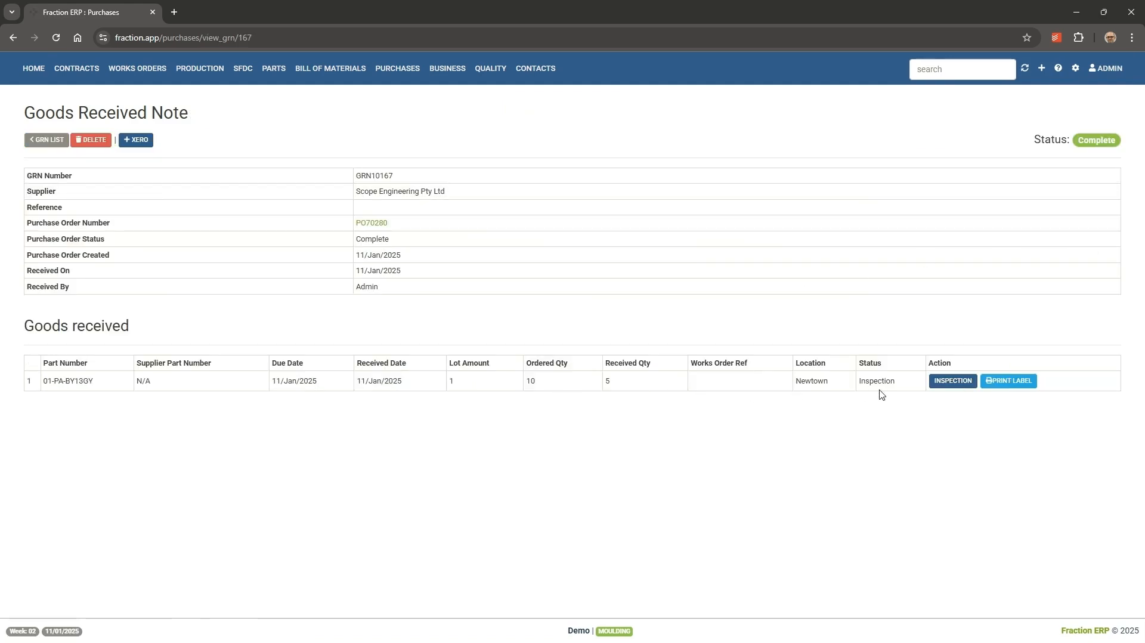
{"action": "left_click", "coordinate": [953, 381]}
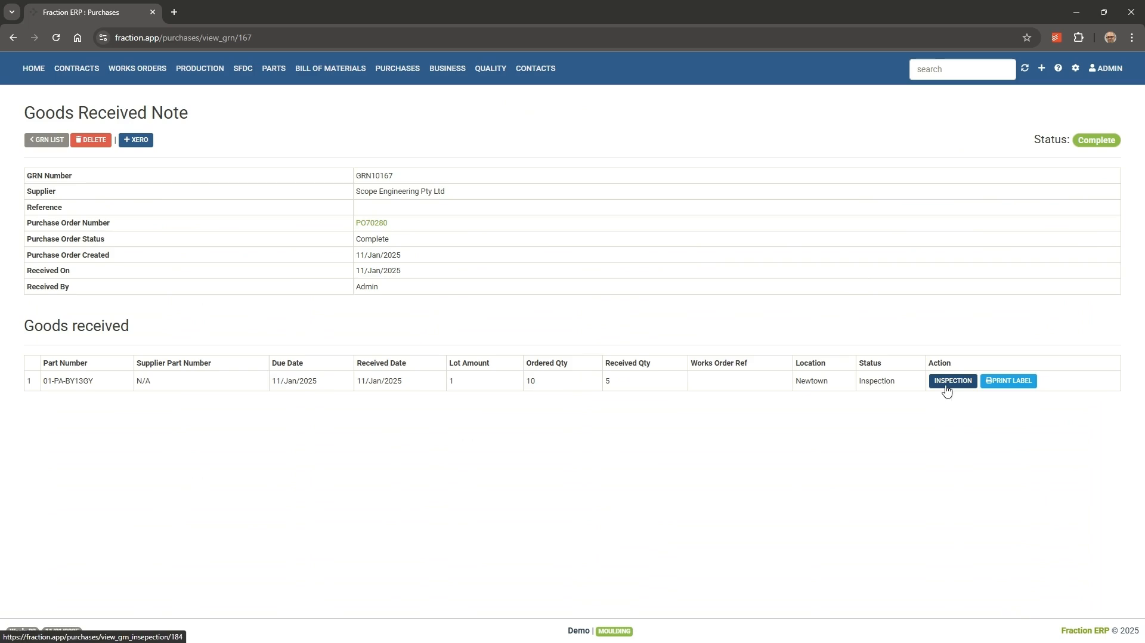
{"action": "left_click", "coordinate": [622, 198]}
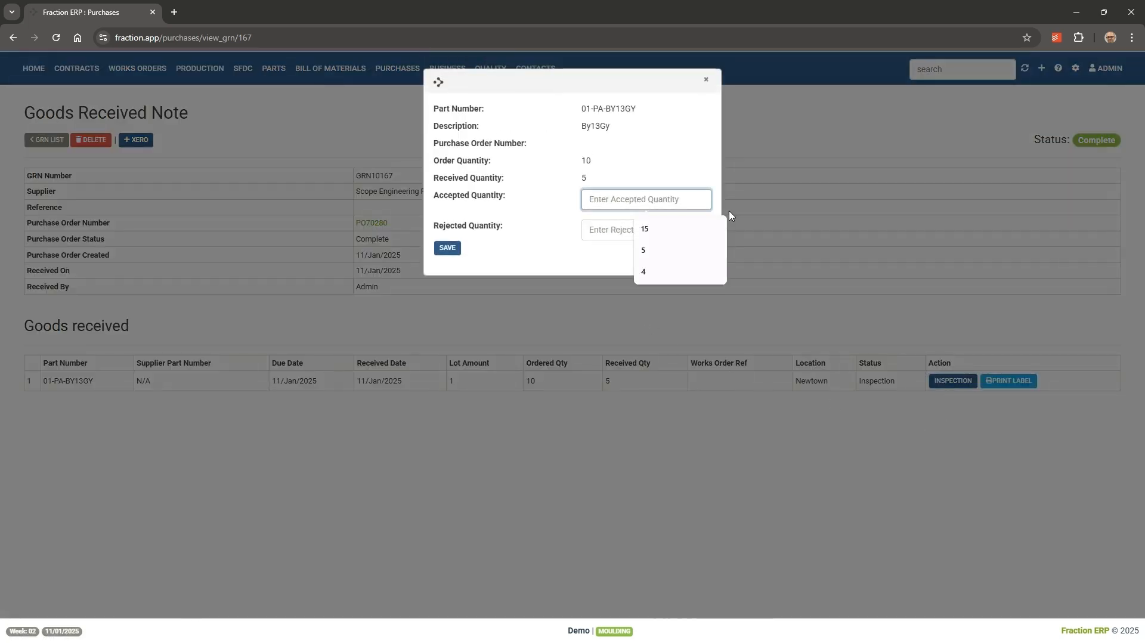
{"action": "left_click", "coordinate": [643, 250]}
{"action": "left_click", "coordinate": [605, 226]}
{"action": "type", "text": "0"}
{"action": "left_click", "coordinate": [447, 248]}
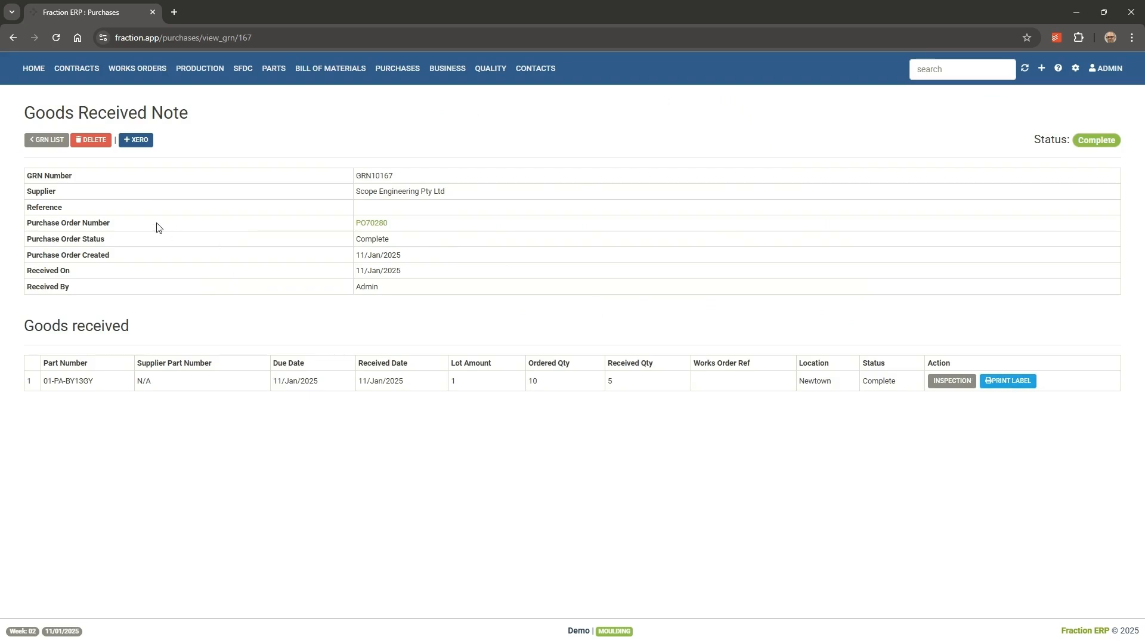
- Filter the goods received notes to those needing inspection and raise GRN10123 to Xero
{"action": "left_click", "coordinate": [53, 142]}
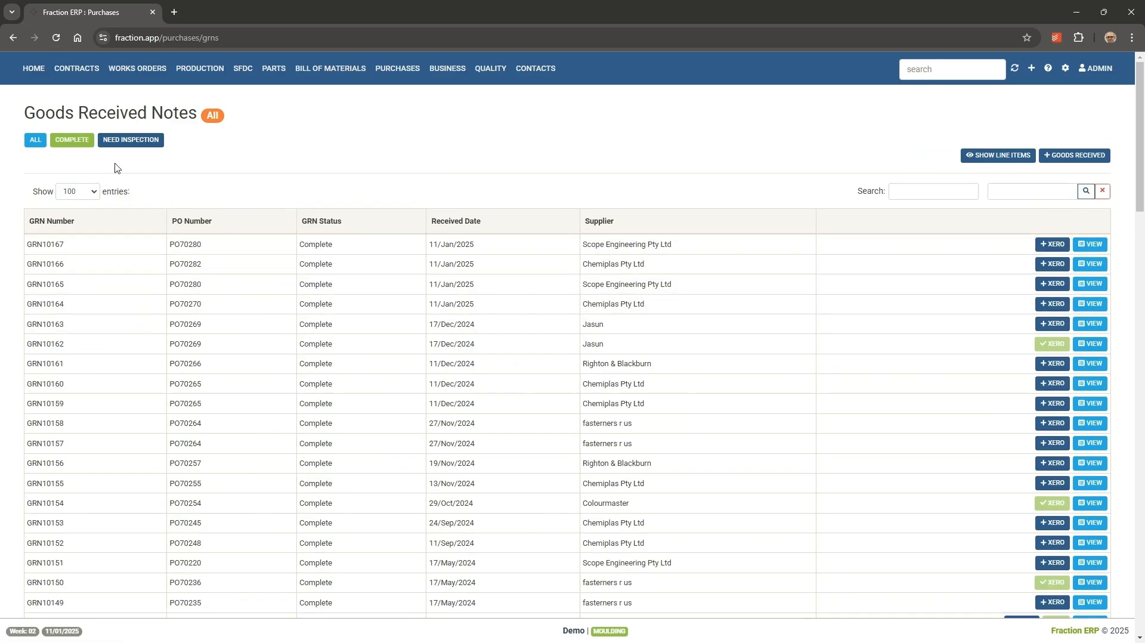
{"action": "left_click", "coordinate": [125, 141]}
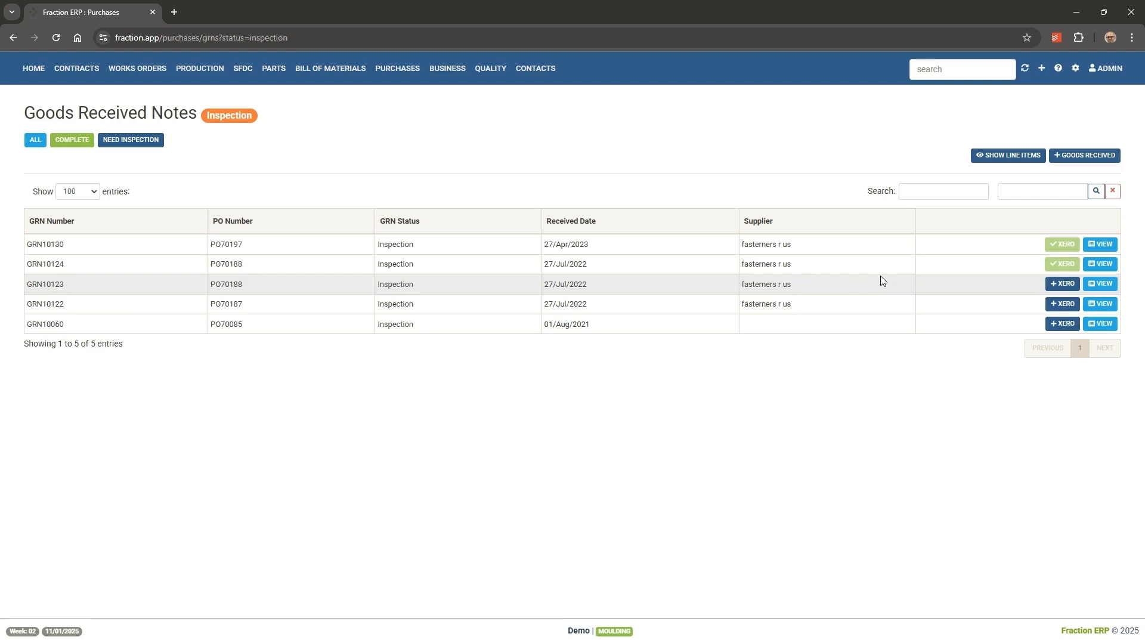
{"action": "left_click", "coordinate": [1074, 289]}
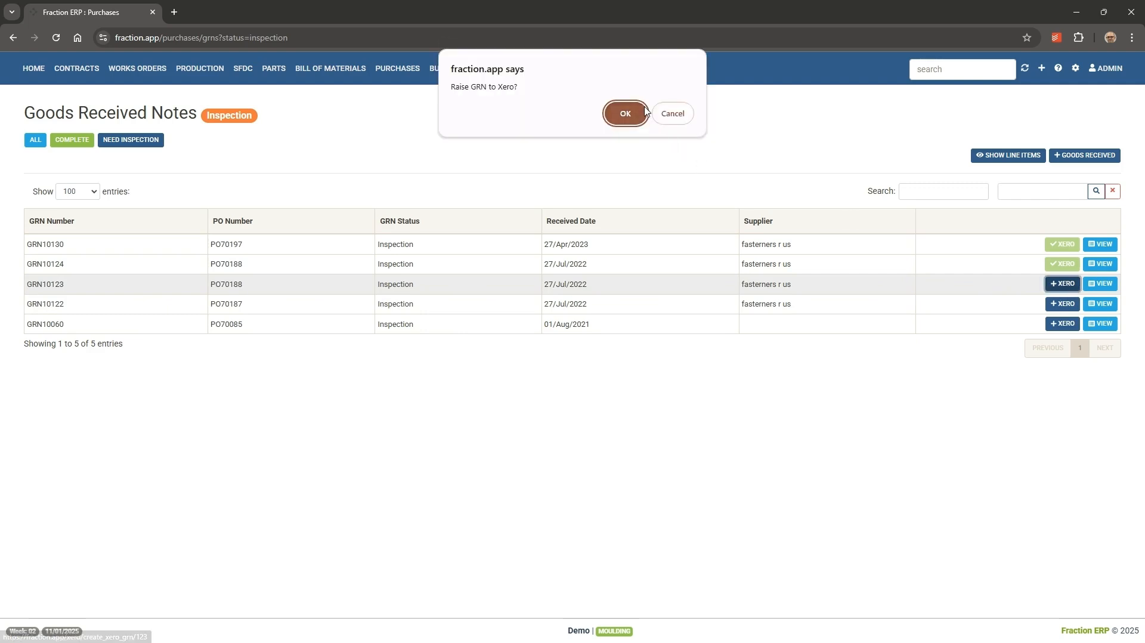
{"action": "left_click", "coordinate": [645, 112]}
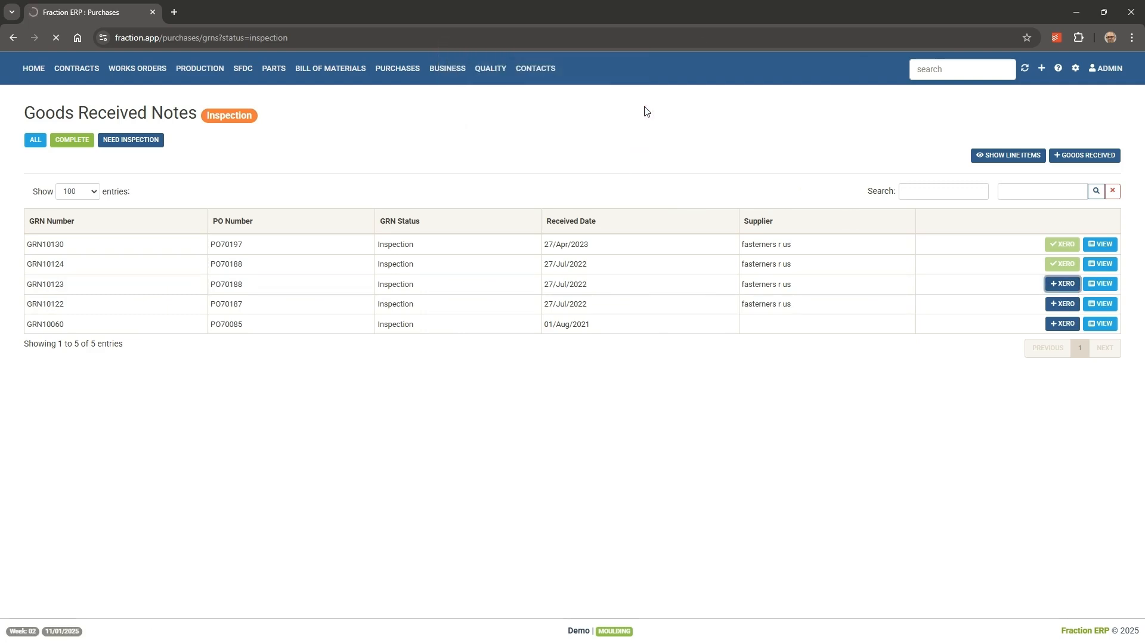
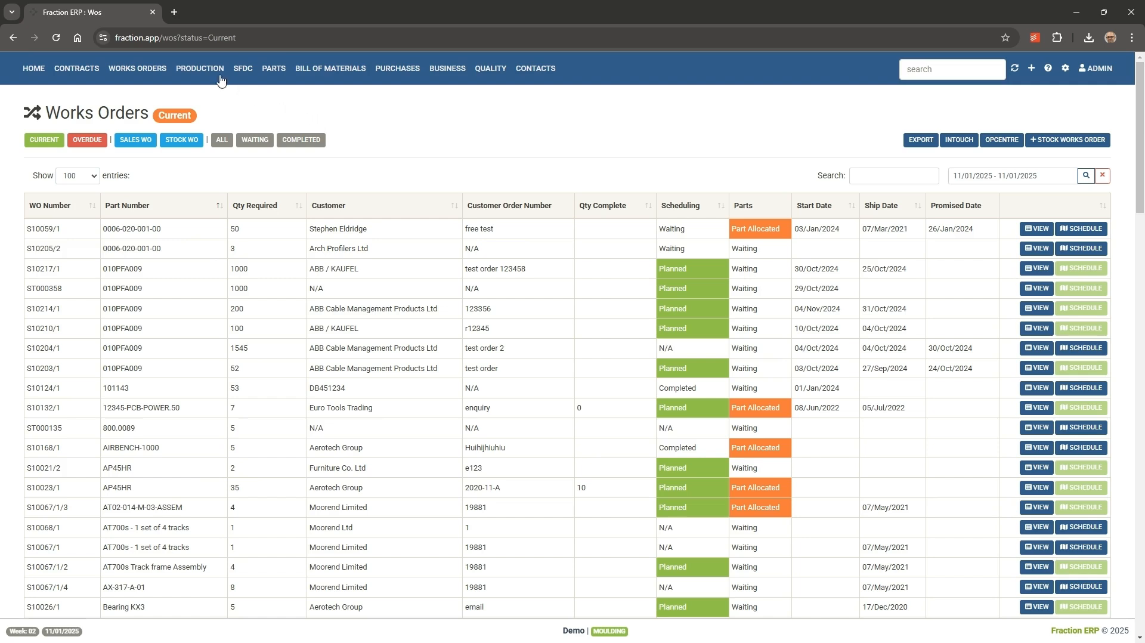
- Review the progress and status of the active works orders in works order tracking
{"action": "mouse_move", "coordinate": [216, 72]}
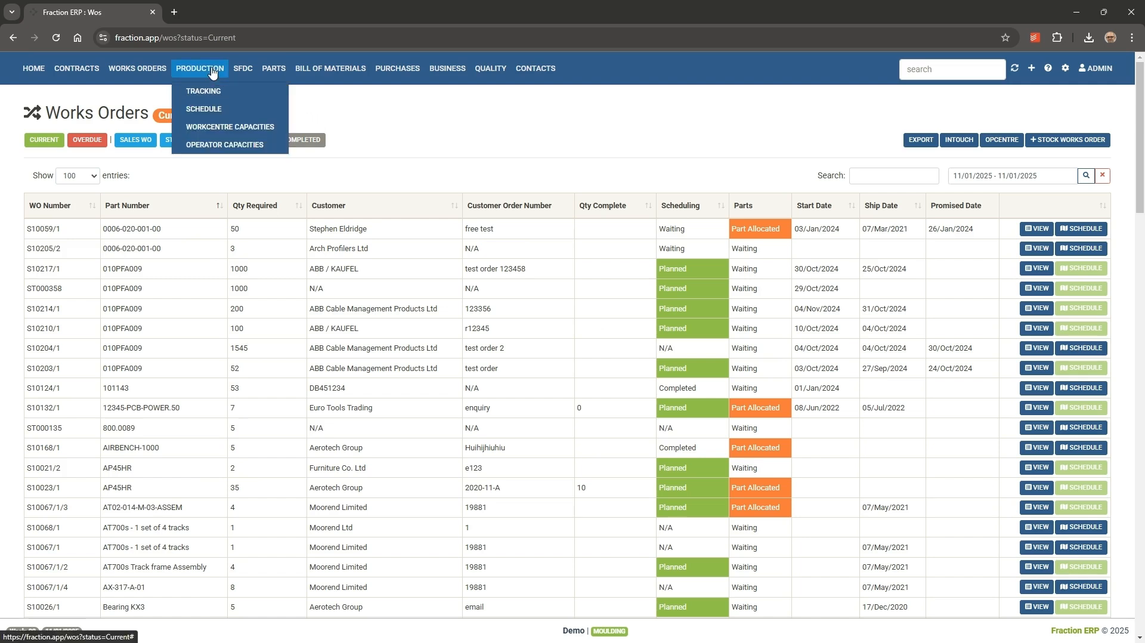
{"action": "left_click", "coordinate": [266, 97]}
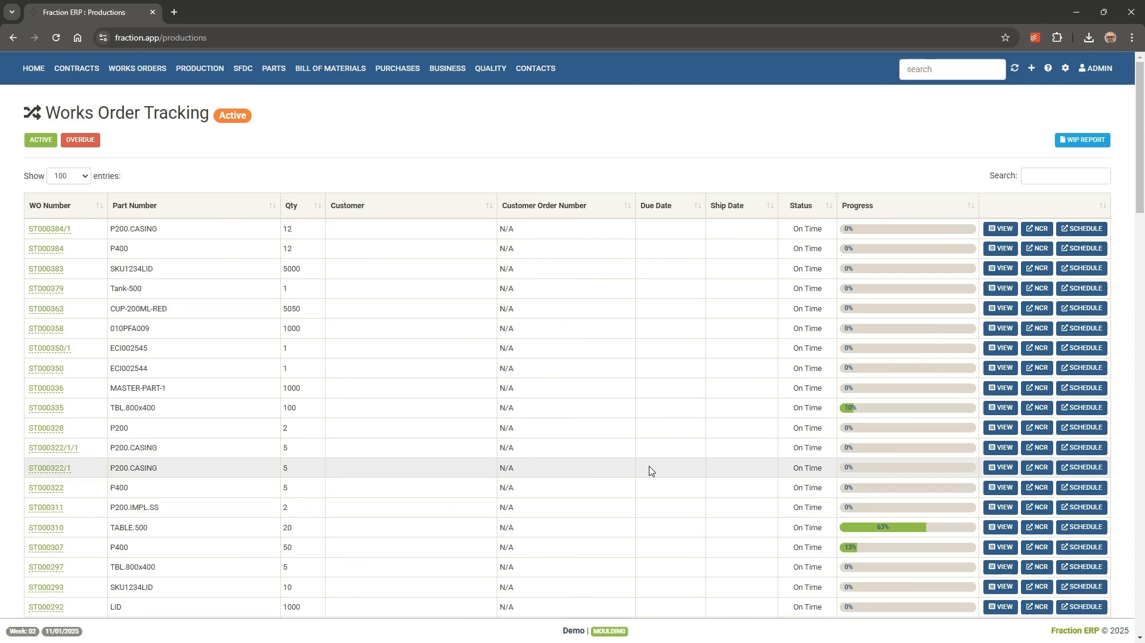
{"action": "scroll", "coordinate": [673, 470], "scroll_direction": "down", "scroll_amount": 1}
{"action": "scroll", "coordinate": [674, 470], "scroll_direction": "down", "scroll_amount": 5}
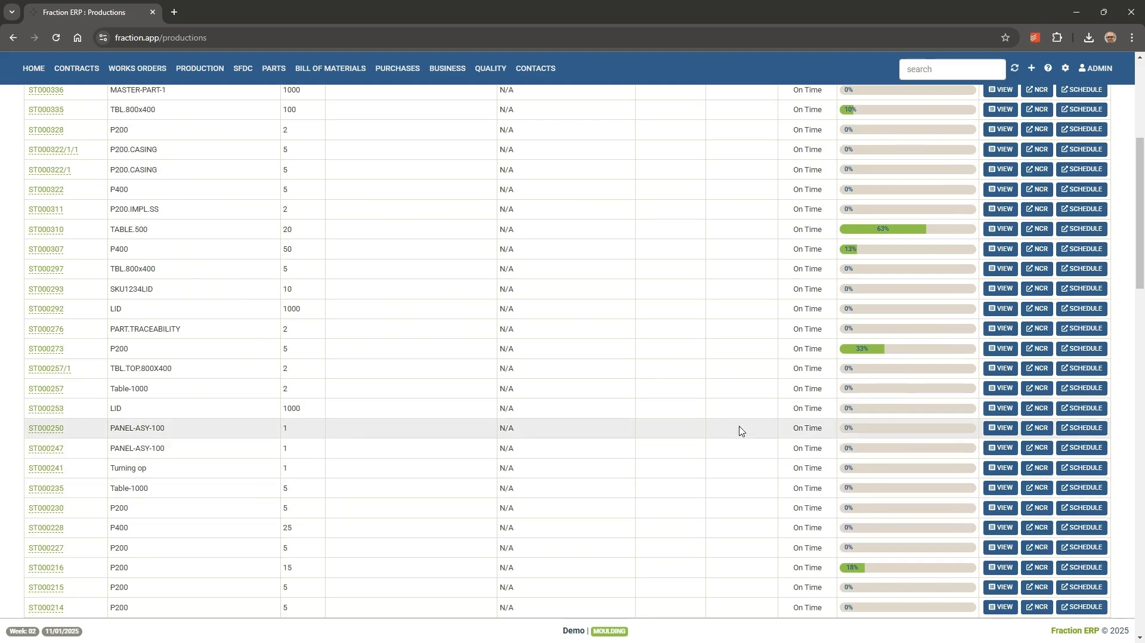
{"action": "scroll", "coordinate": [747, 382], "scroll_direction": "up", "scroll_amount": 5}
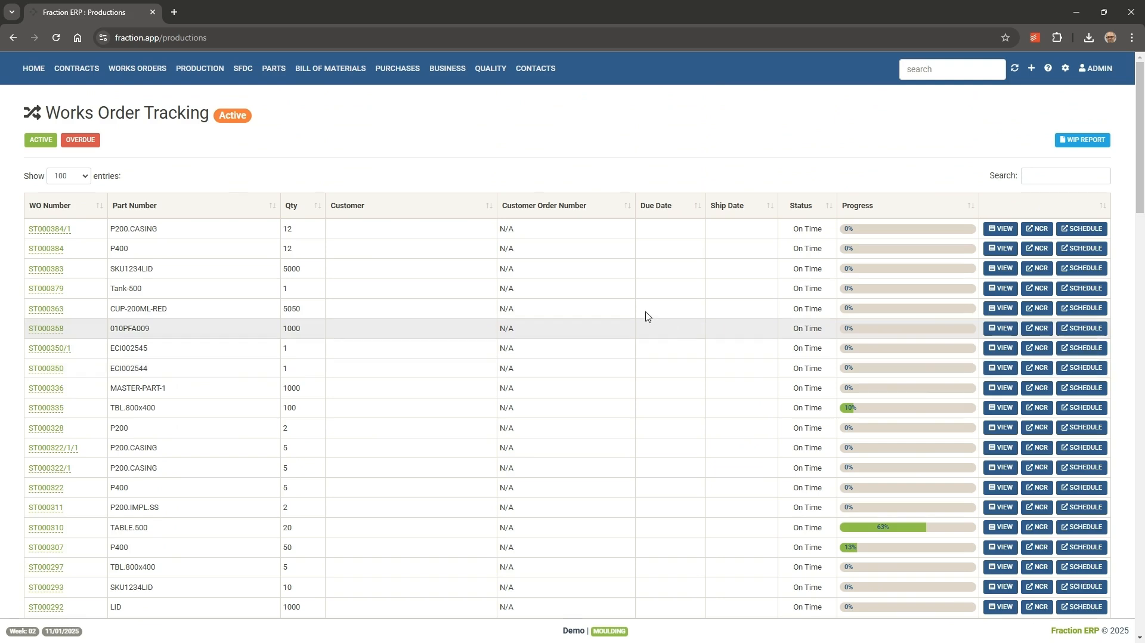
- List the shop floor operations for the Milling Machine workcenter planned in week 4 of 2025
{"action": "left_click", "coordinate": [245, 69]}
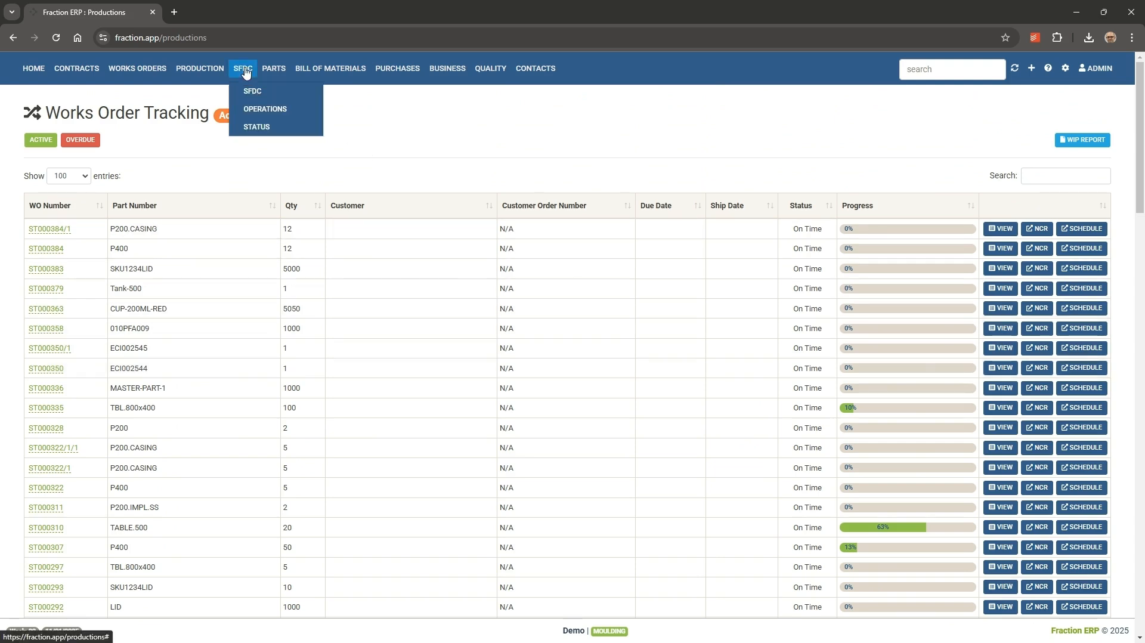
{"action": "left_click", "coordinate": [298, 110]}
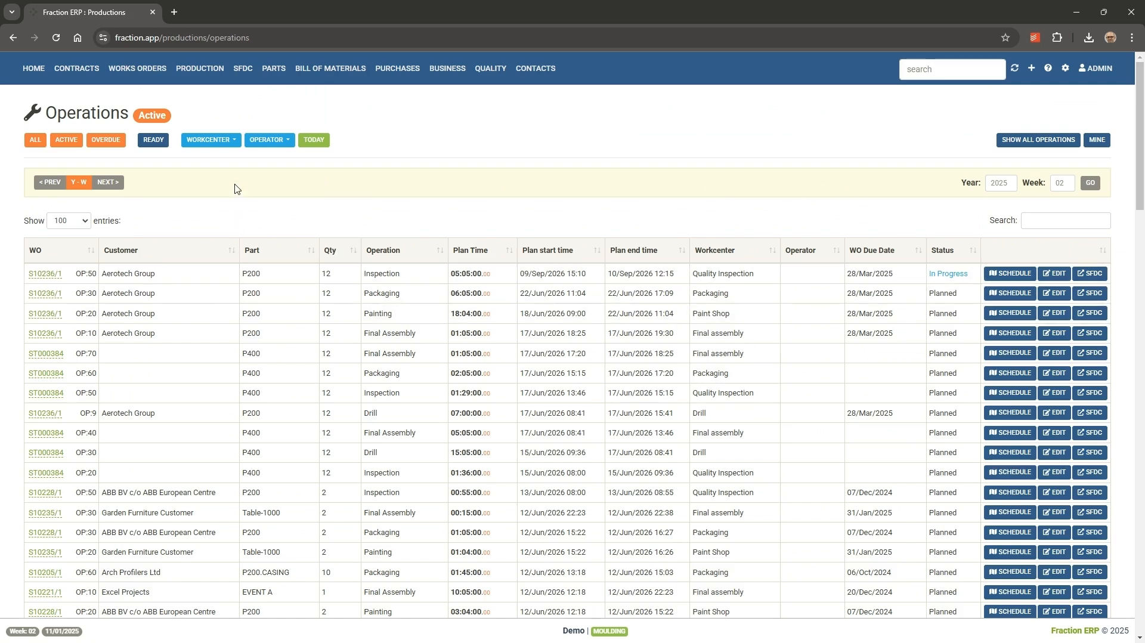
{"action": "left_click", "coordinate": [235, 142]}
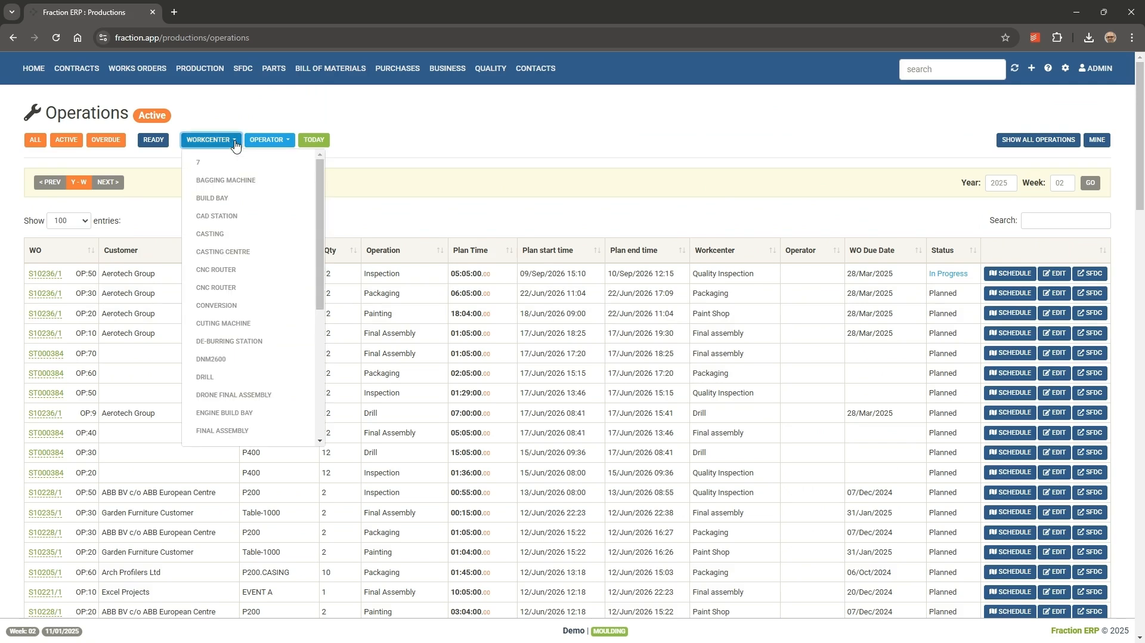
{"action": "scroll", "coordinate": [244, 332], "scroll_direction": "down", "scroll_amount": 3}
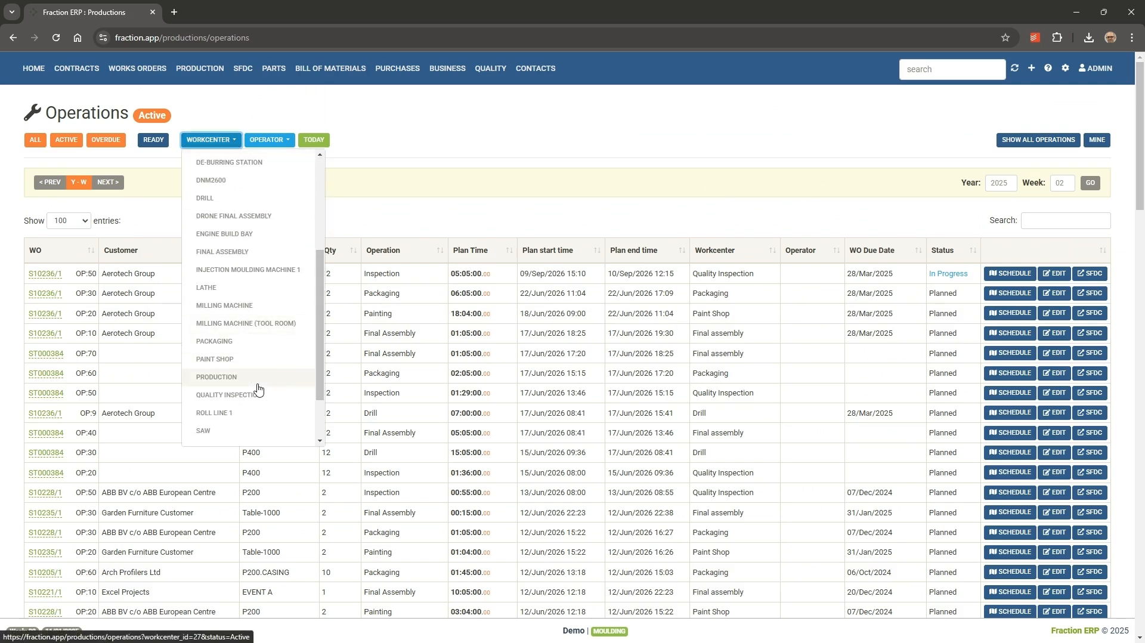
{"action": "left_click", "coordinate": [245, 307]}
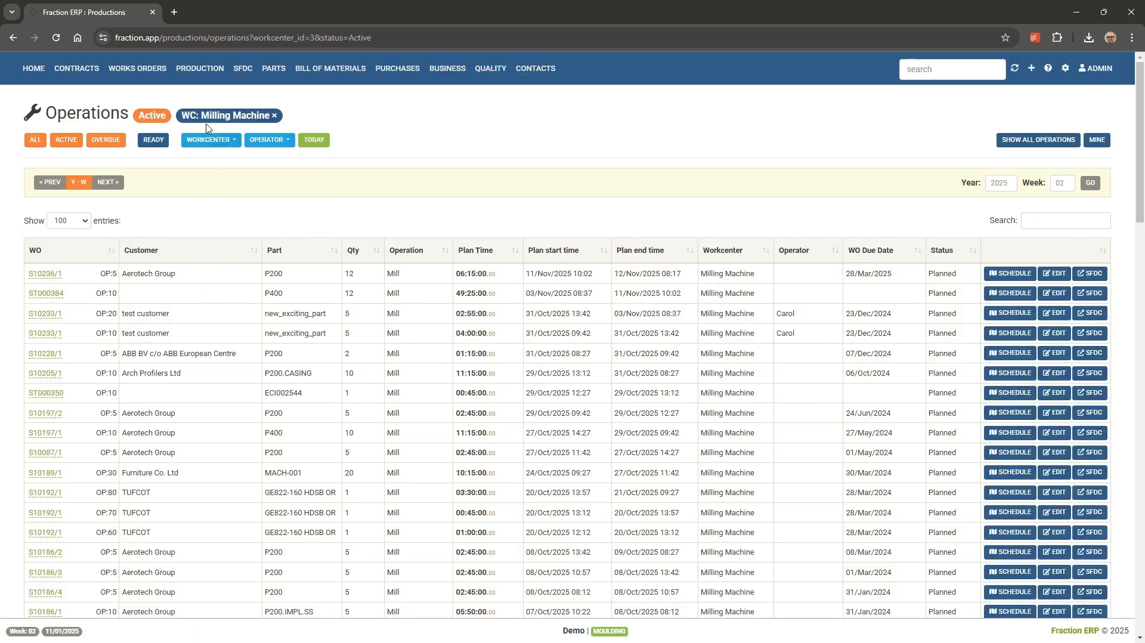
{"action": "left_click", "coordinate": [108, 188]}
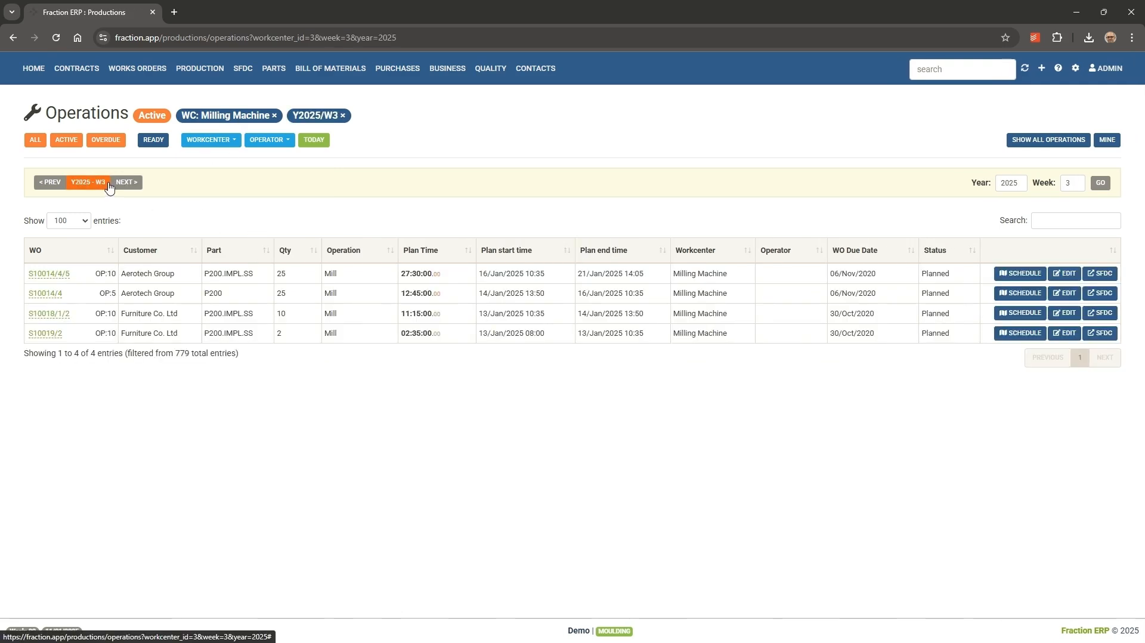
{"action": "left_click", "coordinate": [125, 190]}
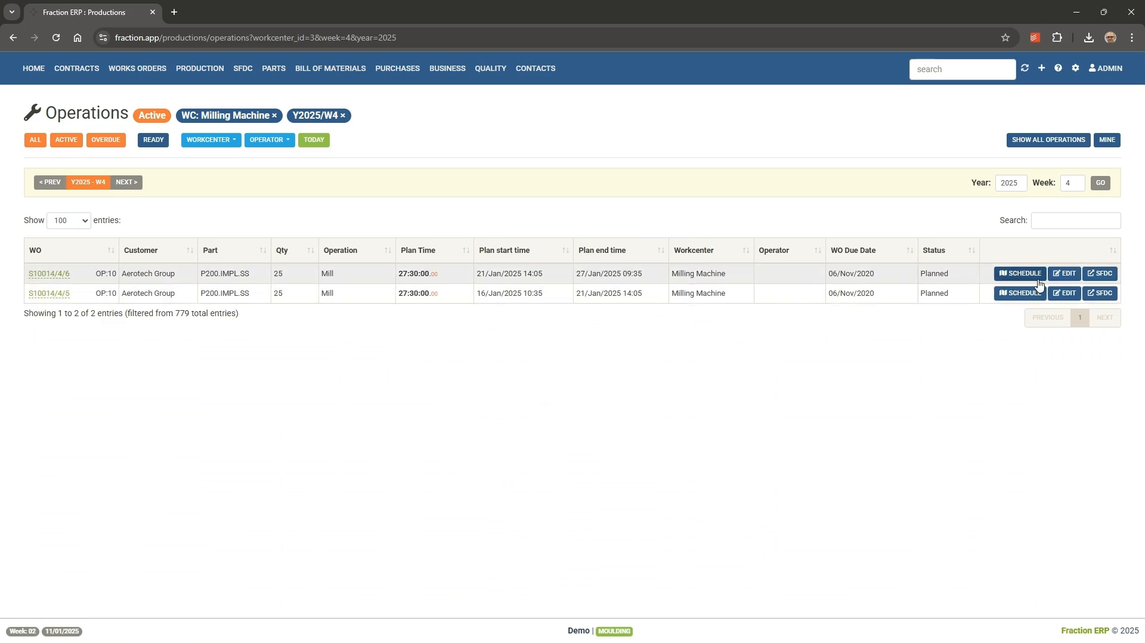
- Start your own time log on milling operation 10 of works order S10014/4/6
{"action": "left_click", "coordinate": [1109, 278]}
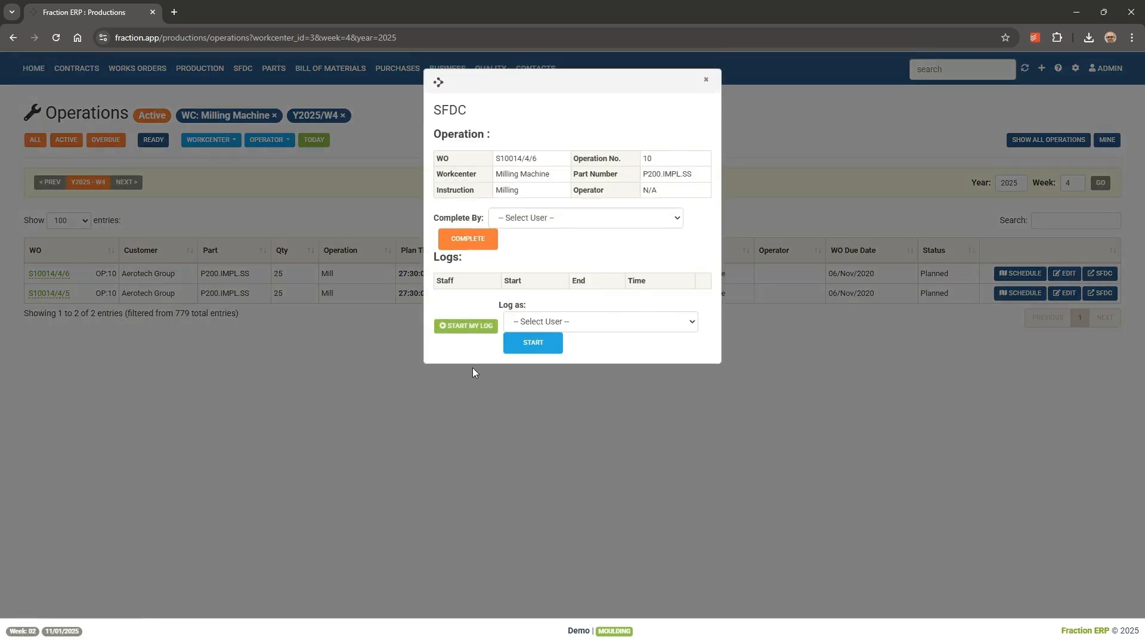
{"action": "left_click", "coordinate": [611, 322]}
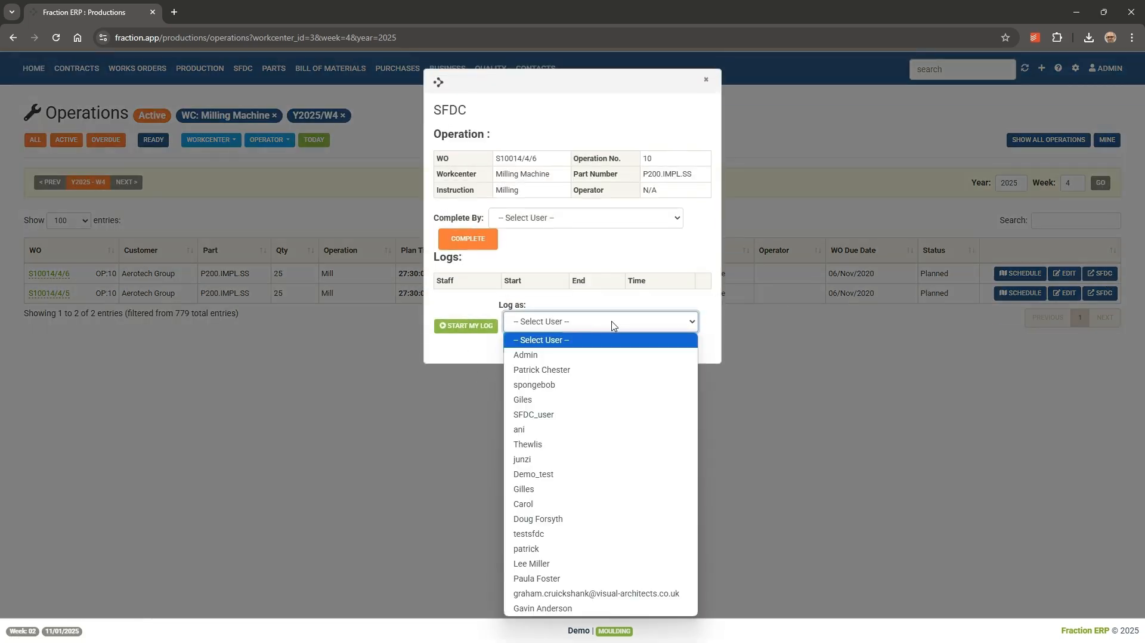
{"action": "left_click", "coordinate": [461, 350]}
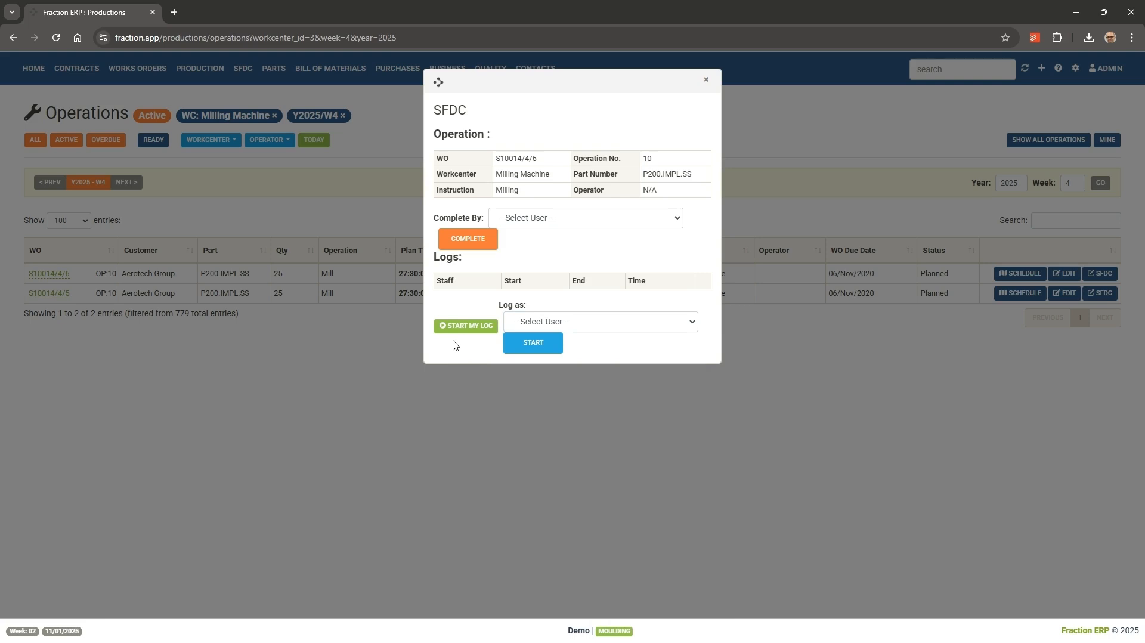
{"action": "left_click", "coordinate": [470, 329]}
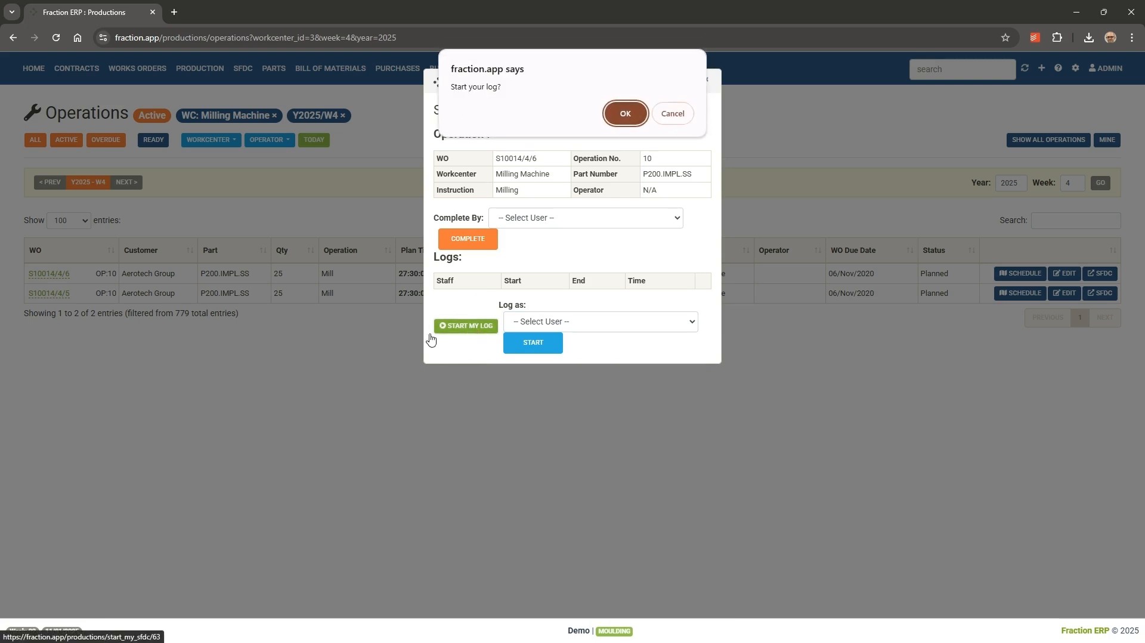
{"action": "left_click", "coordinate": [628, 119]}
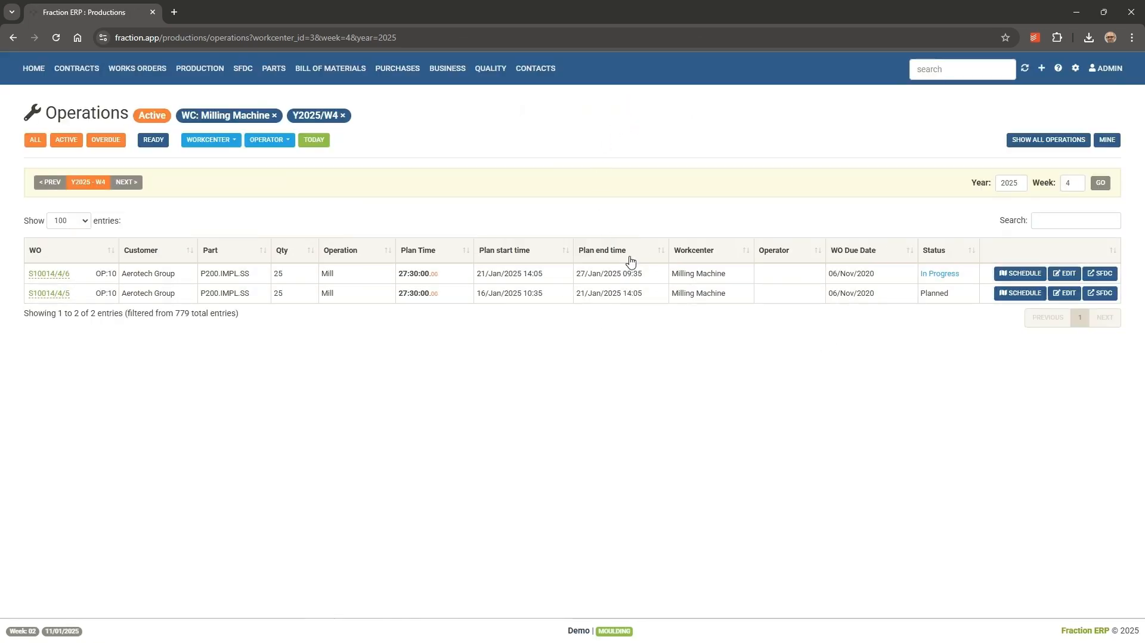
- Check the running shop floor data capture logs, including the operator status and workcenter status overviews
{"action": "left_click", "coordinate": [247, 75]}
{"action": "left_click", "coordinate": [290, 91]}
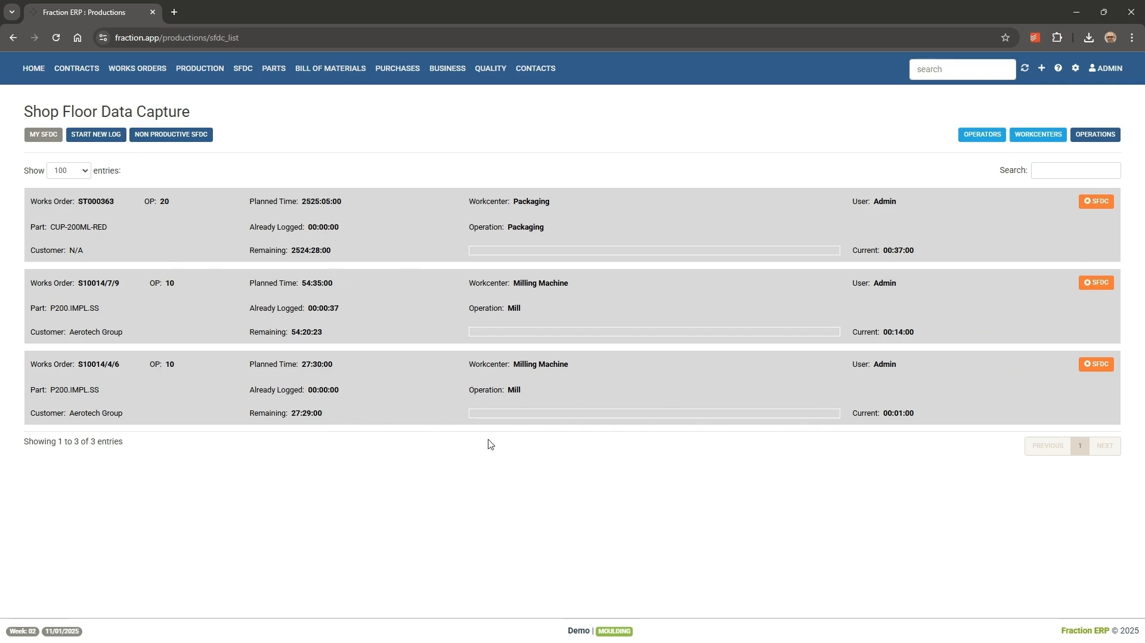
{"action": "left_click", "coordinate": [983, 135]}
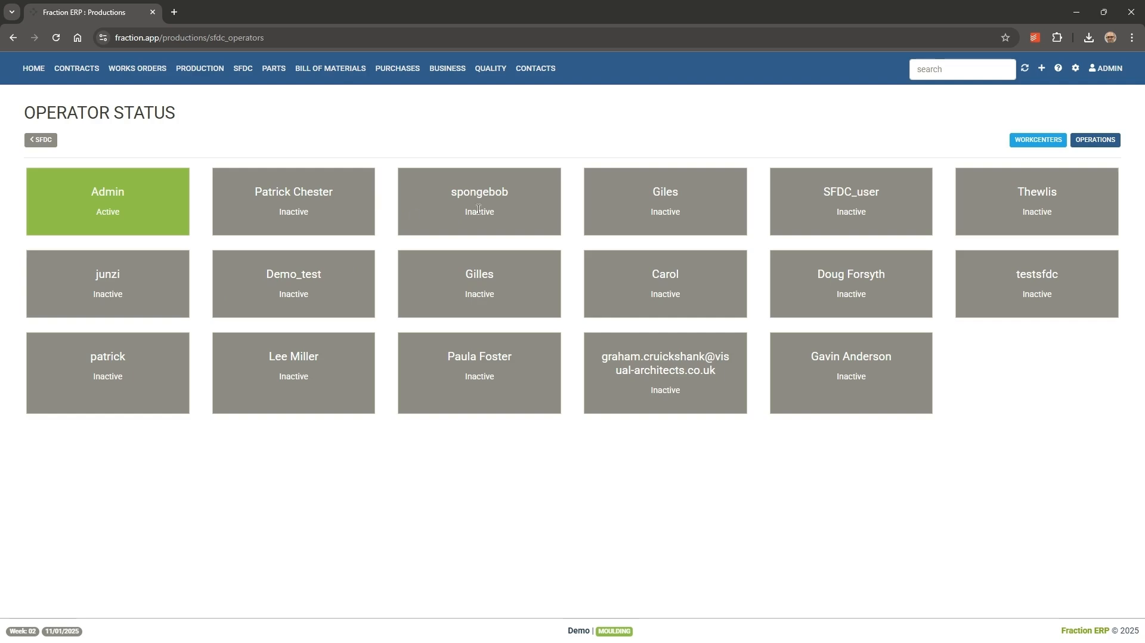
{"action": "left_click", "coordinate": [1039, 141]}
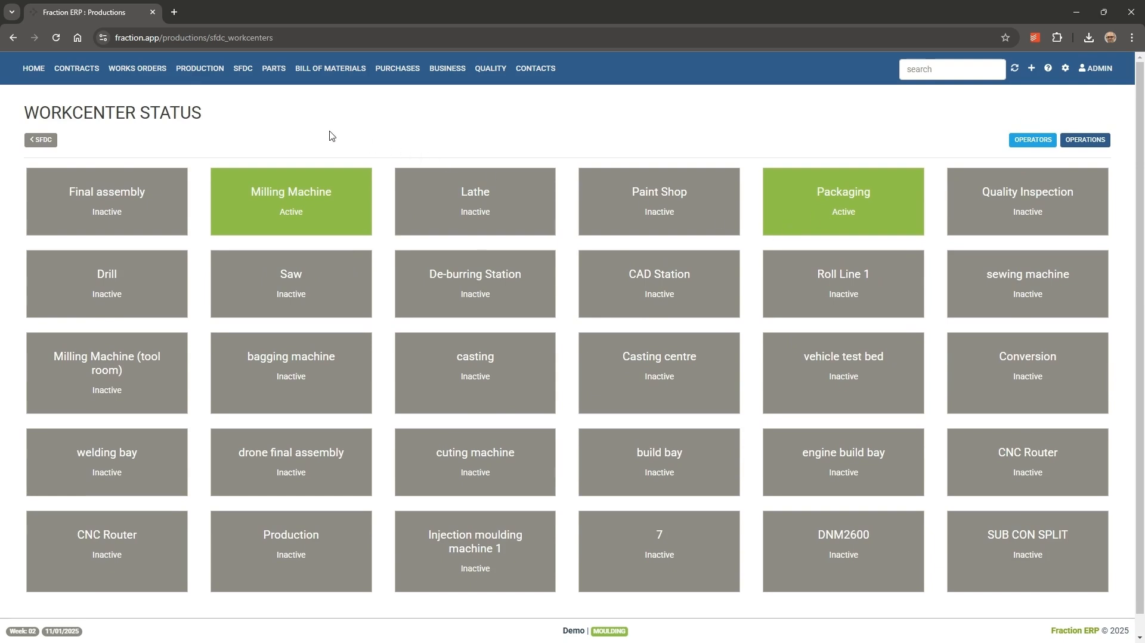
{"action": "left_click", "coordinate": [41, 141]}
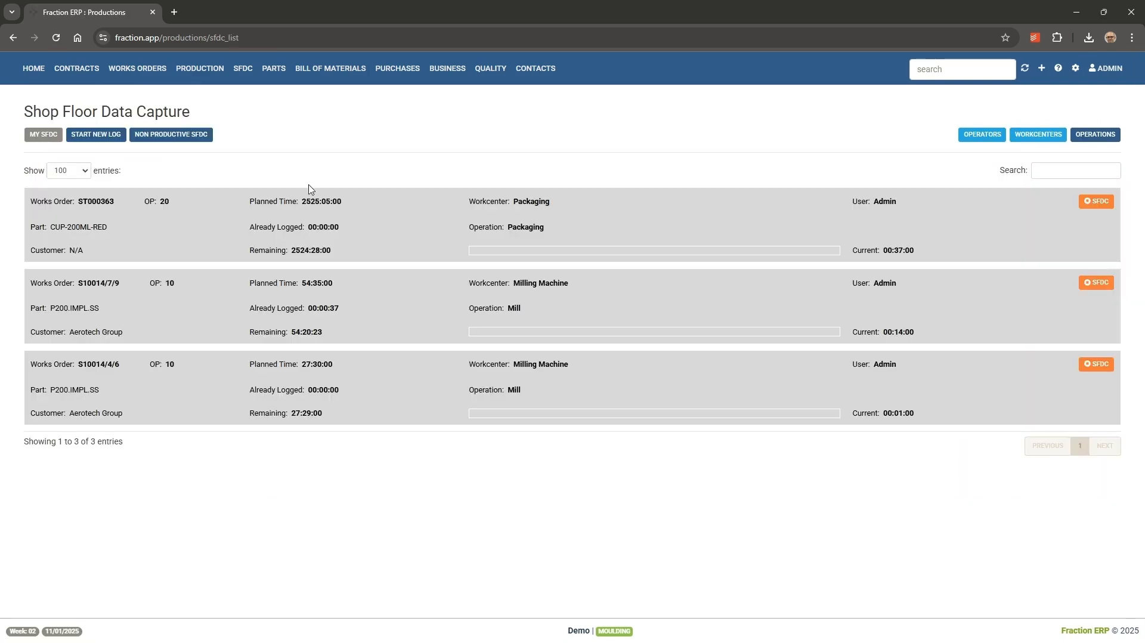
- Stop the running log on packaging operation 20 of works order ST000363 without completing the operation
{"action": "left_click", "coordinate": [1100, 203]}
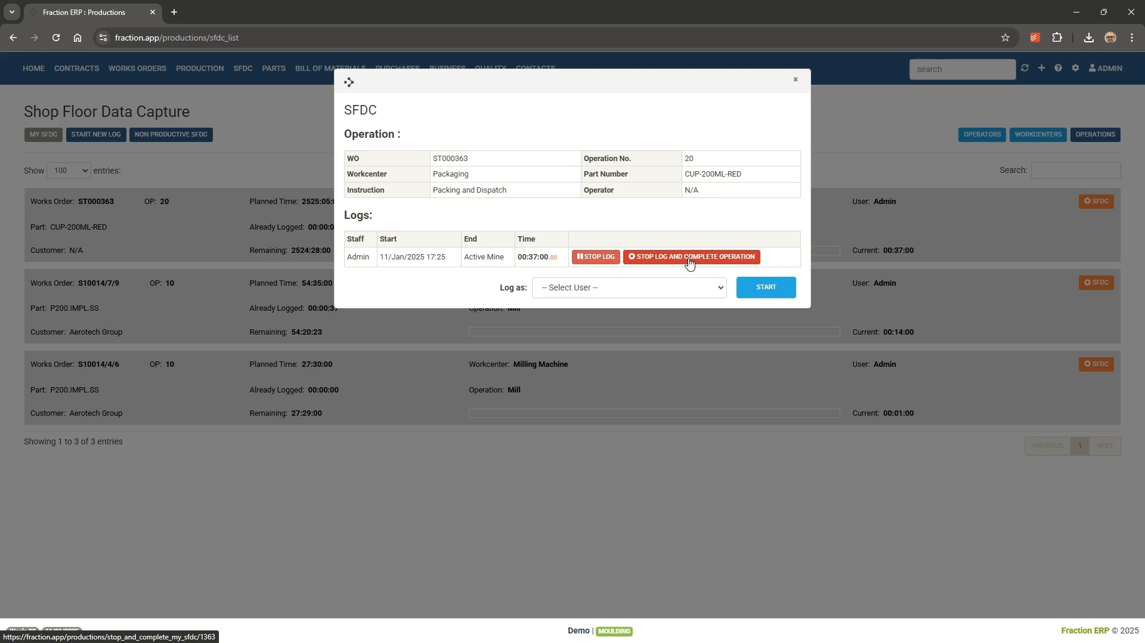
{"action": "left_click", "coordinate": [606, 260]}
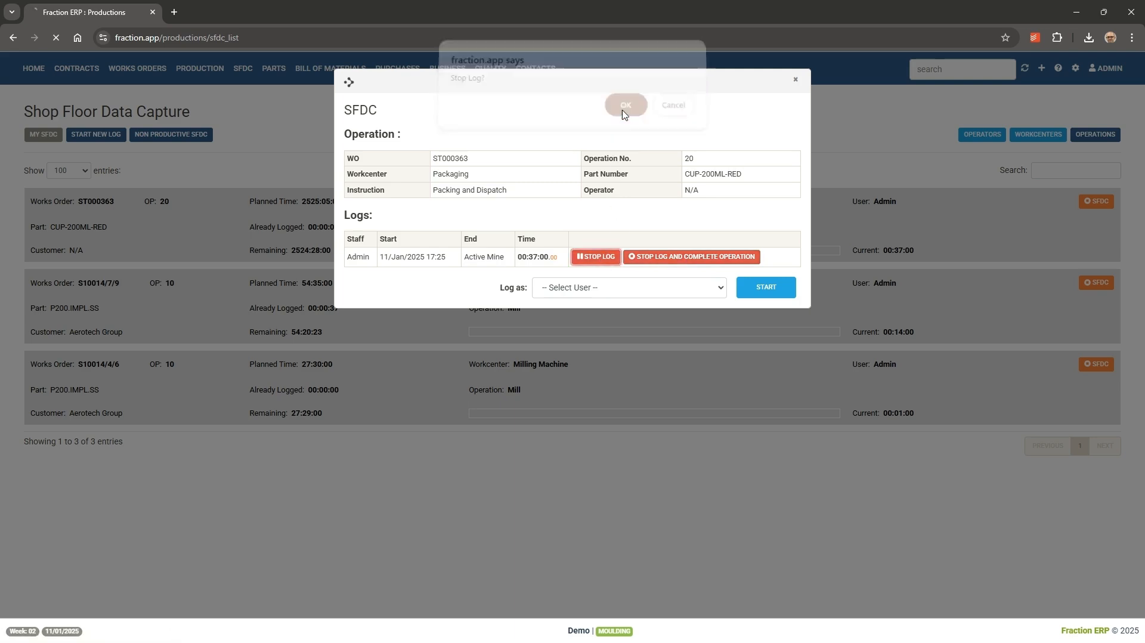
{"action": "left_click", "coordinate": [625, 115]}
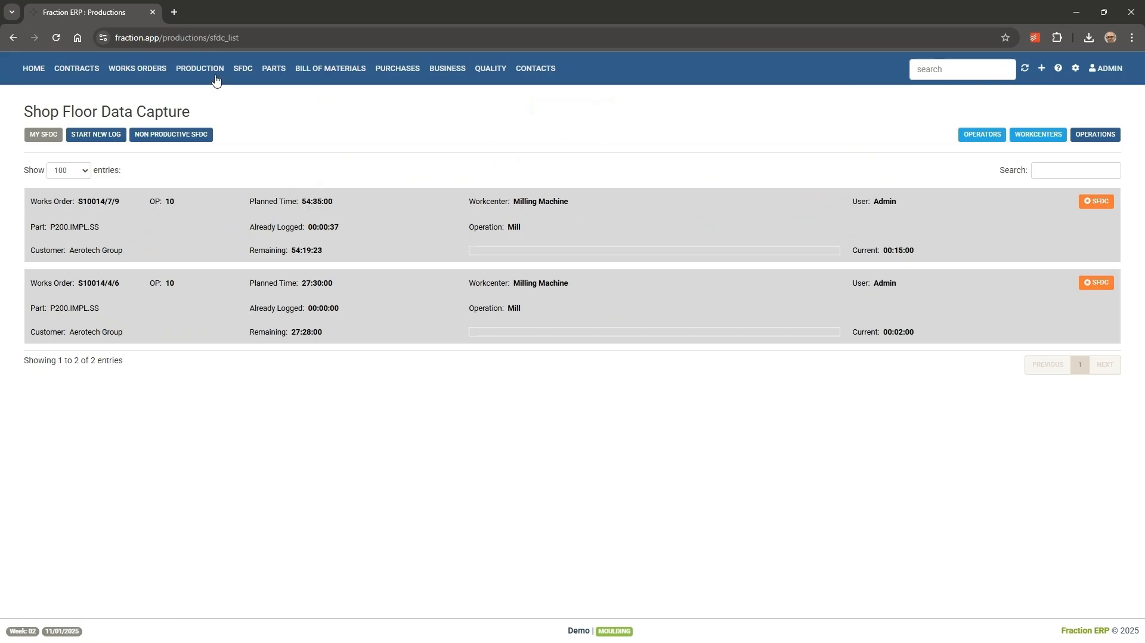
- Check the weekly workcentre capacity overview and the weekly operator capacity overview
{"action": "mouse_move", "coordinate": [214, 75]}
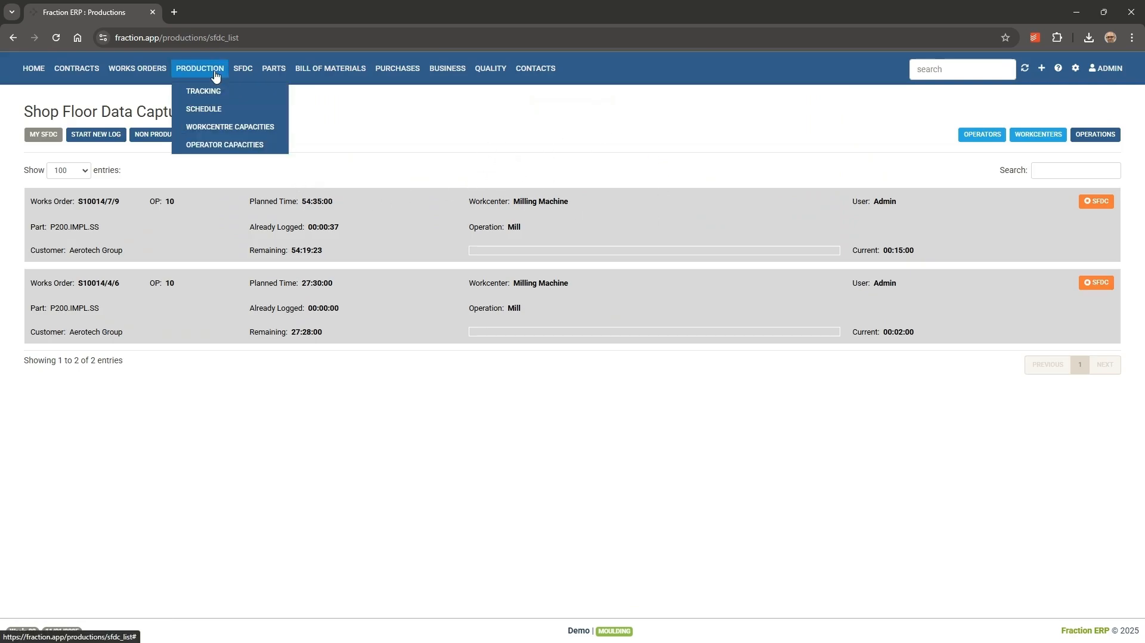
{"action": "left_click", "coordinate": [277, 130]}
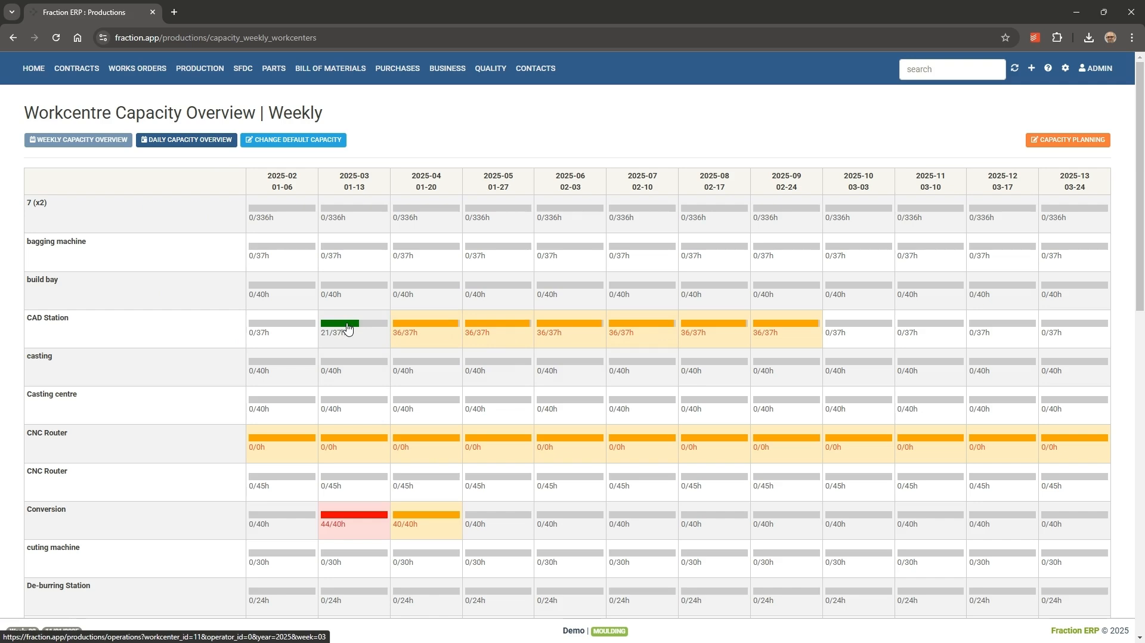
{"action": "left_click", "coordinate": [205, 77]}
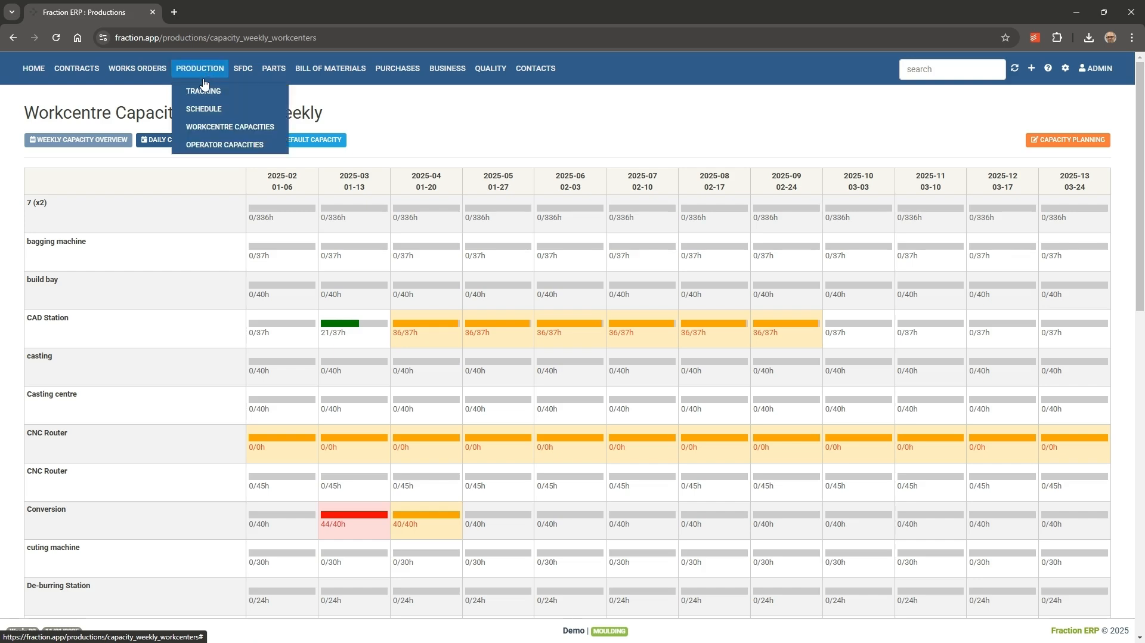
{"action": "left_click", "coordinate": [262, 145]}
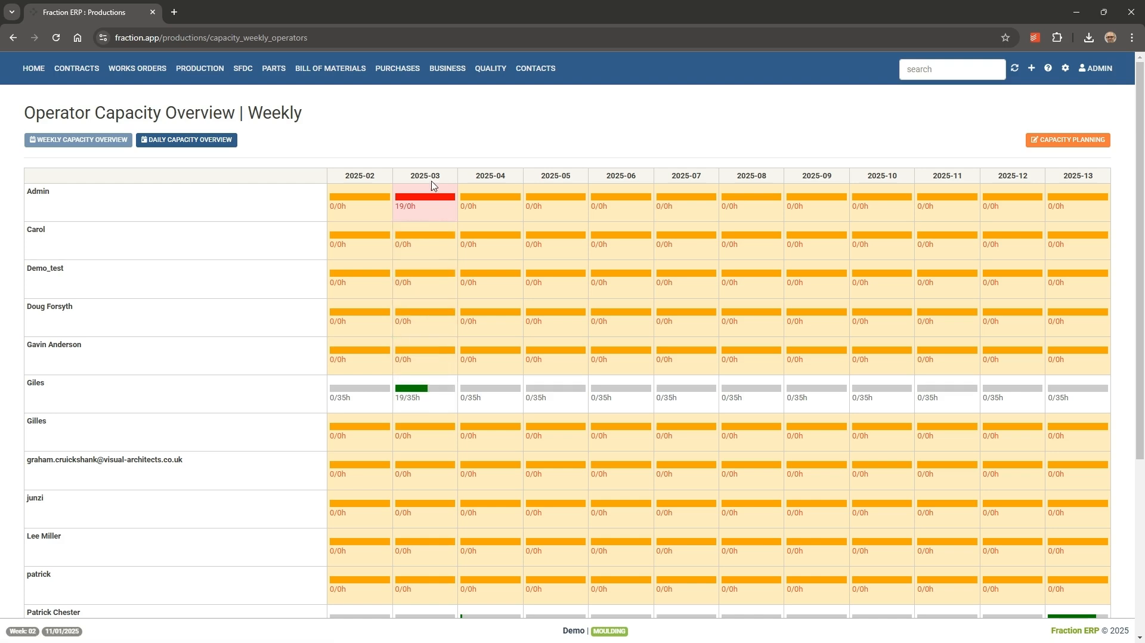
- Open the business reports page
{"action": "left_click", "coordinate": [457, 72]}
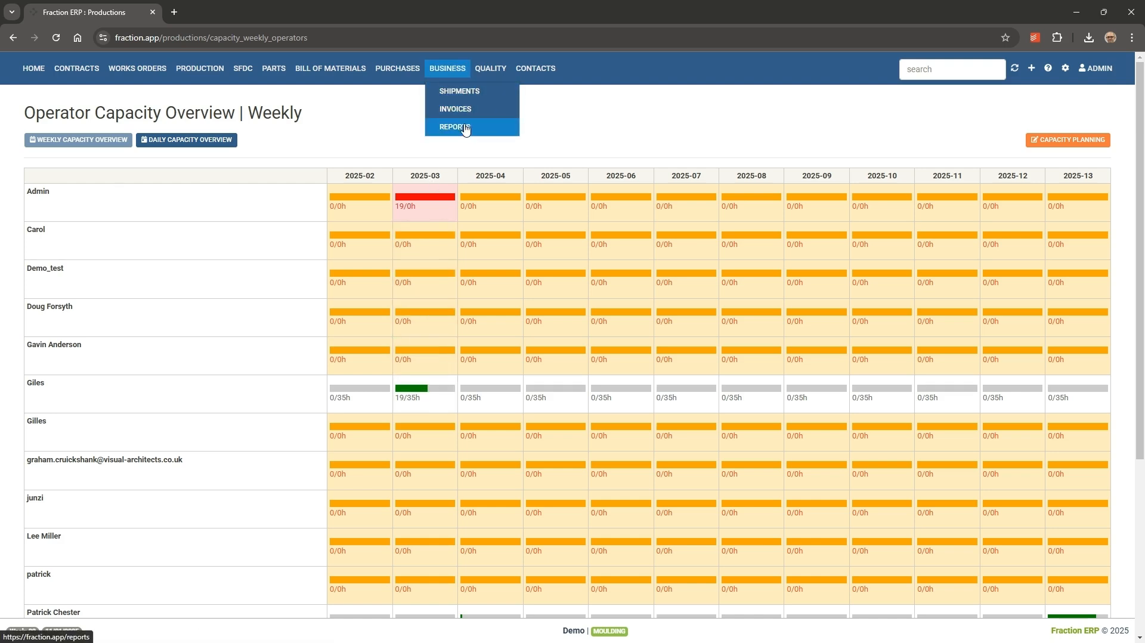
{"action": "left_click", "coordinate": [456, 123]}
{"action": "left_click", "coordinate": [710, 180]}
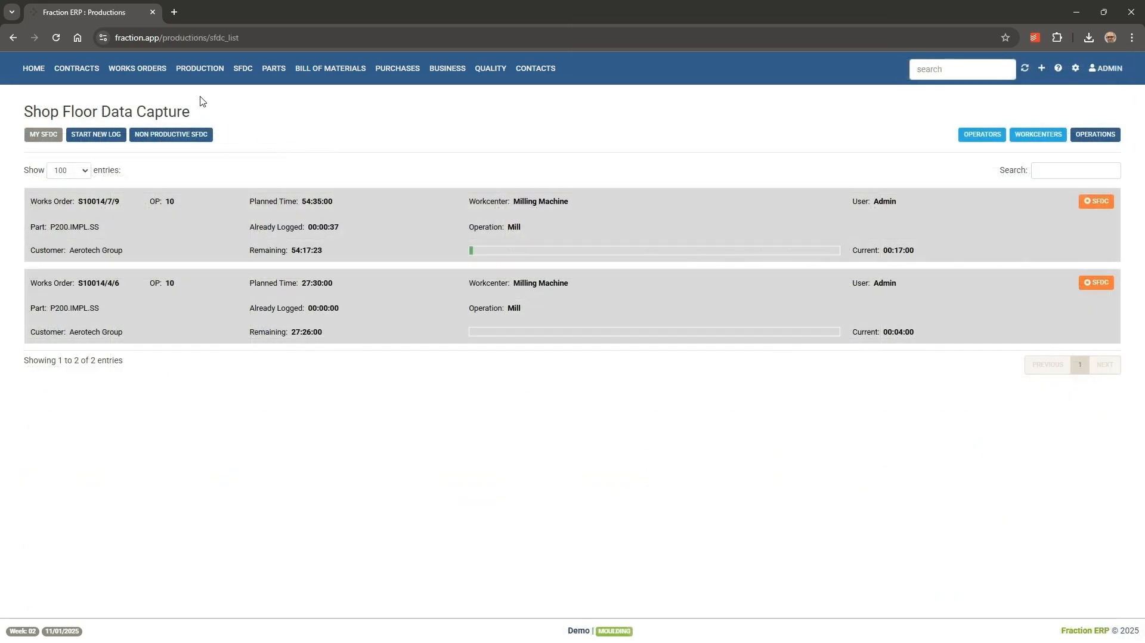
- Open works order tracking and sort the active works orders by ship date, latest first
{"action": "left_click", "coordinate": [241, 93]}
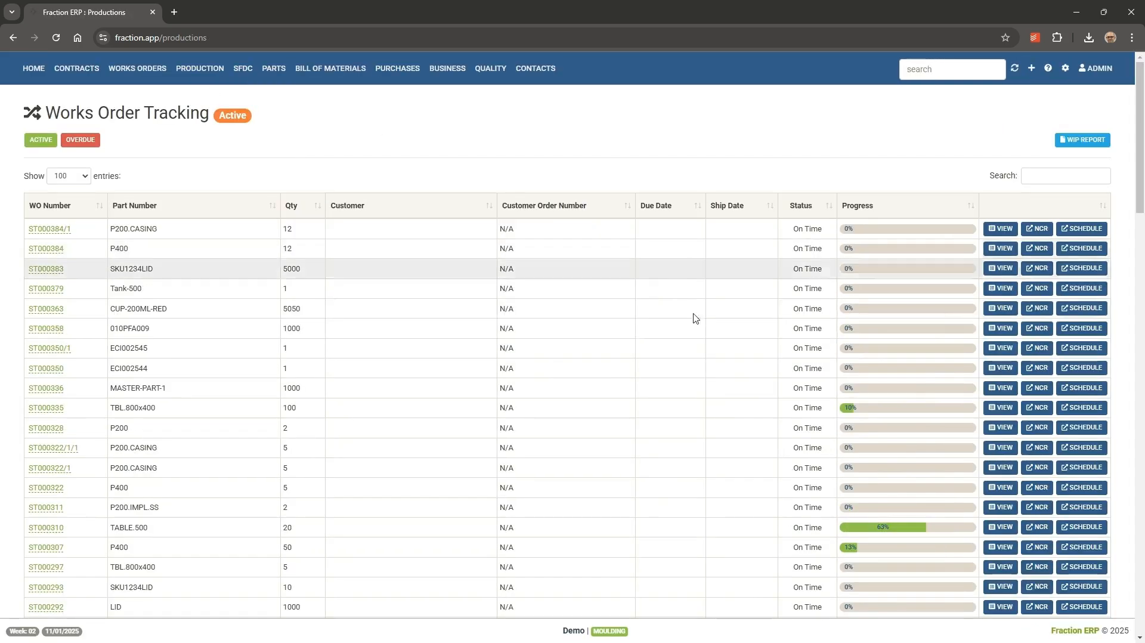
{"action": "scroll", "coordinate": [715, 362], "scroll_direction": "down", "scroll_amount": 10}
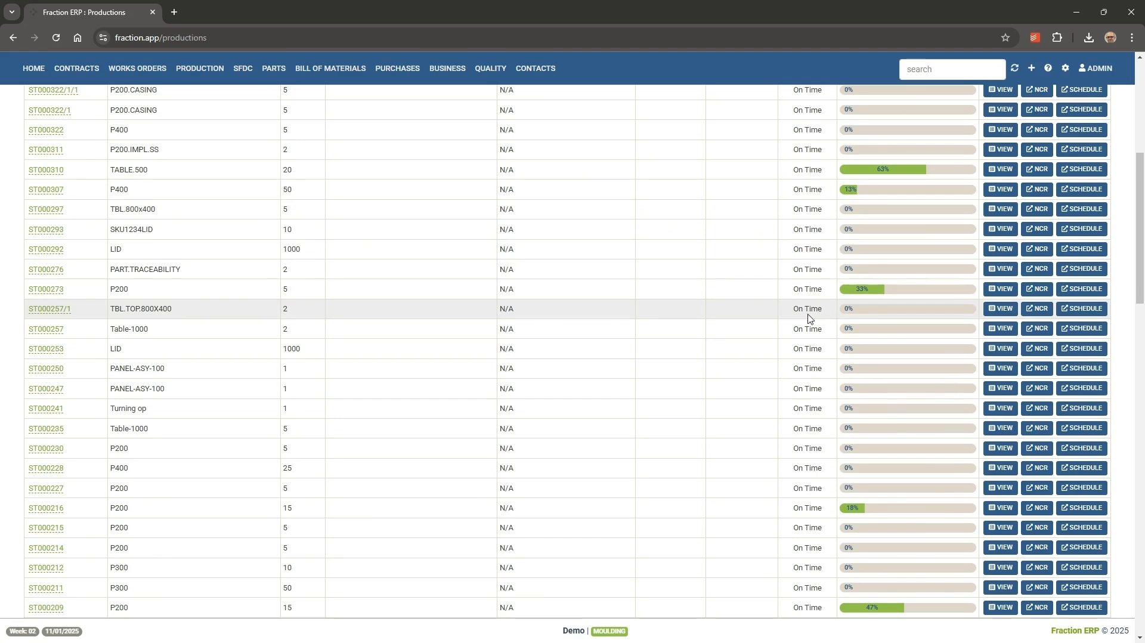
{"action": "scroll", "coordinate": [809, 318], "scroll_direction": "up", "scroll_amount": 6}
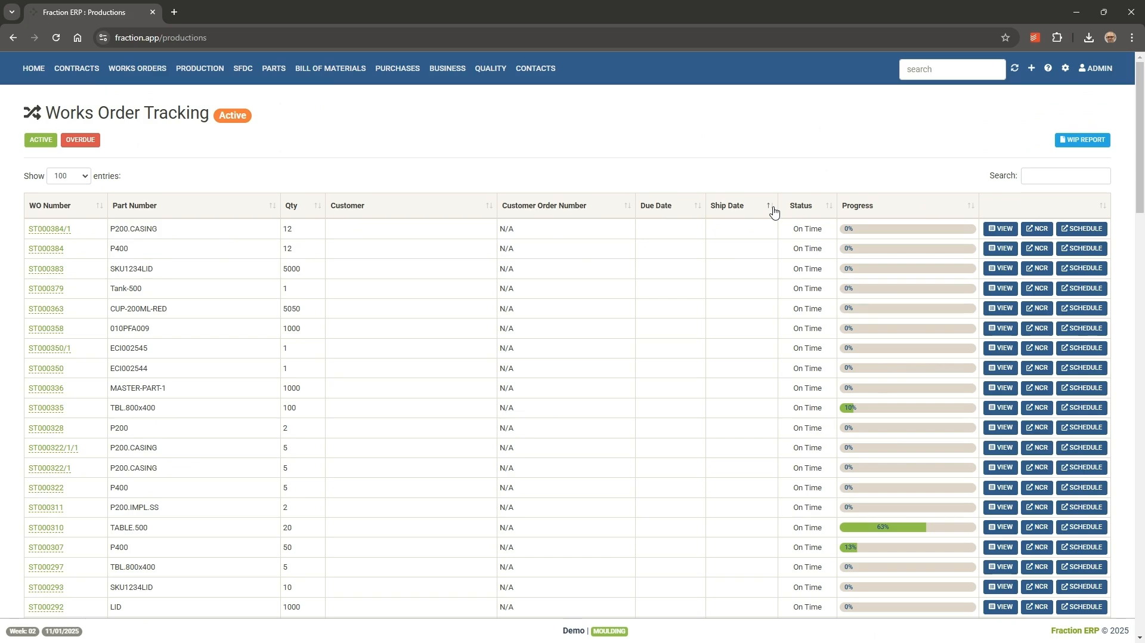
{"action": "left_click", "coordinate": [774, 210]}
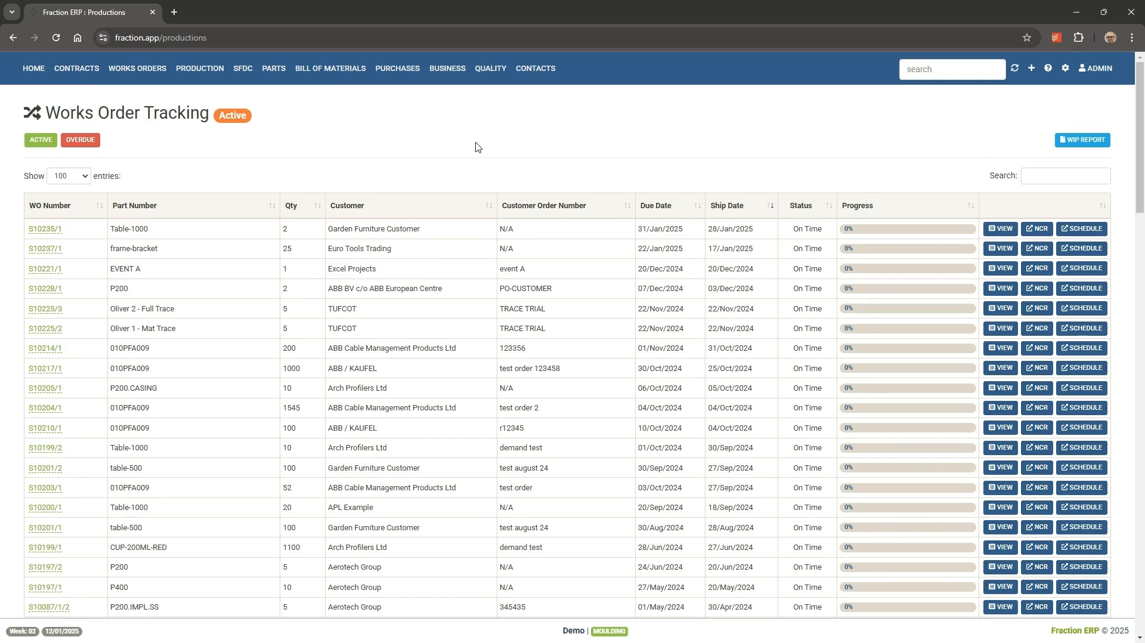
- Search the current works orders for 237 and open the frame-bracket works order for Euro Tools Trading
{"action": "left_click", "coordinate": [130, 77]}
{"action": "left_click", "coordinate": [151, 91]}
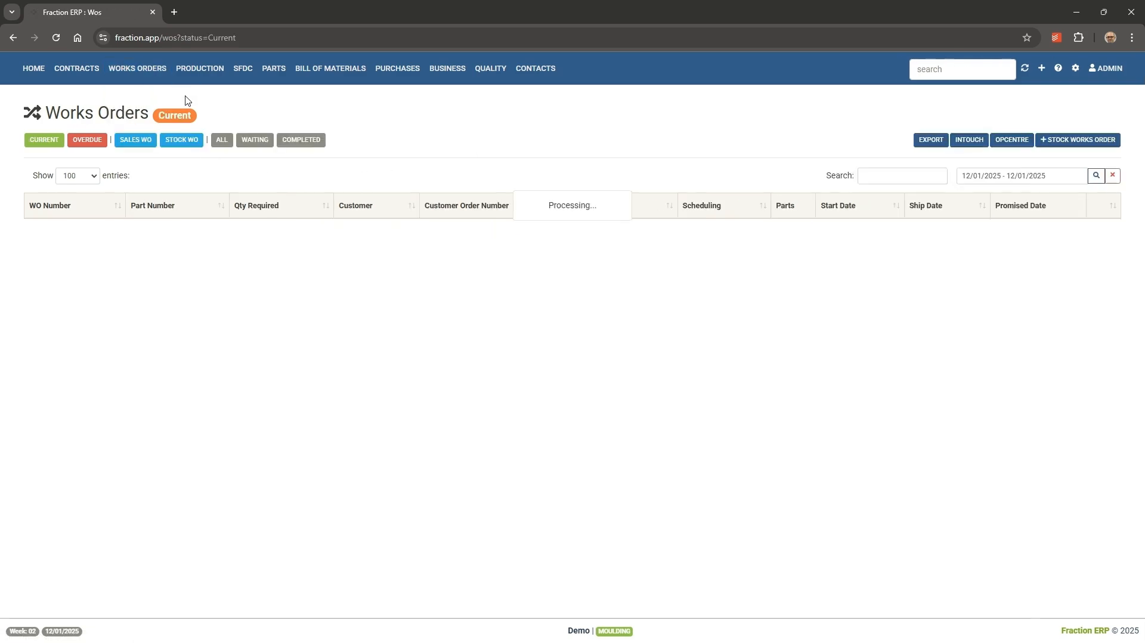
{"action": "left_click", "coordinate": [874, 182]}
{"action": "type", "text": "237"}
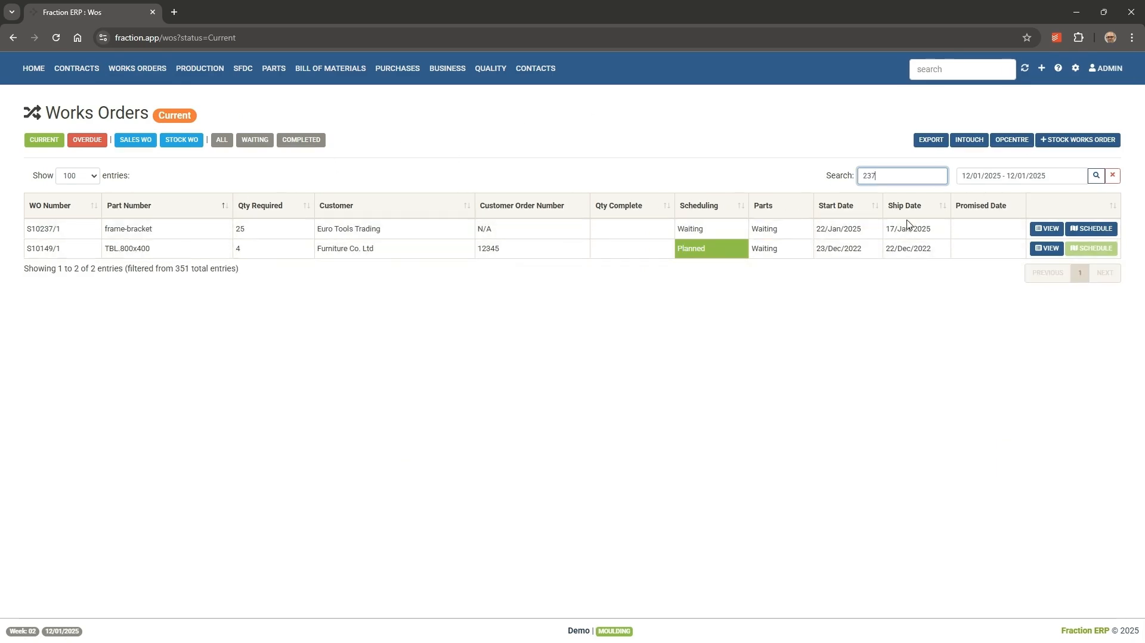
{"action": "left_click", "coordinate": [1047, 229]}
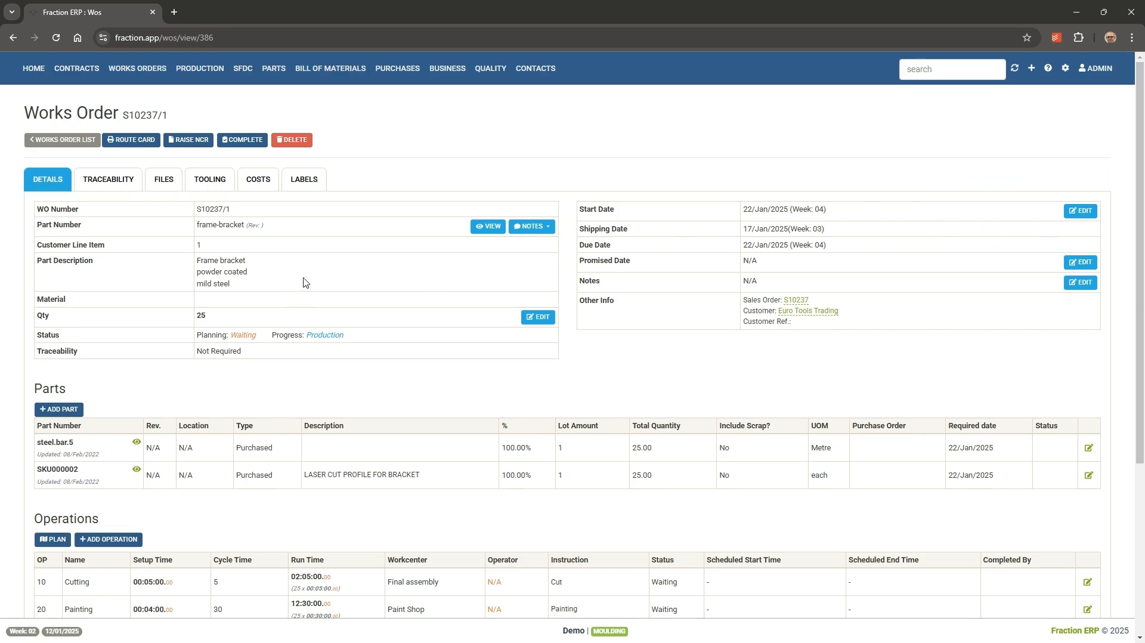
- Complete the full quantity of the frame-bracket works order using the Complete All option and save
{"action": "left_click", "coordinate": [250, 147]}
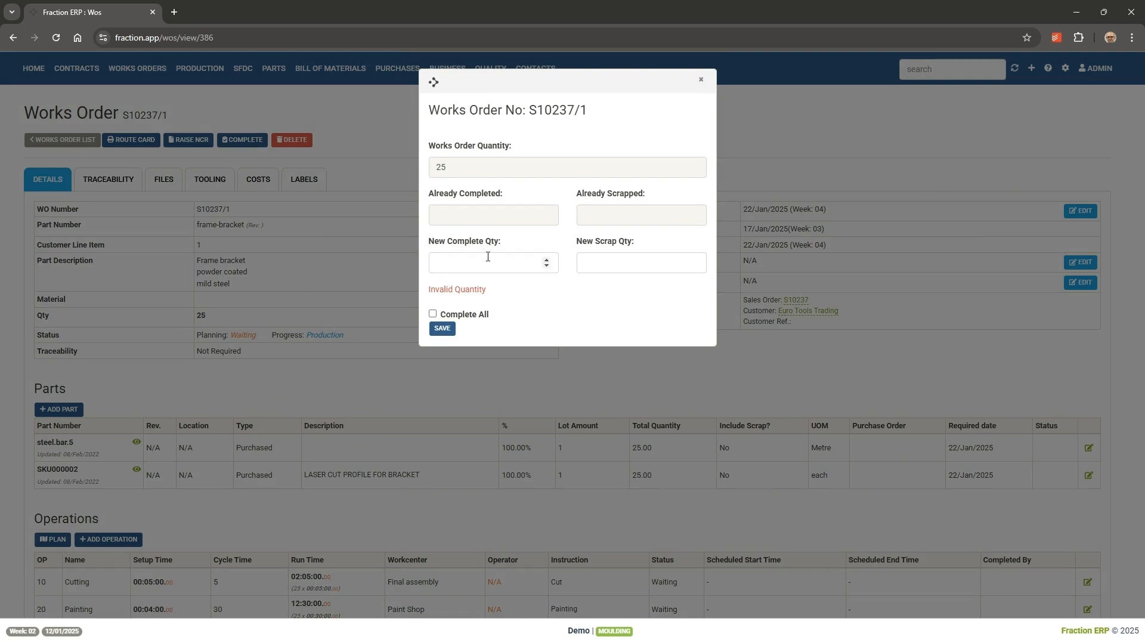
{"action": "left_click", "coordinate": [433, 314]}
{"action": "left_click", "coordinate": [442, 328]}
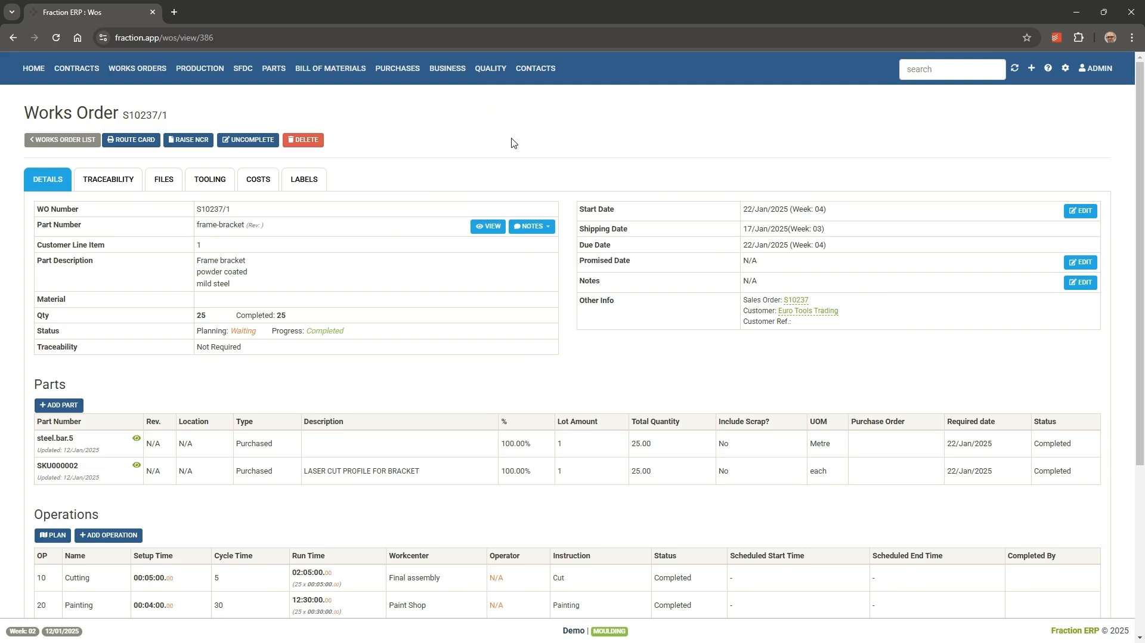
- Start a new shipment for the Euro Tools Trading frame-bracket contract, found by searching the active contracts for 237
{"action": "left_click", "coordinate": [458, 77]}
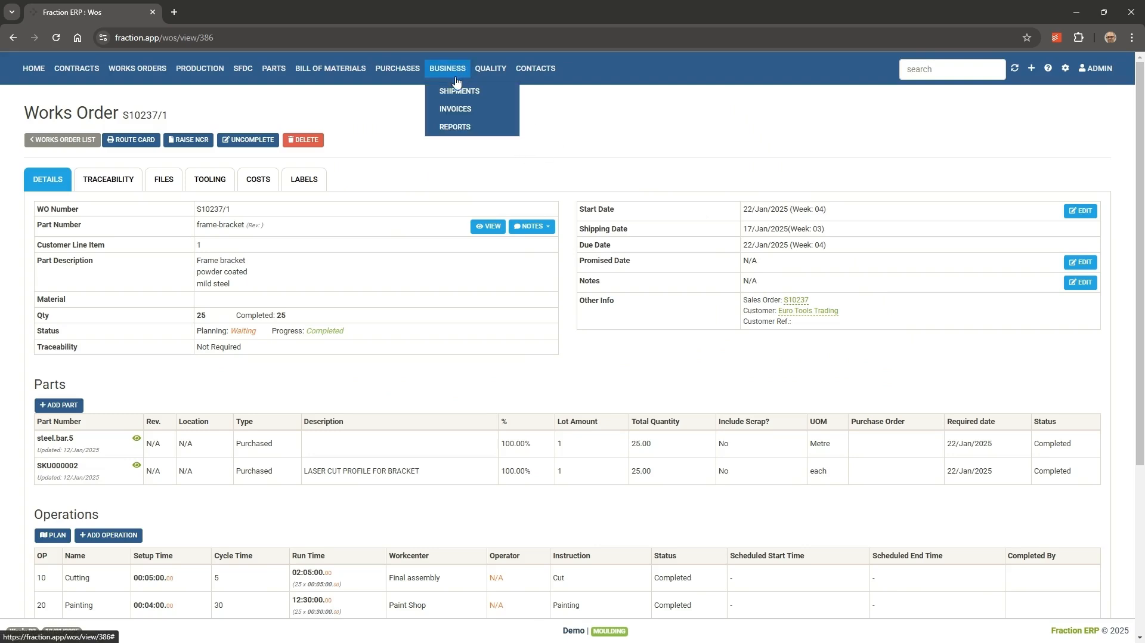
{"action": "left_click", "coordinate": [495, 92]}
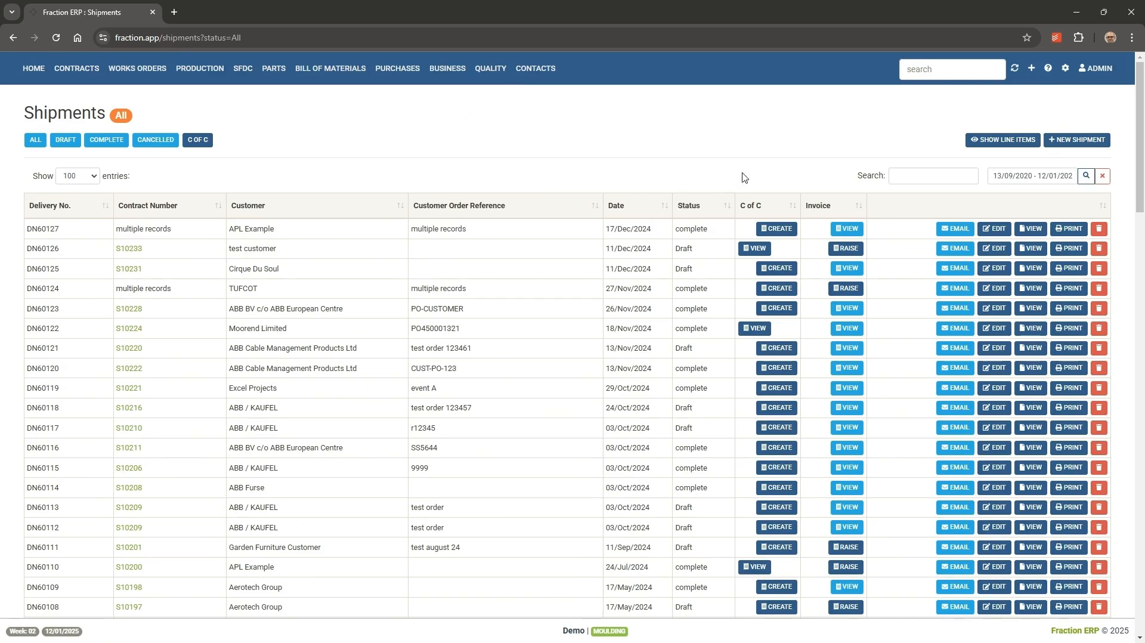
{"action": "left_click", "coordinate": [1087, 149]}
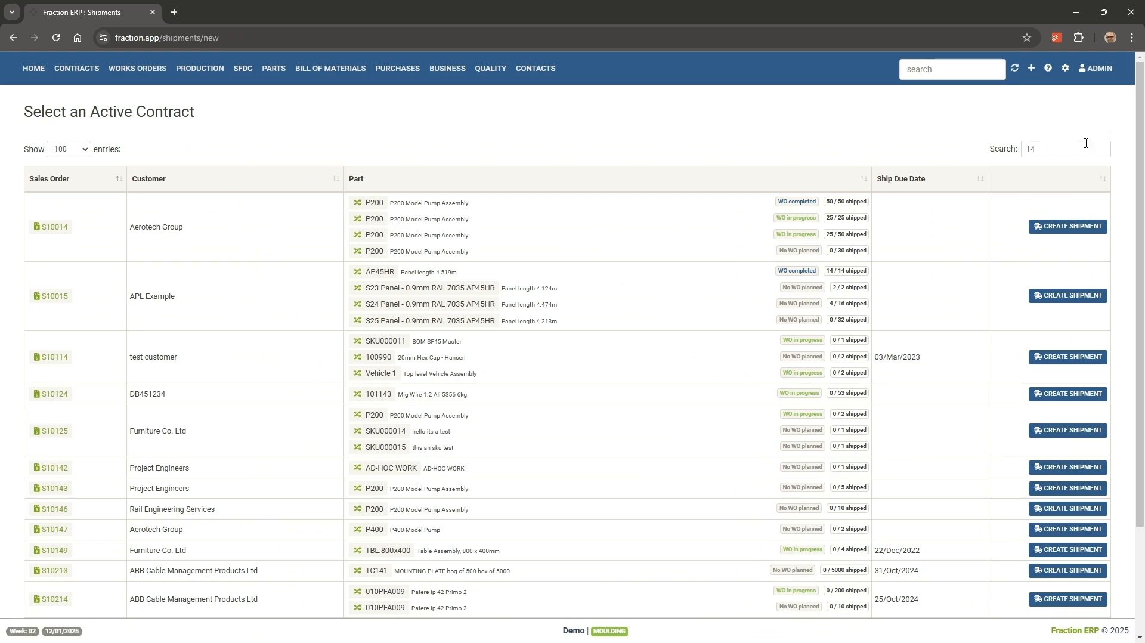
{"action": "left_click_drag", "start_coordinate": [1047, 149], "coordinate": [1015, 154]}
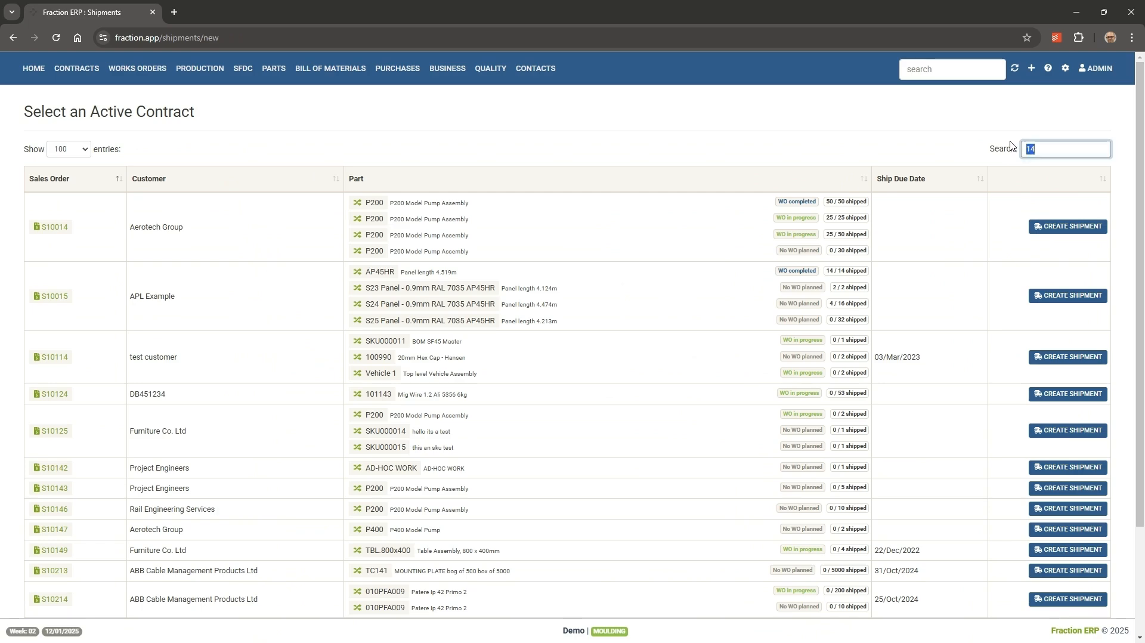
{"action": "type", "text": "237"}
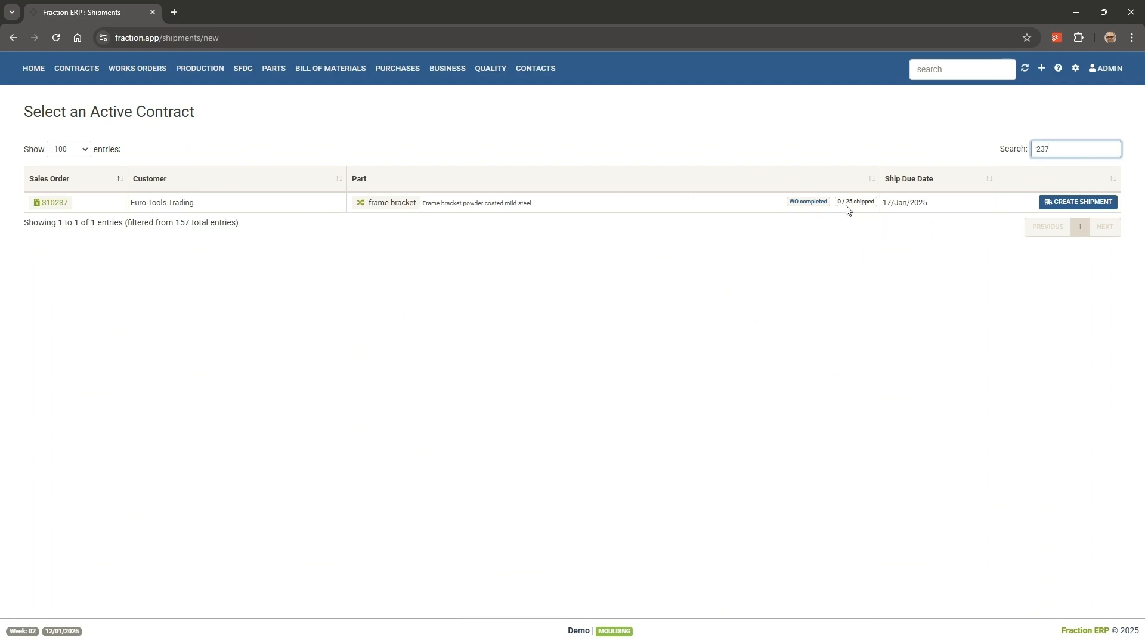
{"action": "left_click", "coordinate": [1053, 204]}
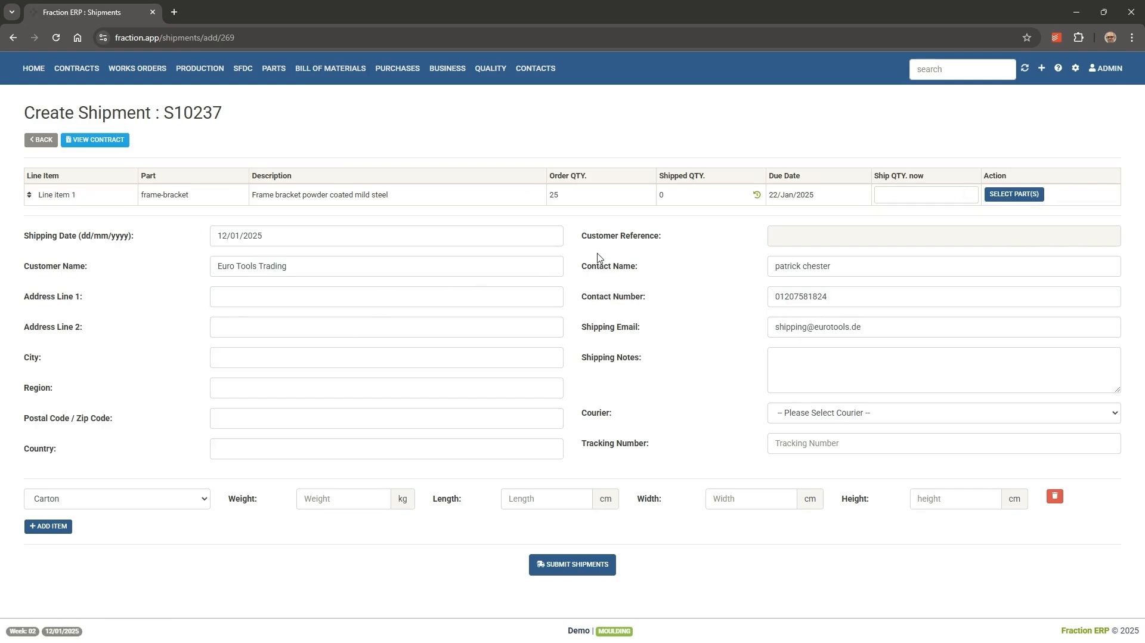
- Set the frame-bracket ship quantity to 25, choose DHL as the courier and submit the shipment
{"action": "left_click", "coordinate": [894, 194]}
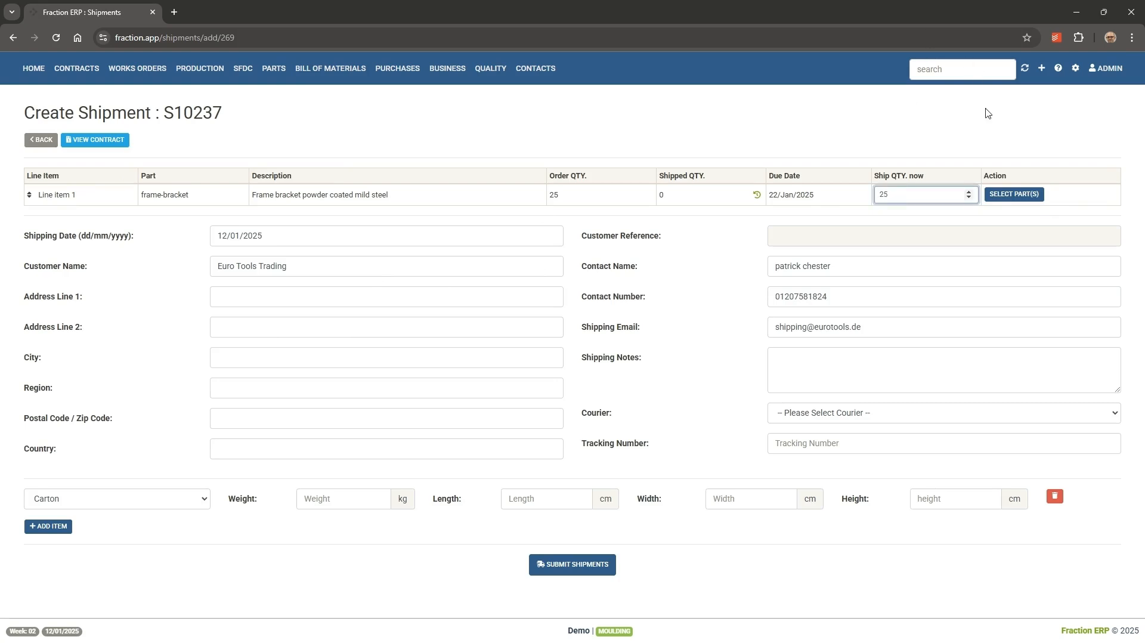
{"action": "left_click", "coordinate": [738, 228]}
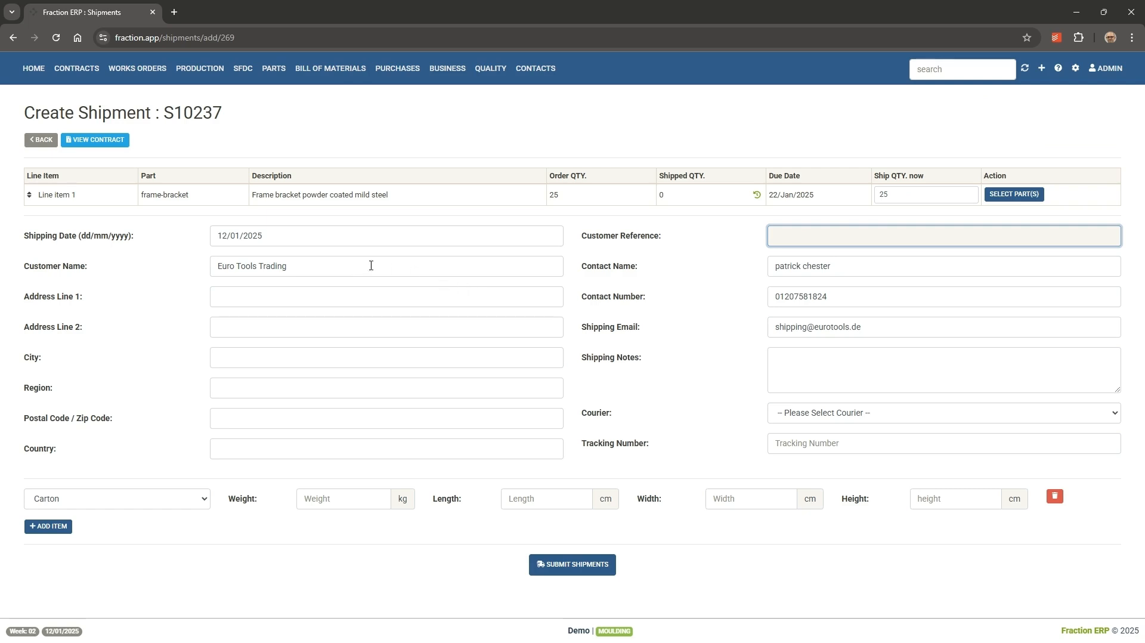
{"action": "left_click", "coordinate": [855, 417]}
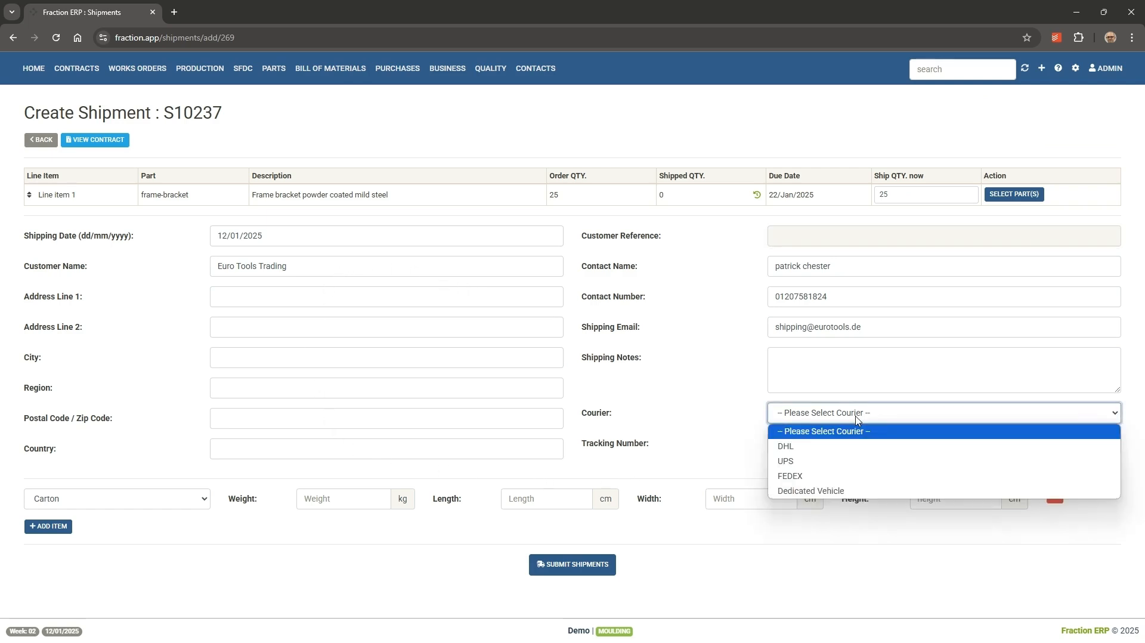
{"action": "left_click", "coordinate": [803, 447]}
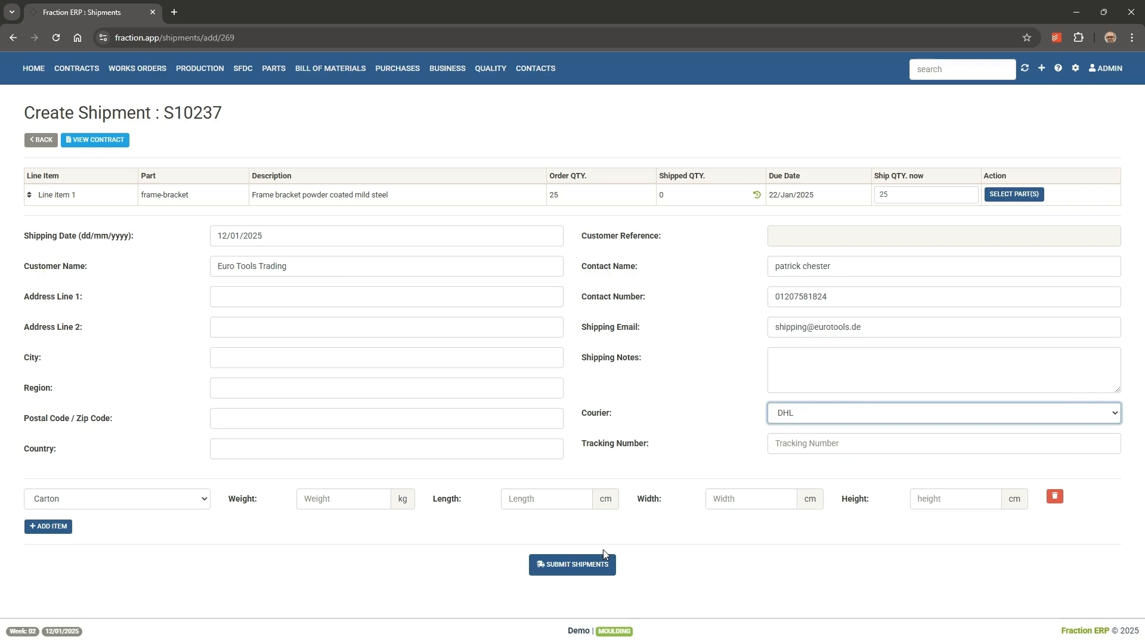
{"action": "left_click", "coordinate": [573, 572]}
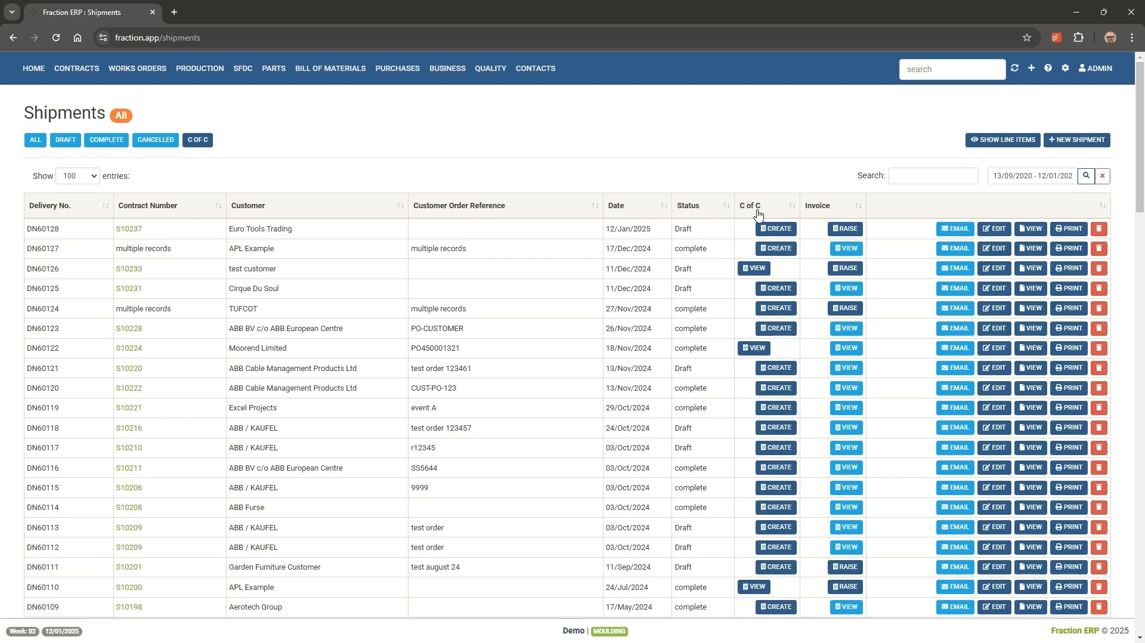
- Create a certificate of conformance and raise an invoice for the Euro Tools Trading shipment dated 12/Jan/2025
{"action": "left_click", "coordinate": [777, 228]}
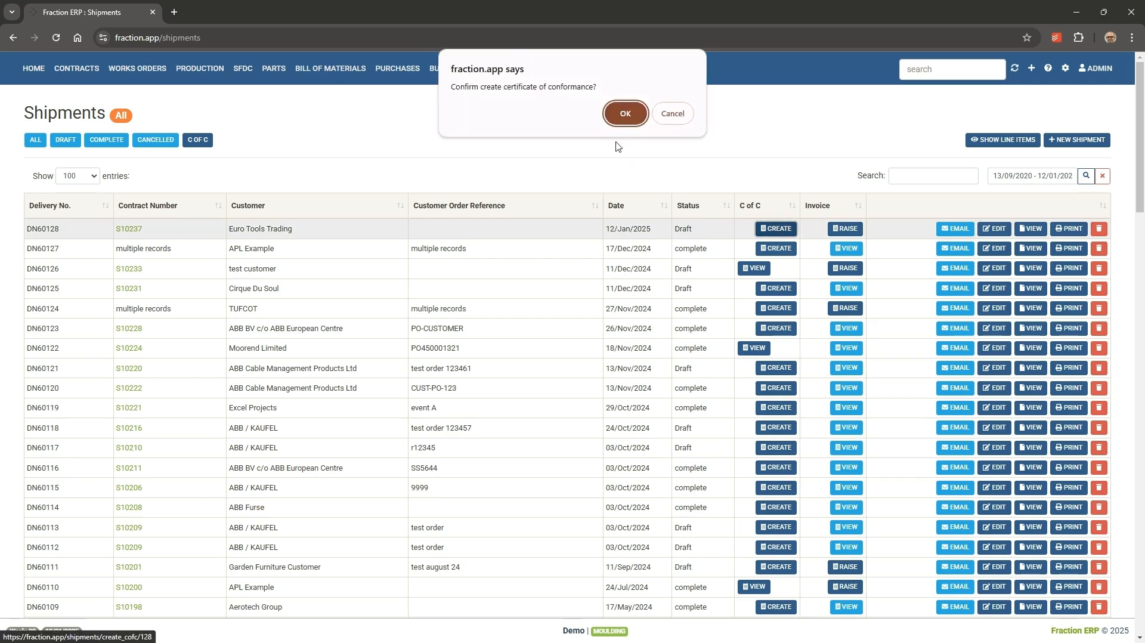
{"action": "left_click", "coordinate": [624, 114]}
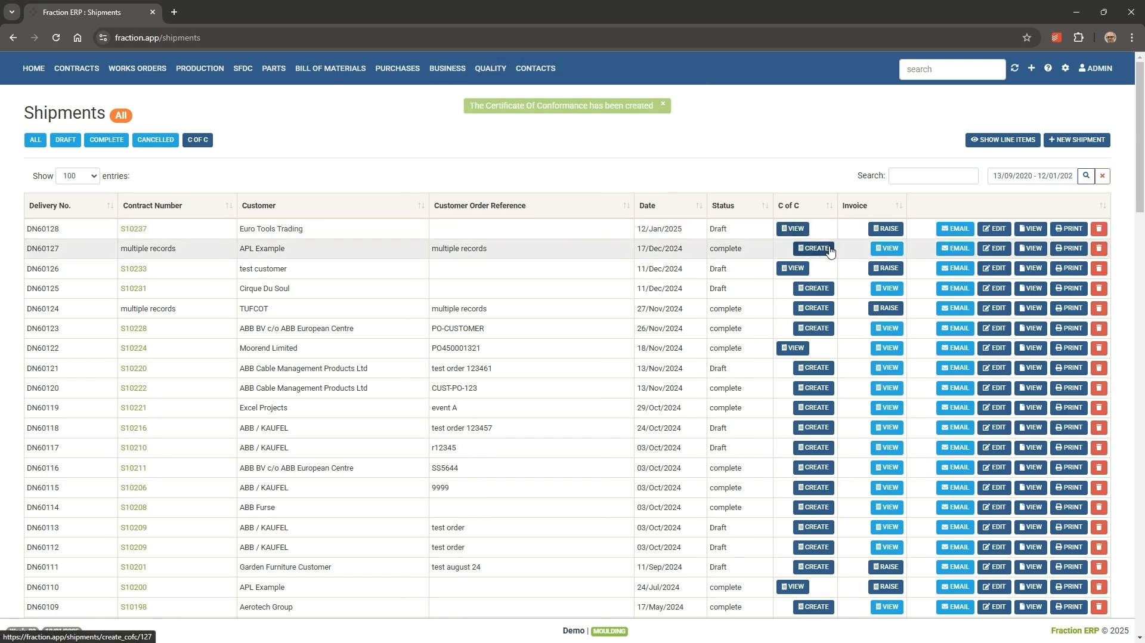
{"action": "left_click", "coordinate": [893, 233]}
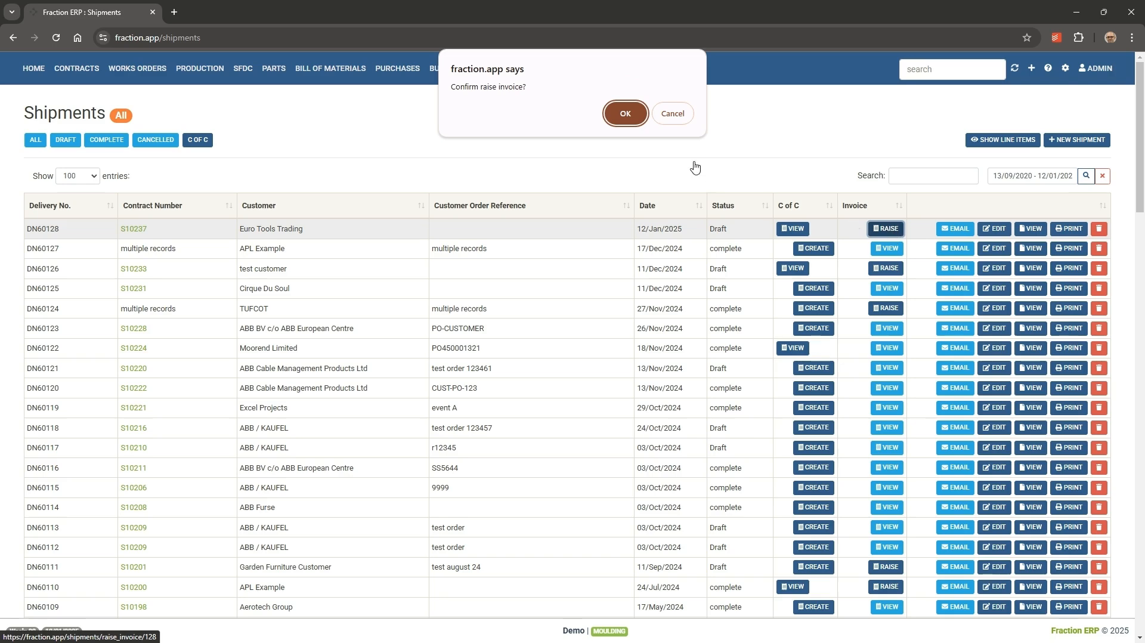
{"action": "left_click", "coordinate": [631, 116]}
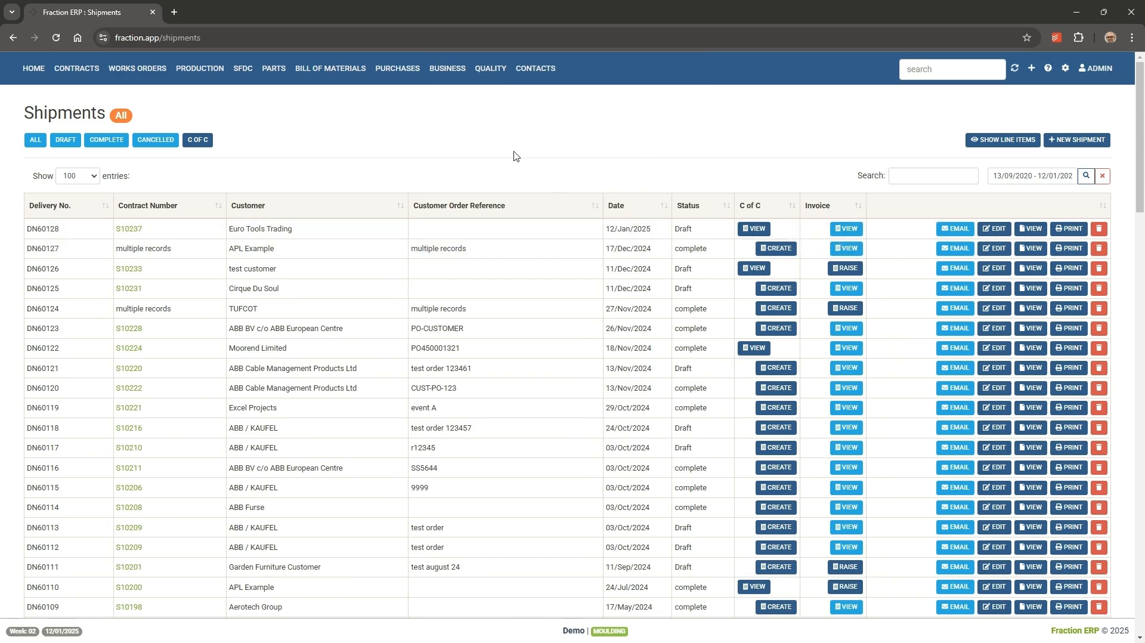
- View the editable details of the 20/Nov/2024 ABB Cable Management Products Ltd invoice and return to the invoices list
{"action": "left_click", "coordinate": [455, 73]}
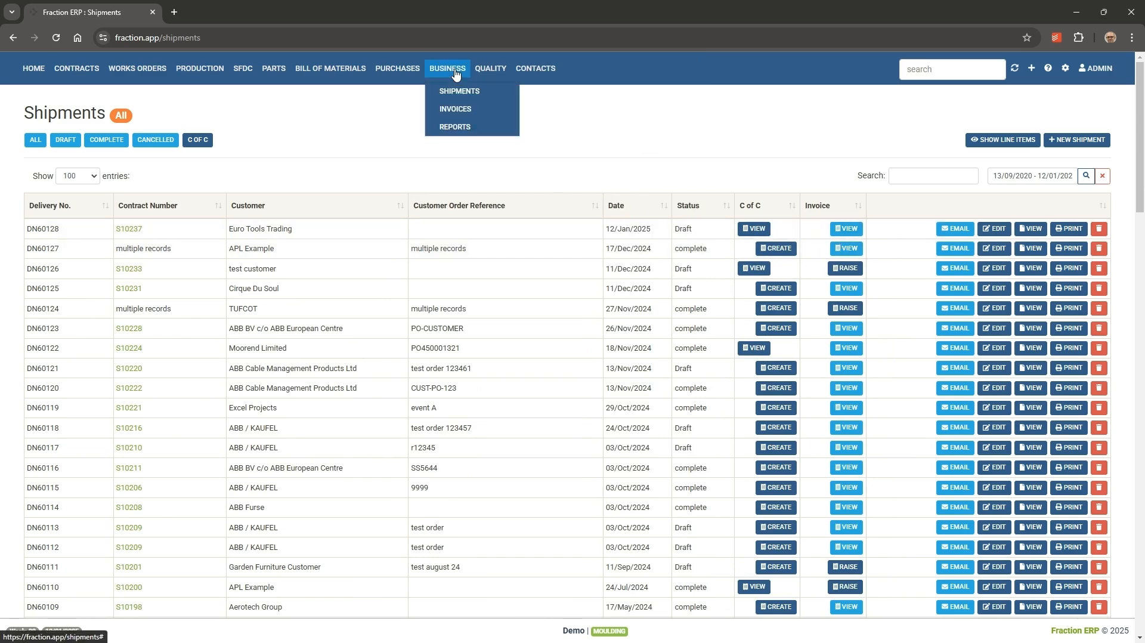
{"action": "left_click", "coordinate": [475, 111]}
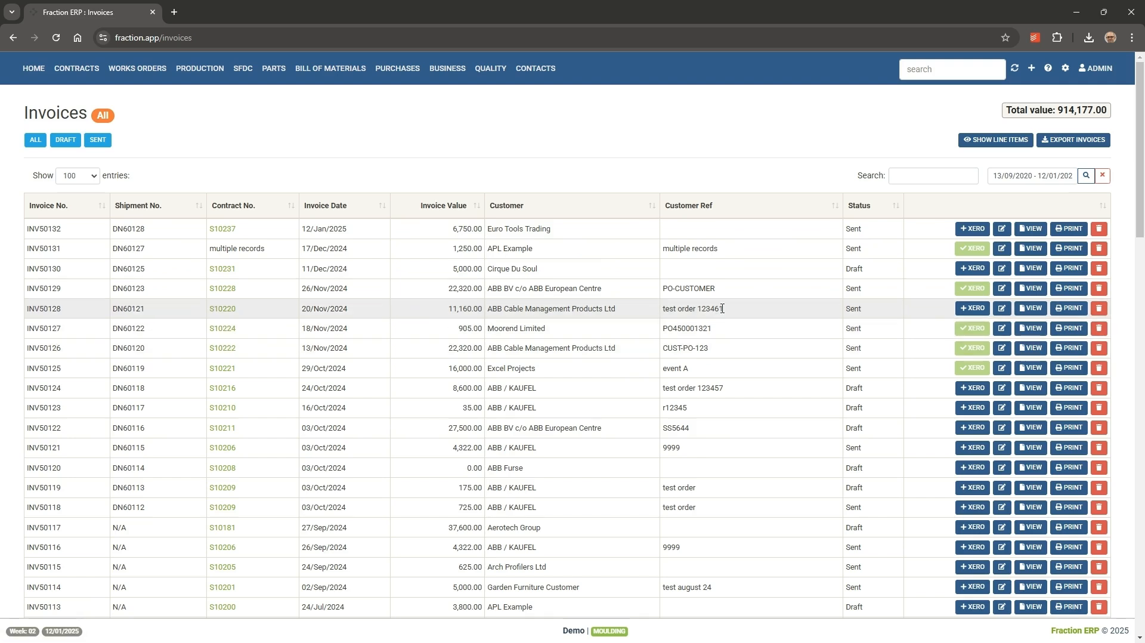
{"action": "left_click", "coordinate": [1004, 311]}
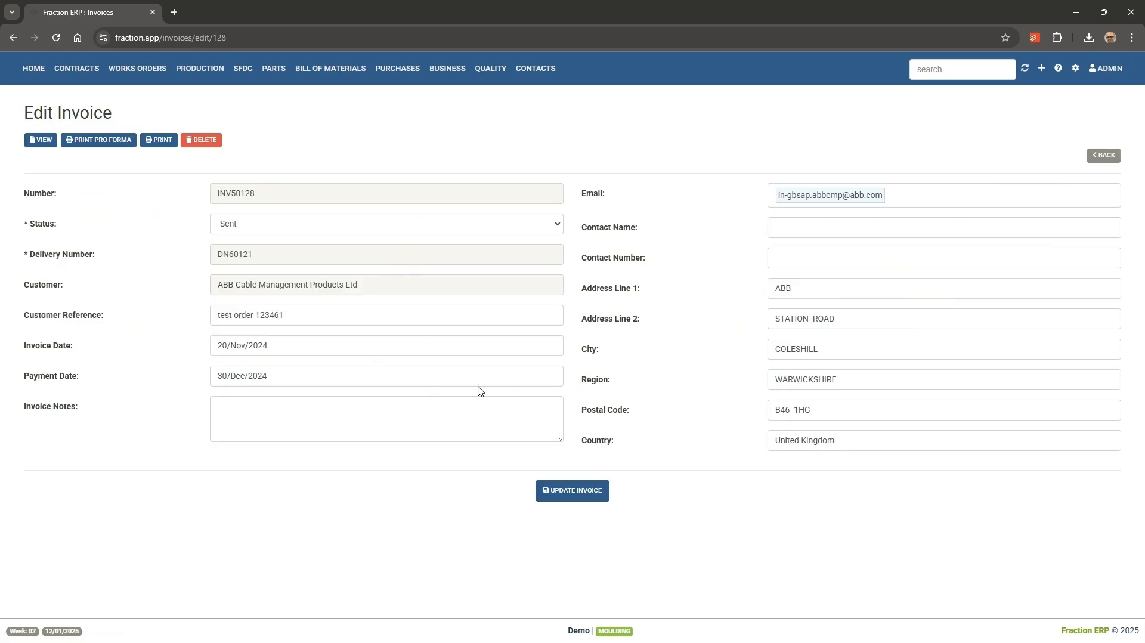
{"action": "left_click", "coordinate": [1103, 157]}
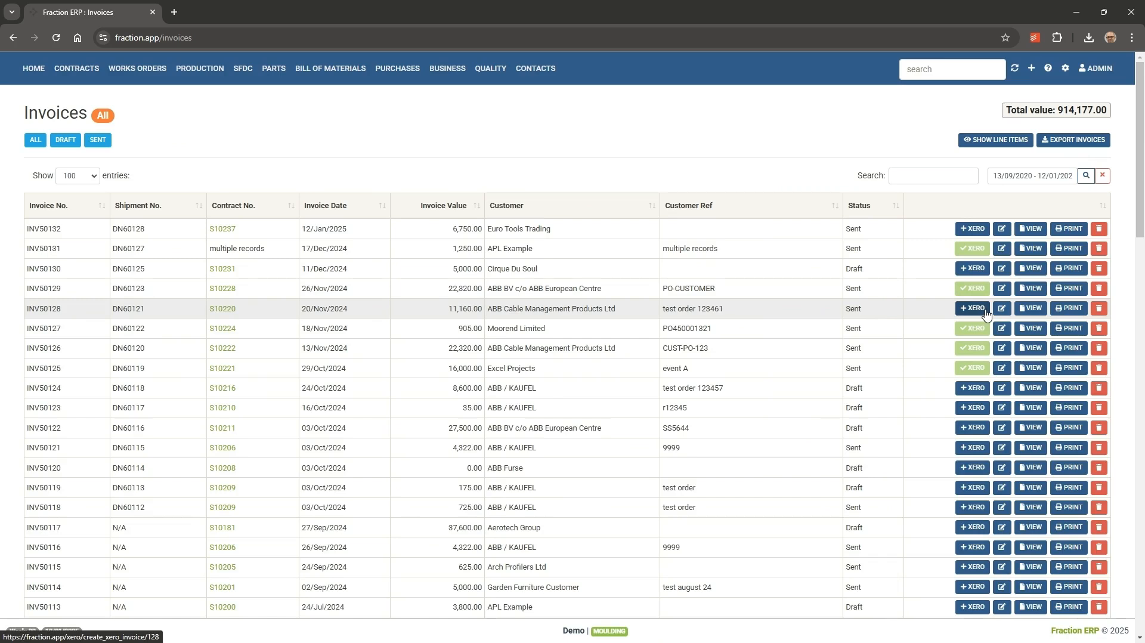
- Send the ABB Cable Management Products Ltd invoice dated 20/Nov/2024 to Xero and confirm the transfer
{"action": "left_click", "coordinate": [985, 312]}
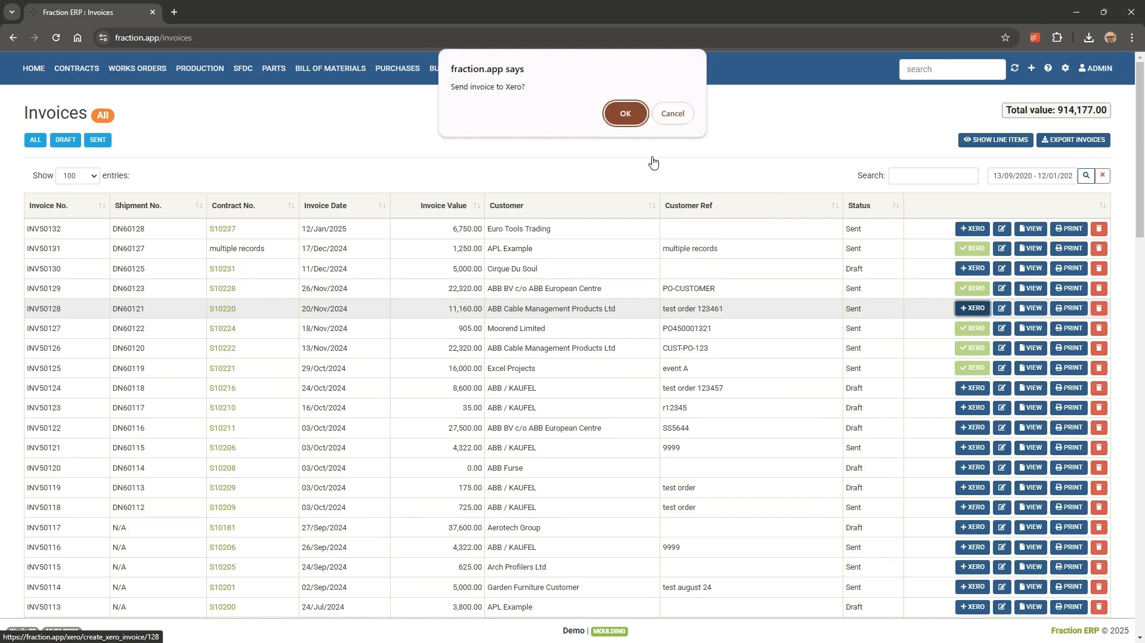
{"action": "left_click", "coordinate": [627, 111]}
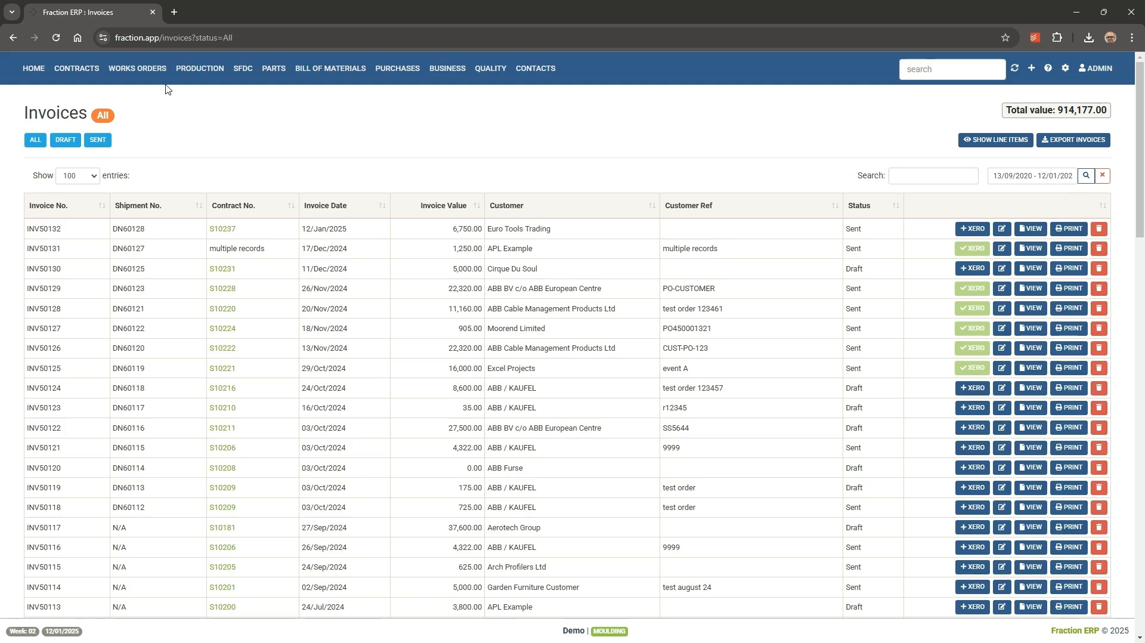
{"action": "left_click", "coordinate": [149, 74]}
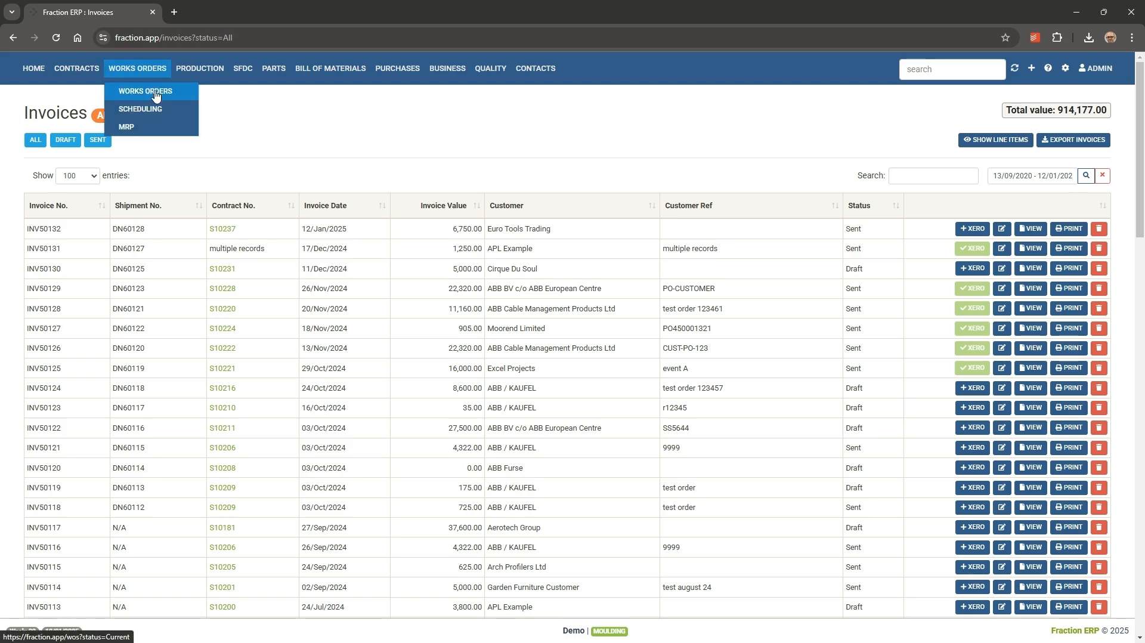
{"action": "left_click", "coordinate": [149, 88]}
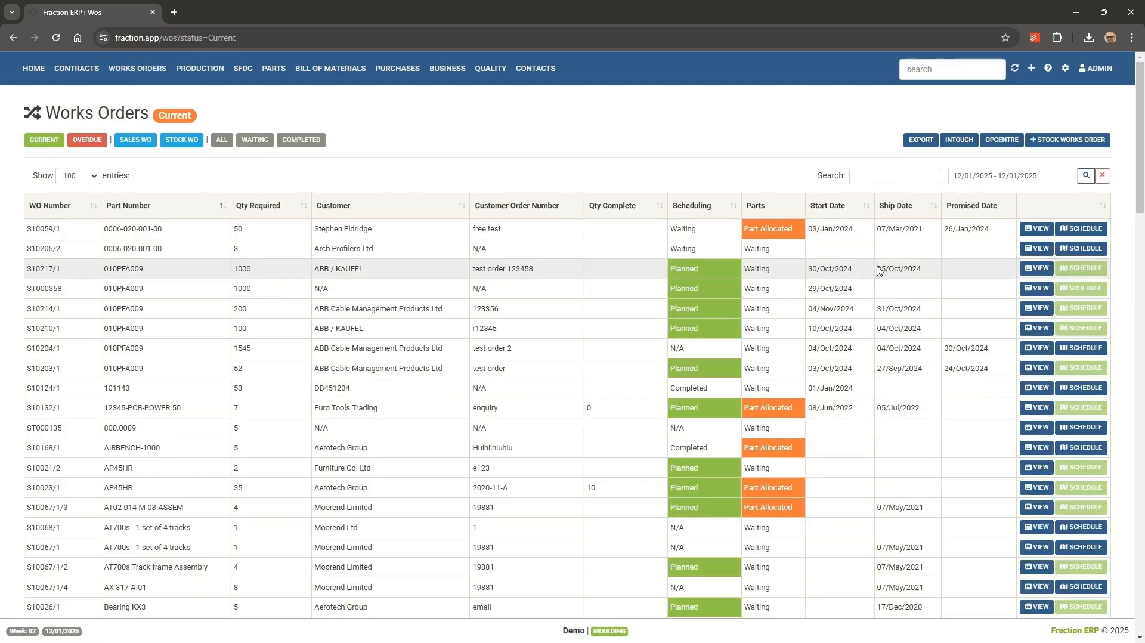
{"action": "left_click", "coordinate": [1038, 229]}
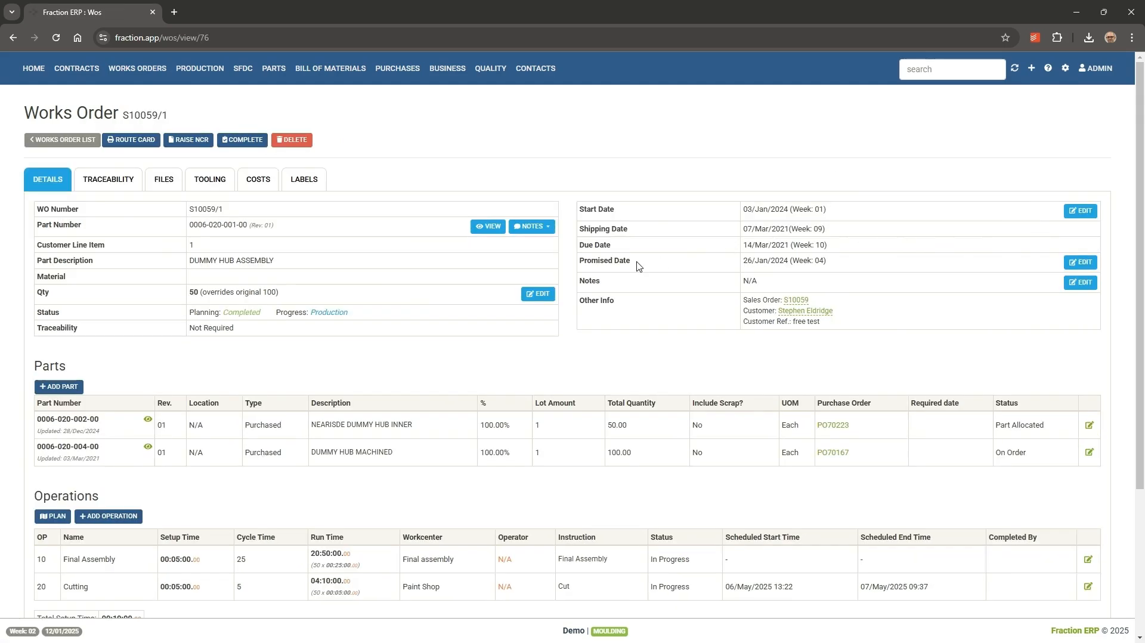
{"action": "left_click", "coordinate": [201, 148]}
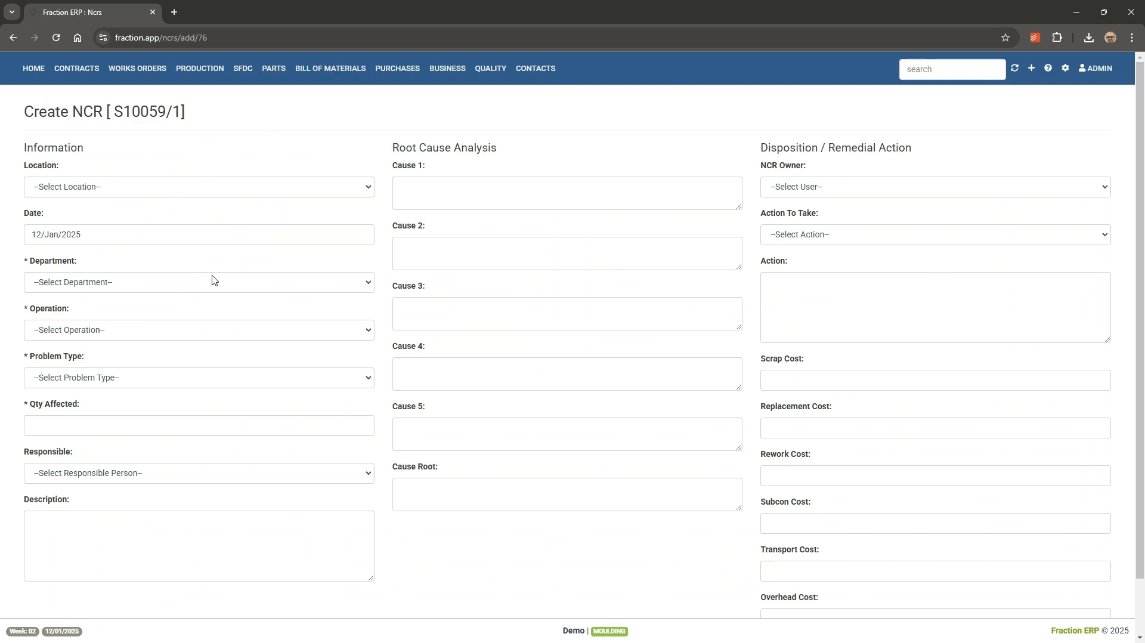
- Examine the new non-conformance report form, including the department, operation, problem type and owner choices, root causes and cost fields
{"action": "left_click", "coordinate": [171, 286]}
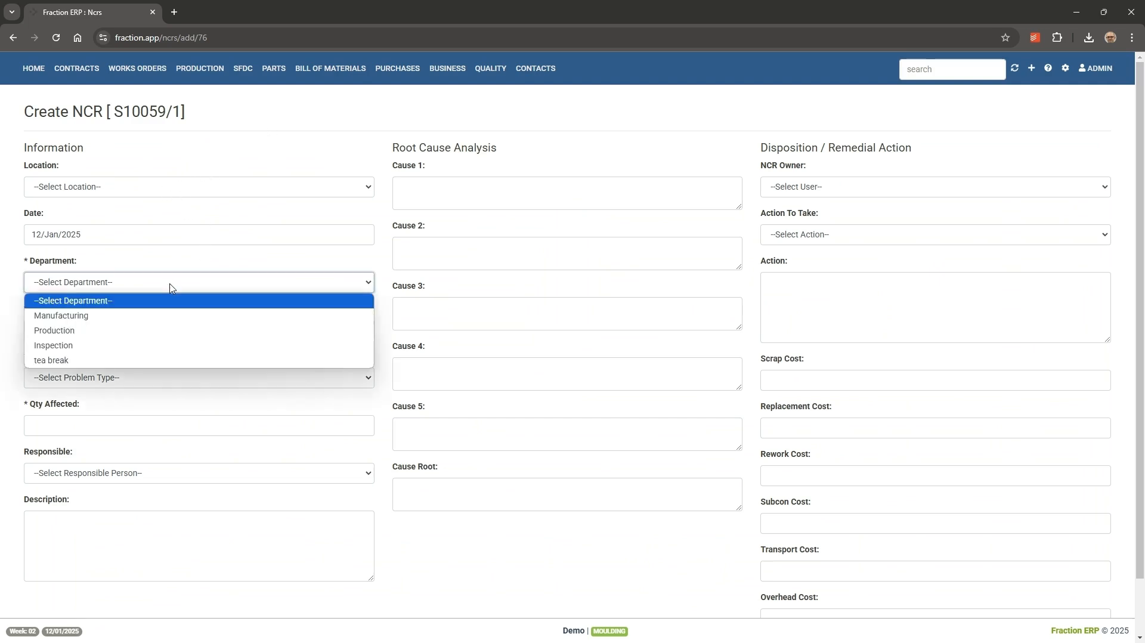
{"action": "left_click", "coordinate": [210, 299]}
{"action": "left_click", "coordinate": [223, 330]}
{"action": "left_click", "coordinate": [231, 332]}
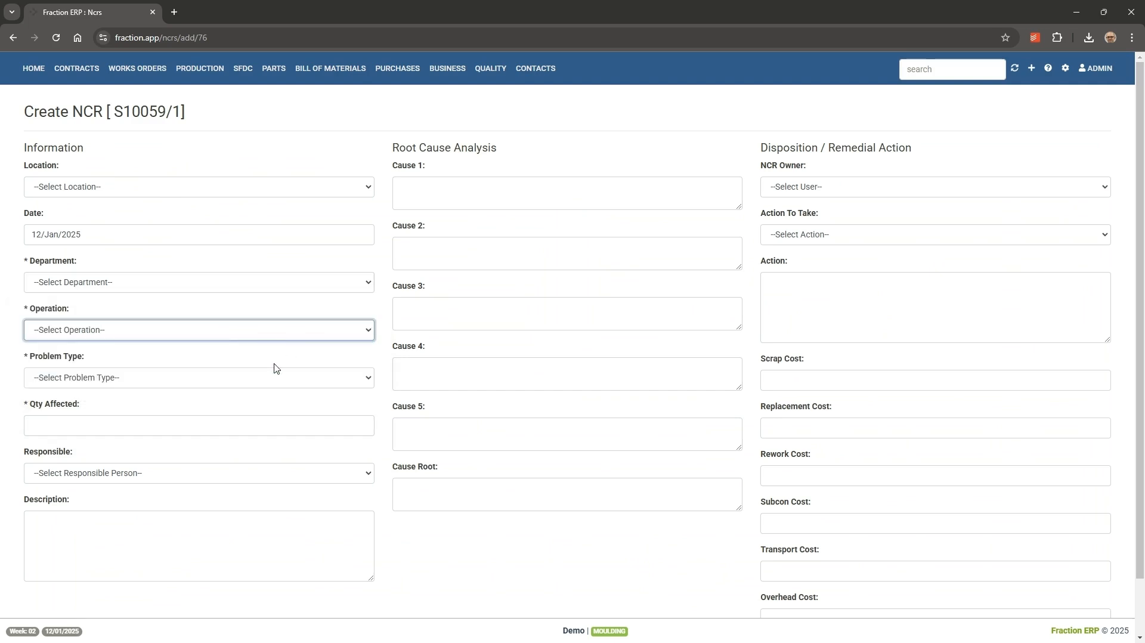
{"action": "left_click", "coordinate": [241, 380]}
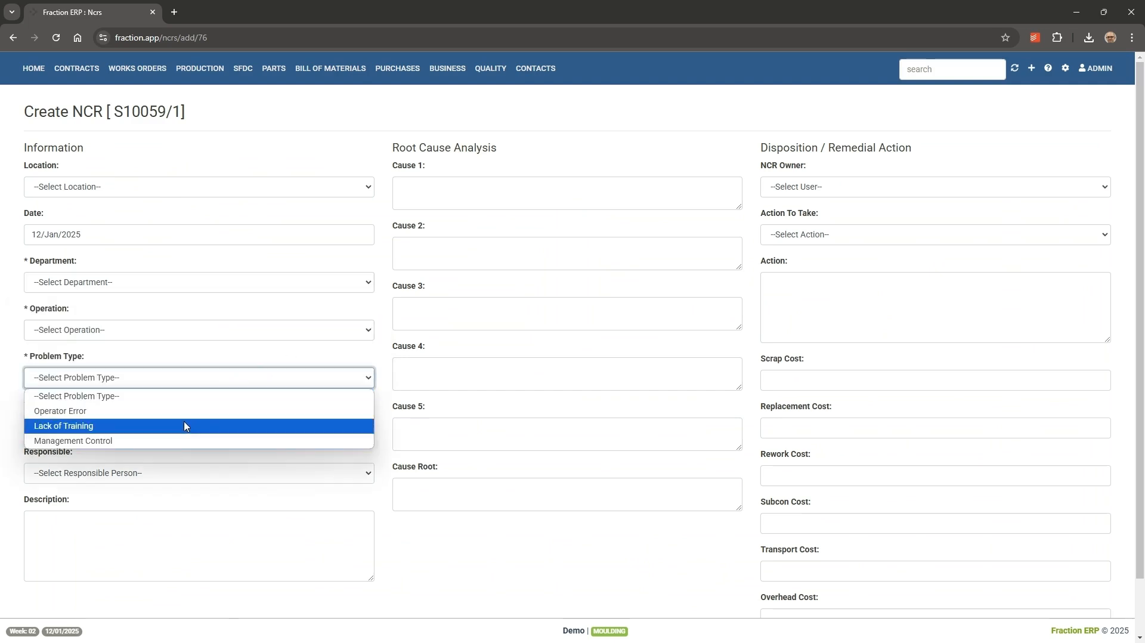
{"action": "left_click", "coordinate": [197, 355]}
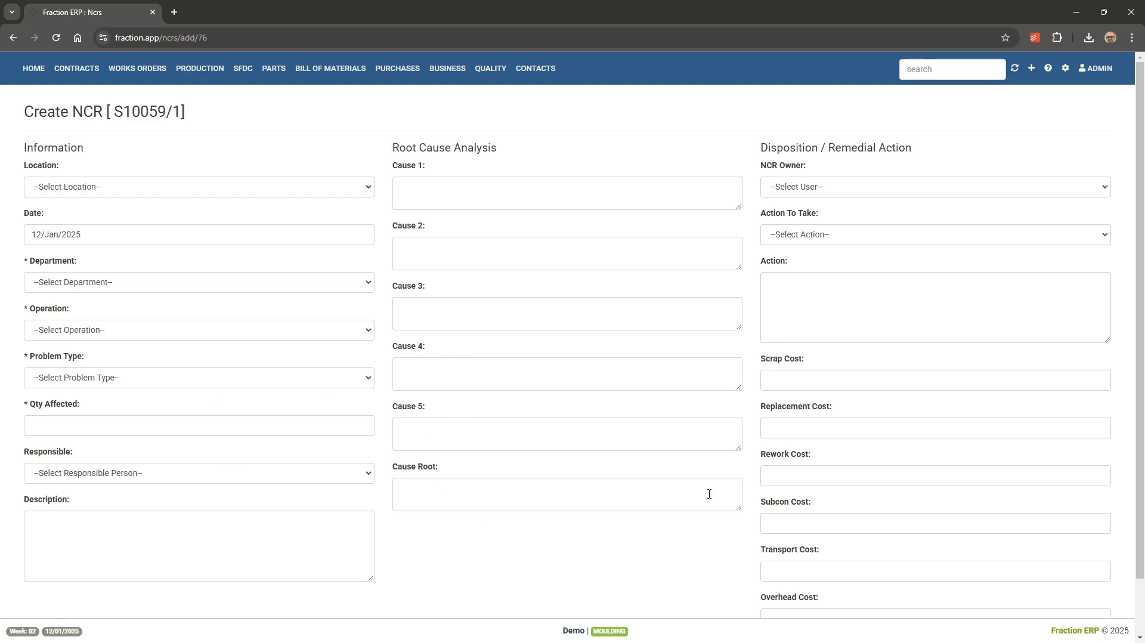
{"action": "left_click", "coordinate": [880, 191]}
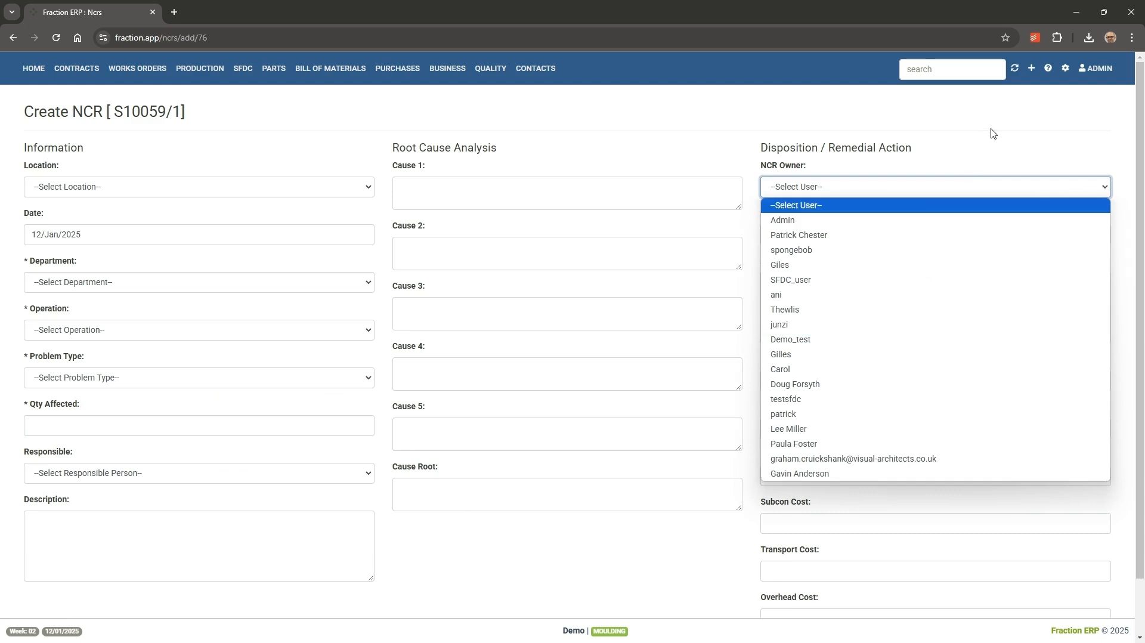
{"action": "left_click", "coordinate": [999, 153]}
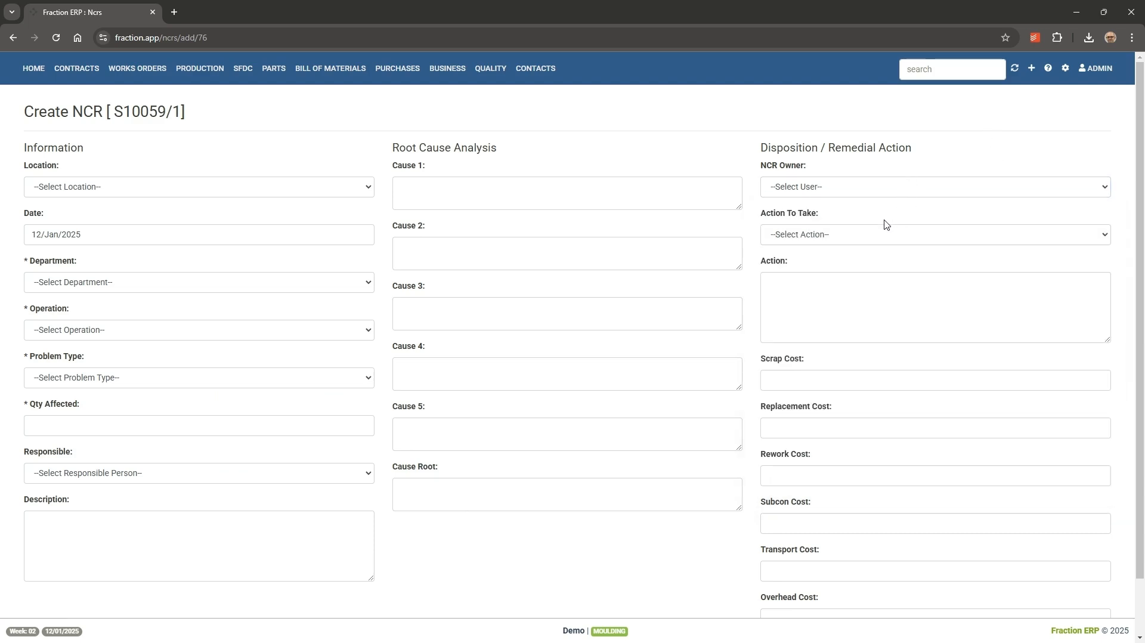
{"action": "scroll", "coordinate": [893, 364], "scroll_direction": "down", "scroll_amount": 1}
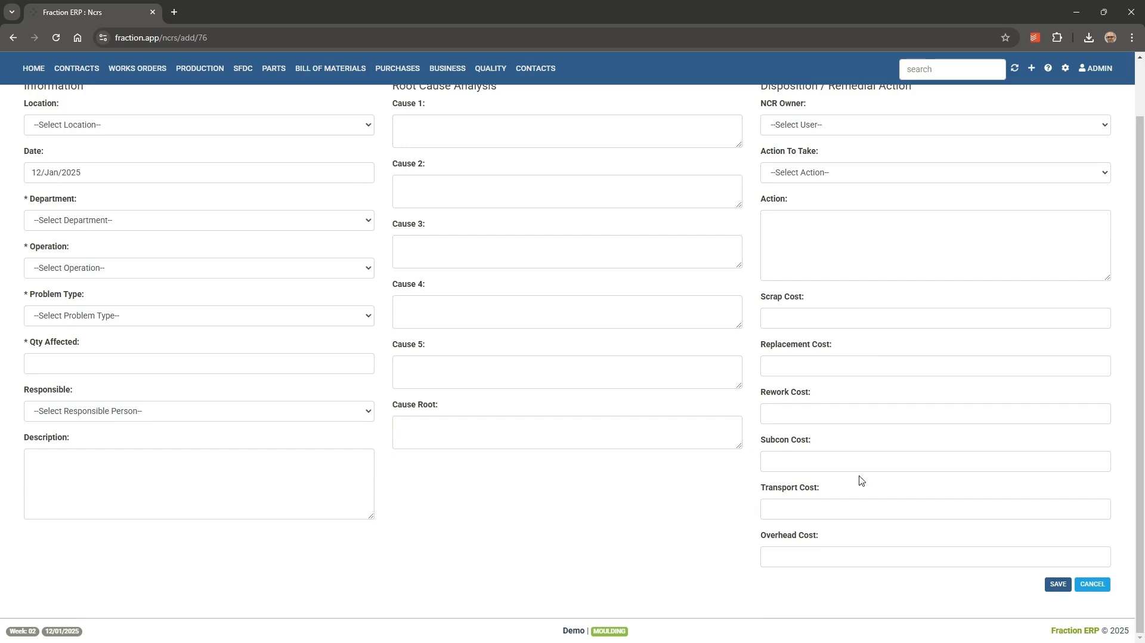
{"action": "scroll", "coordinate": [787, 463], "scroll_direction": "up", "scroll_amount": 1}
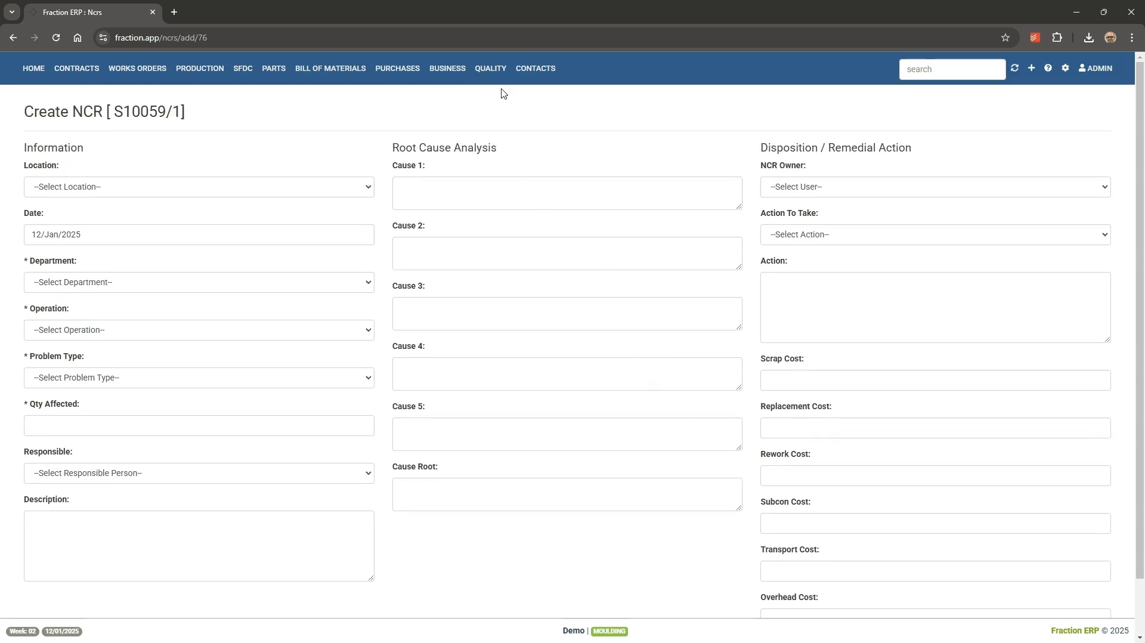
- View the non-conformance report dated 31/Aug/2023 down to its corrective action, and list all open corrective actions
{"action": "left_click", "coordinate": [497, 70]}
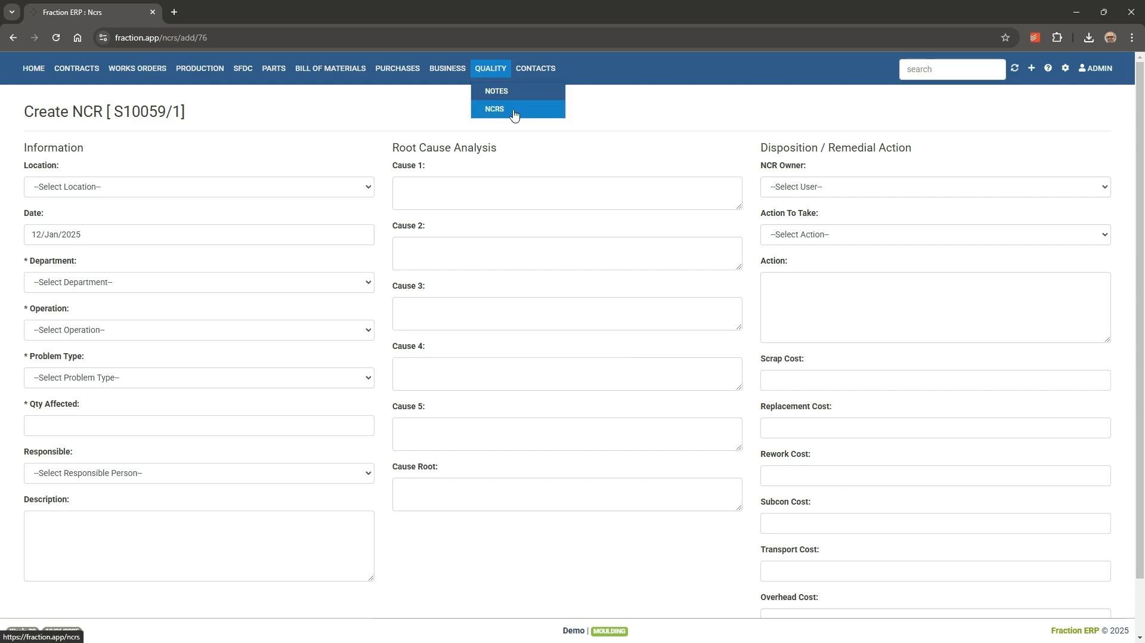
{"action": "left_click", "coordinate": [539, 115]}
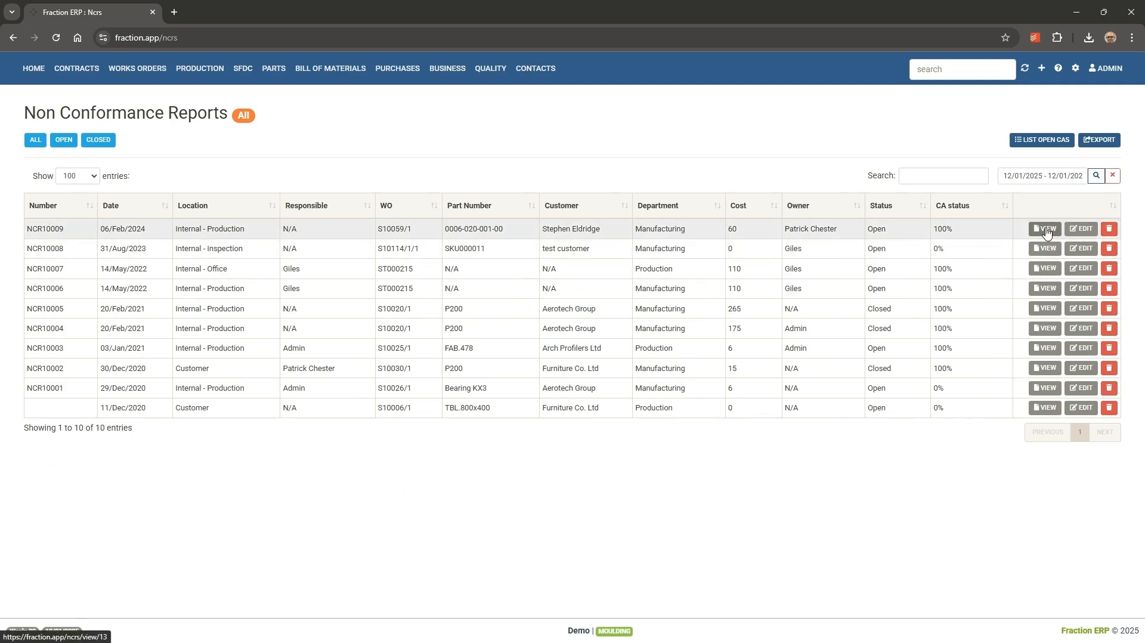
{"action": "left_click", "coordinate": [1046, 249]}
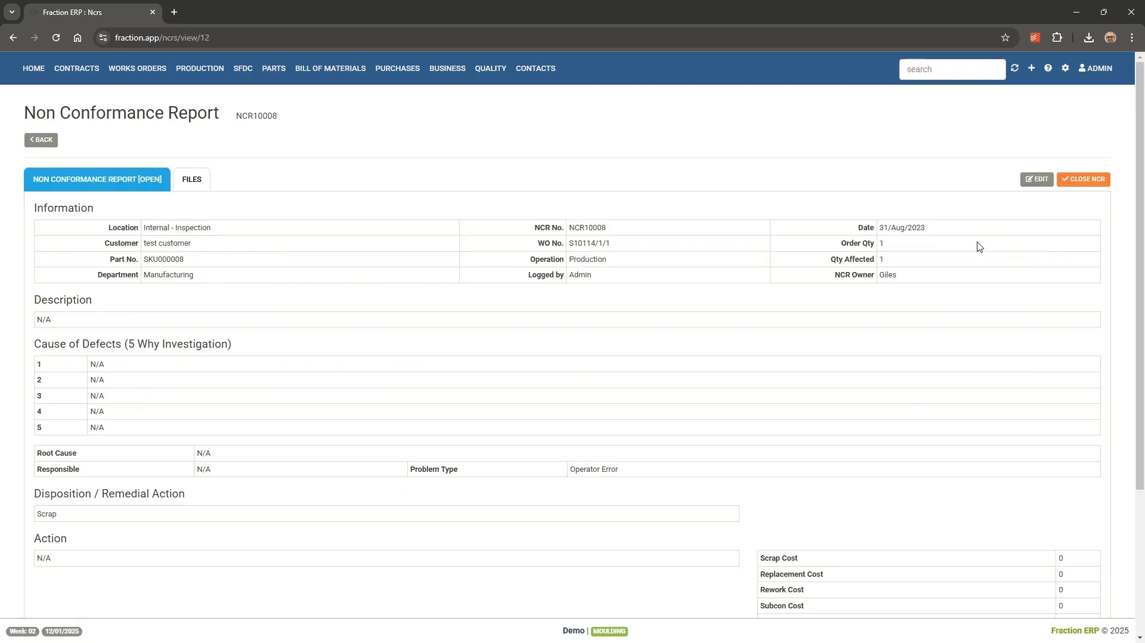
{"action": "scroll", "coordinate": [733, 330], "scroll_direction": "down", "scroll_amount": 3}
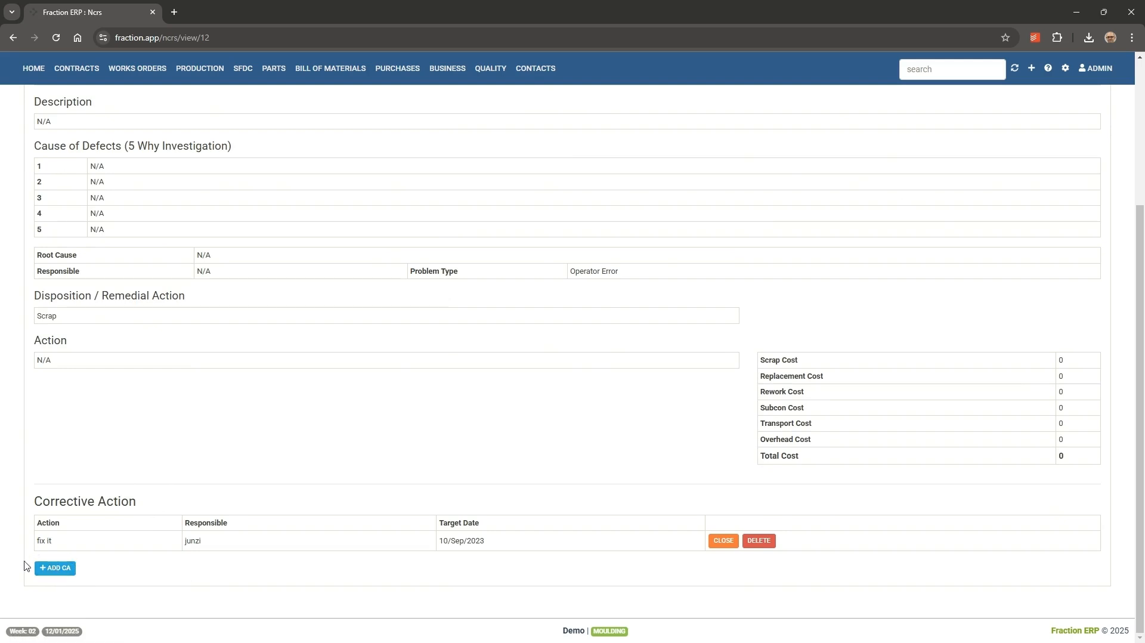
{"action": "scroll", "coordinate": [327, 419], "scroll_direction": "up", "scroll_amount": 3}
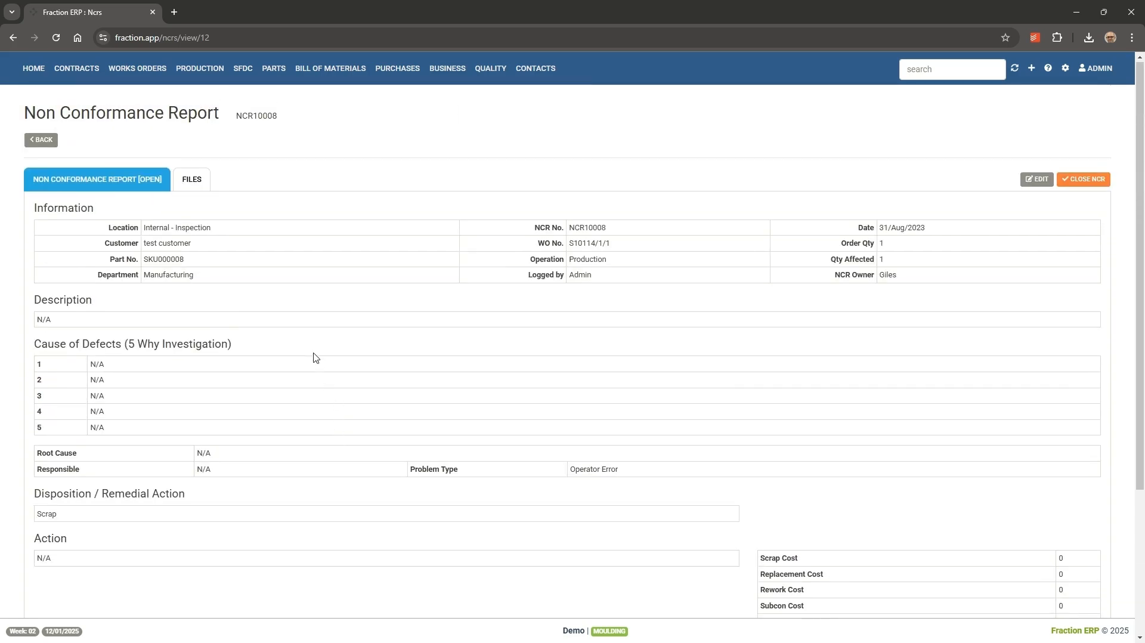
{"action": "left_click", "coordinate": [42, 140]}
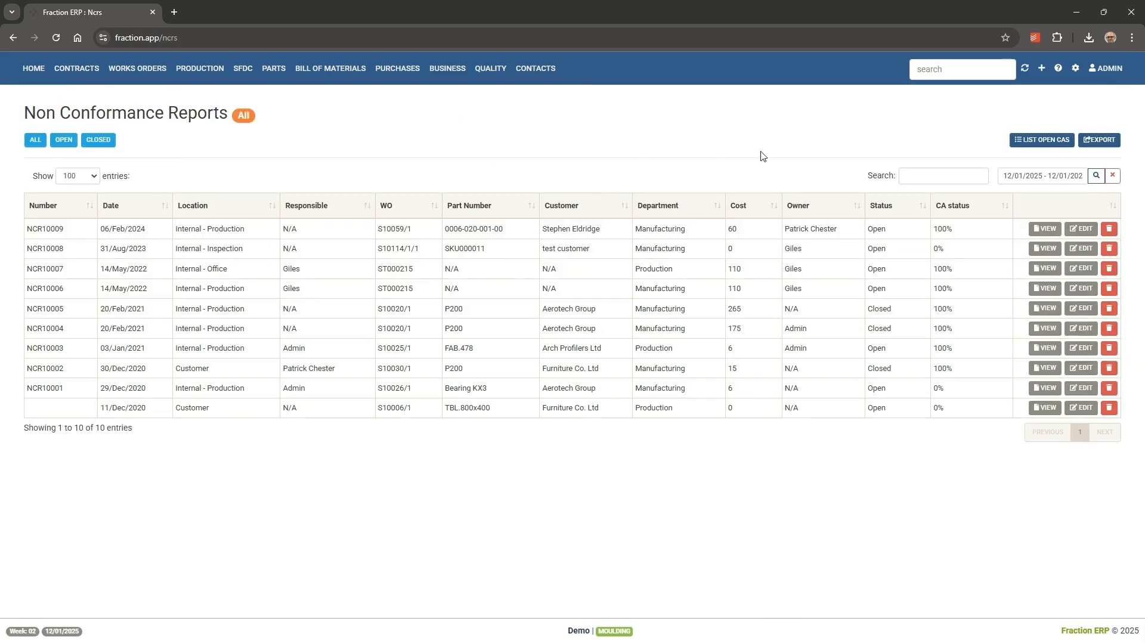
{"action": "left_click", "coordinate": [1070, 145]}
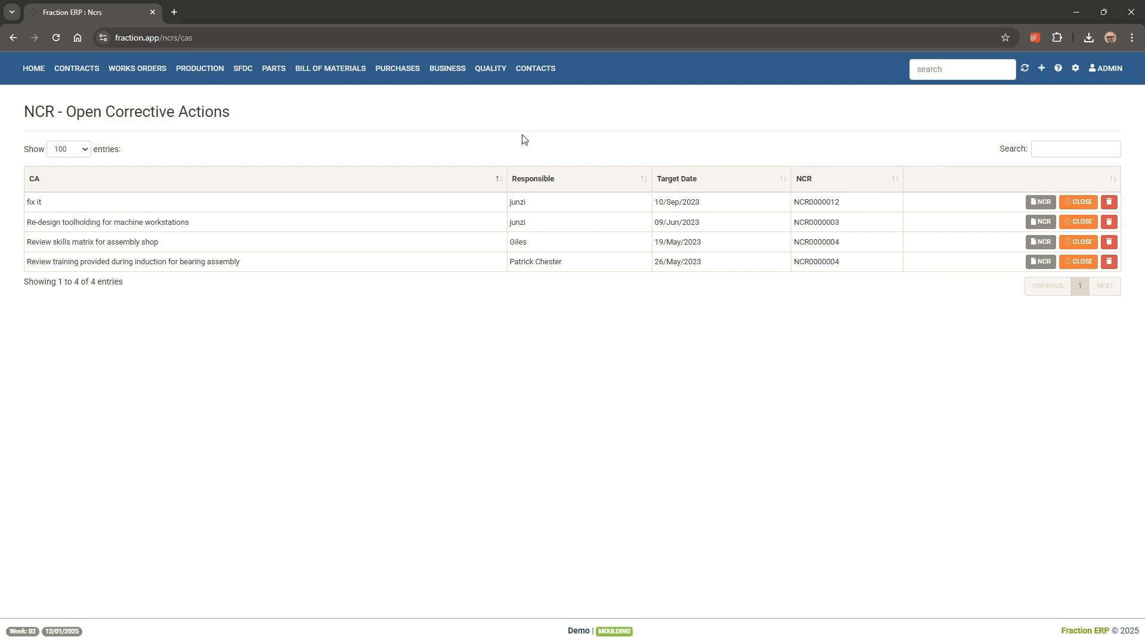
- Go to the dashboard and list the open quotations from there
{"action": "left_click", "coordinate": [35, 72]}
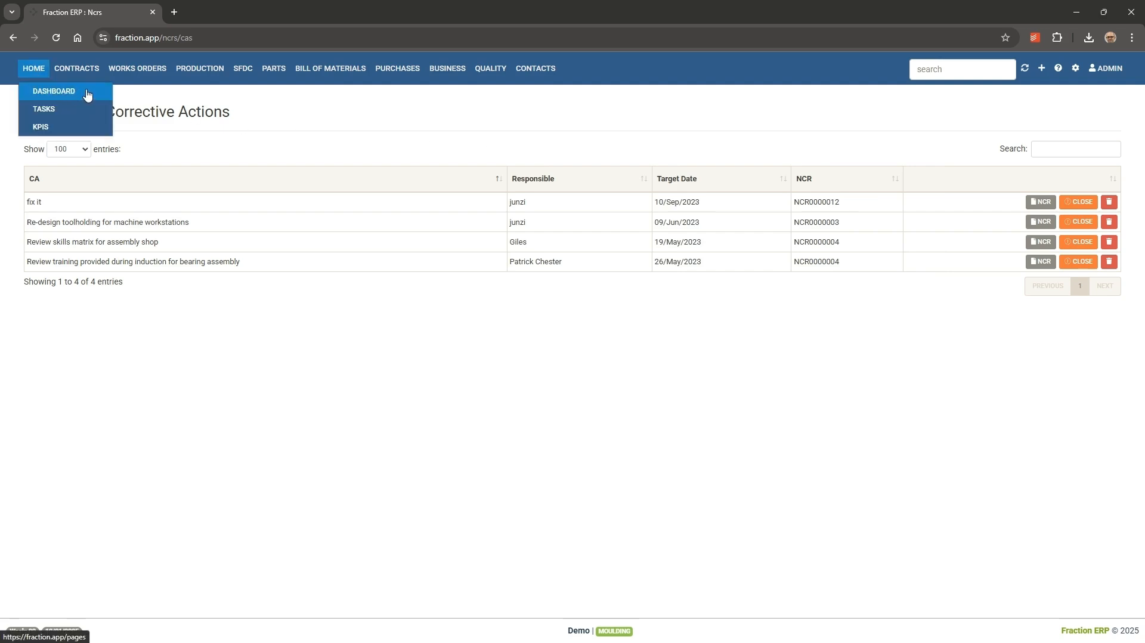
{"action": "left_click", "coordinate": [87, 93]}
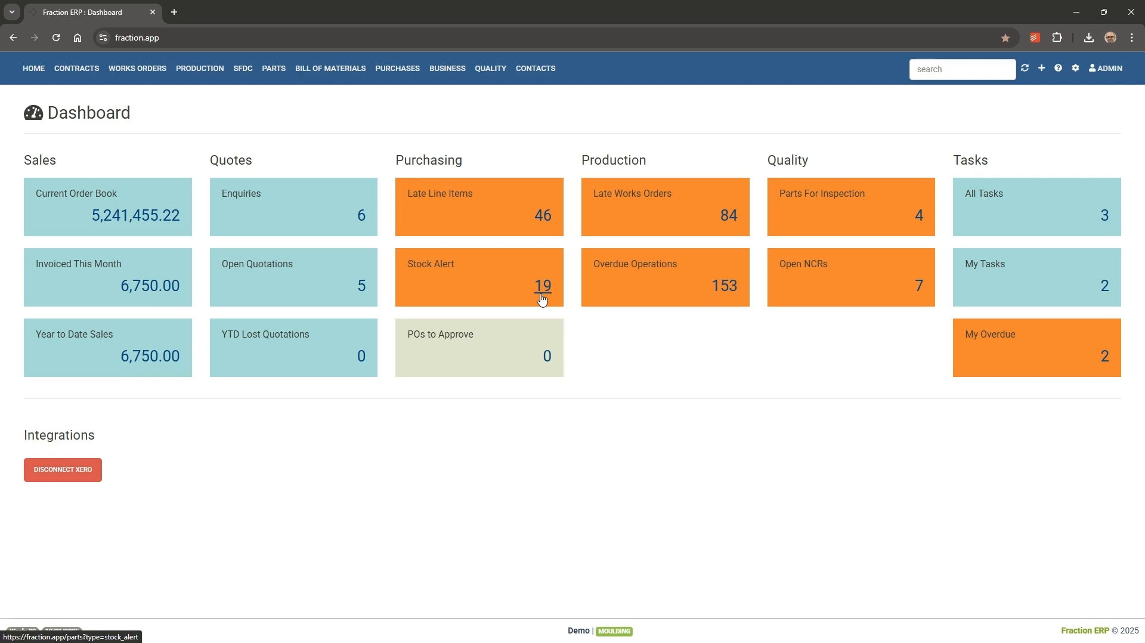
{"action": "left_click", "coordinate": [362, 292]}
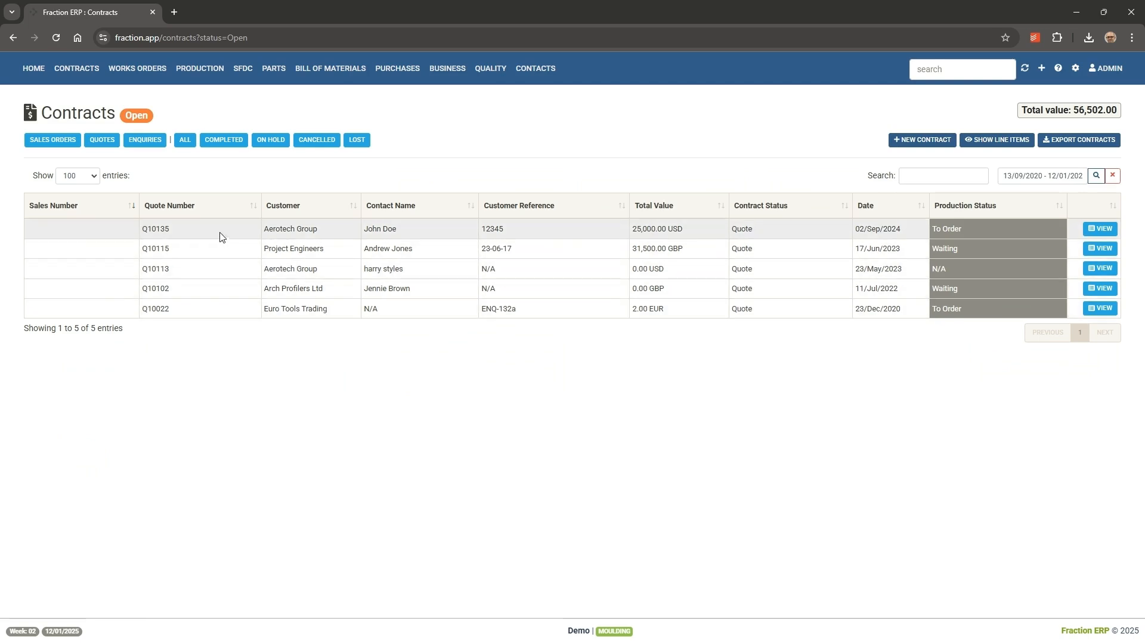
- Open the task list and filter it to the signed-in account's own tasks
{"action": "left_click", "coordinate": [34, 70]}
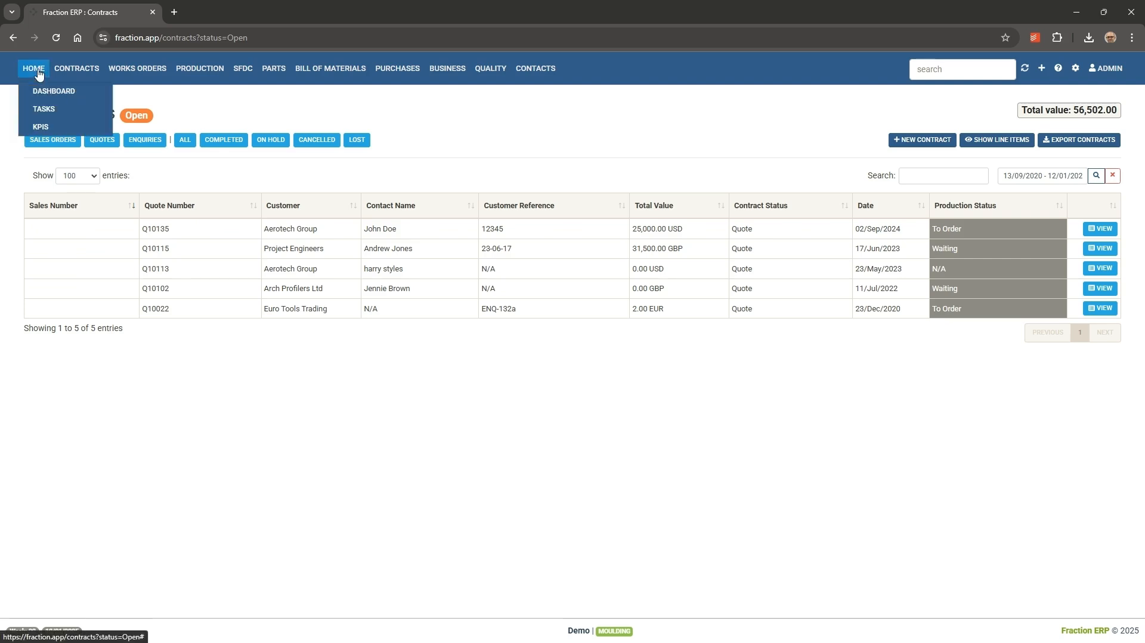
{"action": "left_click", "coordinate": [86, 111]}
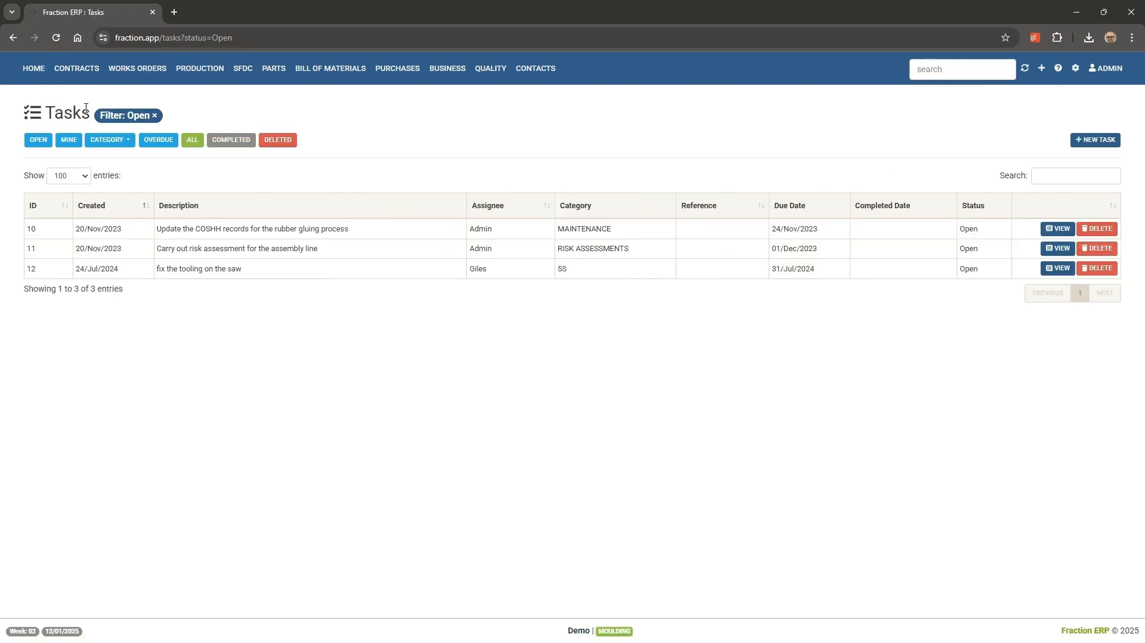
{"action": "left_click", "coordinate": [69, 142]}
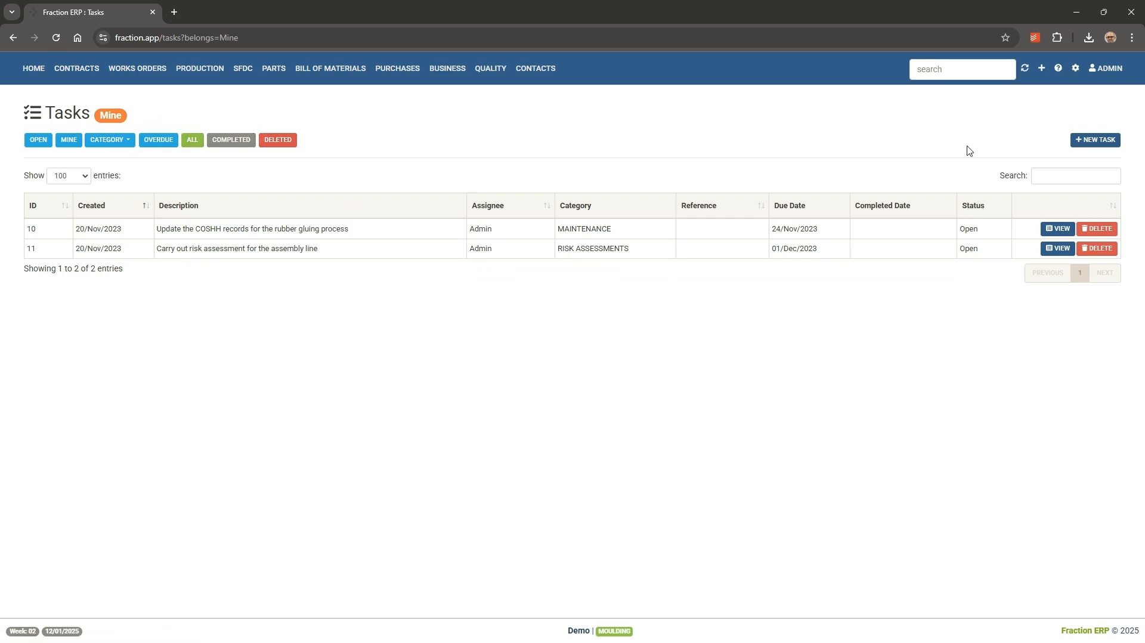
- Look through the new task form and its category choices, and return to the dashboard without saving a task
{"action": "left_click", "coordinate": [1096, 148]}
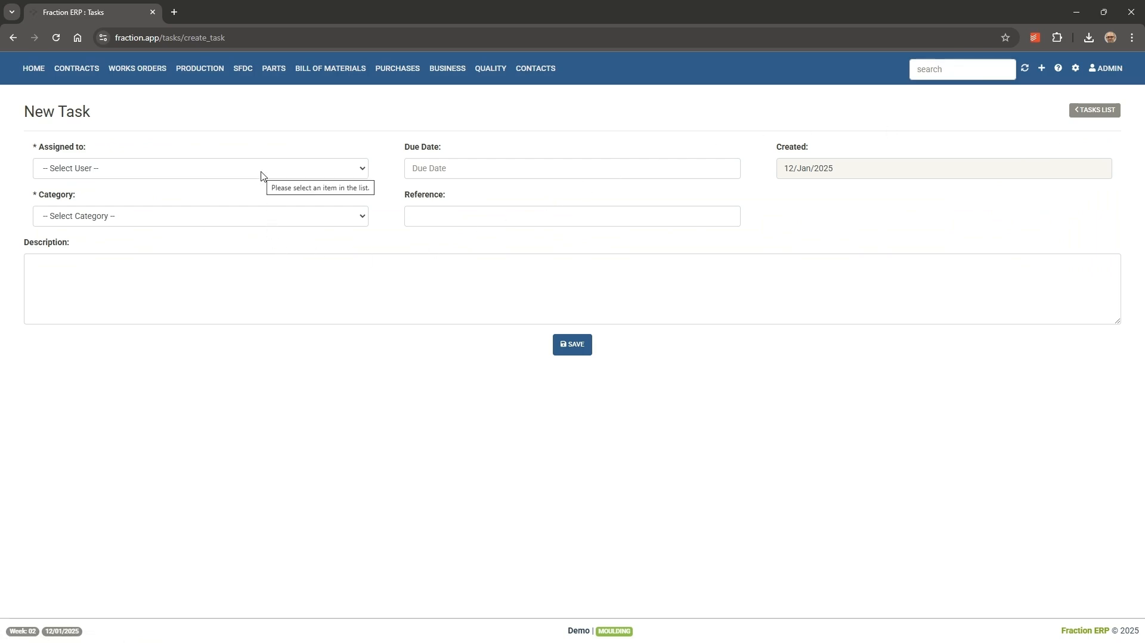
{"action": "left_click", "coordinate": [363, 218]}
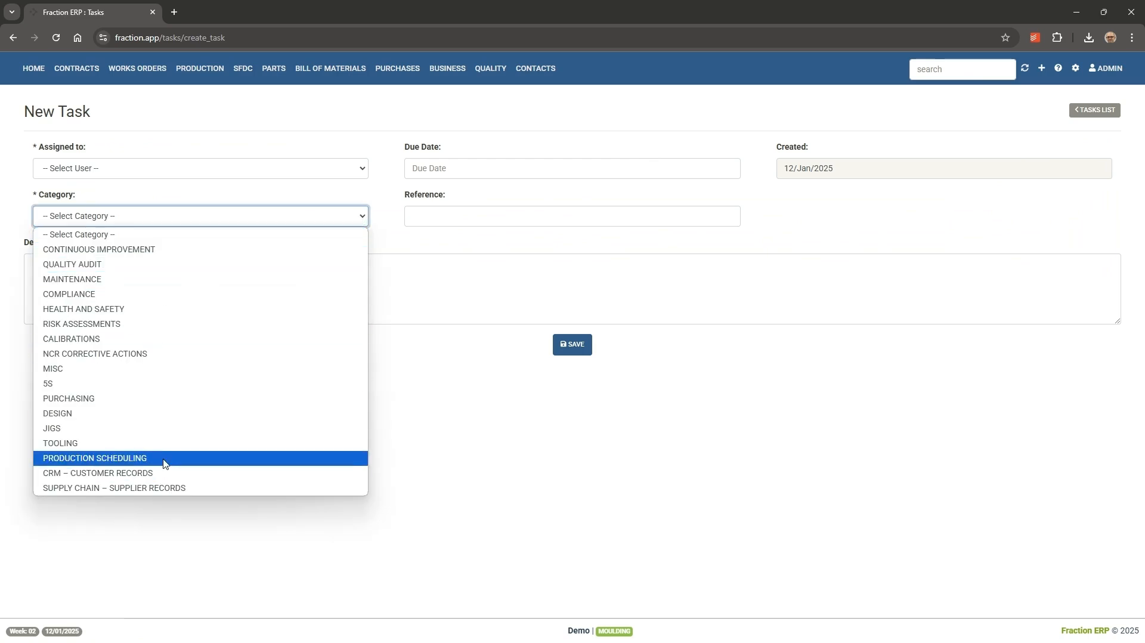
{"action": "left_click", "coordinate": [382, 235]}
{"action": "left_click", "coordinate": [251, 265]}
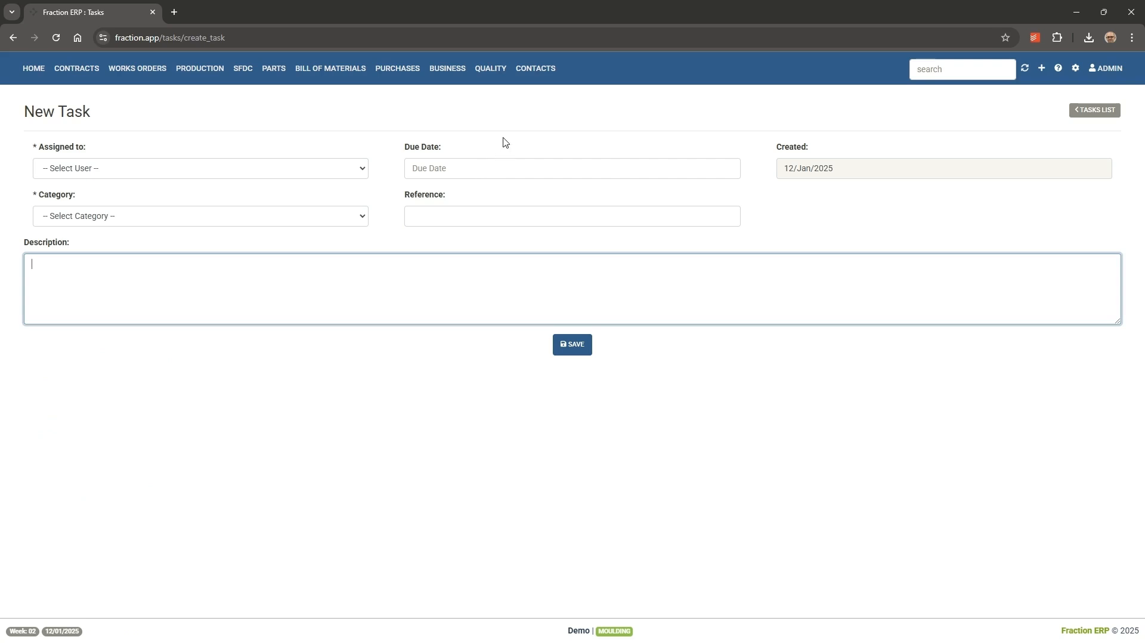
{"action": "left_click", "coordinate": [40, 75]}
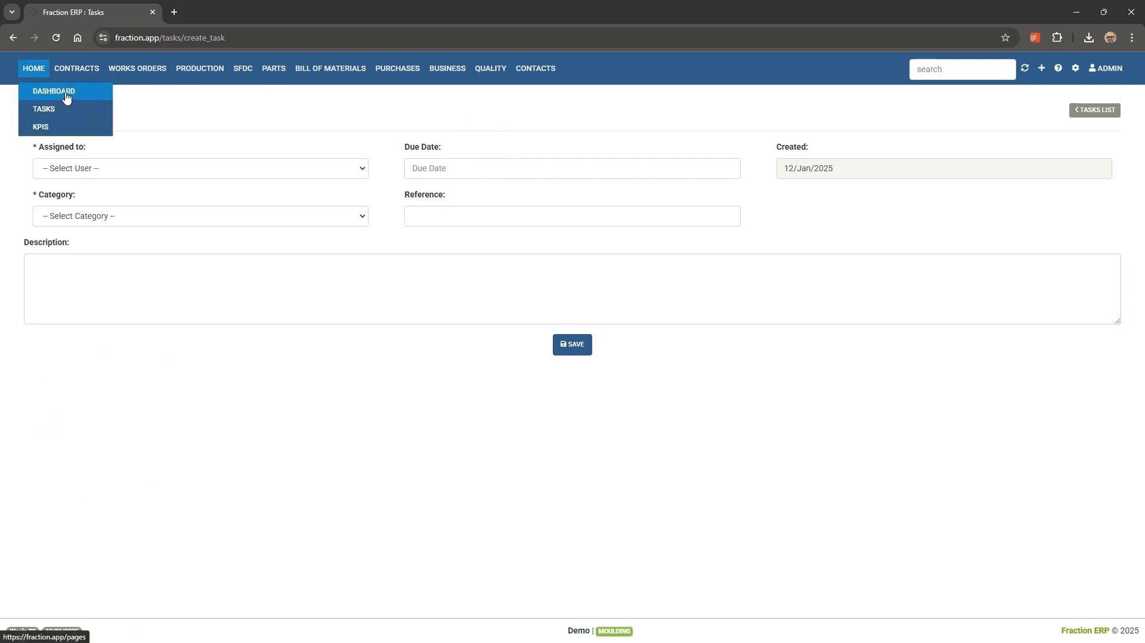
{"action": "left_click", "coordinate": [36, 91]}
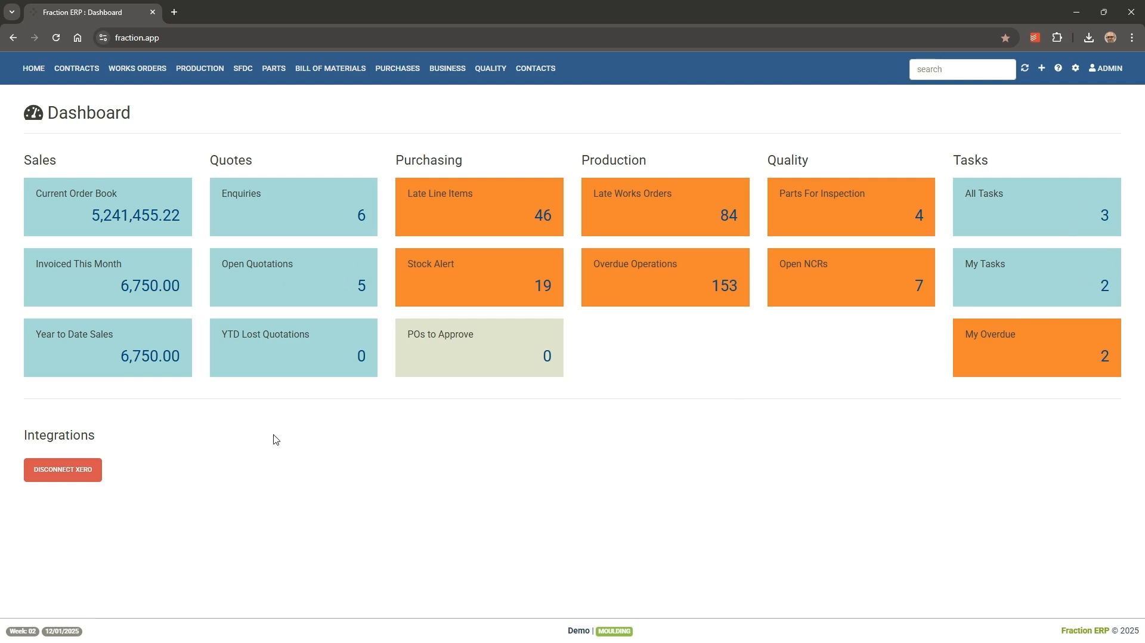
- View the key performance indicators and the month-to-date order intake chart, and return to the dashboard
{"action": "left_click", "coordinate": [34, 68]}
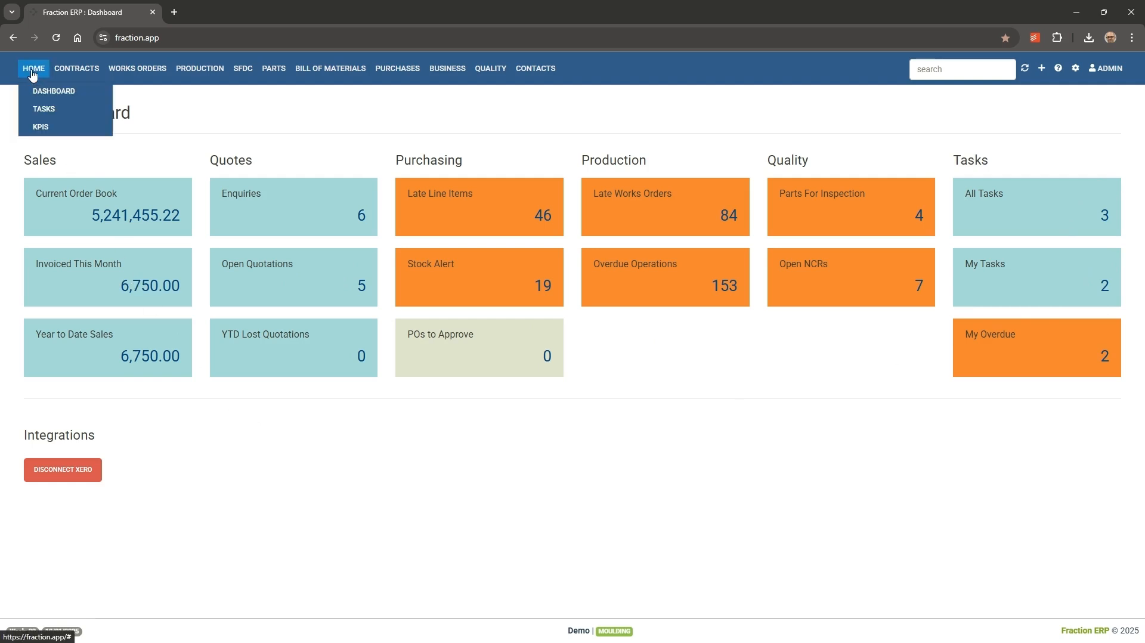
{"action": "left_click", "coordinate": [75, 127]}
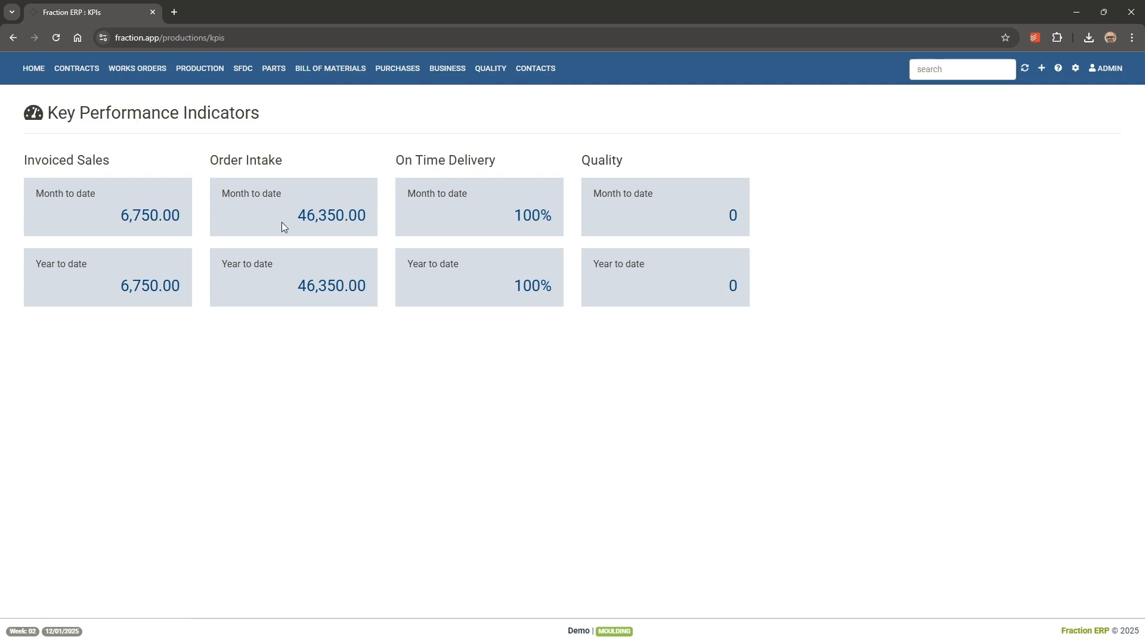
{"action": "left_click", "coordinate": [323, 220]}
{"action": "left_click", "coordinate": [33, 78]}
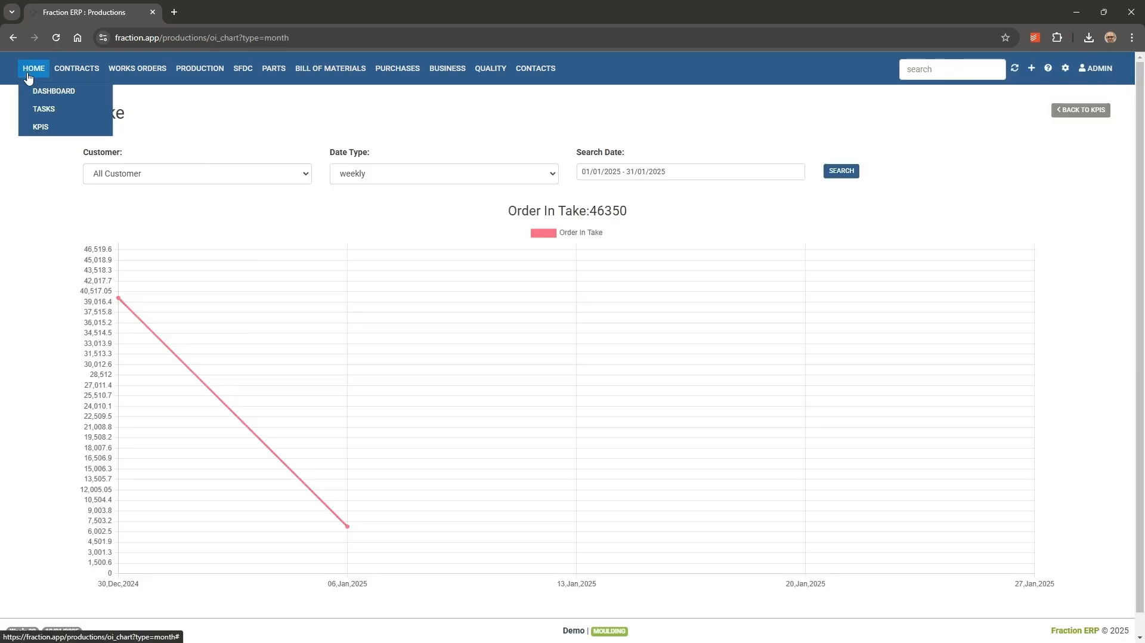
{"action": "left_click", "coordinate": [41, 91]}
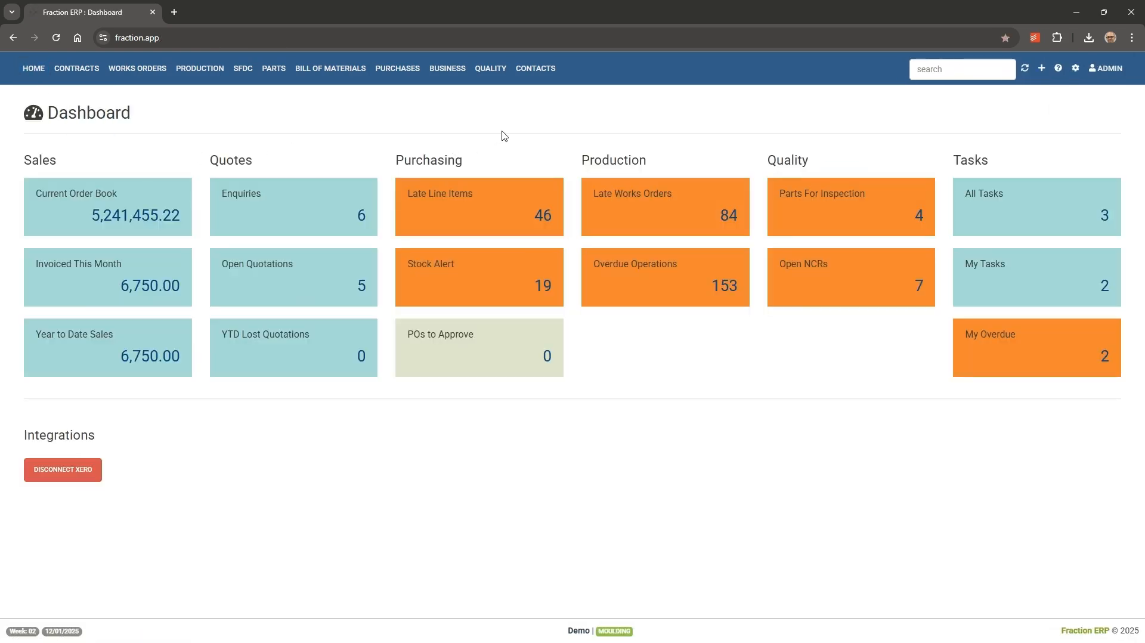